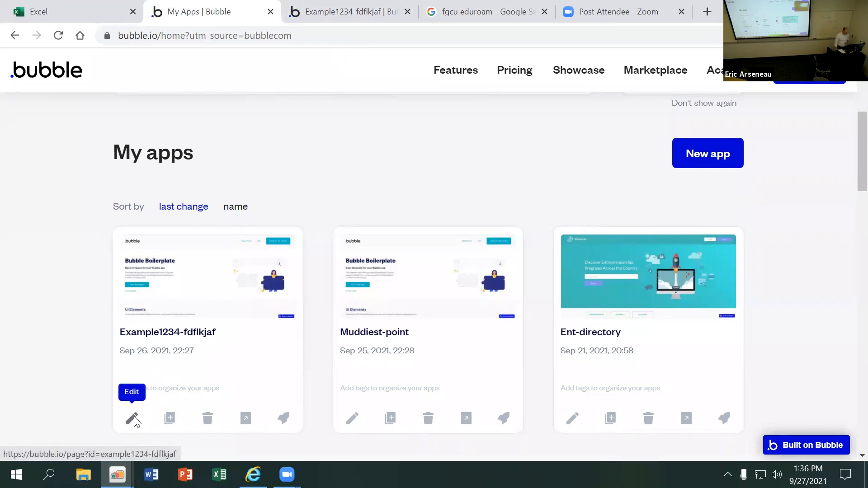
- Open the Example1234-fdflkjaf app for editing in Bubble
click(134, 420)
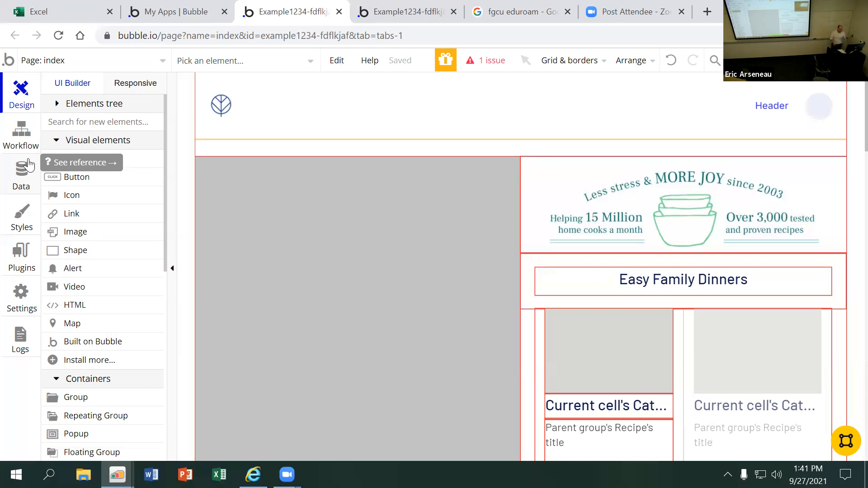
- Switch to the browser page with the eduroam search, go to fgcu.edu/canvas and log in to Canvas
click(515, 15)
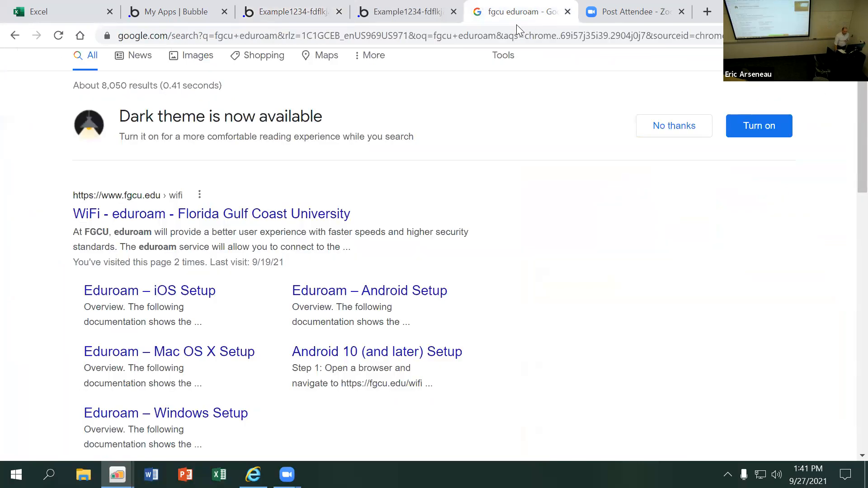
click(364, 34)
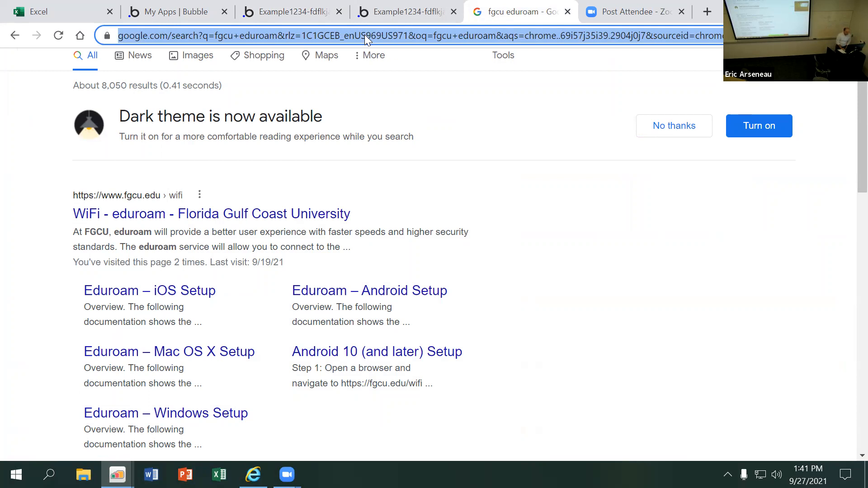
text(fgcu.edu/canva)
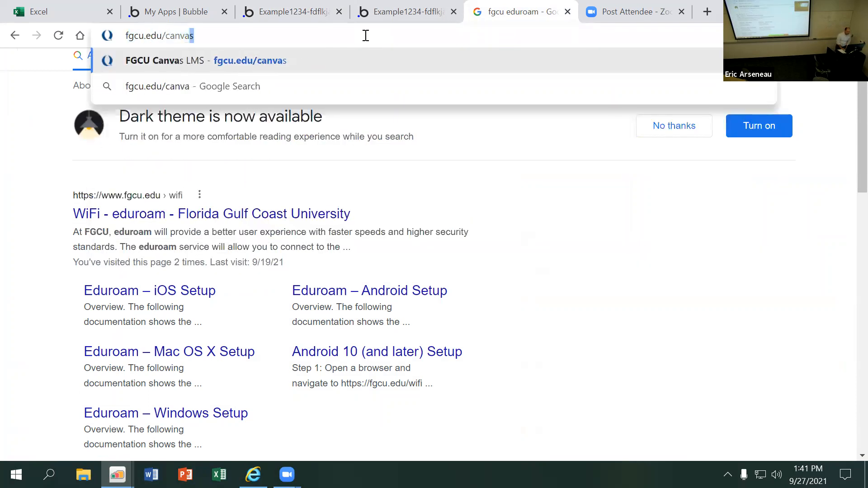
key(Return)
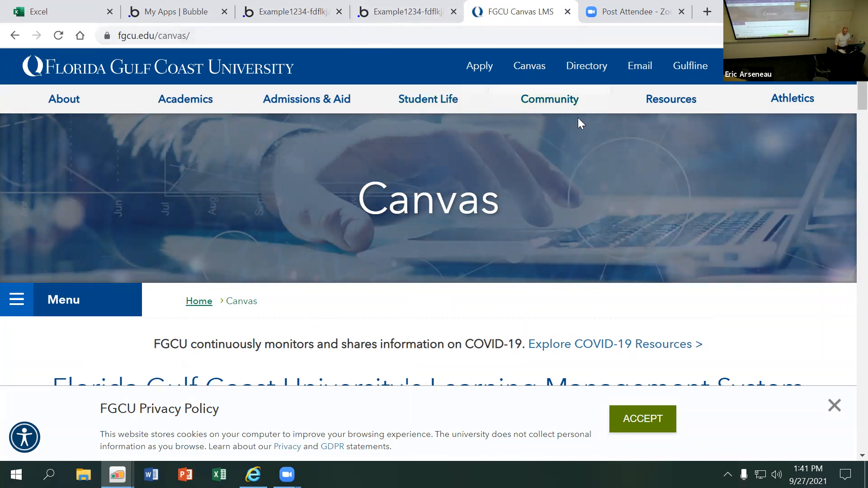
scroll(681, 289, down, 7)
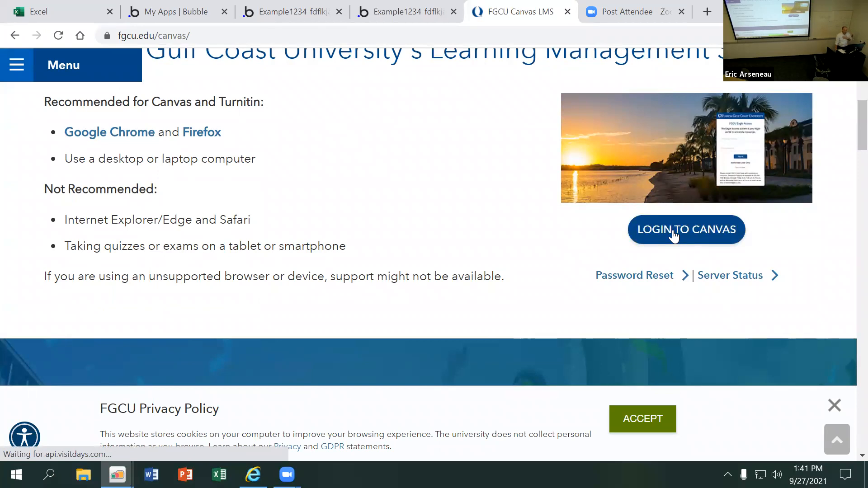
click(673, 235)
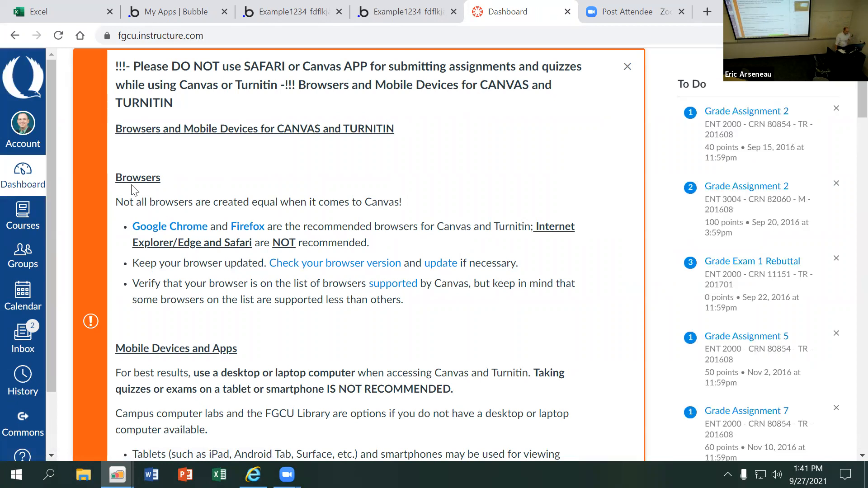
click(28, 222)
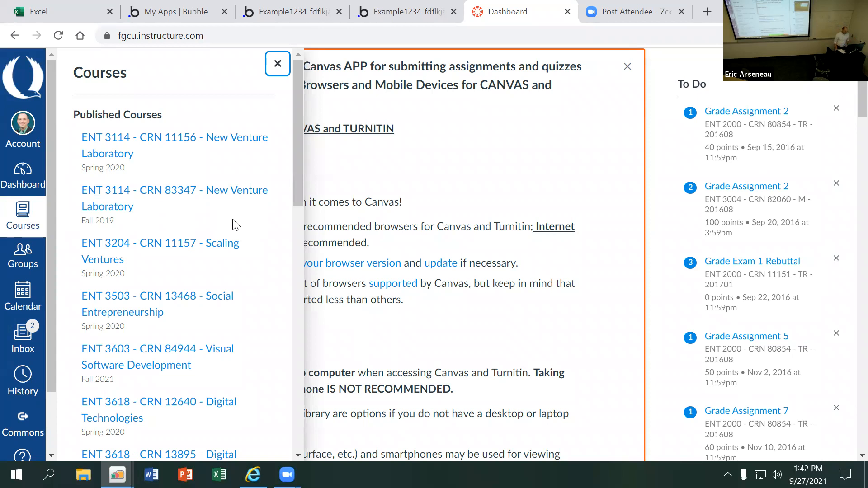
click(22, 216)
click(23, 216)
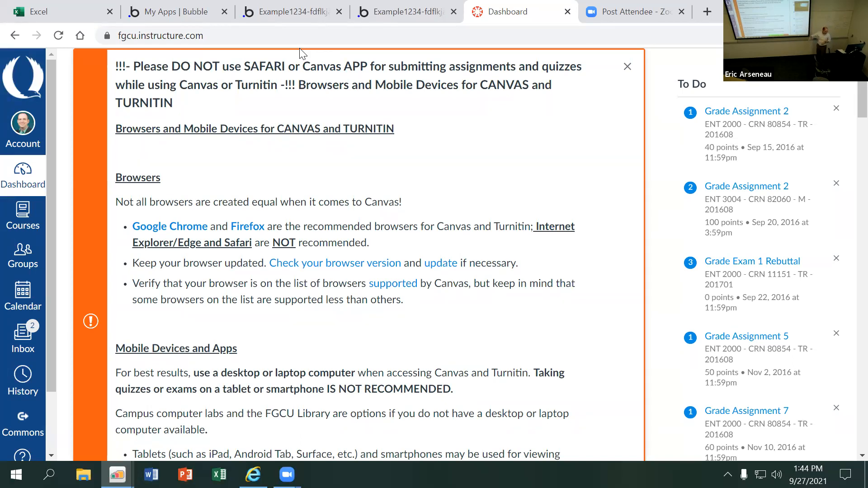
click(18, 223)
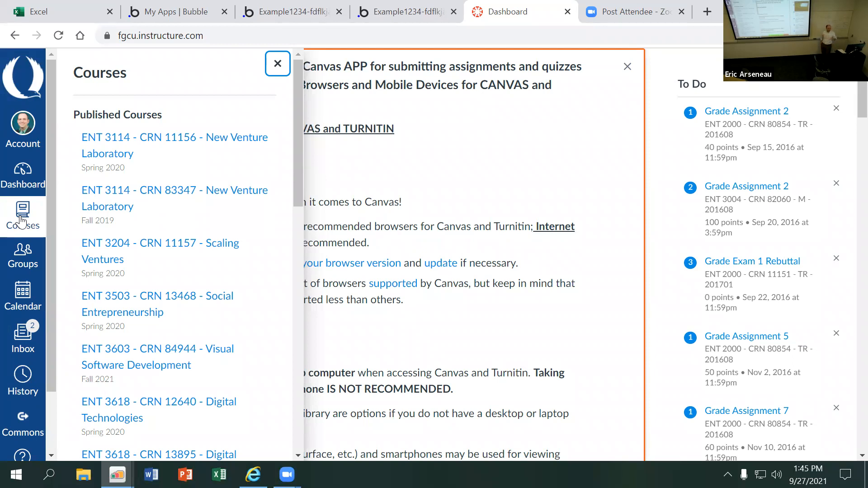
click(480, 111)
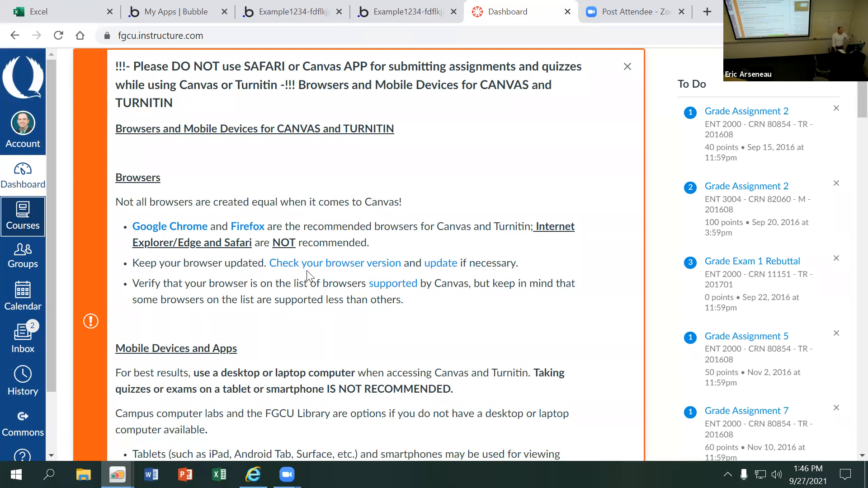
- Open the ENT 3503 Social Entrepreneurship course and highlight the course ID 512118 in its web address
click(47, 230)
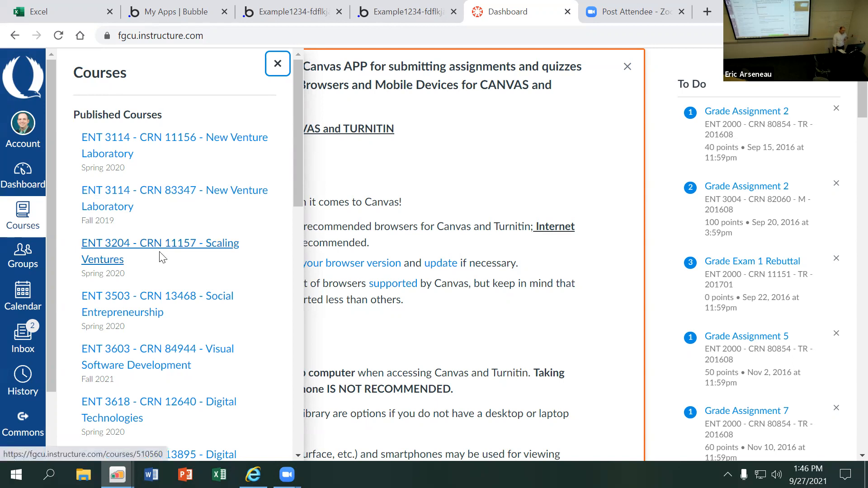
click(166, 300)
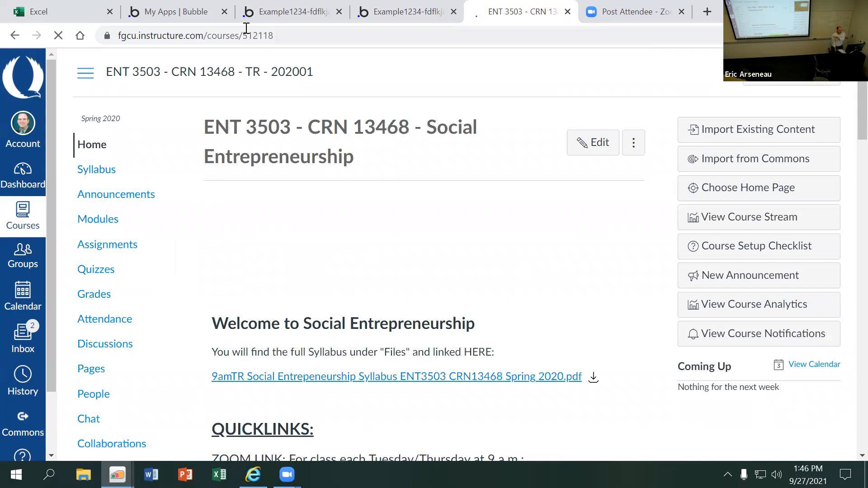
click(210, 37)
click(210, 37)
drag(237, 37, 305, 36)
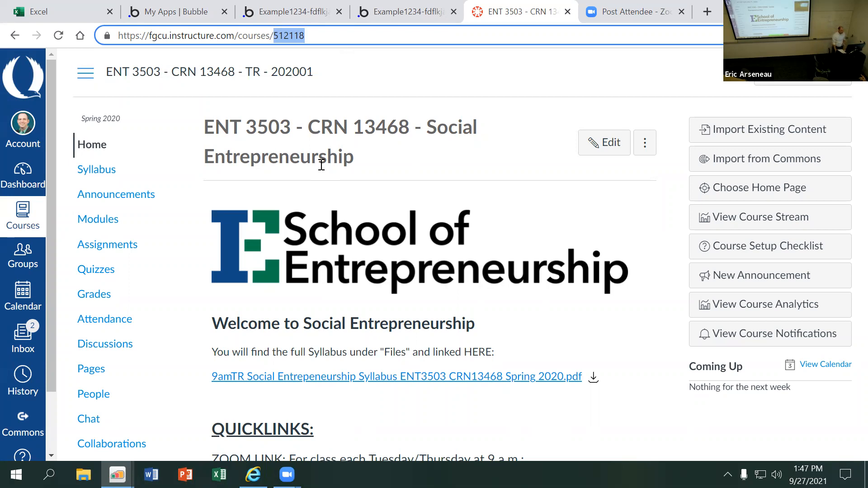
- Open the Fall 2021 ENT 3603 Visual Software Development course and close the Zoom Post Attendee page
click(31, 225)
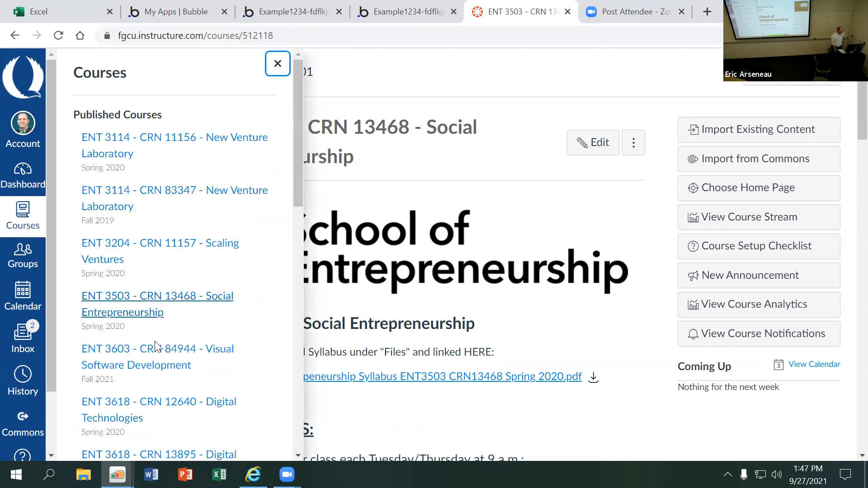
click(171, 354)
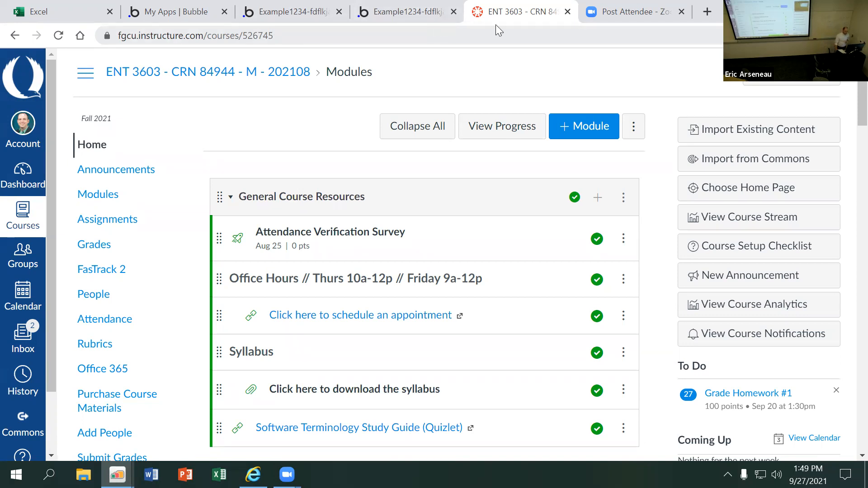
click(681, 11)
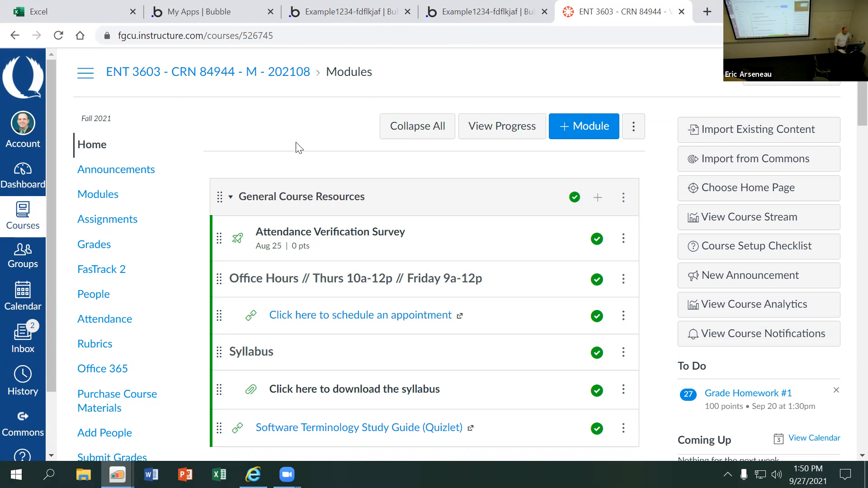
- Return to the Bubble editor and look over the index page's layout around the Easy Family Dinners section
click(277, 18)
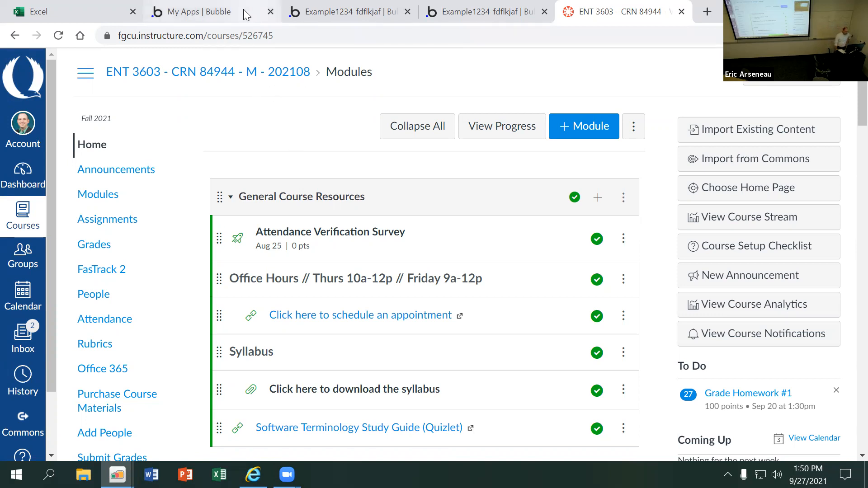
click(370, 18)
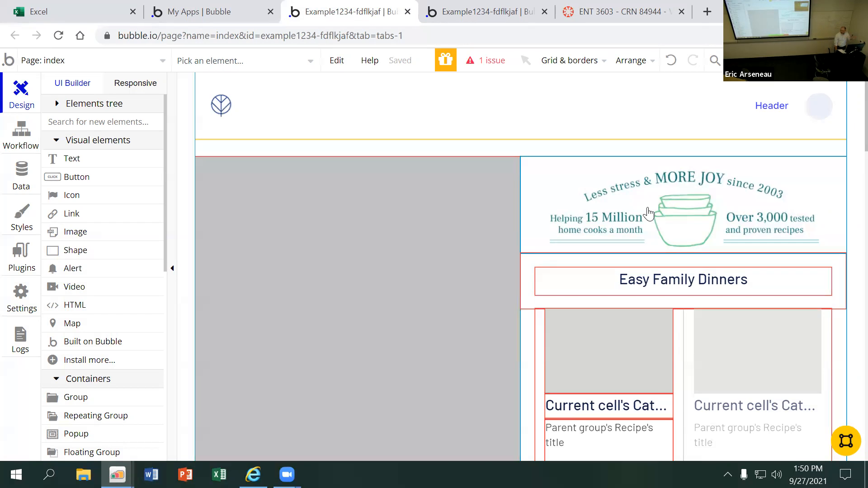
scroll(416, 261, down, 2)
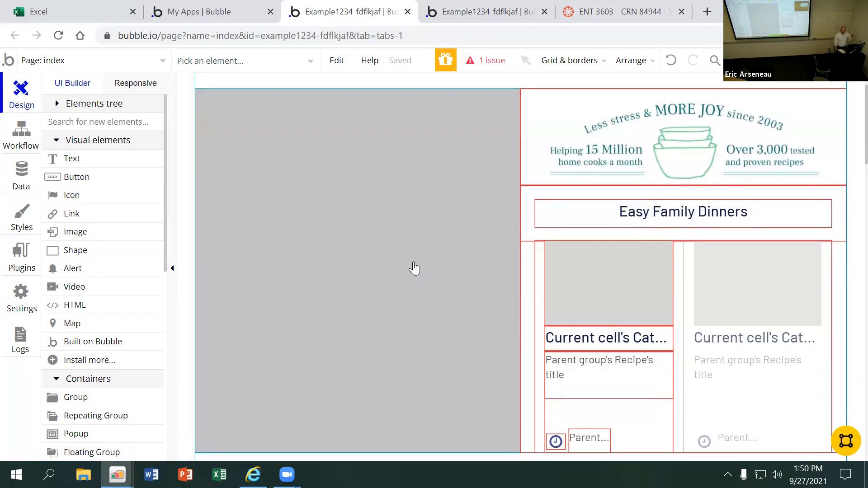
scroll(414, 268, down, 2)
scroll(414, 268, up, 2)
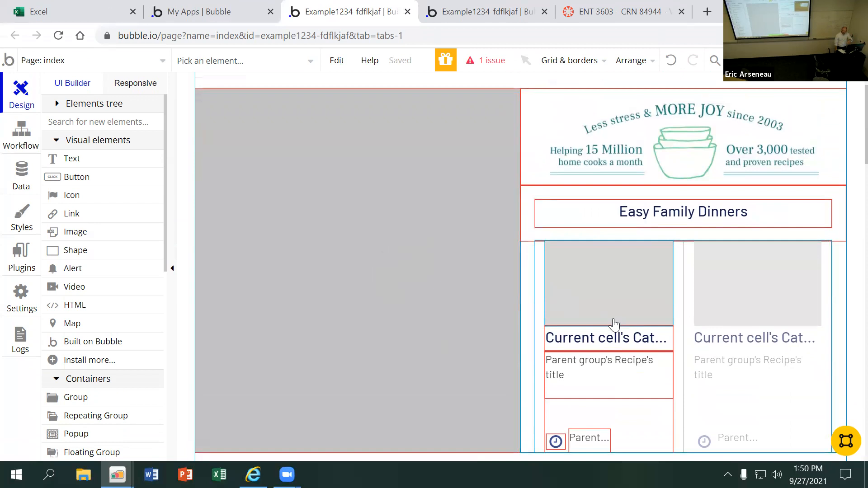
- Open the simplyrecipes.com homepage in a new browser tab
click(703, 12)
text(s)
key(Return)
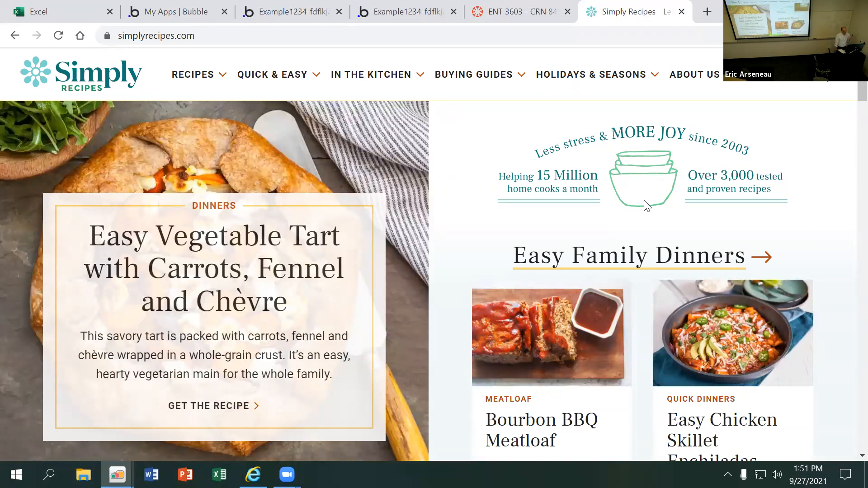
- Preview the Bubble index page and compare its Easy Family Dinners section with the one on the Simply Recipes homepage
click(404, 13)
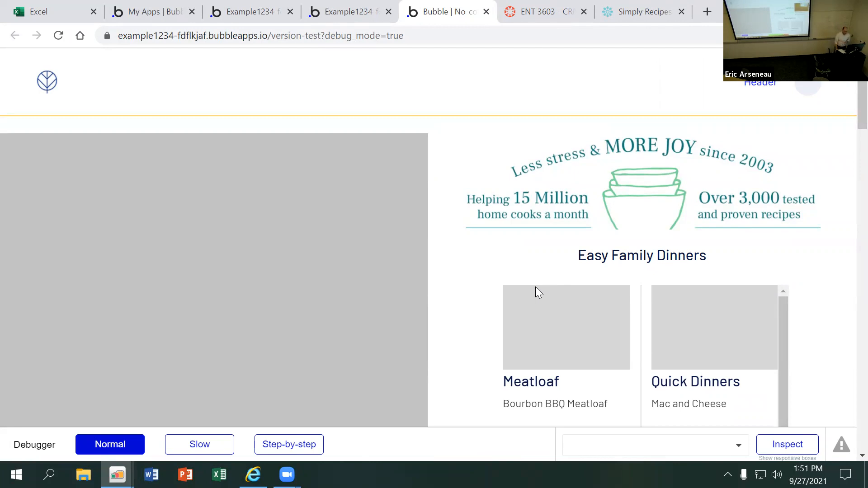
scroll(352, 235, down, 2)
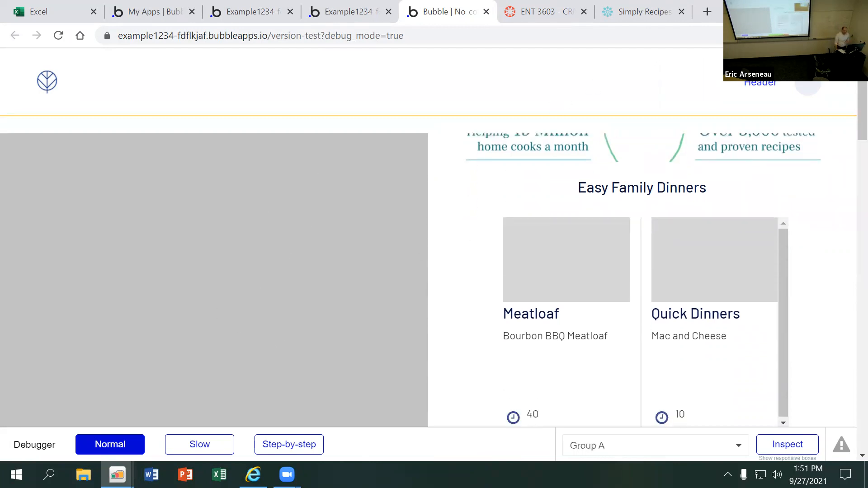
click(638, 12)
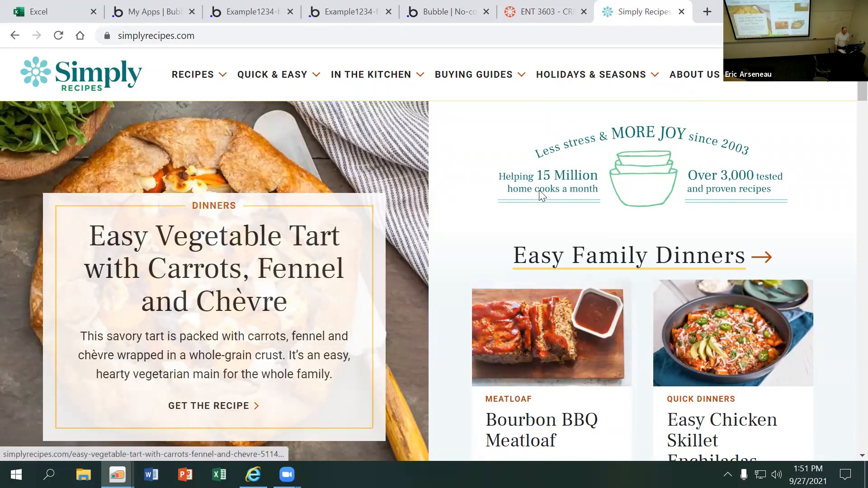
scroll(558, 345, down, 2)
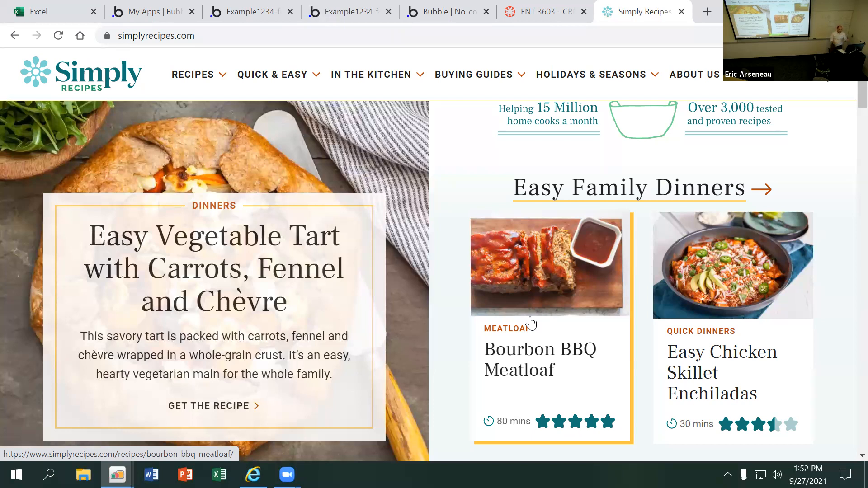
scroll(528, 321, up, 1)
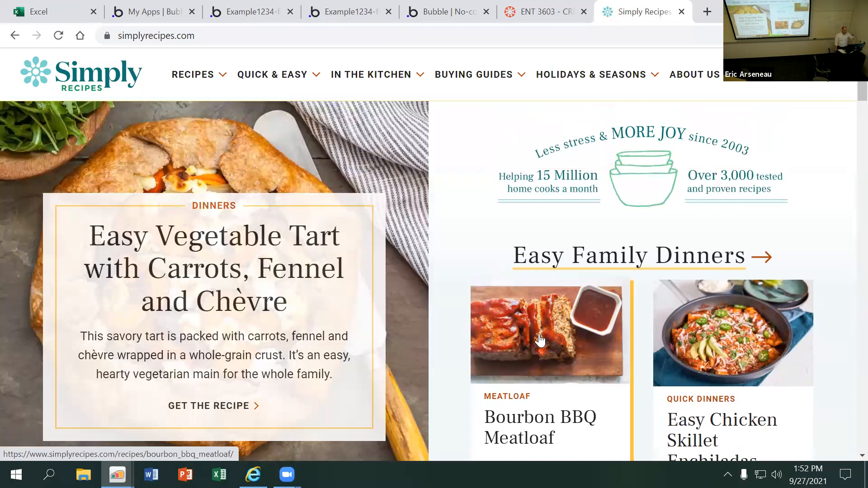
scroll(540, 339, down, 1)
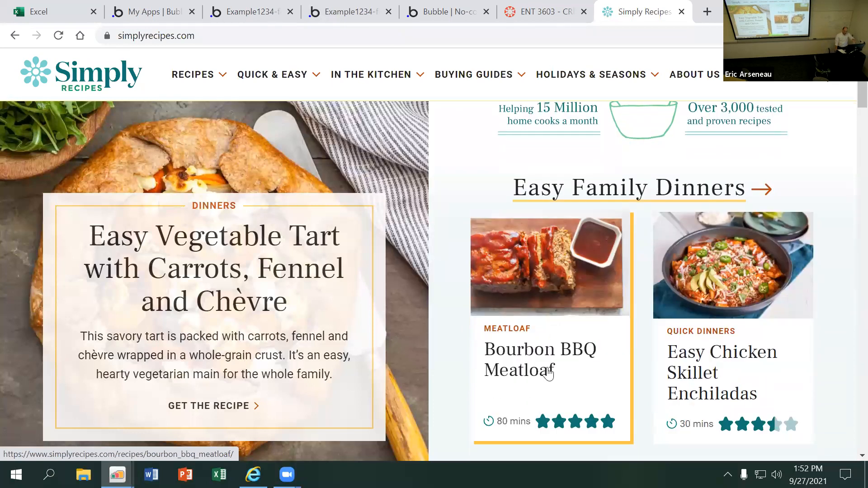
- Open the Bourbon BBQ Meatloaf recipe on Simply Recipes and examine its title, description, author, ratings, comments, photos and text
click(549, 359)
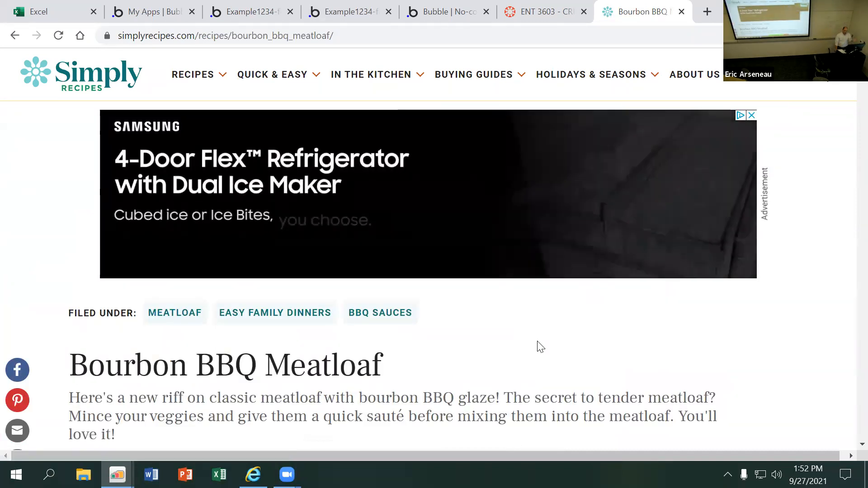
scroll(536, 345, down, 1)
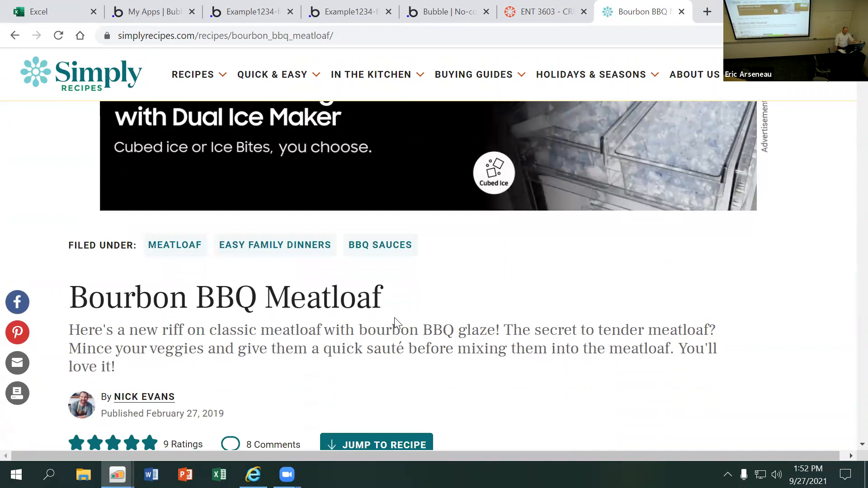
scroll(395, 312, down, 1)
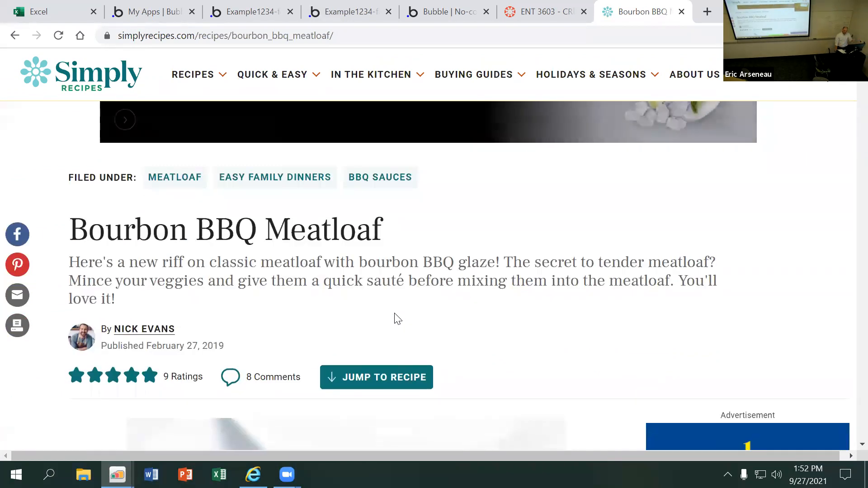
scroll(394, 316, down, 2)
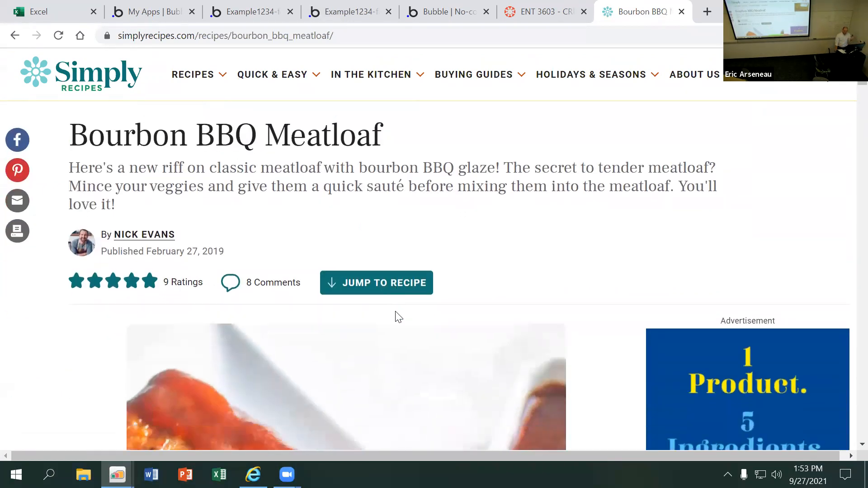
scroll(395, 311, down, 3)
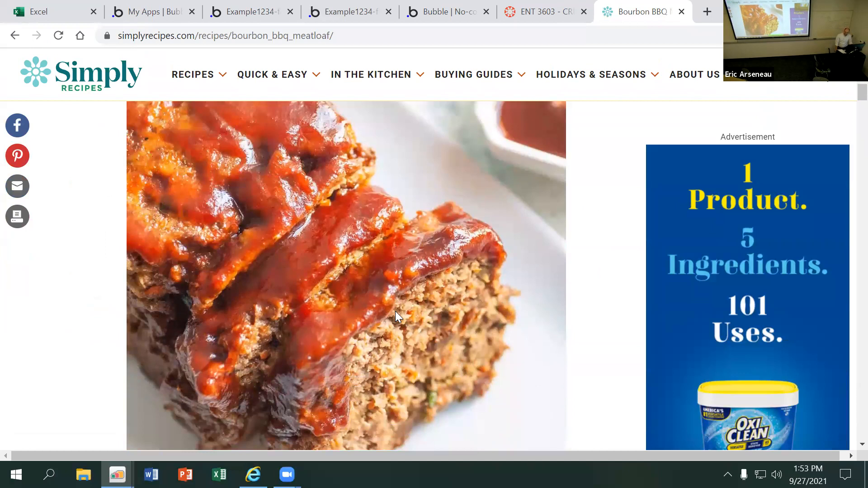
scroll(395, 311, down, 4)
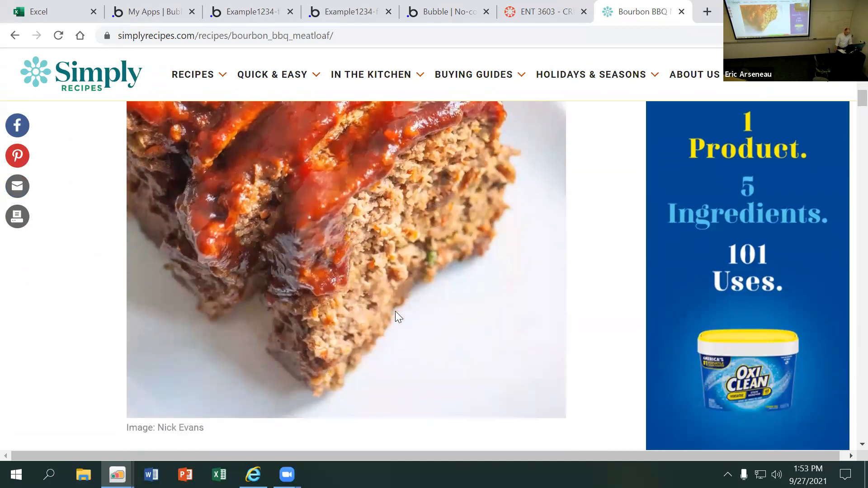
scroll(395, 316, down, 5)
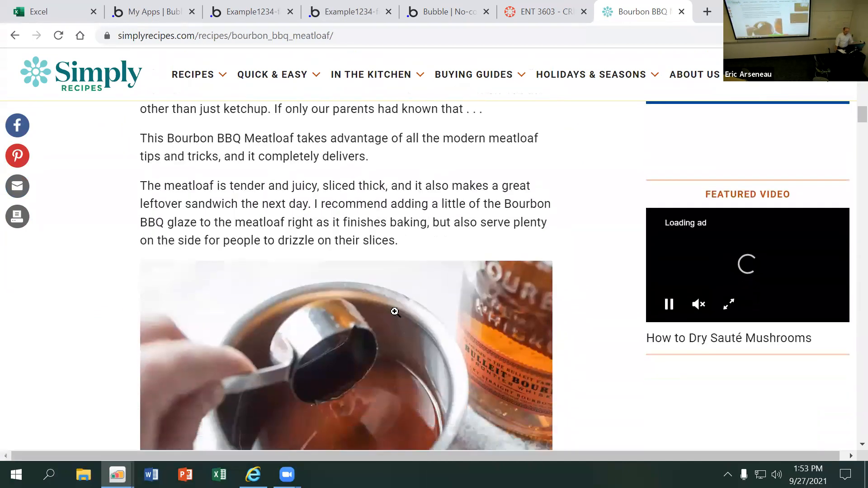
scroll(395, 312, up, 6)
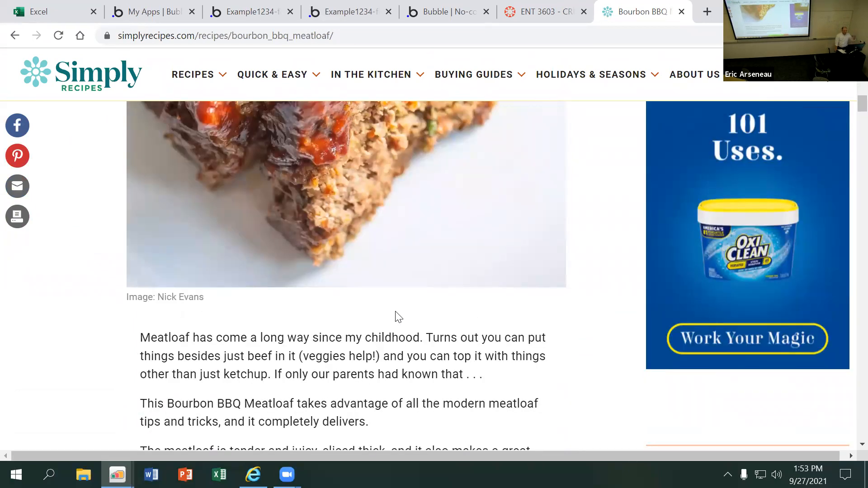
scroll(395, 316, up, 10)
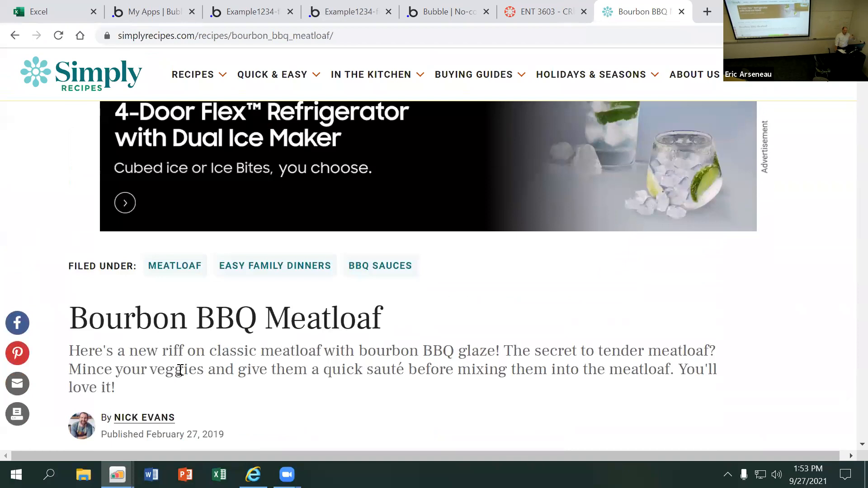
scroll(179, 370, down, 1)
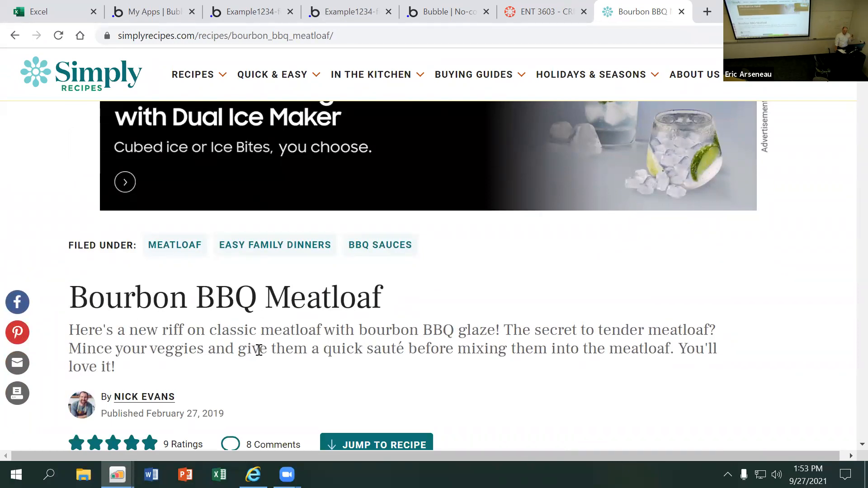
scroll(259, 350, down, 3)
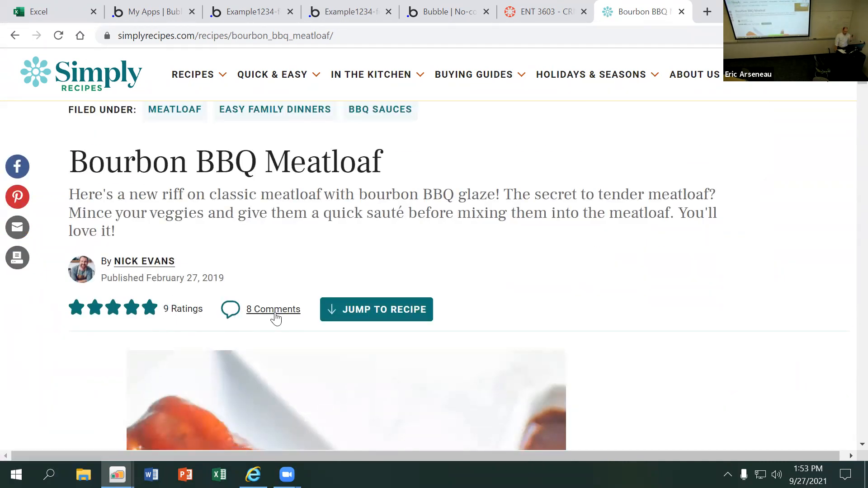
click(376, 313)
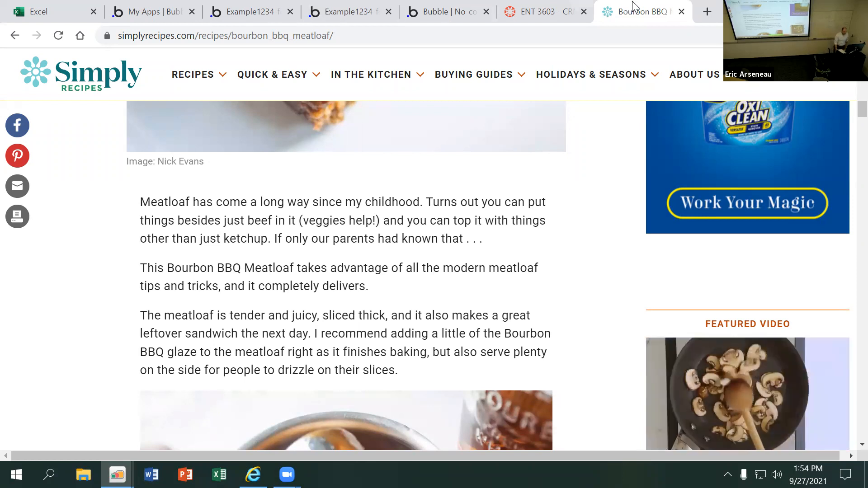
- Search Google for "google adsense" in a new browser tab
click(705, 12)
text(google adsense)
key(Return)
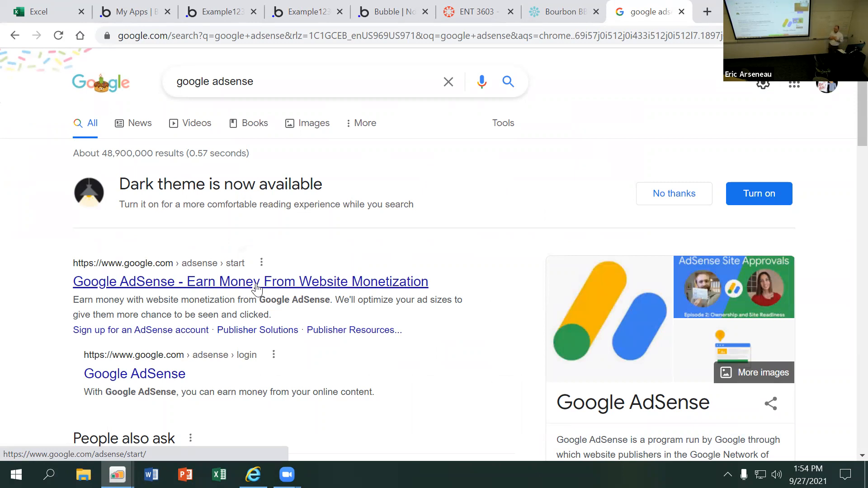
- Return to the Bourbon BBQ Meatloaf recipe page and examine the ads placed beside its photos and text
click(560, 14)
scroll(608, 308, down, 3)
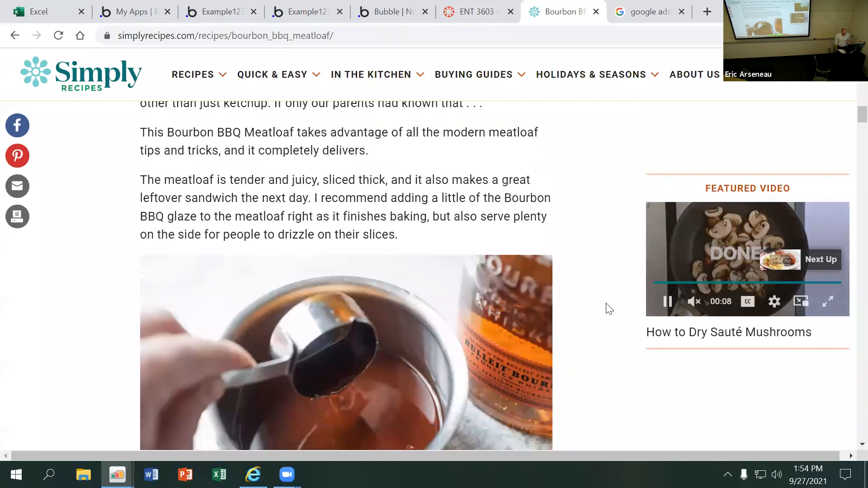
scroll(608, 307, up, 6)
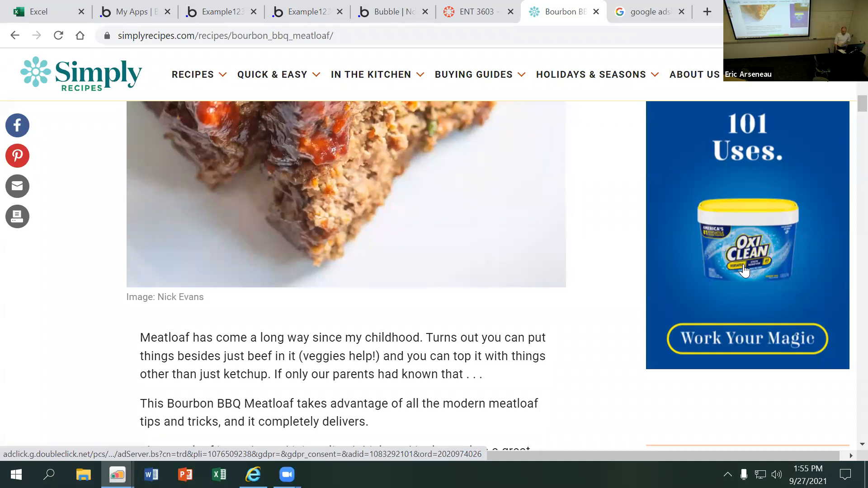
scroll(745, 273, up, 1)
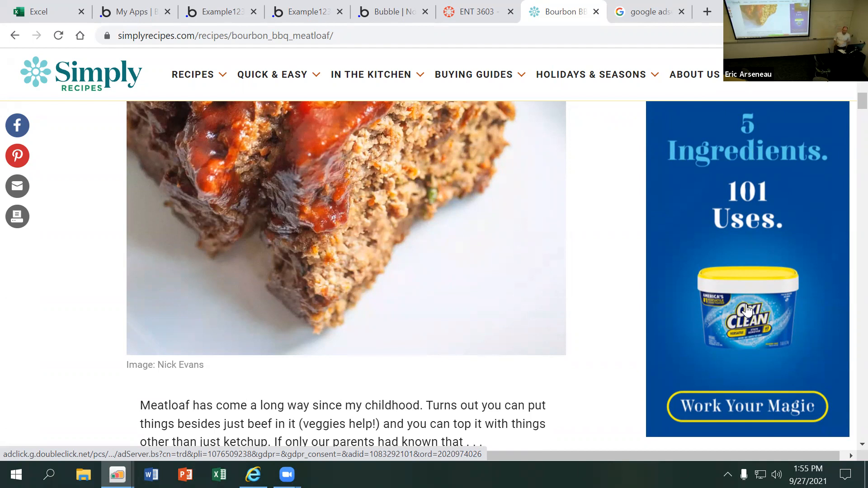
scroll(691, 261, down, 2)
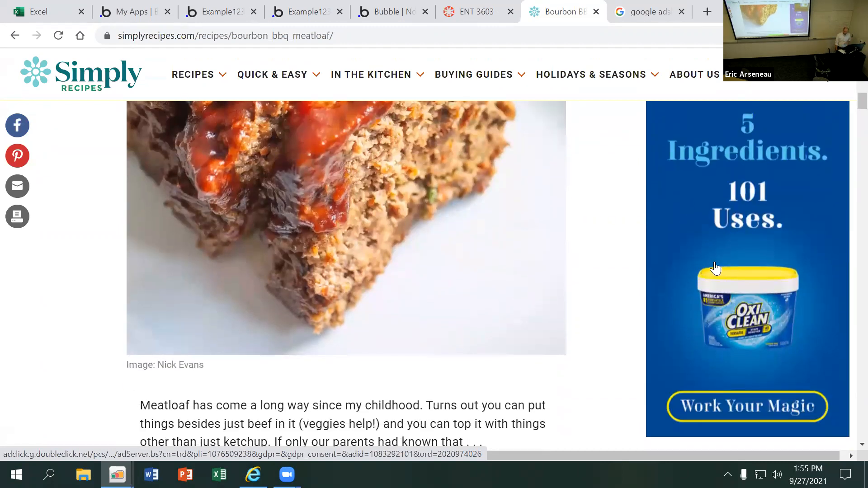
- Open the OxiClean ad on the recipe page and look over the Amazon store it links to
click(718, 268)
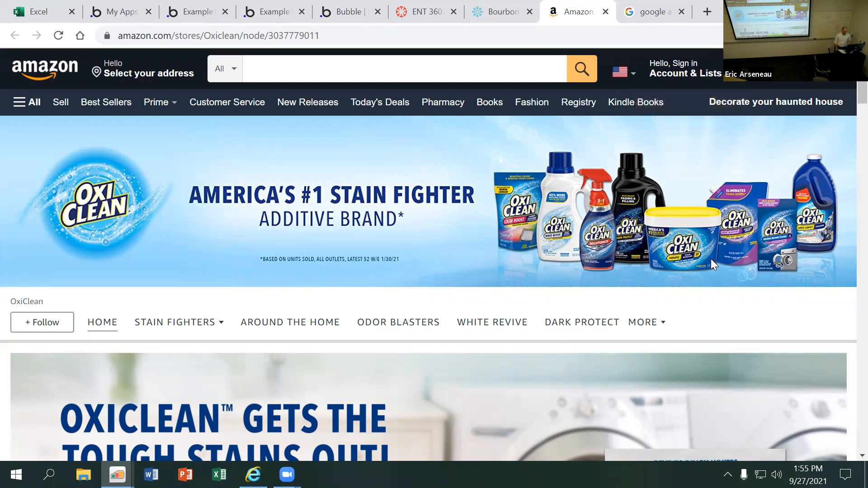
scroll(571, 300, down, 10)
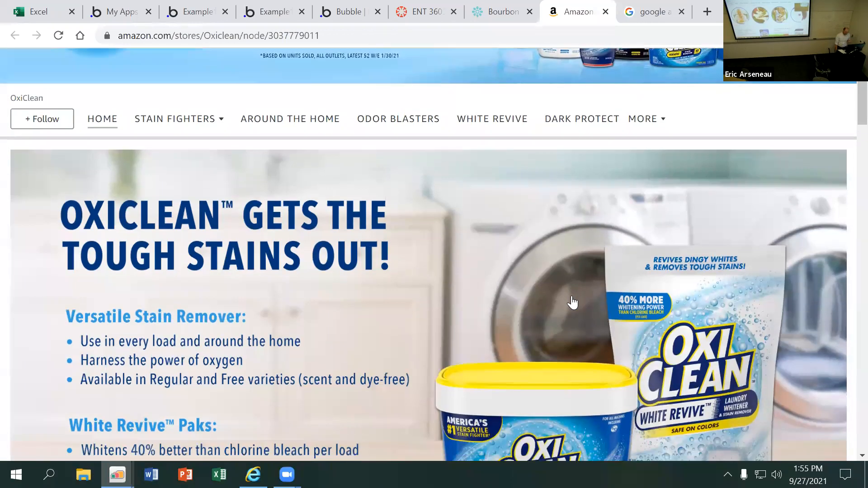
scroll(571, 301, down, 9)
scroll(571, 300, up, 5)
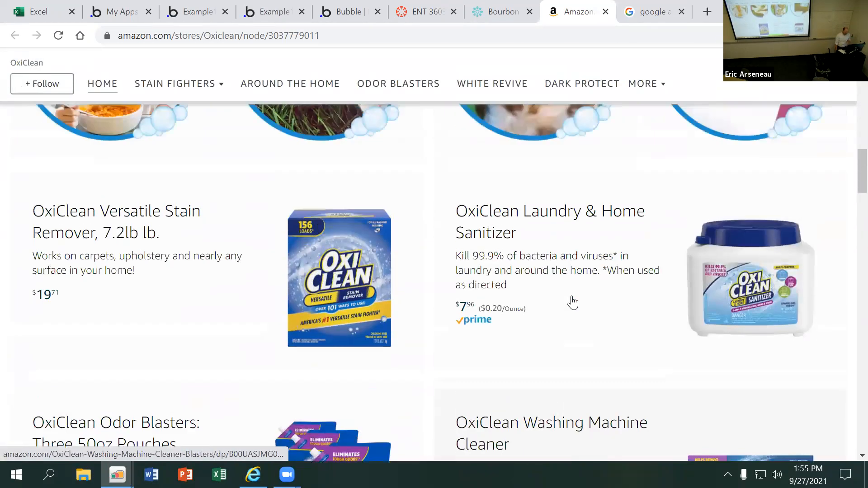
scroll(571, 300, up, 10)
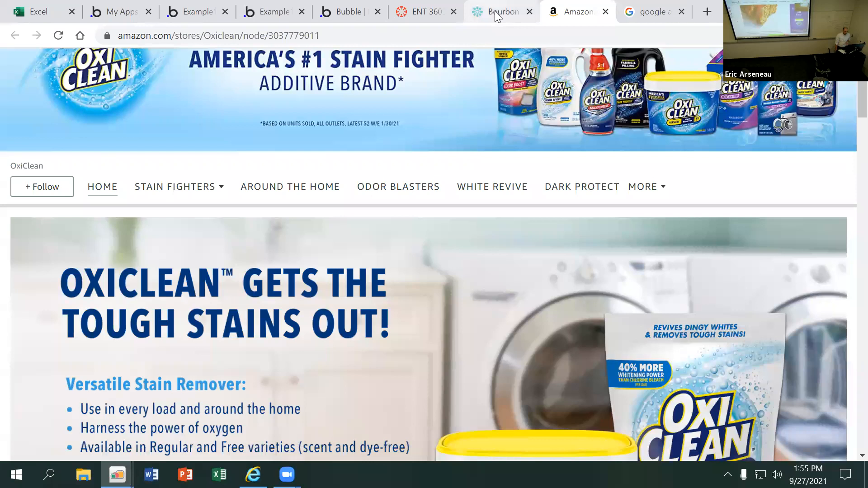
- Return to the start of the Bourbon BBQ Meatloaf recipe page and close the Amazon store and Google AdSense search pages
click(498, 16)
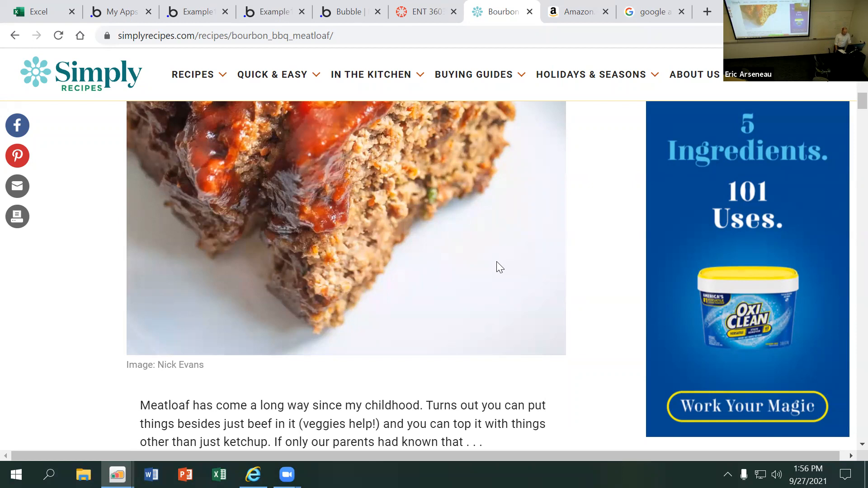
scroll(497, 262, up, 15)
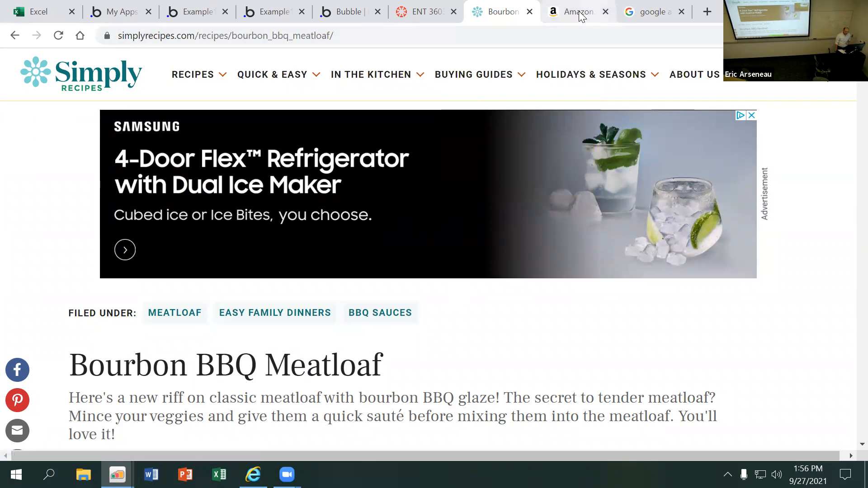
click(603, 12)
click(606, 12)
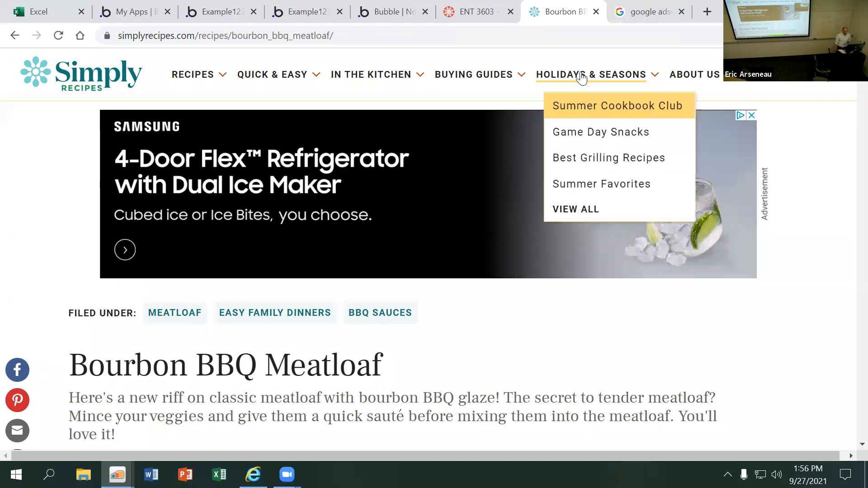
click(660, 11)
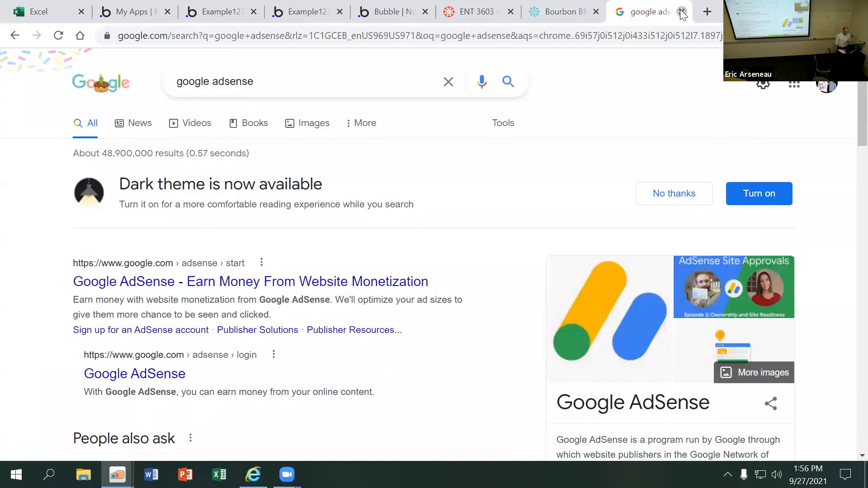
click(680, 11)
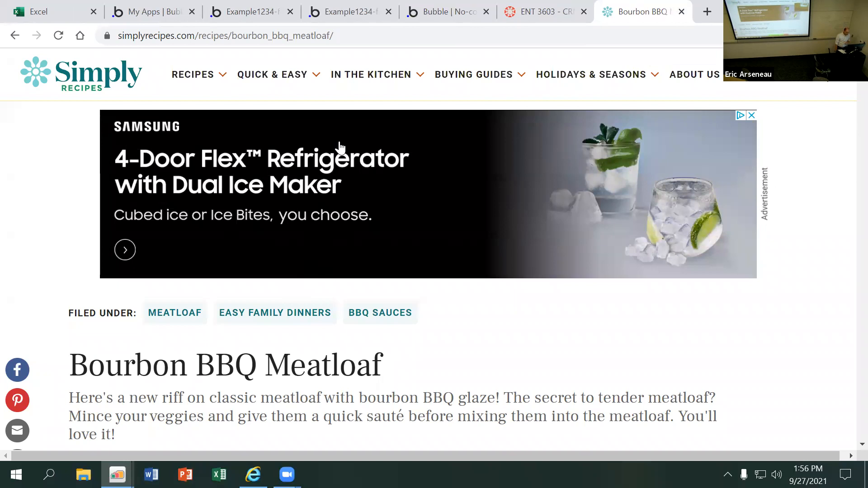
- Switch to the Bubble app's preview and look over the recipe entries under Easy Family Dinners
click(254, 14)
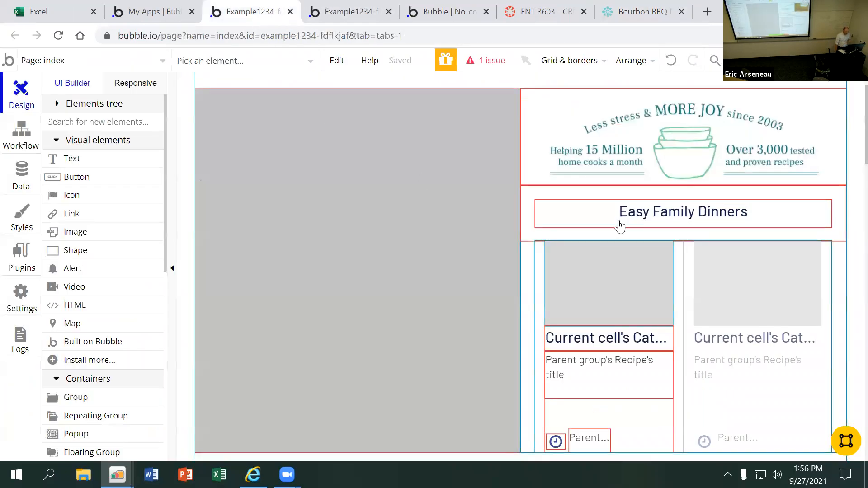
click(347, 15)
click(447, 14)
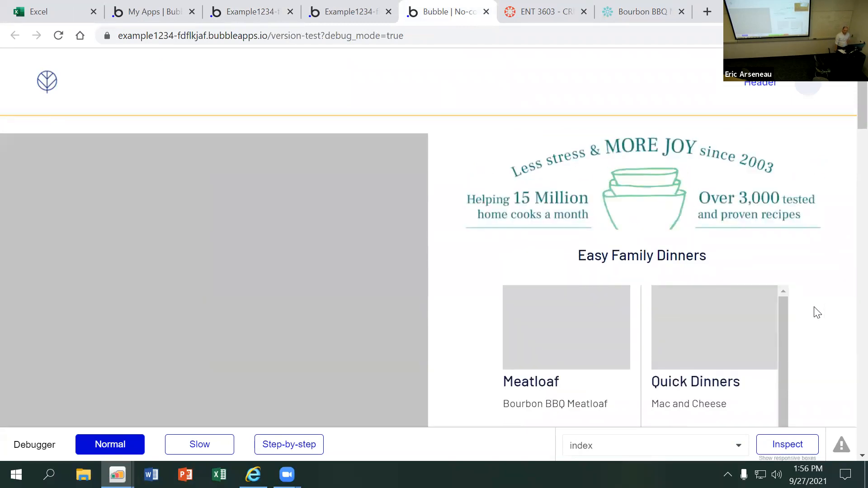
scroll(817, 312, down, 2)
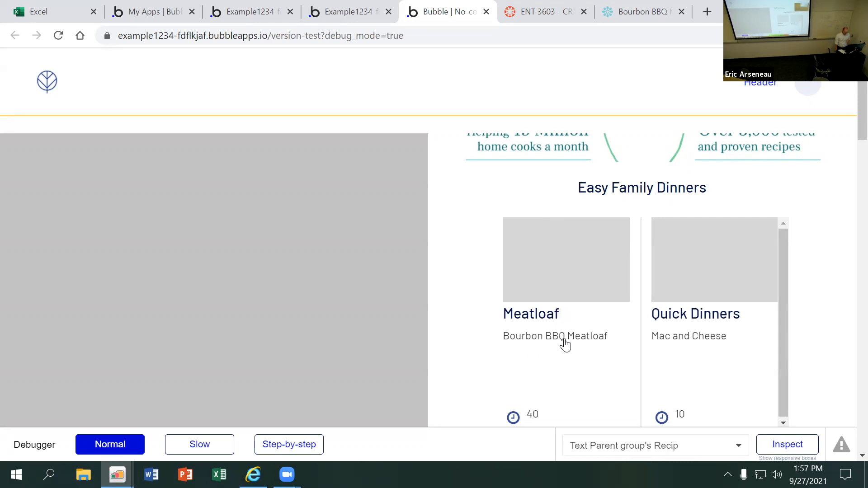
scroll(509, 372, down, 2)
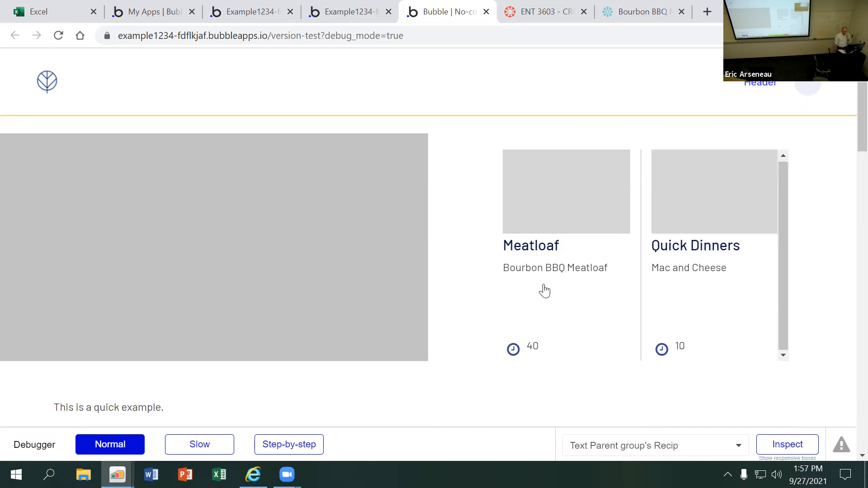
- Check the recipes page in the Bubble editor's list of pages, without leaving the index page
click(345, 14)
click(121, 61)
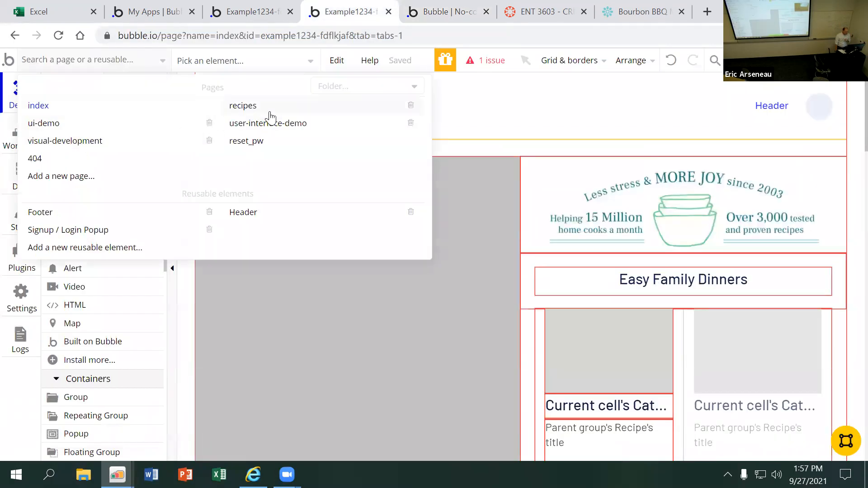
mouse_move(258, 116)
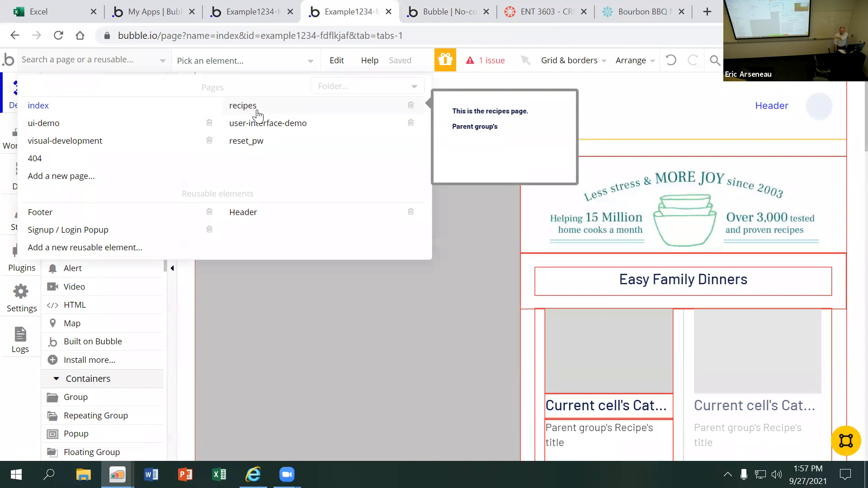
click(336, 60)
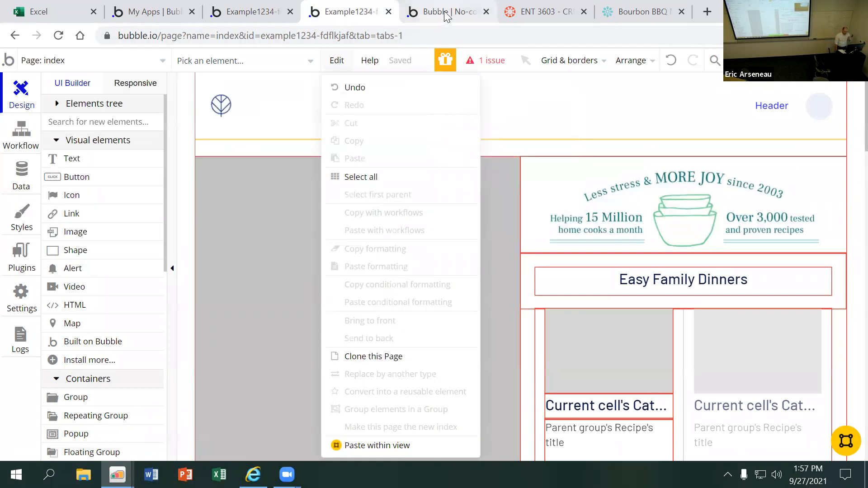
- Go back to the Bubble preview and open the Bourbon BBQ Meatloaf recipe's individual page
click(446, 16)
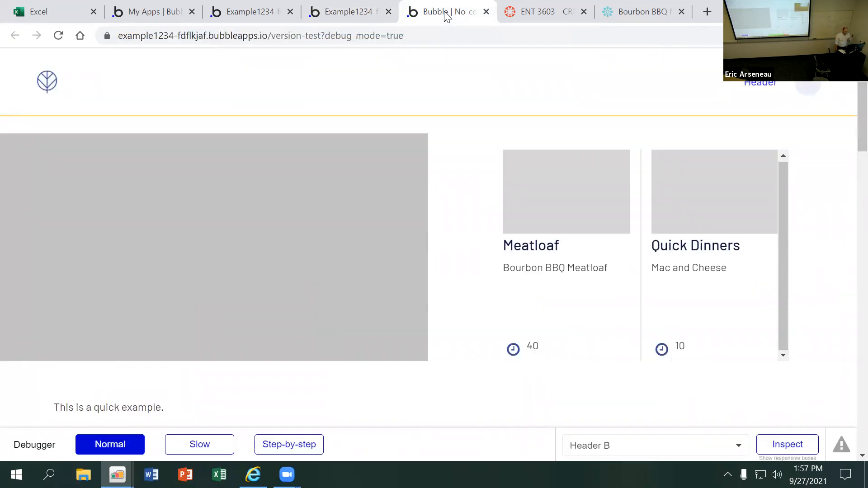
click(537, 270)
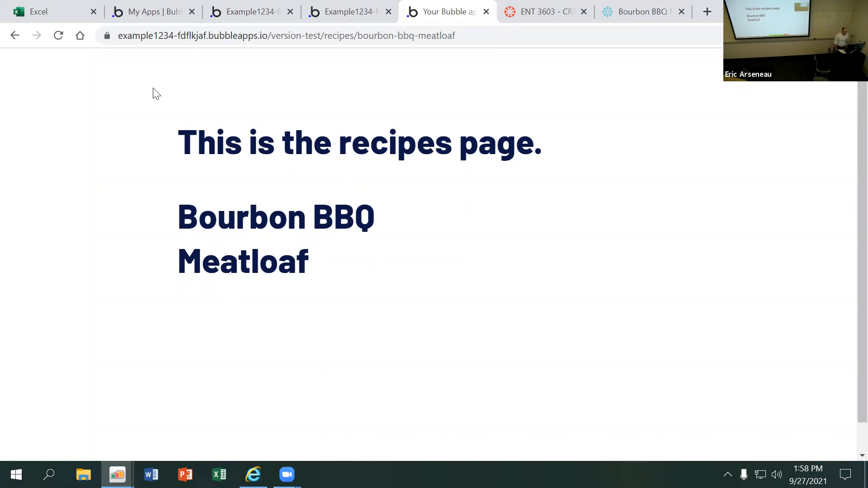
- Return to the index preview, open the BBQ Chicken recipe's individual page, and go back to the index
click(17, 36)
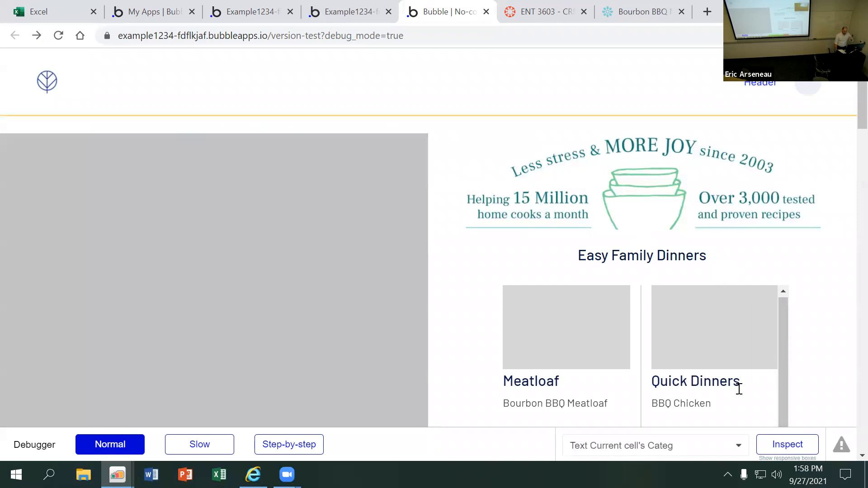
scroll(722, 366, down, 2)
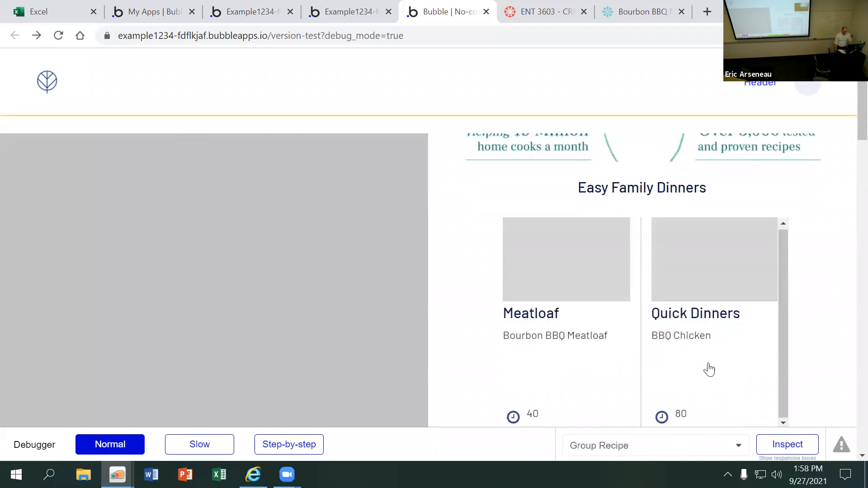
click(683, 343)
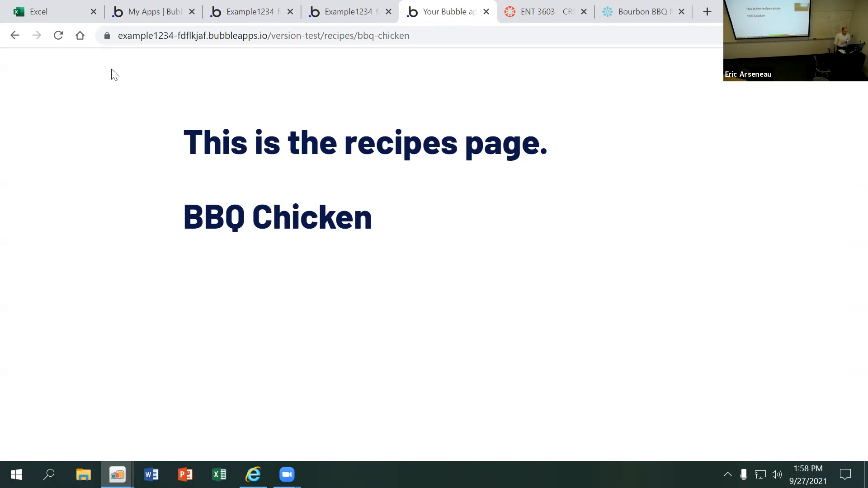
click(18, 36)
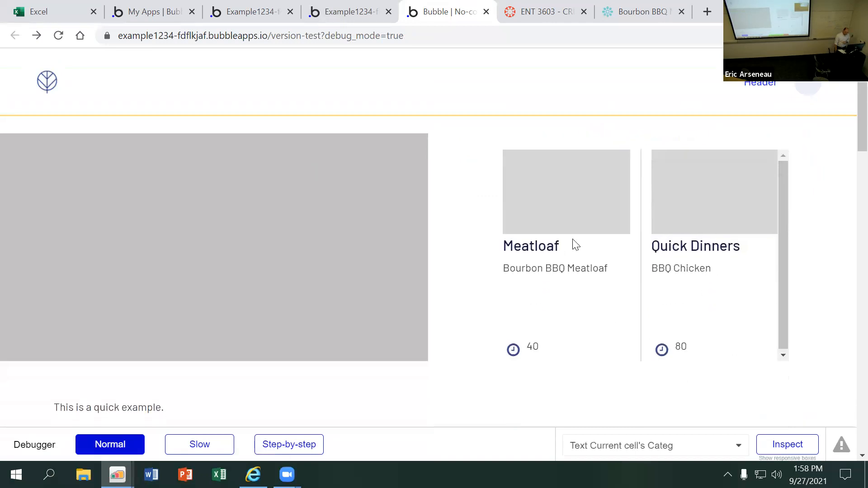
- Test the "Hide the element above." and "Bring it back." buttons on the quick example text in the preview
scroll(457, 285, down, 3)
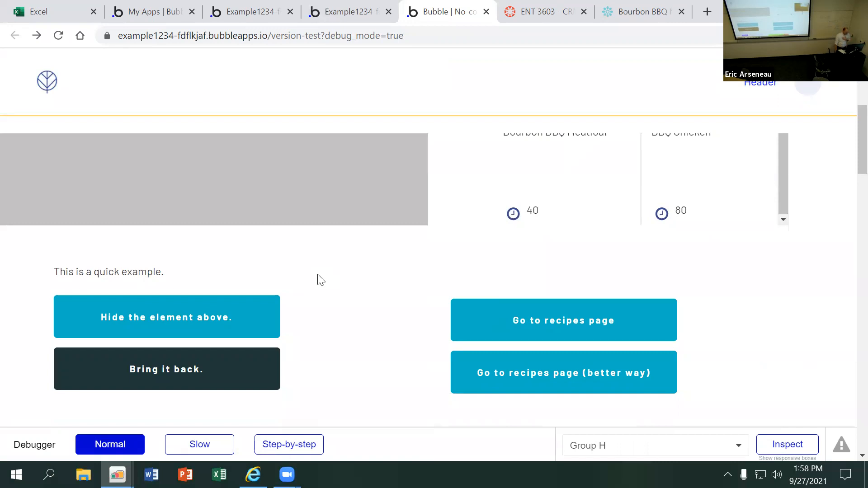
scroll(318, 275, down, 2)
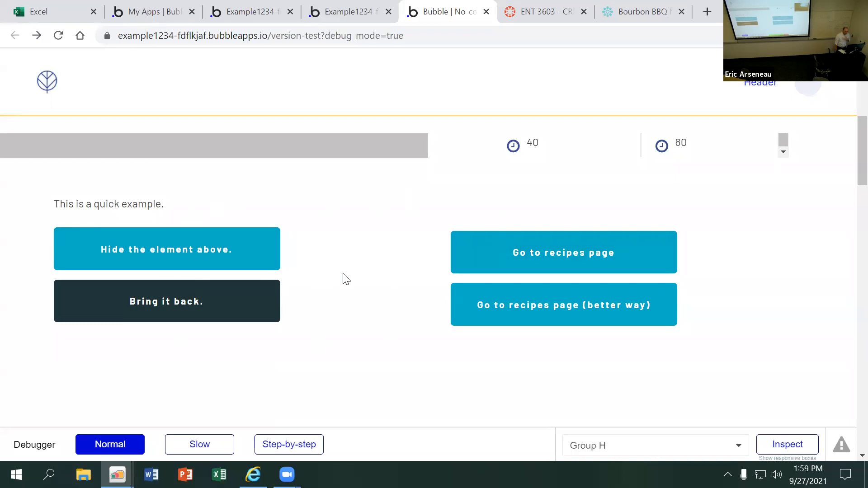
scroll(414, 248, up, 5)
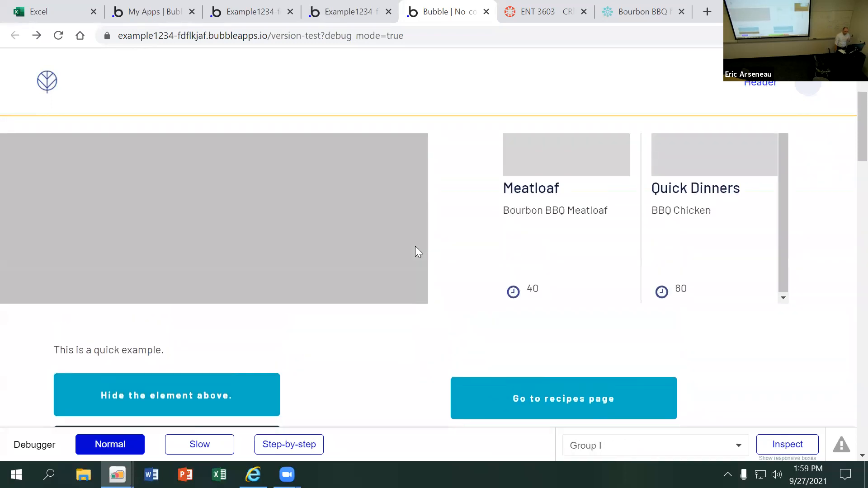
scroll(415, 251, up, 1)
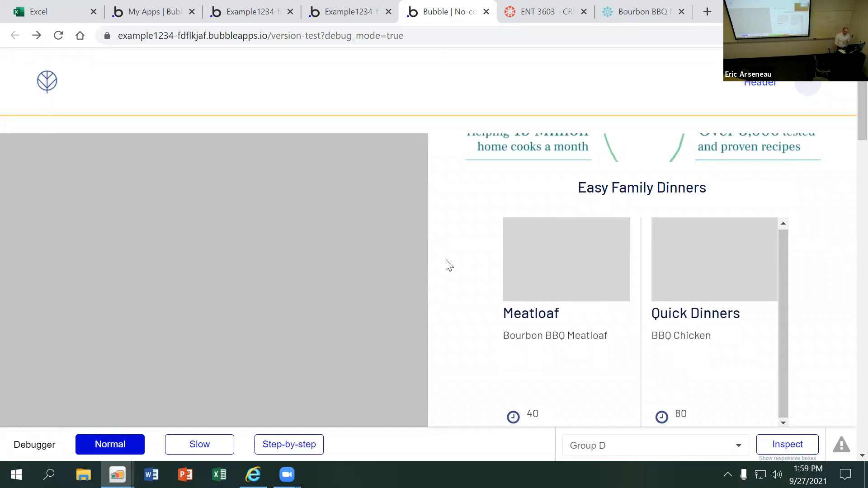
scroll(445, 263, down, 6)
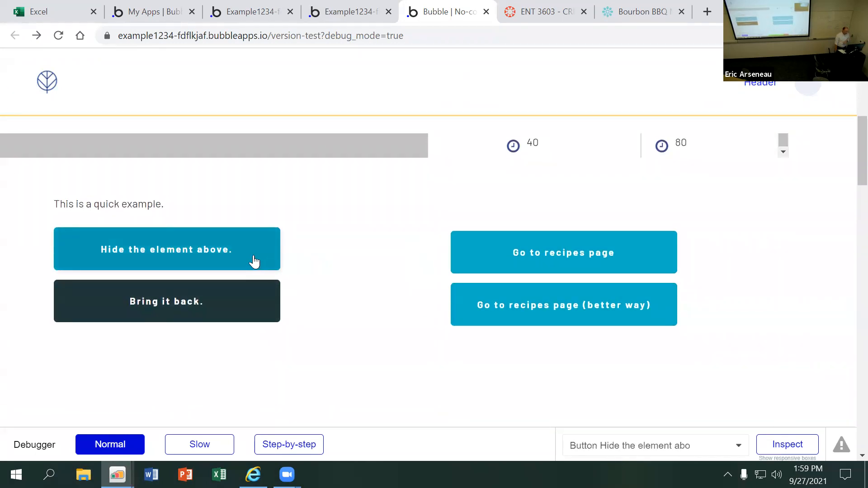
click(212, 250)
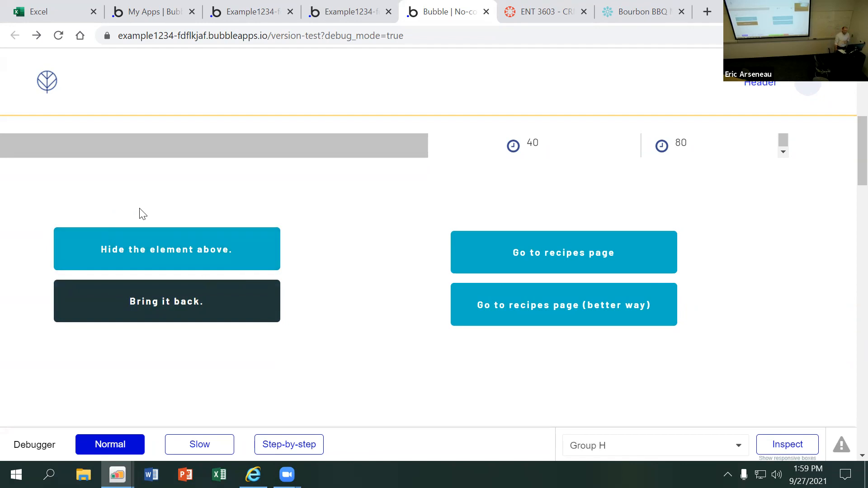
click(183, 306)
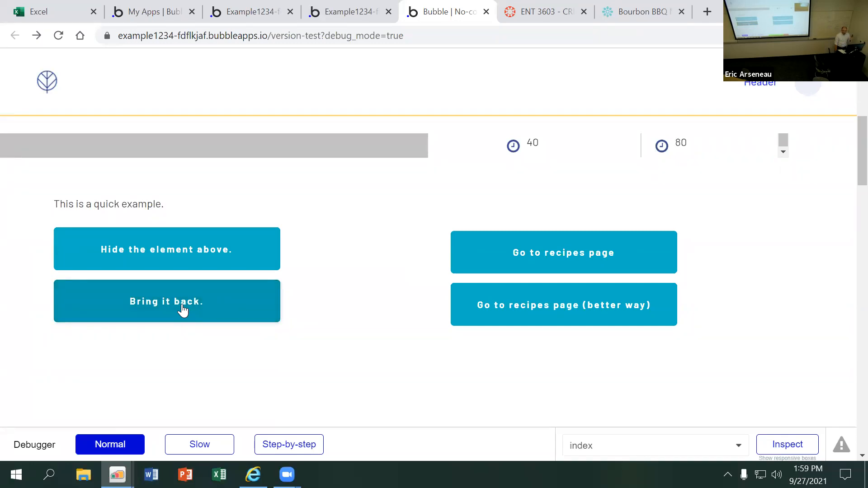
click(213, 255)
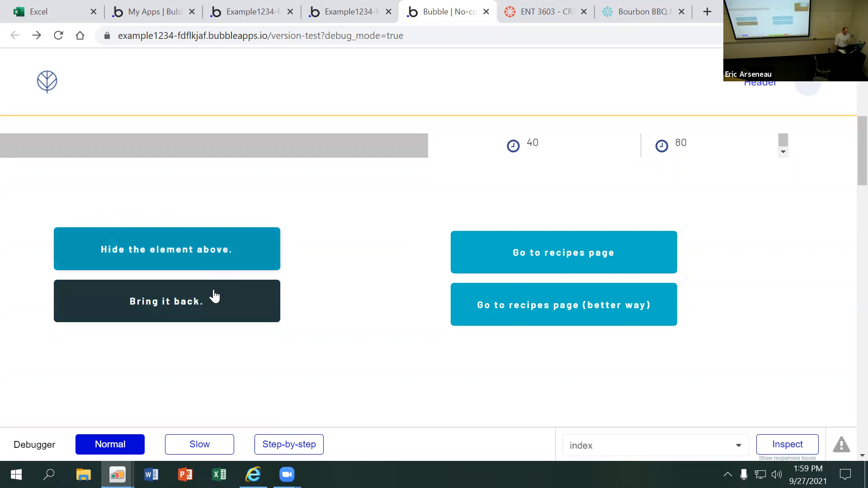
click(213, 302)
click(250, 253)
- Follow the "Go to recipes page" button in the preview and return to the index page
click(532, 257)
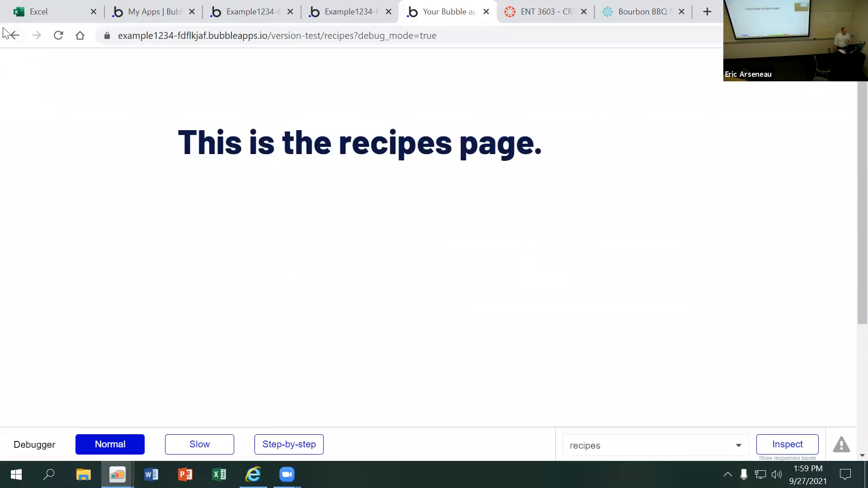
click(20, 36)
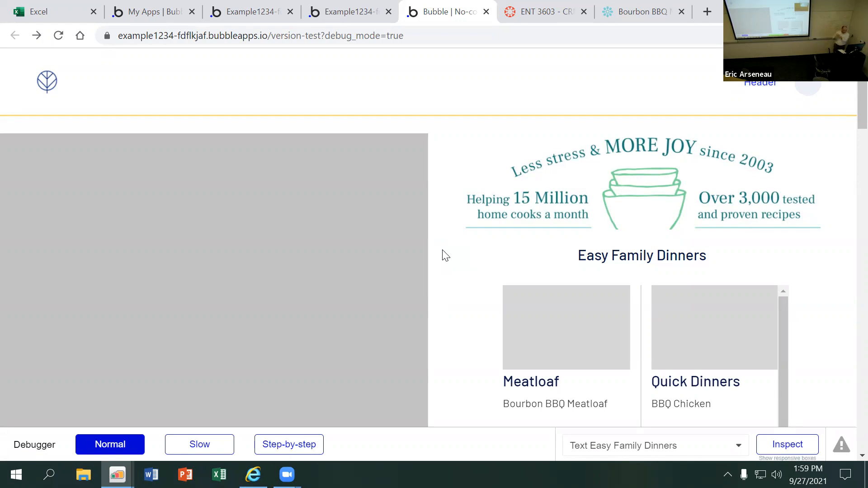
- Switch to the Bubble editor and open the index page from the app's list of pages
click(352, 15)
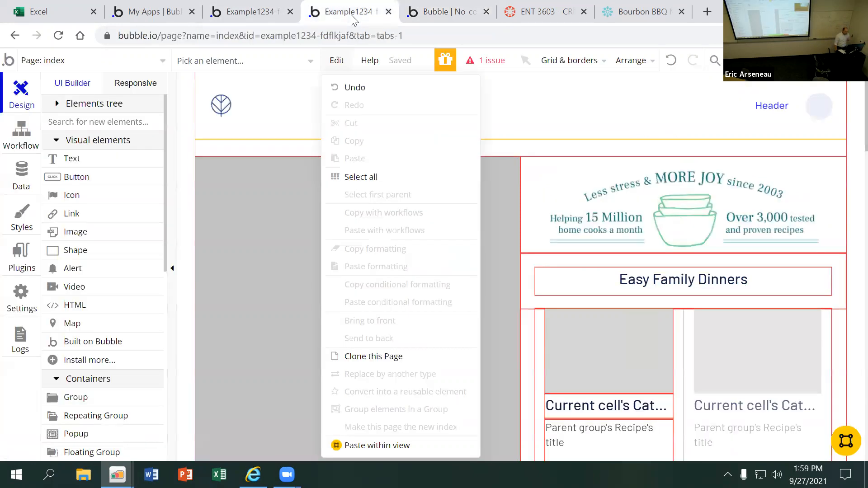
click(253, 13)
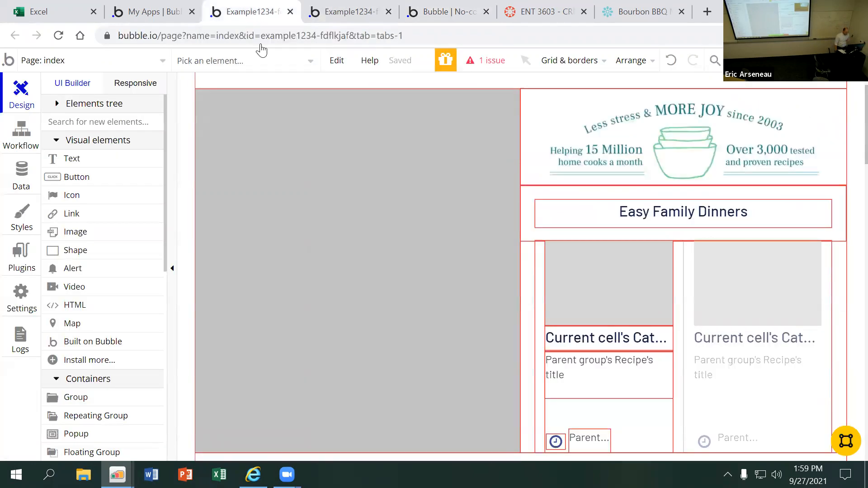
click(117, 63)
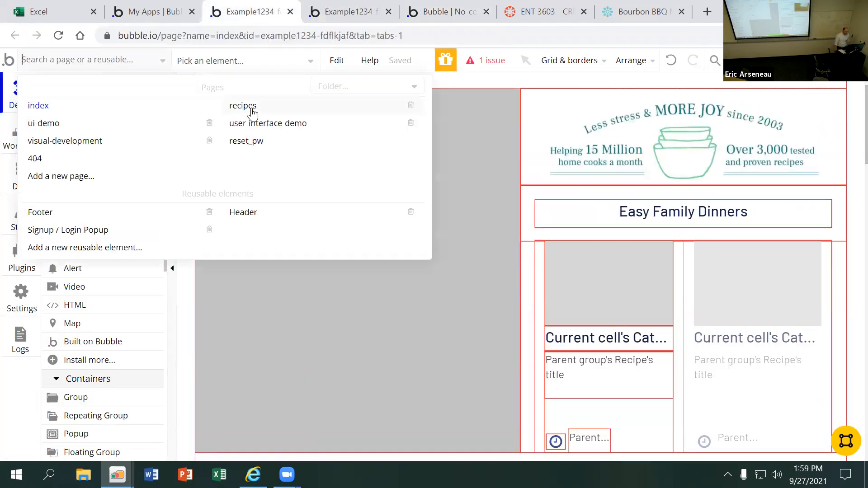
click(129, 106)
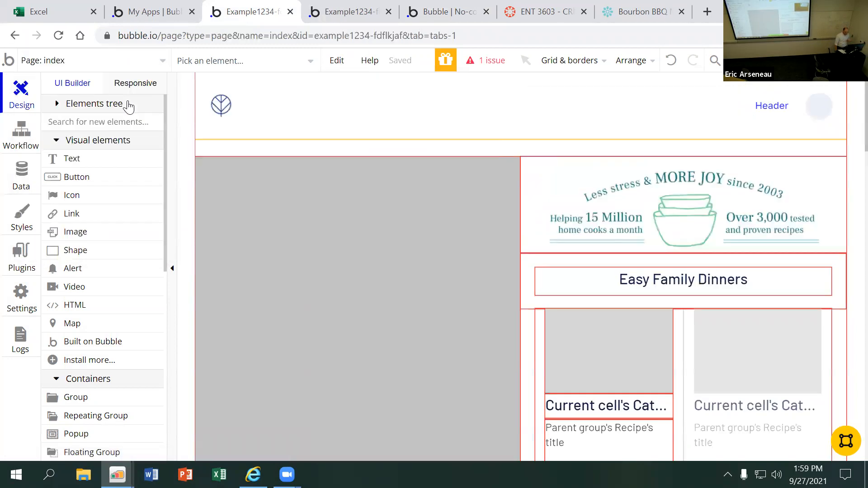
- Draw a group of about 340 by 276 px in the empty area beneath the "Bring it back." button
scroll(470, 242, down, 5)
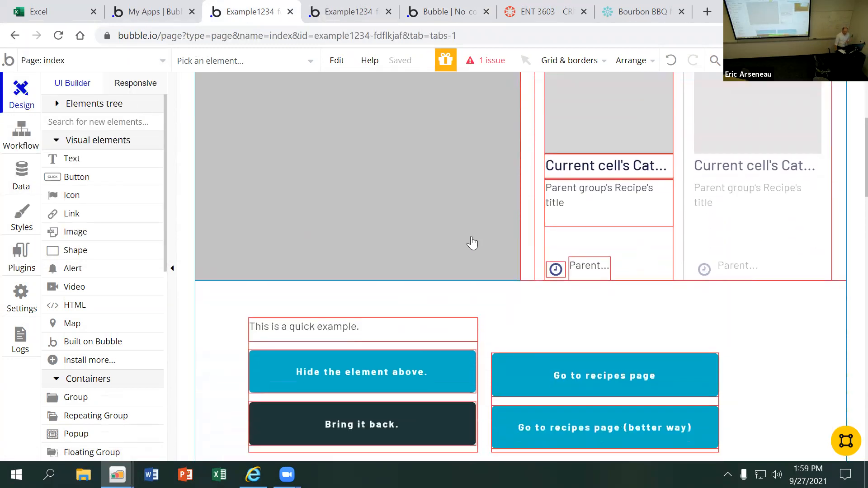
scroll(472, 243, down, 1)
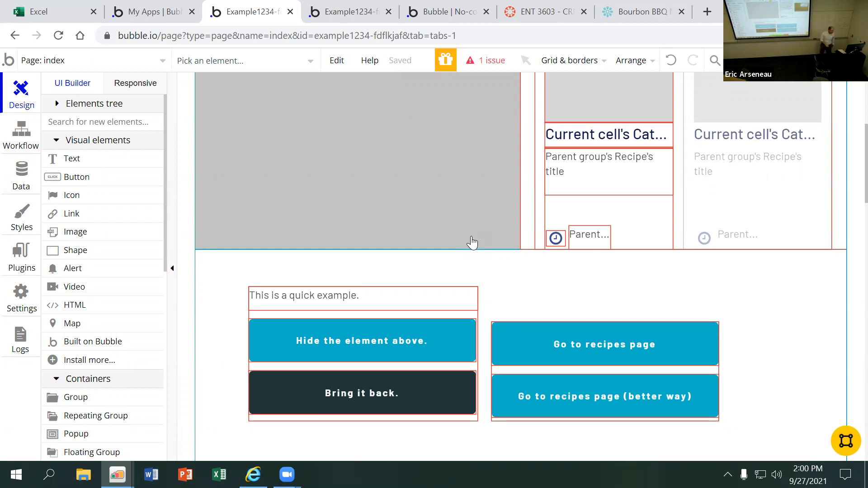
scroll(384, 242, down, 5)
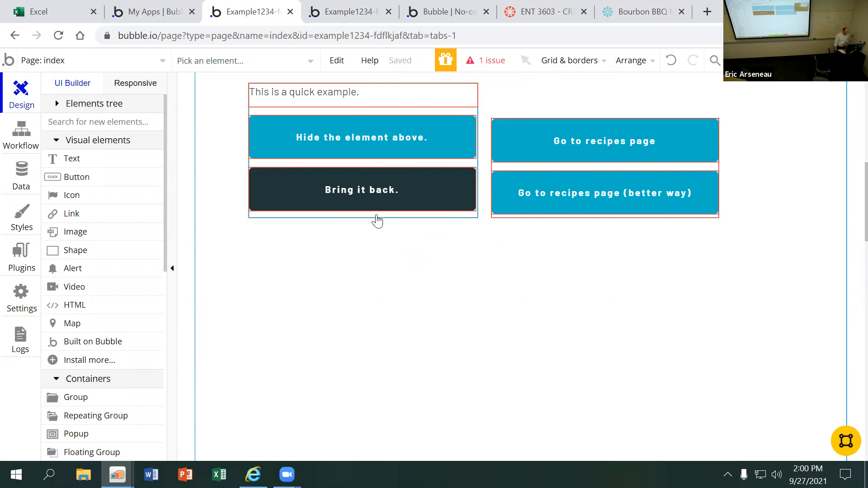
click(104, 400)
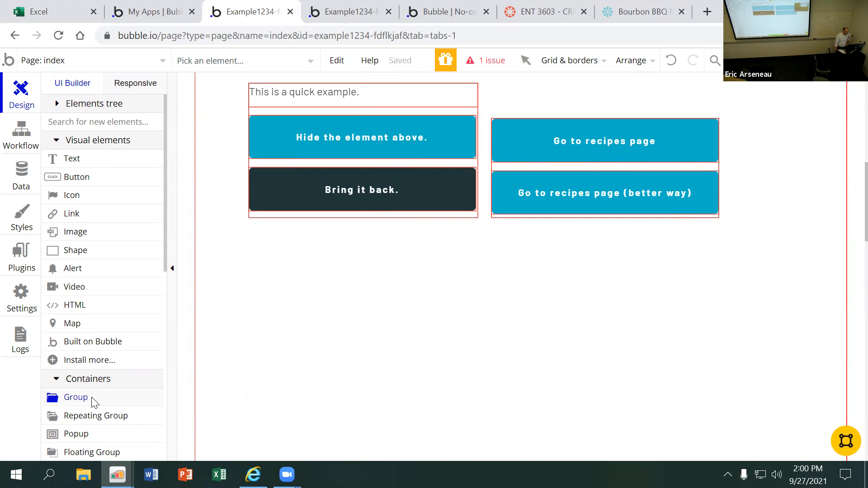
drag(247, 244, 478, 427)
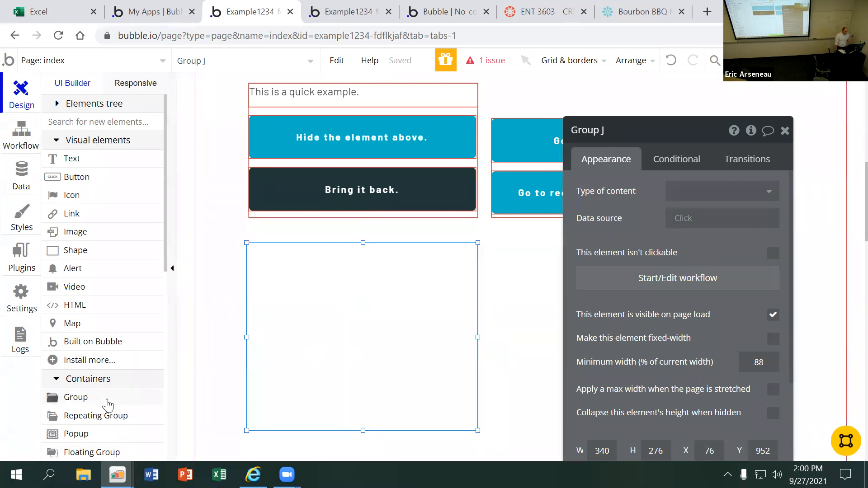
- Add a text element about 295 by 39 px inside the new group, about 26 px from its left edge and 28 px from its top
click(95, 164)
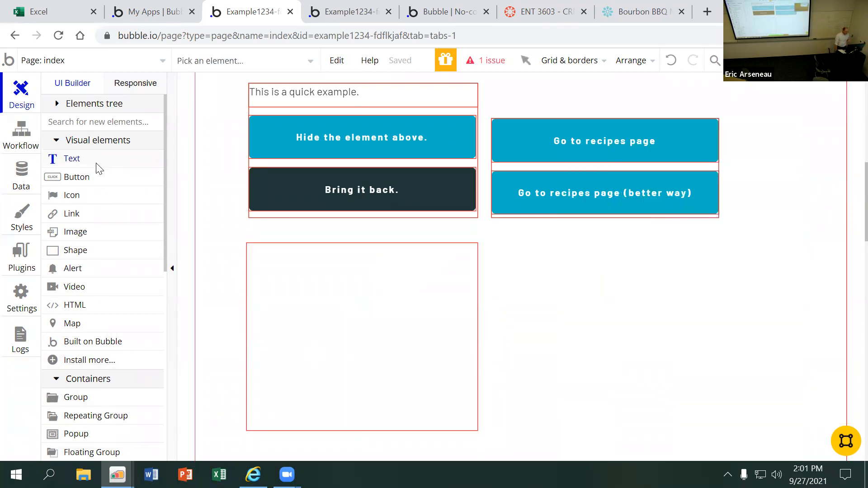
drag(257, 255, 457, 281)
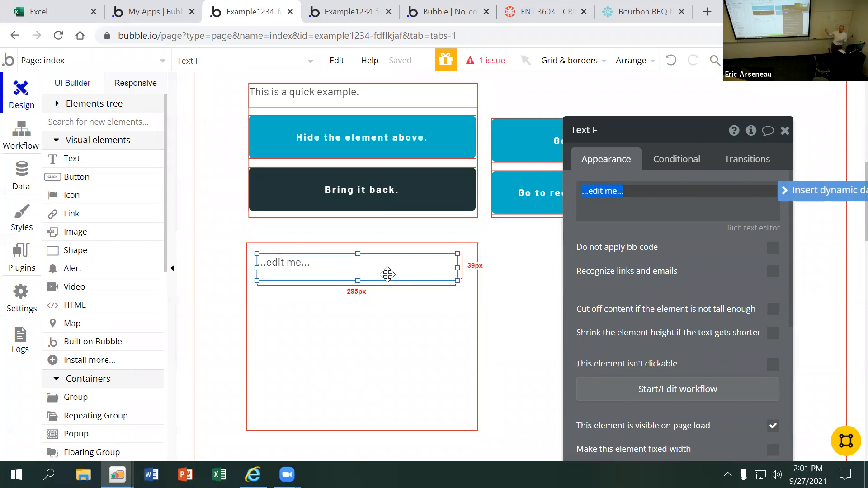
drag(336, 264, 335, 279)
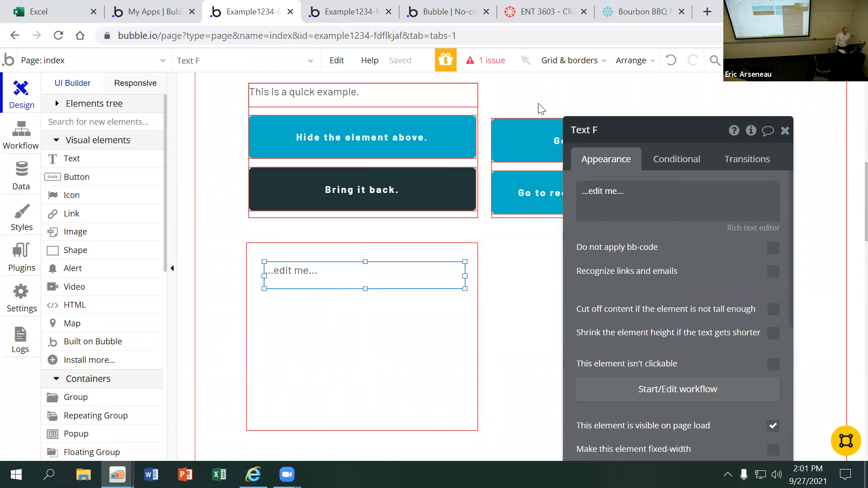
- Review the grid, snapping and border display options for the page without changing them
click(597, 63)
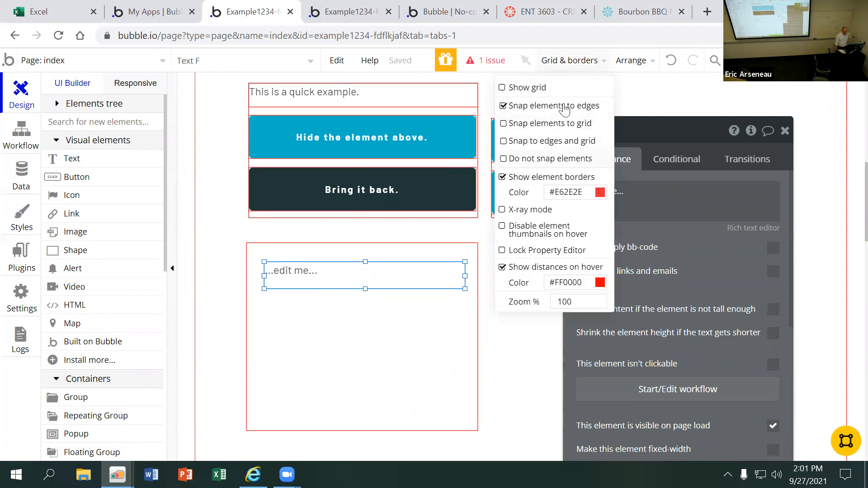
click(578, 63)
click(578, 64)
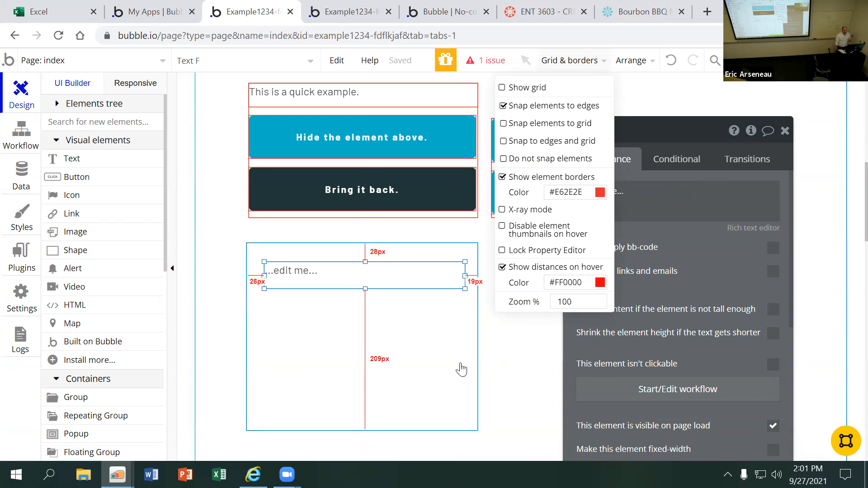
click(501, 362)
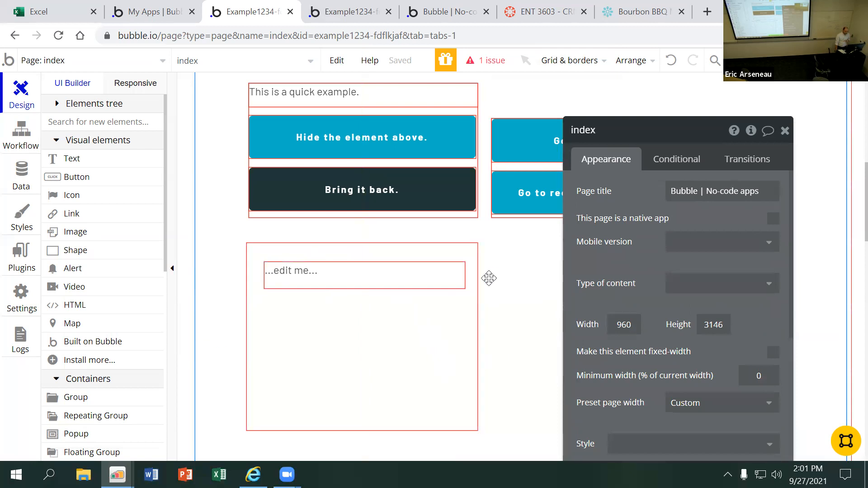
click(570, 61)
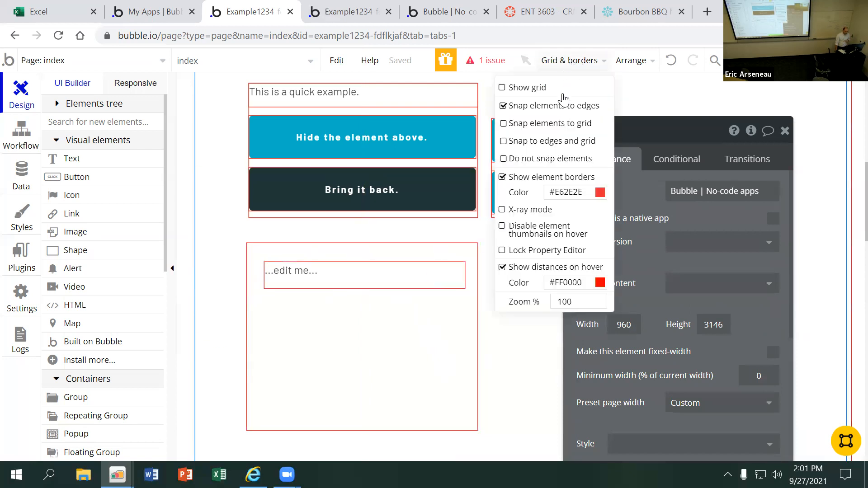
click(386, 308)
click(386, 307)
- Set the new text element's content to "This is a quick example."
click(324, 271)
click(324, 270)
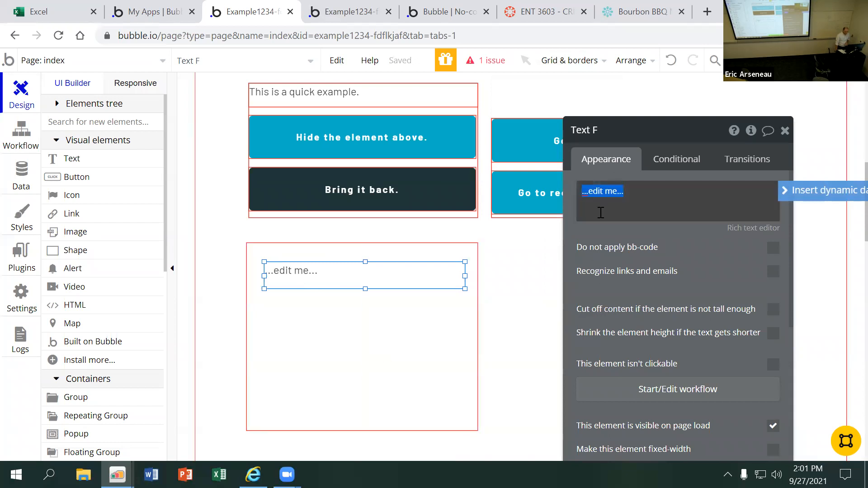
click(631, 193)
double_click(623, 190)
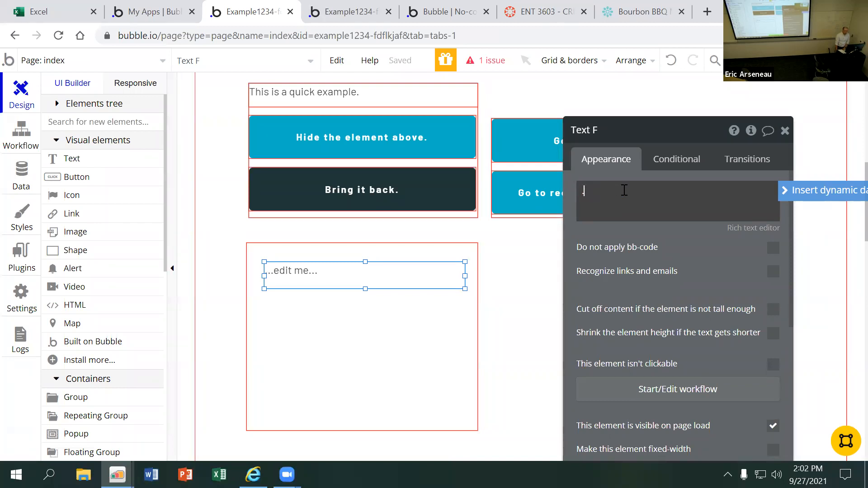
text(This is)
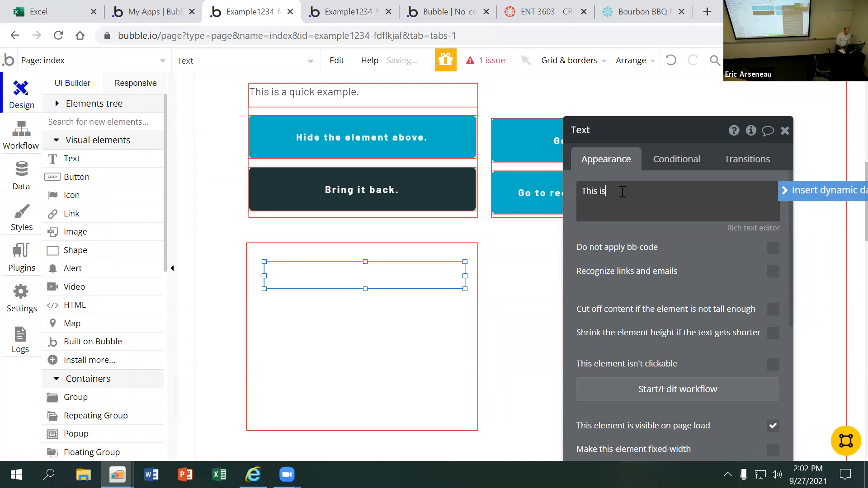
text( a quick example.)
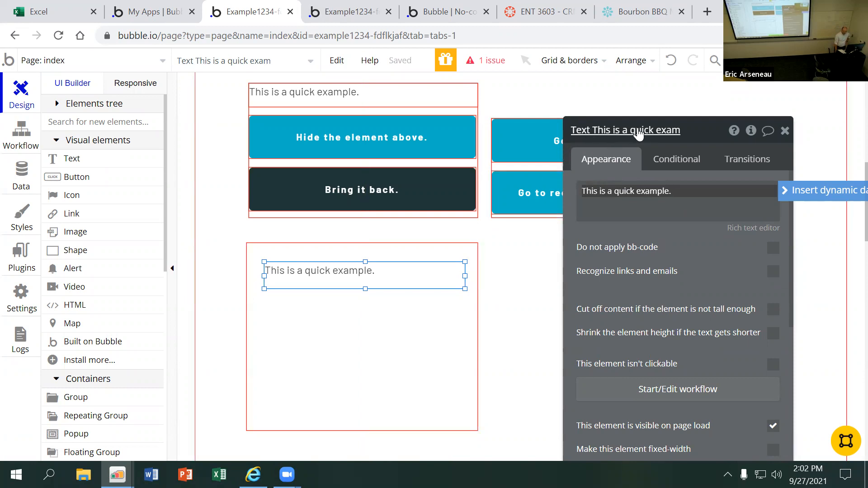
- Rename the new text element in the lower group to "Text example"
click(602, 130)
drag(593, 131, 684, 128)
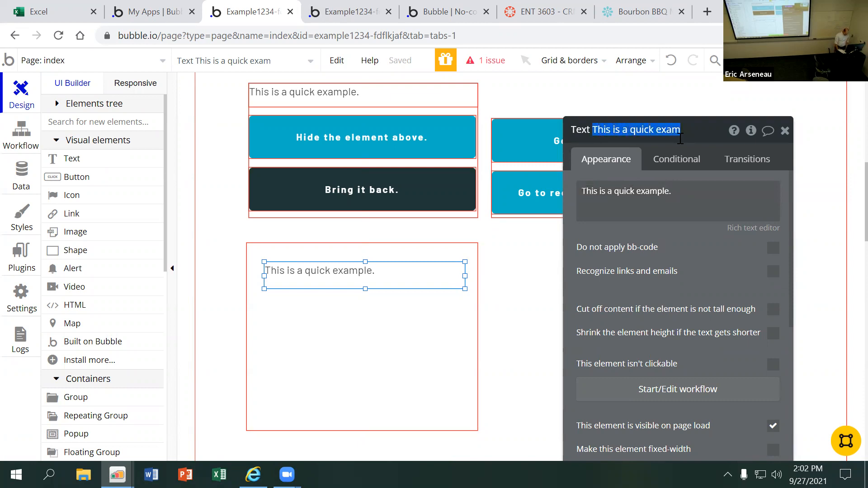
text(example)
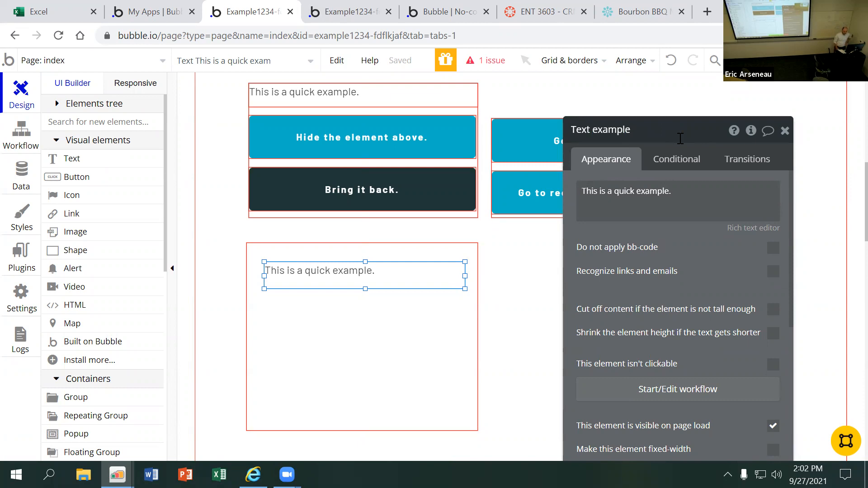
click(680, 144)
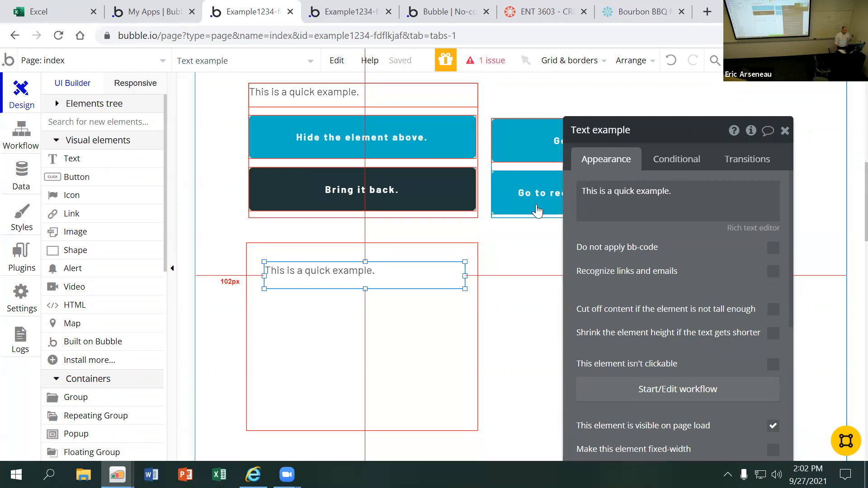
- Examine the new group and the text element nested inside it in the page's element hierarchy
click(57, 105)
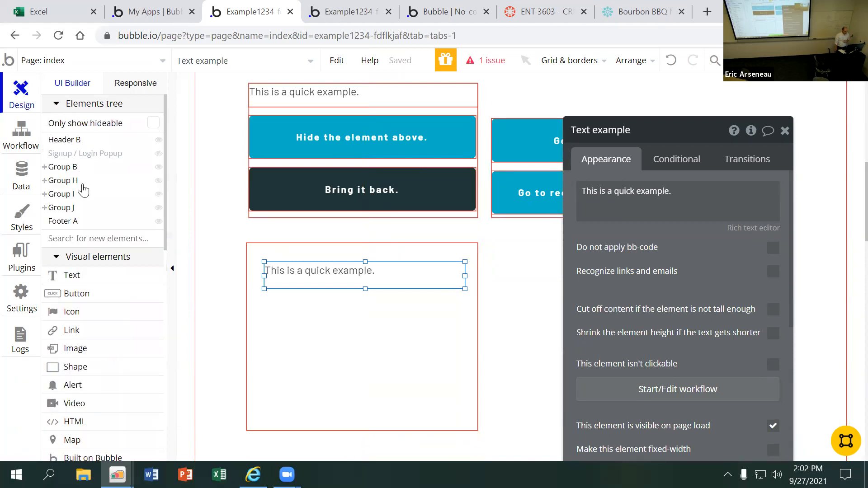
mouse_move(72, 209)
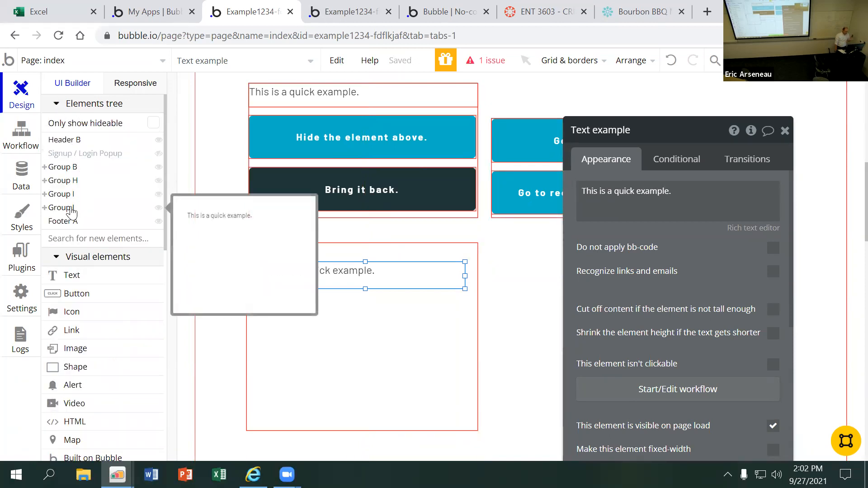
click(69, 209)
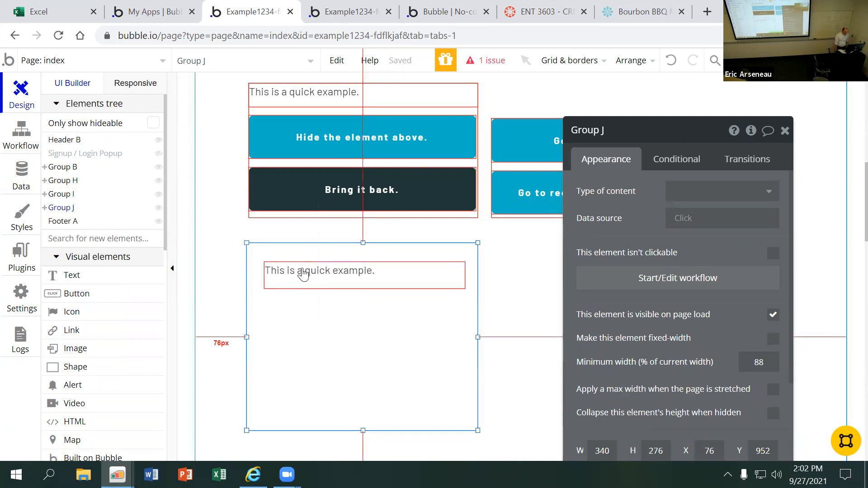
mouse_move(48, 213)
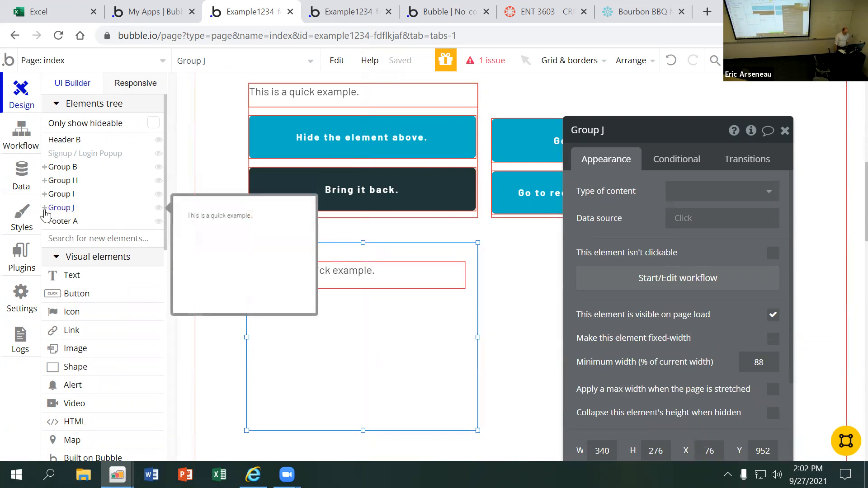
click(44, 208)
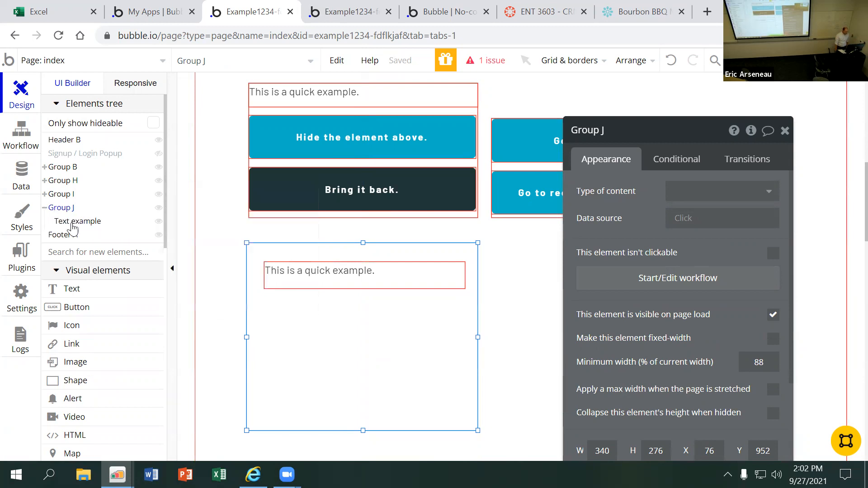
click(78, 223)
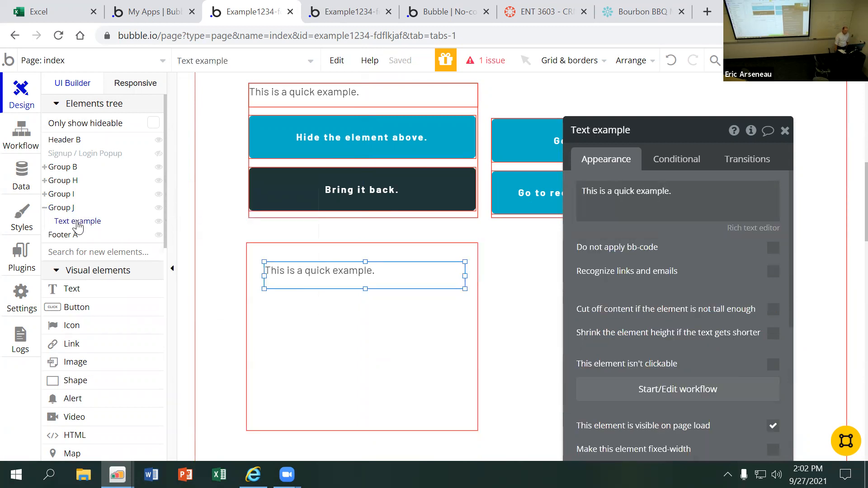
mouse_move(48, 181)
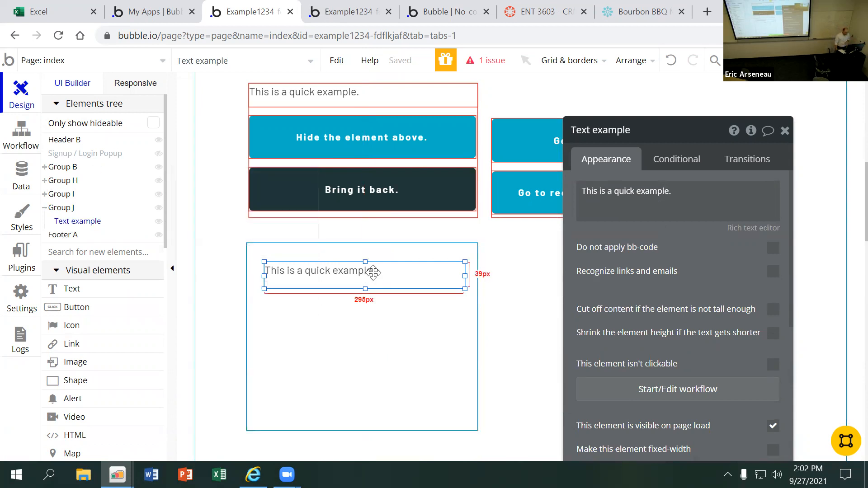
- Add a button about 294 by 42 px below the new group's text element and caption it "Hide the element above."
scroll(96, 257, down, 3)
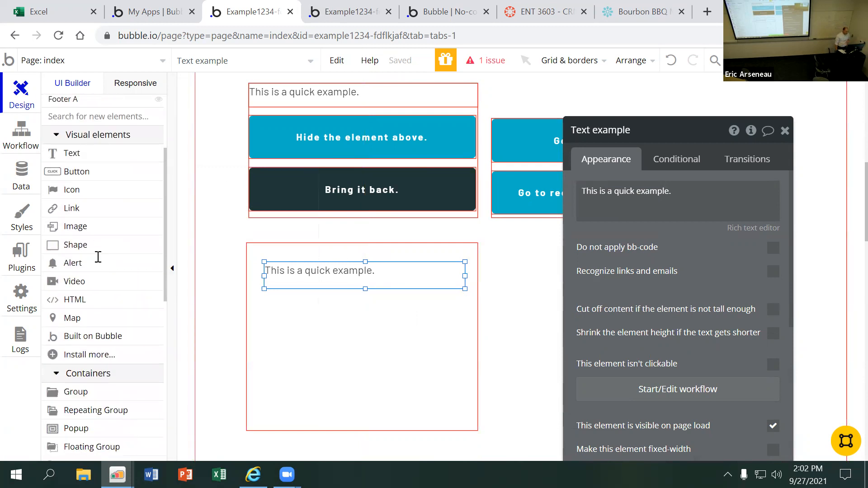
mouse_move(98, 263)
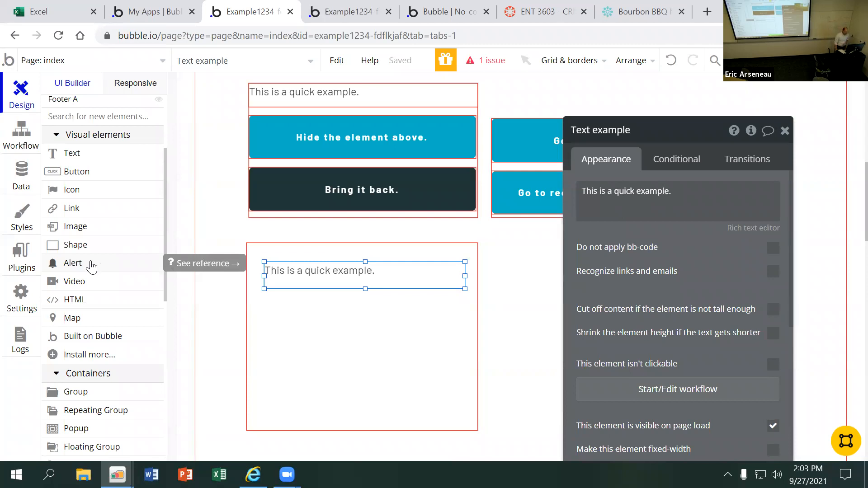
click(77, 172)
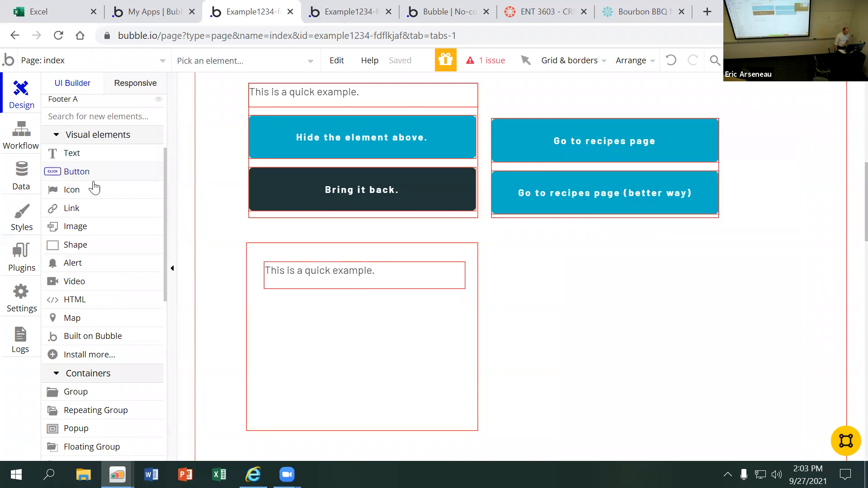
drag(264, 324, 468, 357)
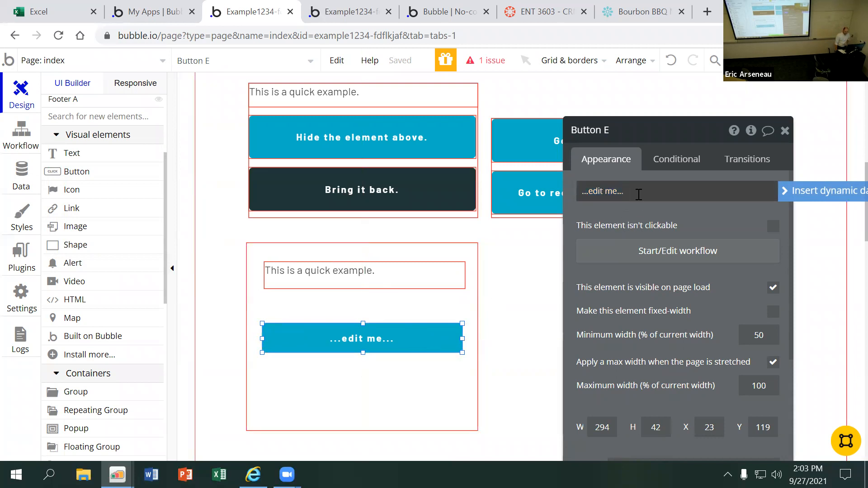
text(Hid)
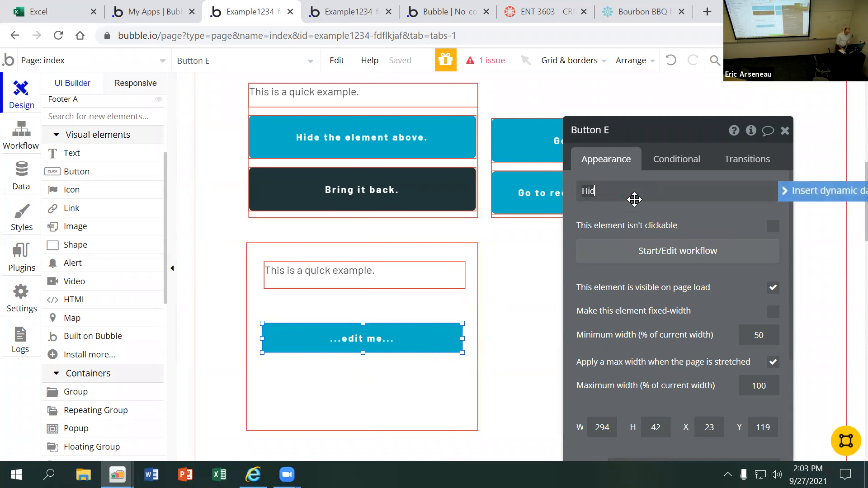
text(e the element)
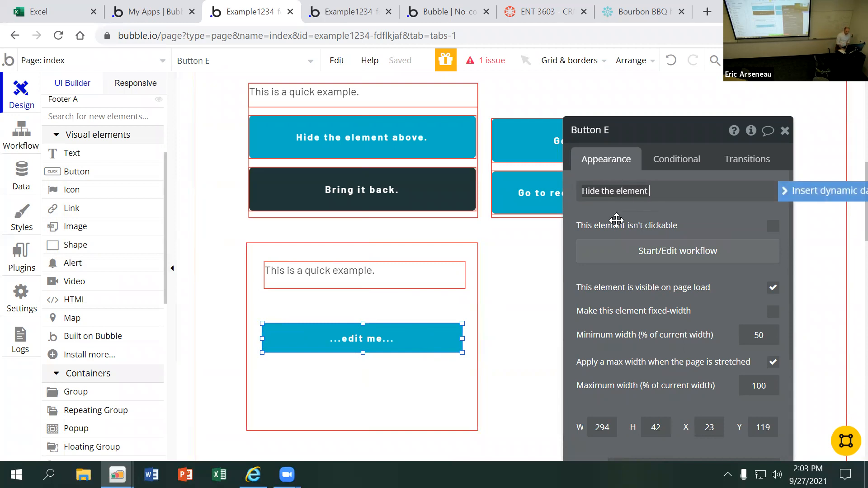
text( above.)
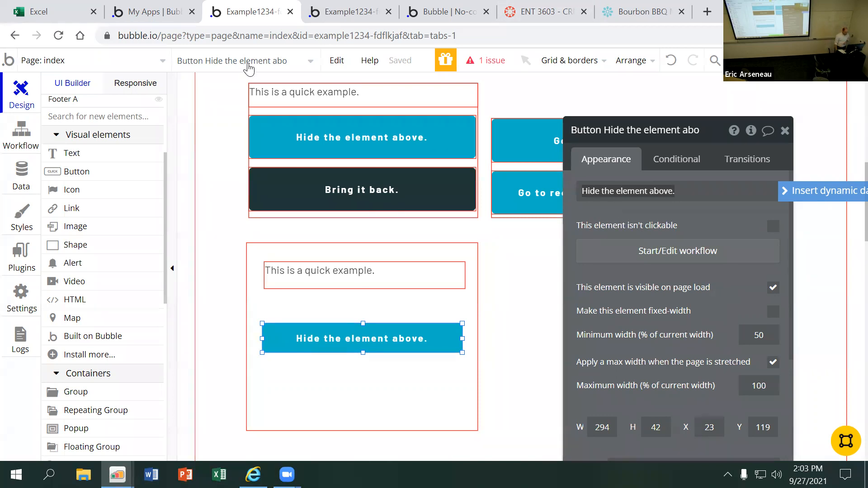
- Draw a second button about 296 by 48 px beneath the first one in the new group
click(101, 174)
drag(263, 378, 462, 410)
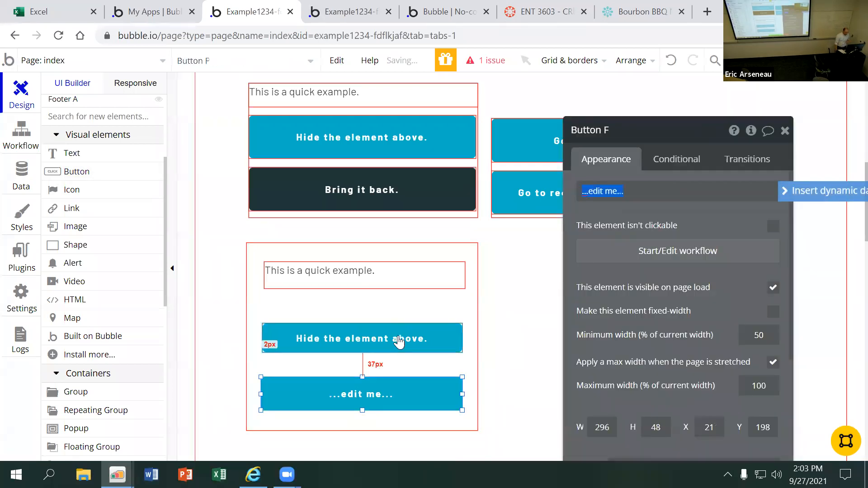
- Rename the new group's "Hide the element above." button element to "Button Hide"
click(395, 339)
drag(626, 130, 700, 132)
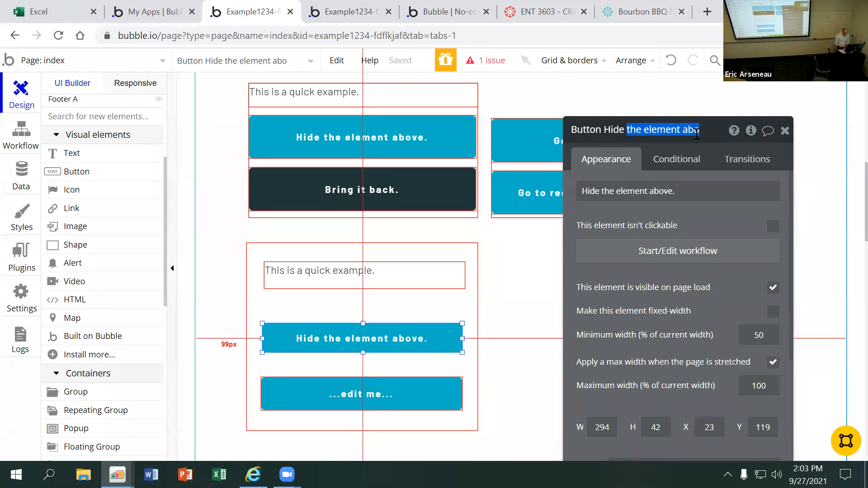
key(BackSpace)
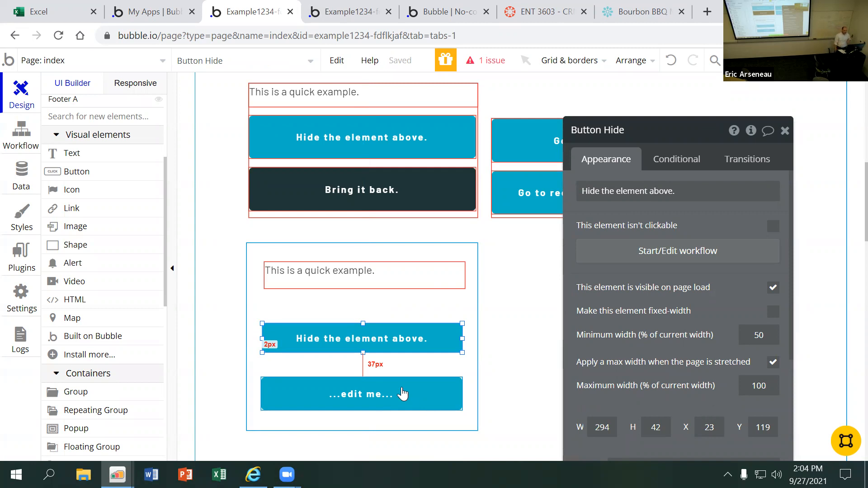
- Move the second button closer to the first, at about X 23 and Y 182, and caption it "Bring it back."
drag(397, 393, 342, 386)
double_click(342, 387)
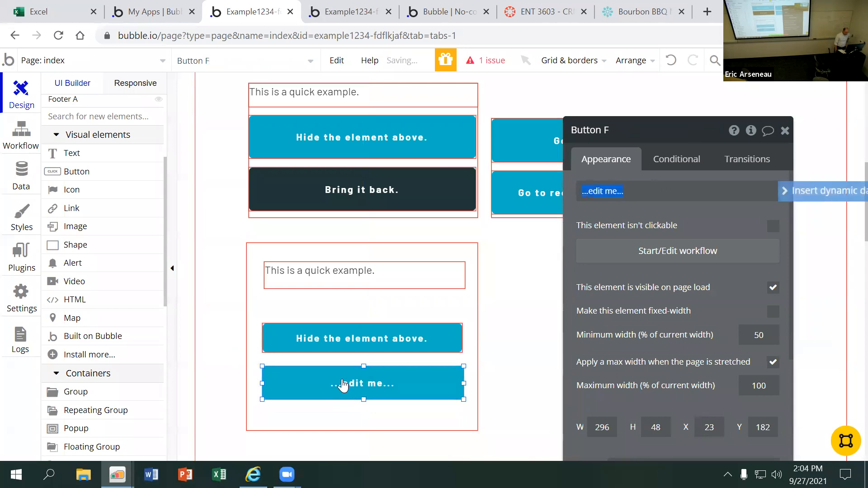
text(B)
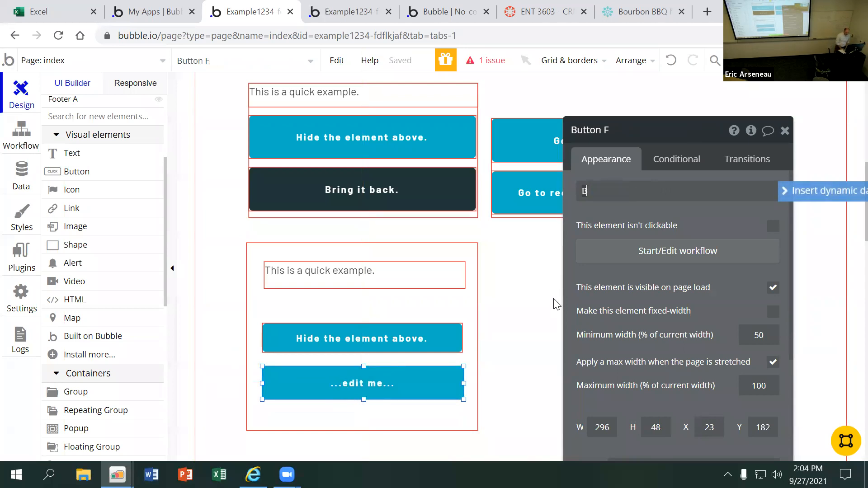
text(ring it back.)
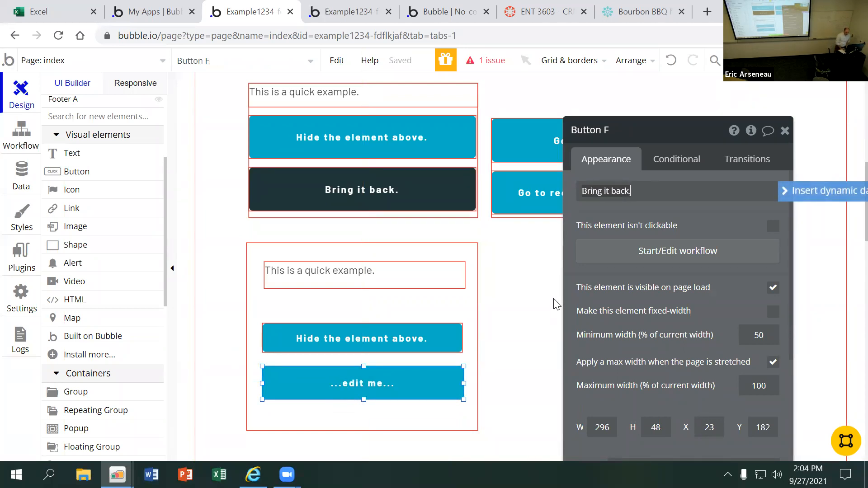
- Rename the new group's "Bring it back." button element to "Button Back"
click(612, 130)
drag(604, 130, 677, 132)
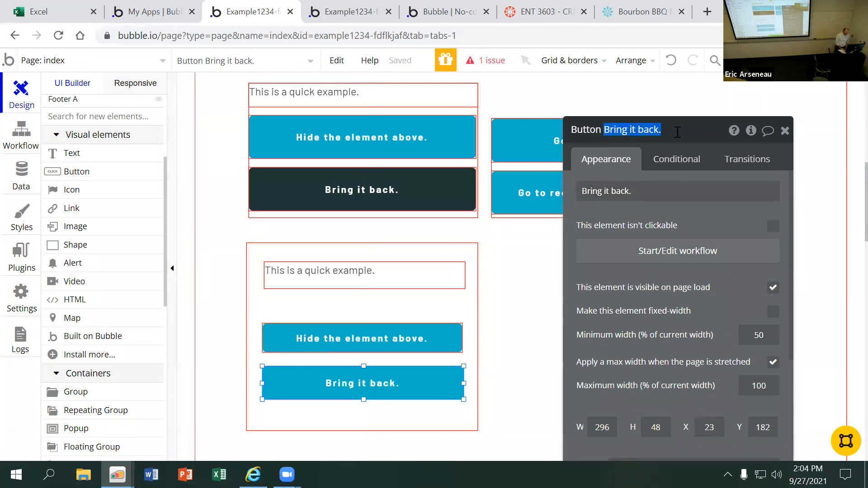
text(Back)
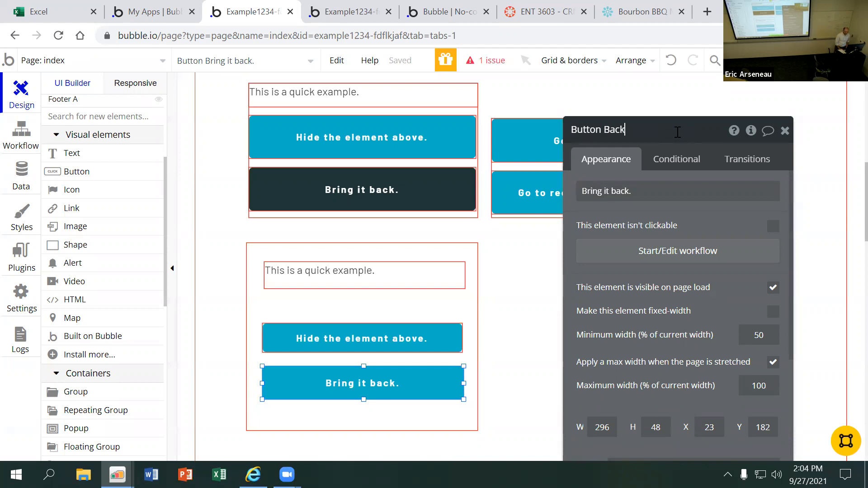
key(Return)
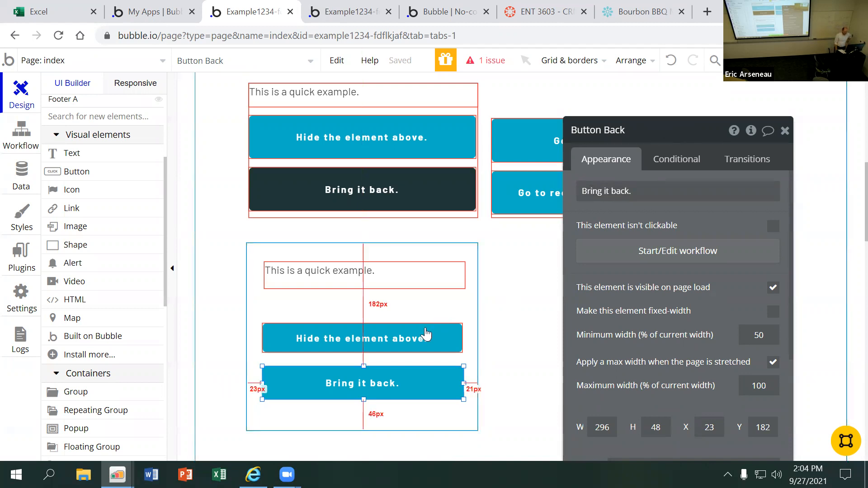
- Start a click workflow for the new group's "Hide the element above." button
click(423, 345)
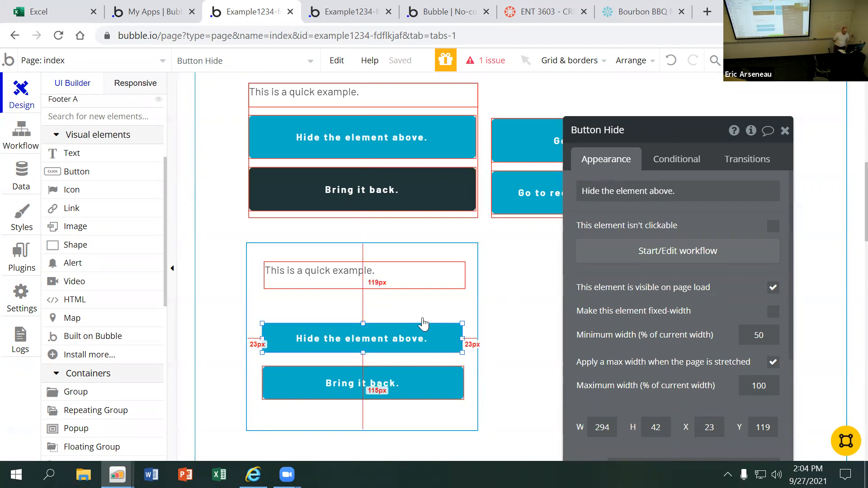
click(393, 335)
click(392, 343)
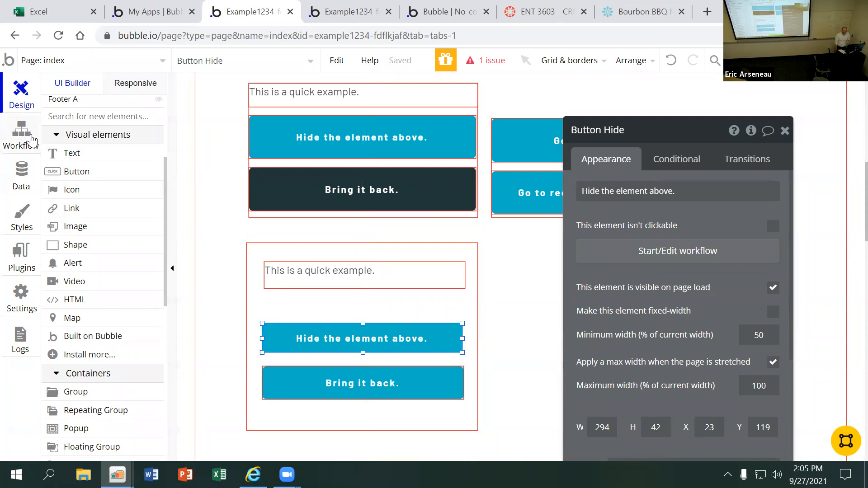
click(389, 341)
click(391, 347)
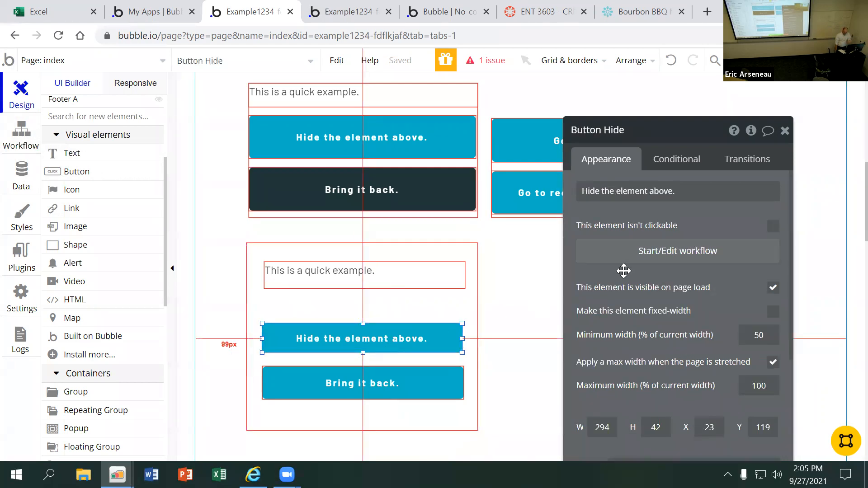
click(633, 256)
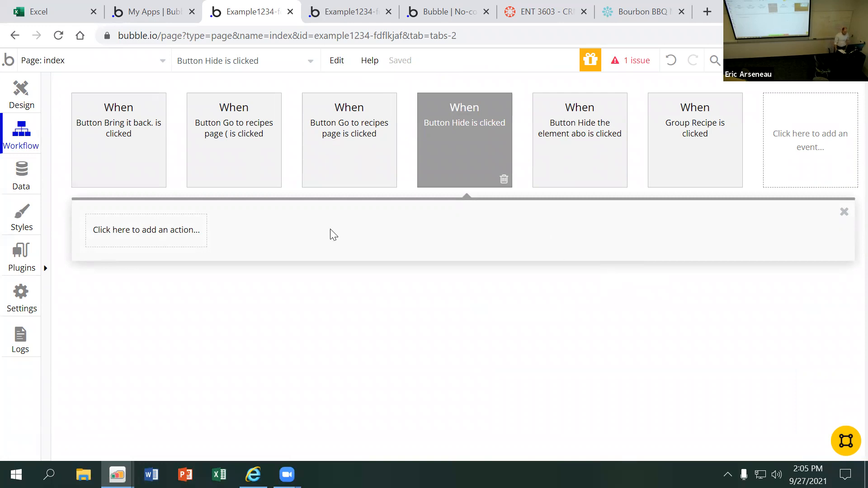
- Add a Hide element action to the Button Hide workflow and move its settings window clear of the event list
click(161, 239)
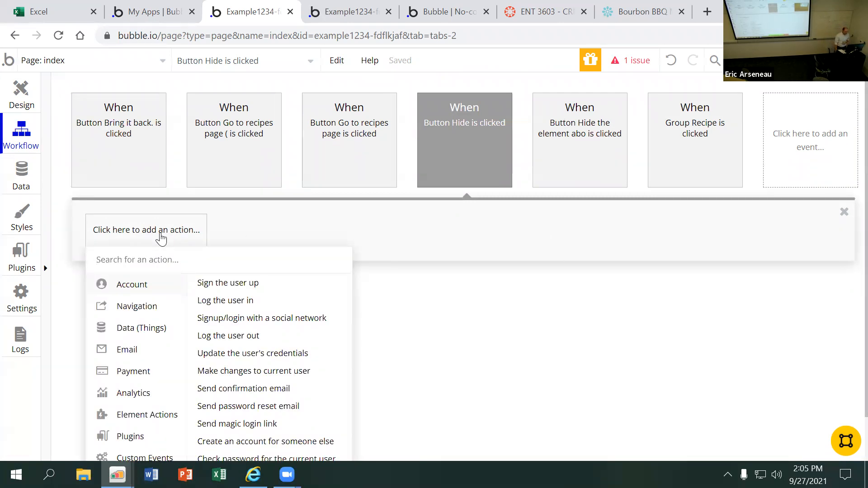
scroll(161, 239, down, 1)
mouse_move(162, 238)
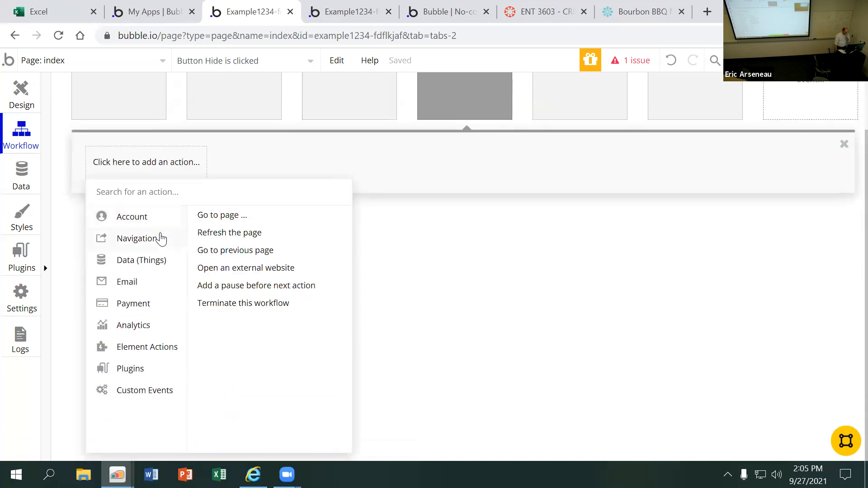
mouse_move(151, 349)
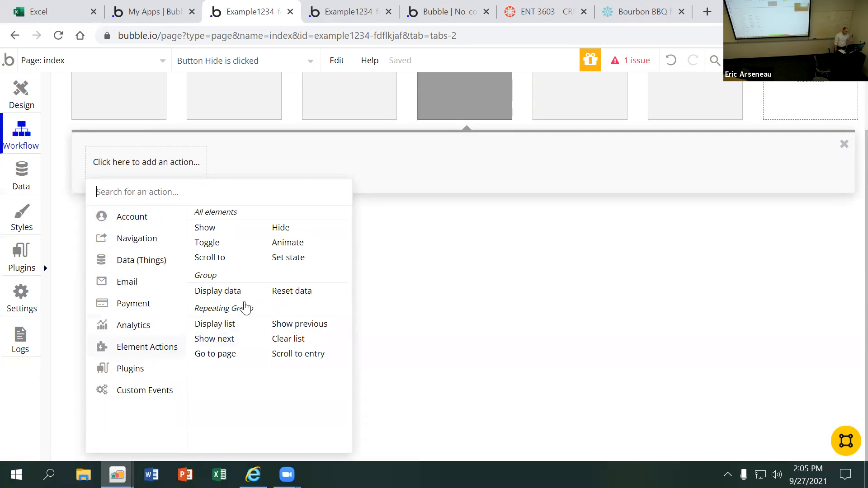
click(281, 228)
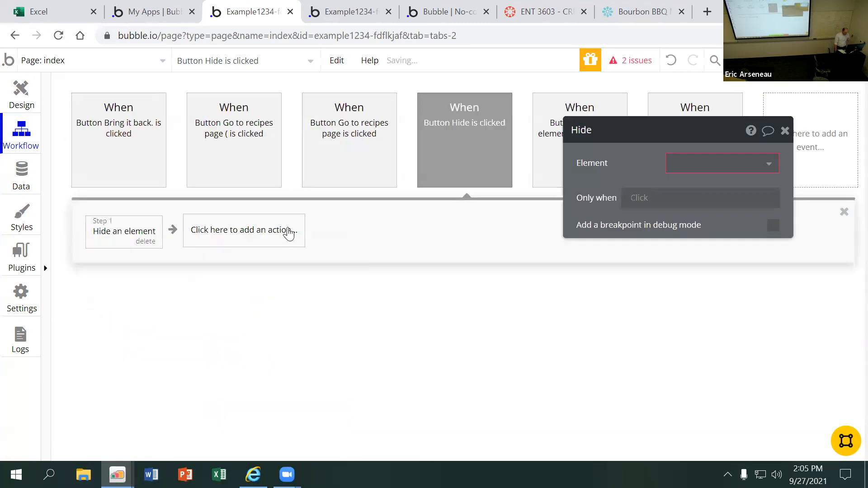
drag(612, 138, 539, 150)
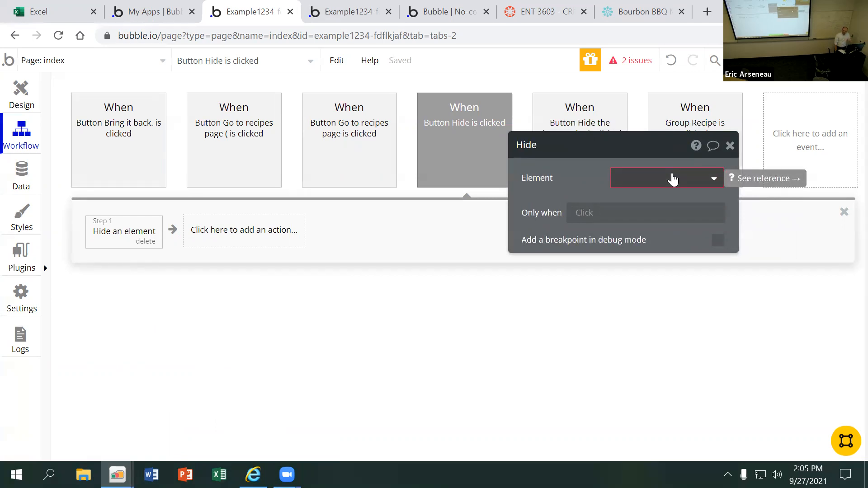
- Set the Hide action's target element to Text example
click(669, 178)
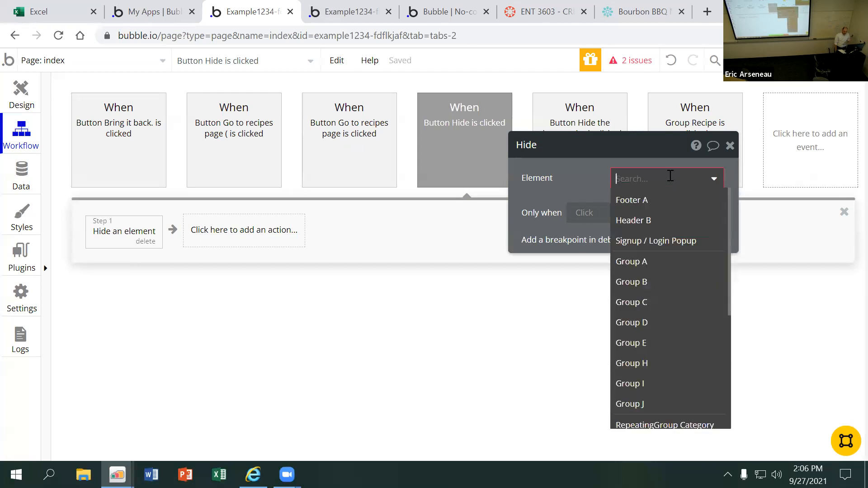
text(hid)
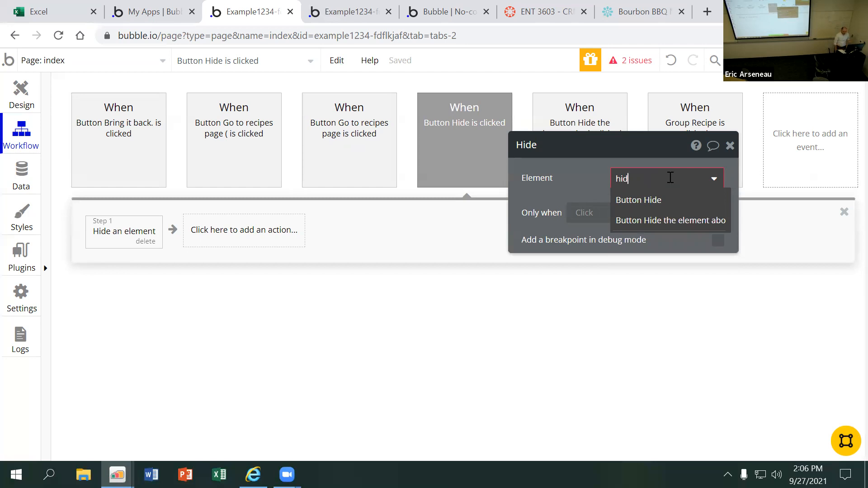
key(BackSpace)
key(BackSpace)
key(BackSpace)
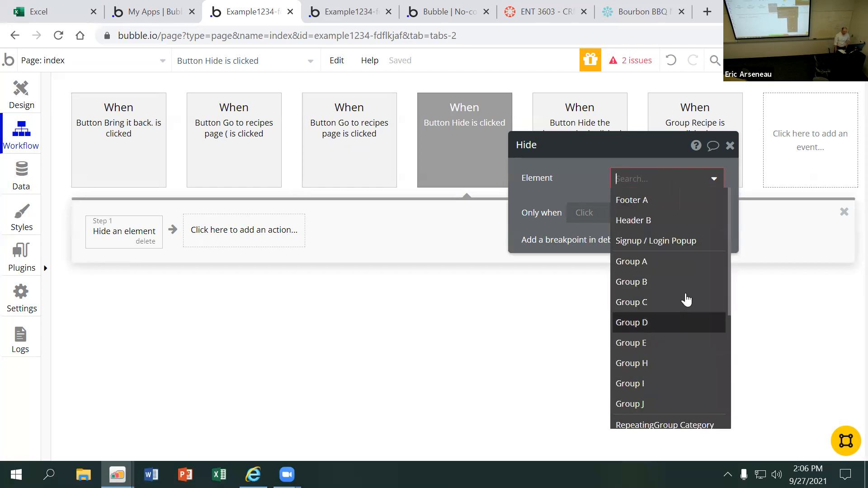
scroll(678, 320, down, 1)
scroll(678, 324, up, 1)
scroll(678, 324, down, 5)
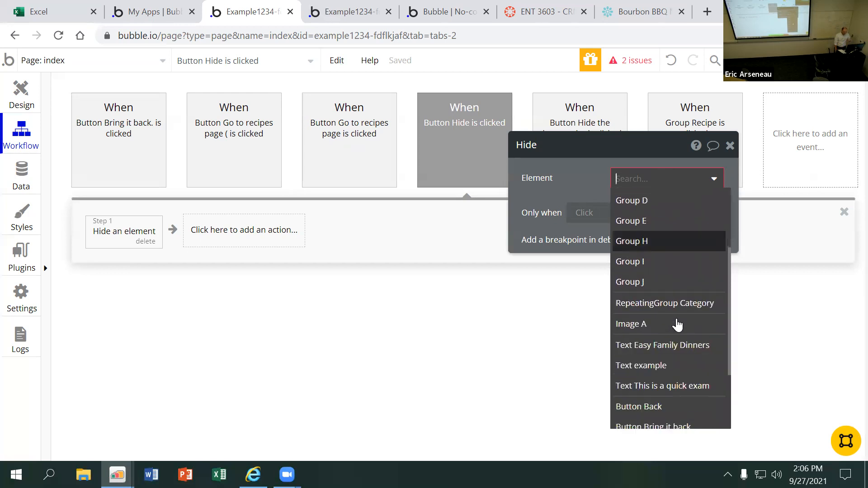
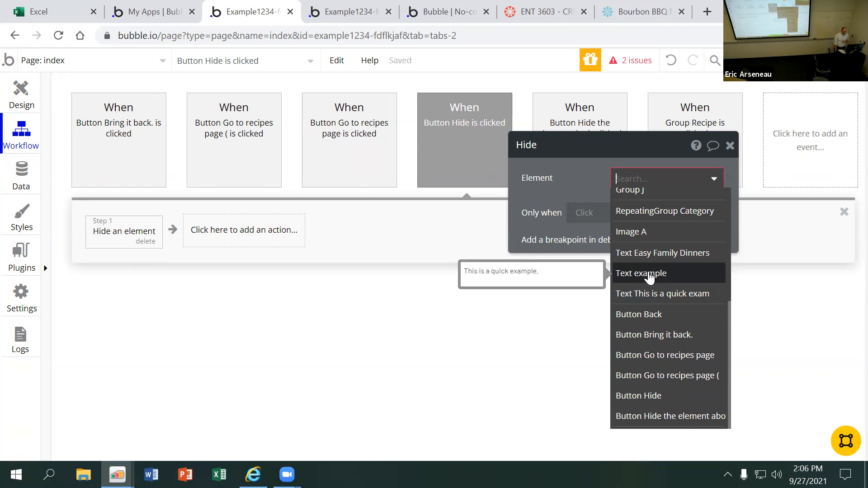
click(651, 277)
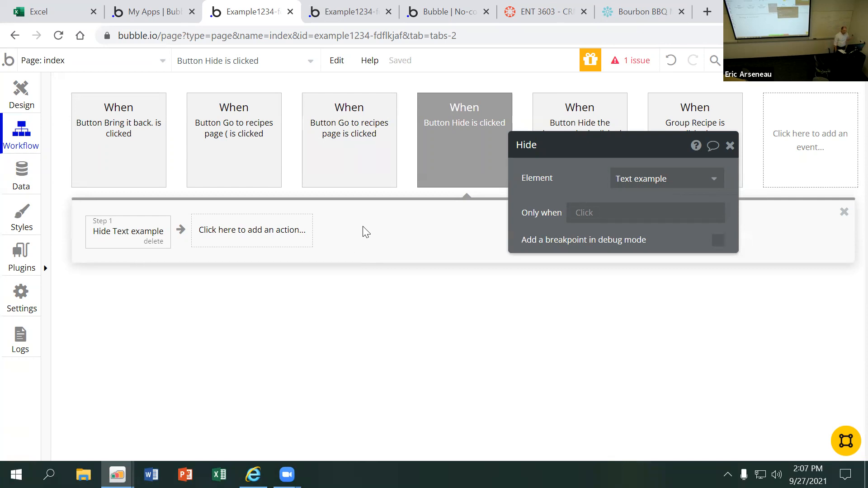
- Open a normal preview of the index page and test the new group's hide and "Bring it back." buttons
click(28, 104)
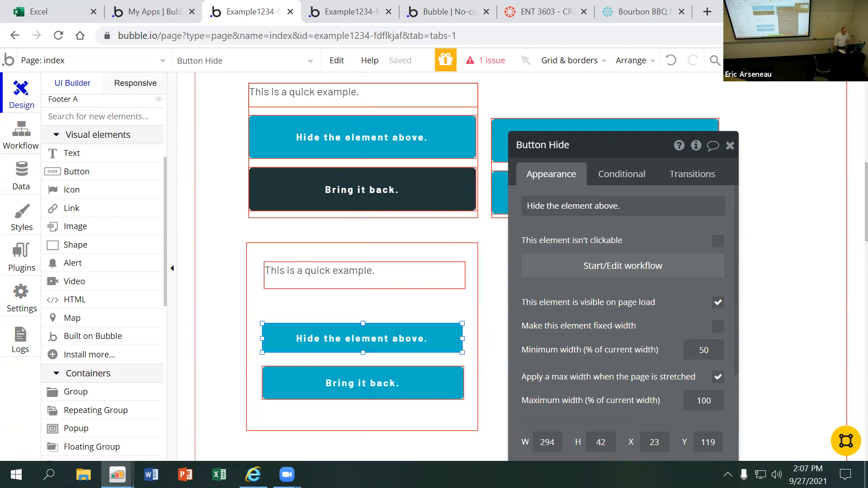
mouse_move(751, 60)
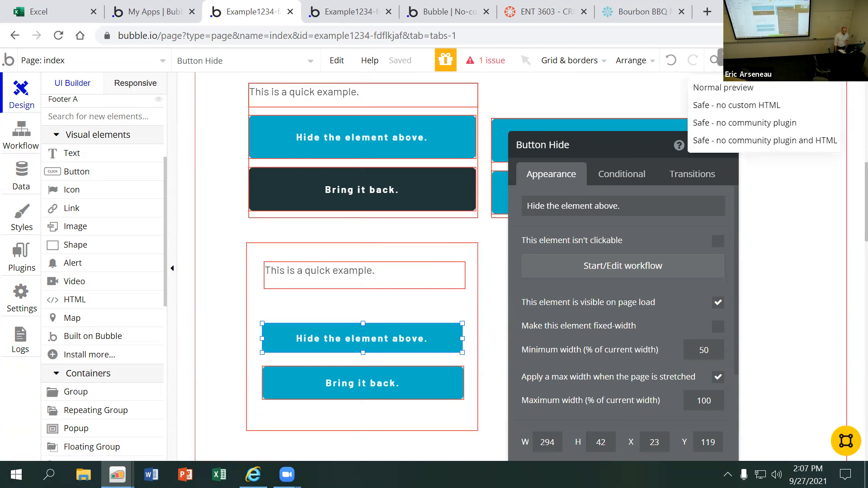
click(722, 87)
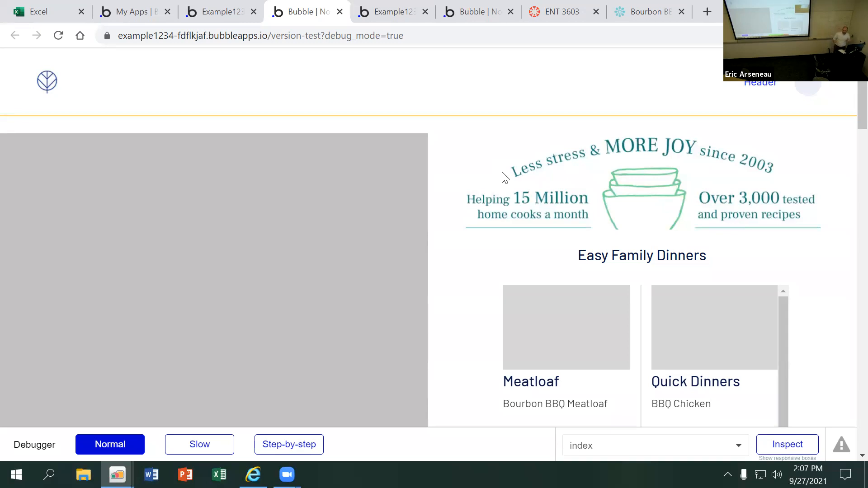
scroll(473, 201, down, 8)
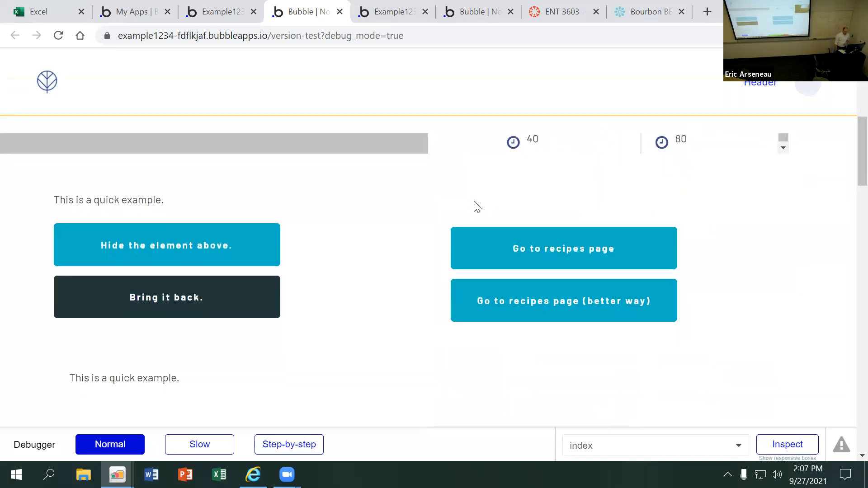
scroll(471, 204, up, 1)
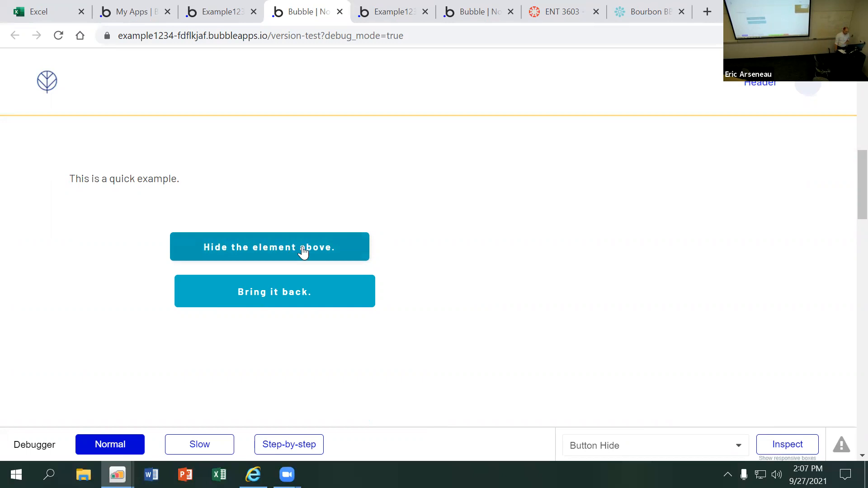
click(303, 253)
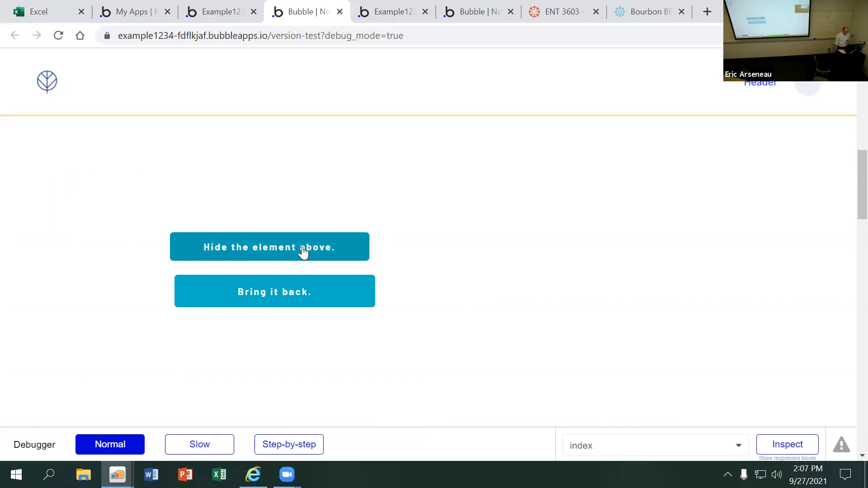
click(295, 297)
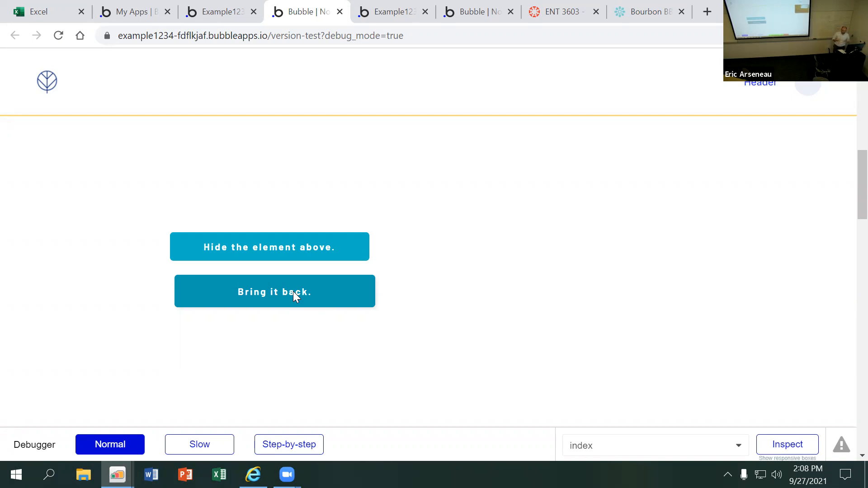
click(283, 260)
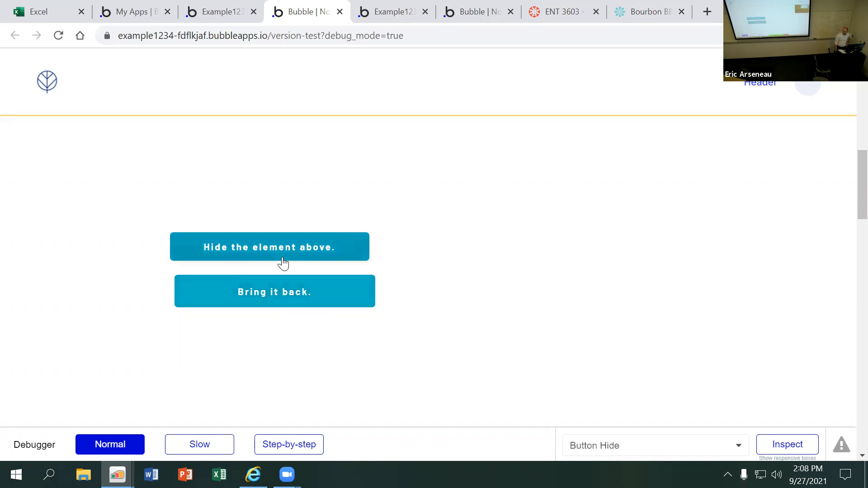
- Return to the page editor and remove the Primary Button style from the new group's "Hide the element above." button
click(229, 13)
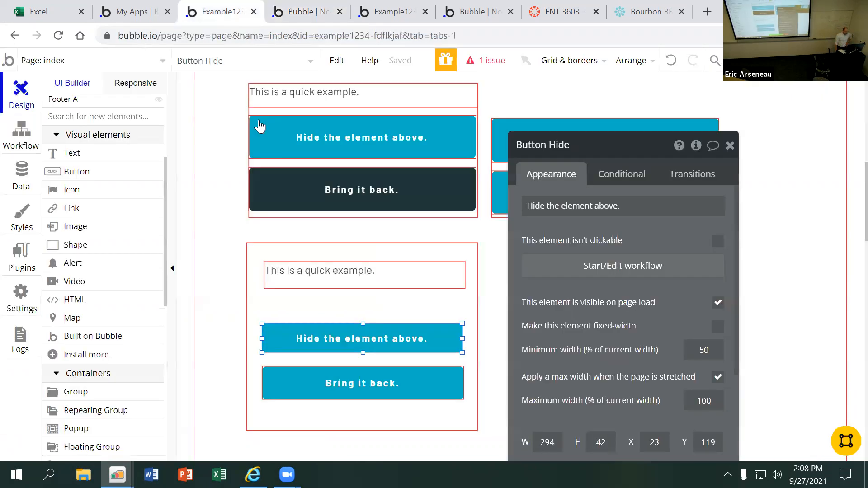
double_click(354, 348)
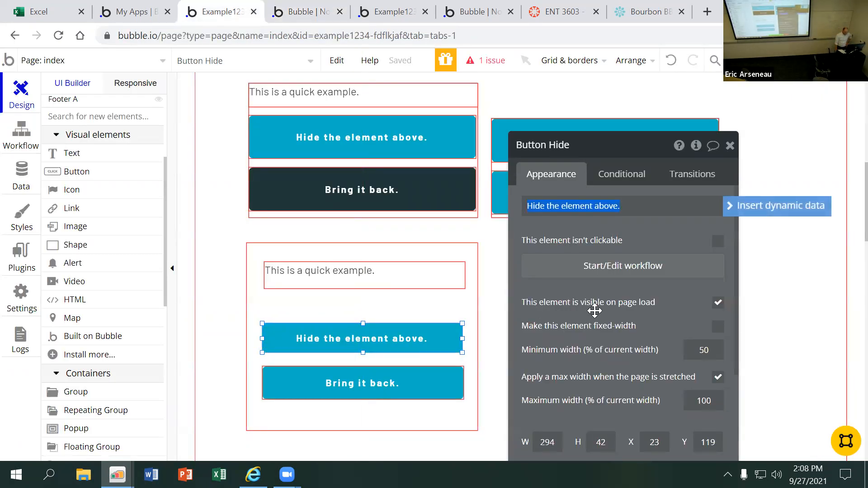
scroll(594, 310, down, 3)
scroll(595, 310, down, 5)
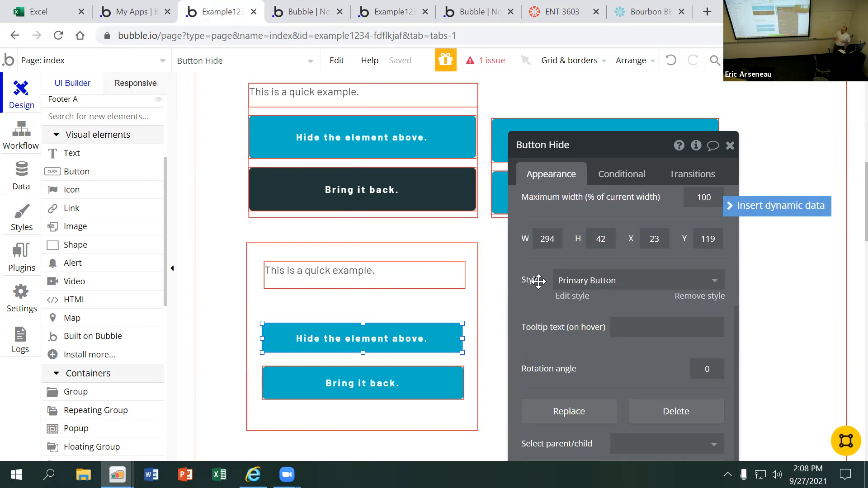
click(696, 296)
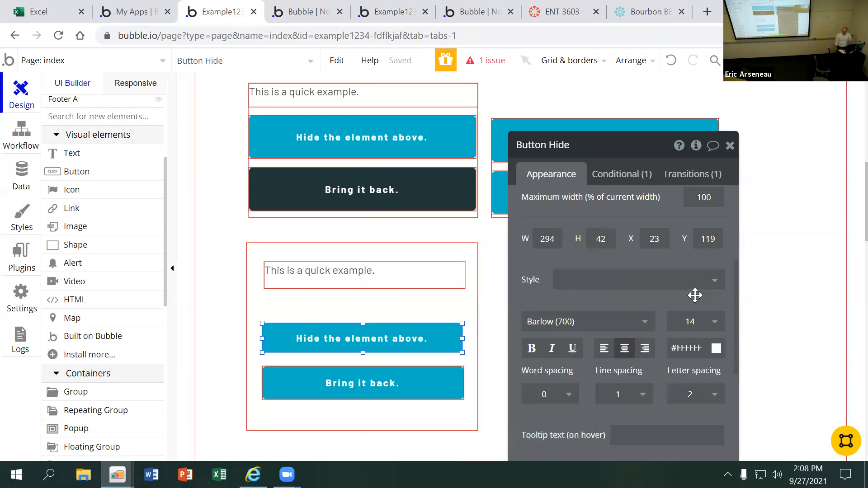
- Change the Button Hide element's flat background color to red #EB1515
scroll(695, 295, down, 2)
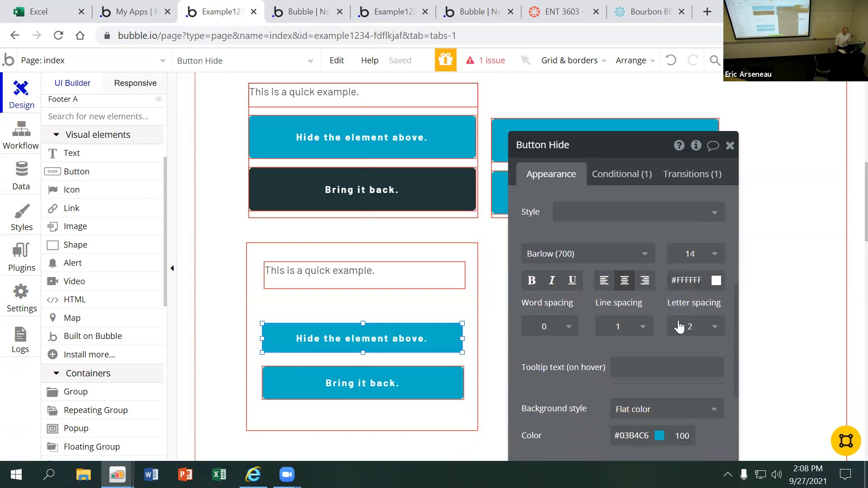
scroll(630, 358, down, 2)
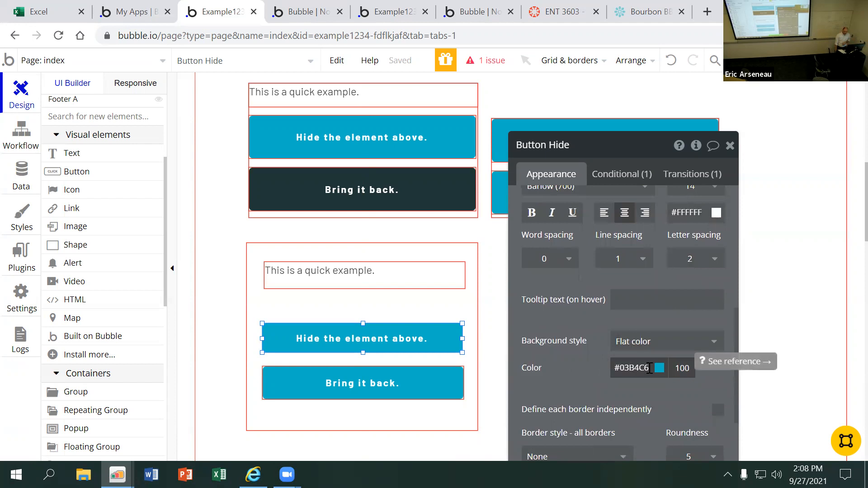
click(642, 367)
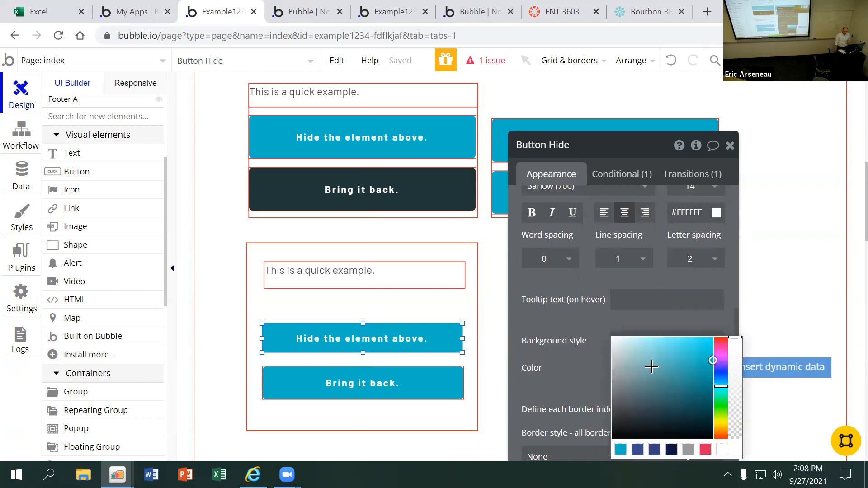
mouse_move(662, 366)
mouse_down()
mouse_move(640, 387)
mouse_move(635, 362)
mouse_move(635, 387)
mouse_move(662, 409)
mouse_up()
drag(721, 375, 724, 344)
drag(689, 369, 704, 345)
click(568, 316)
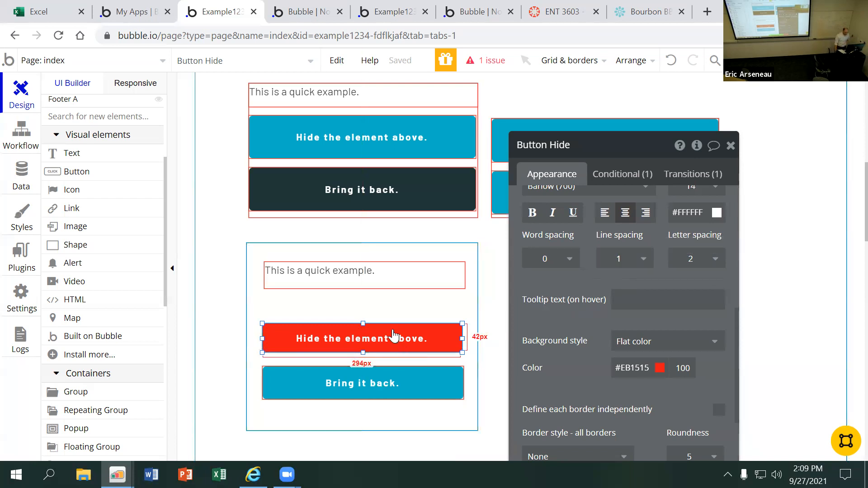
- Start a click workflow for the new group's "Bring it back." button
click(406, 391)
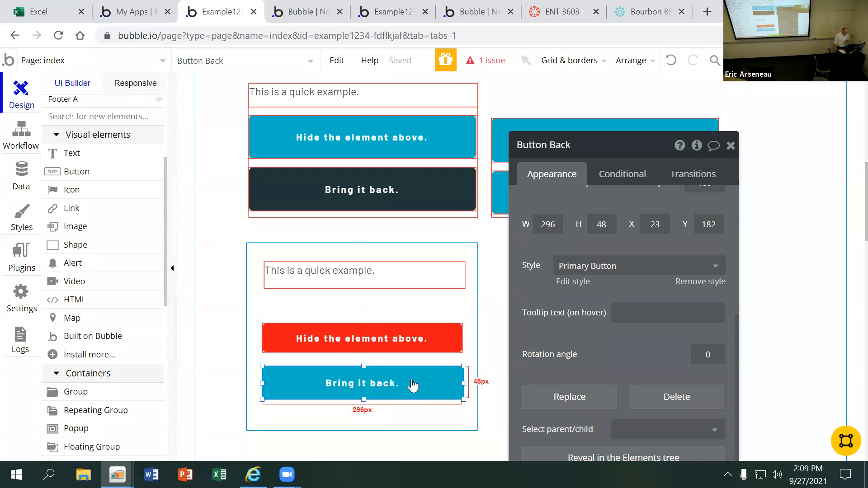
scroll(581, 318, up, 3)
scroll(581, 318, up, 2)
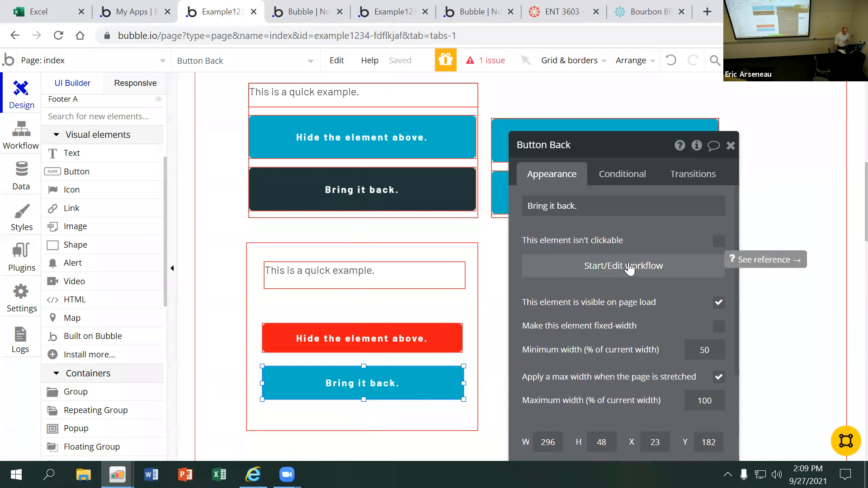
click(602, 271)
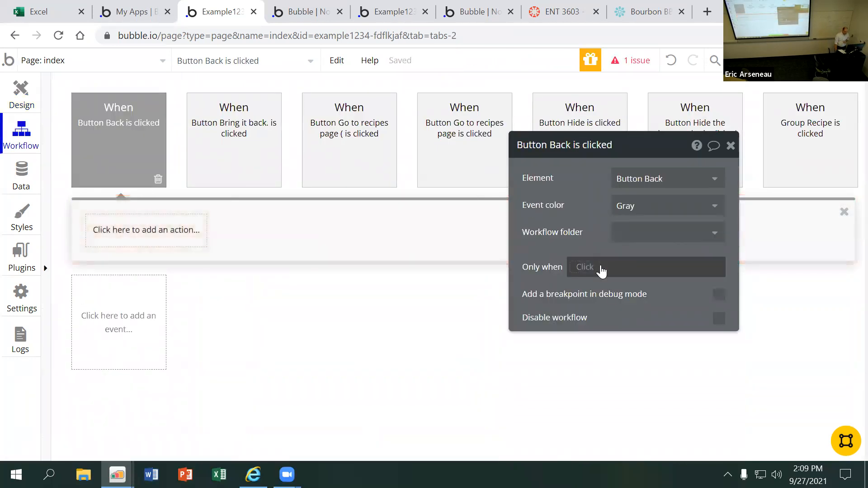
- Add a Show element action to the Button Back workflow, targeting Text example
mouse_move(100, 127)
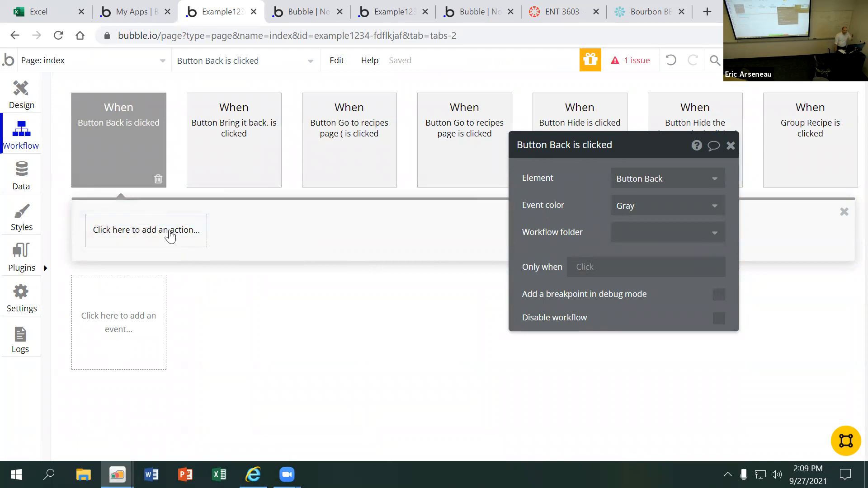
click(170, 235)
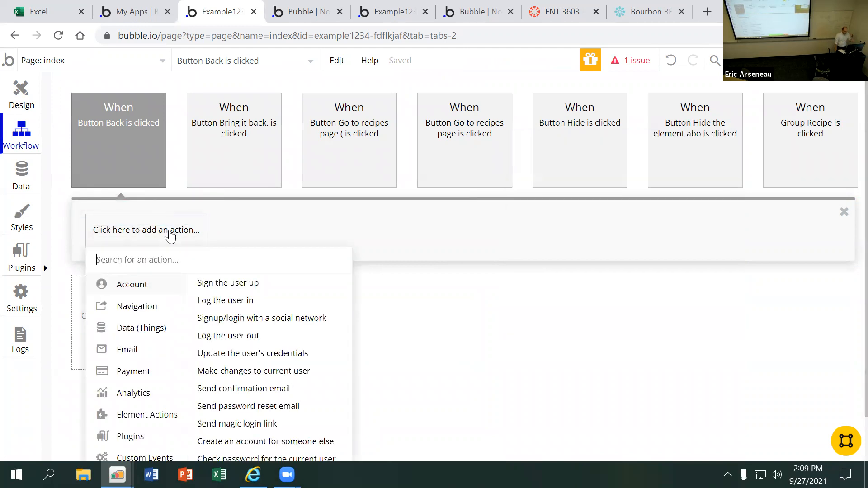
mouse_move(150, 350)
scroll(155, 350, down, 2)
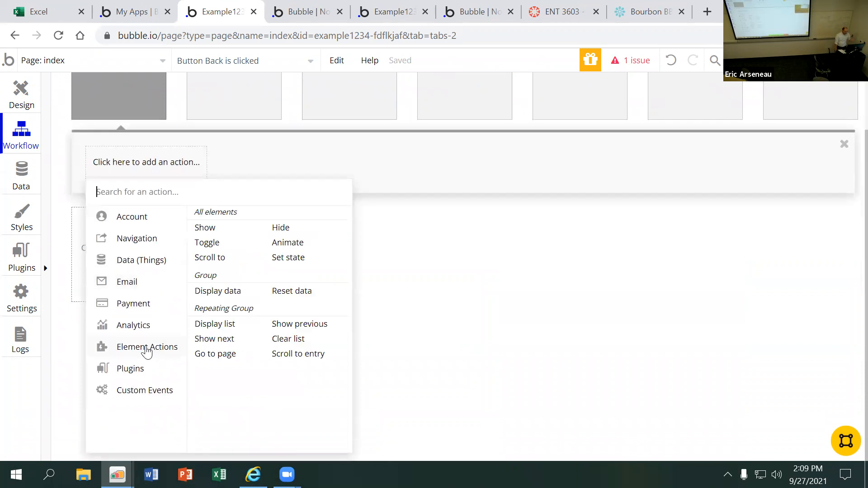
click(228, 231)
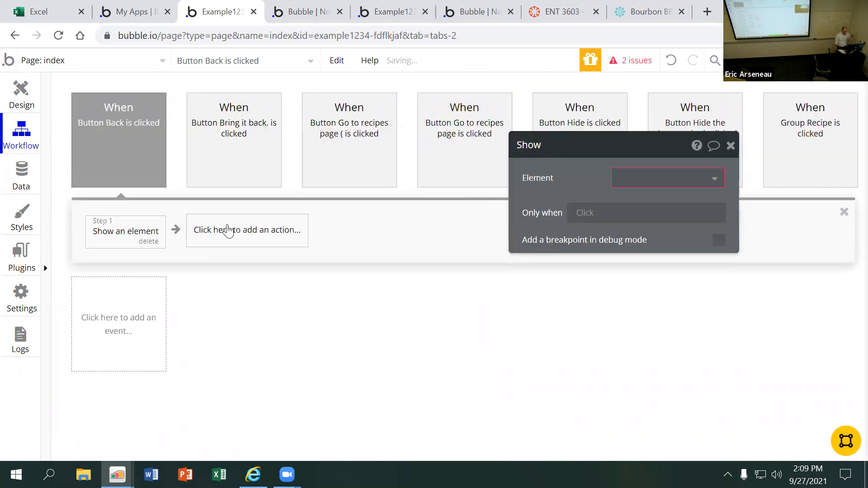
click(656, 180)
text(exa)
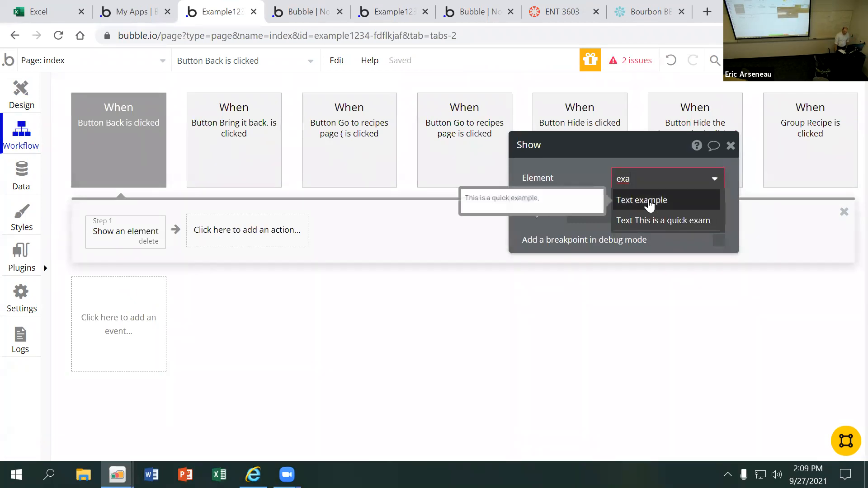
click(649, 205)
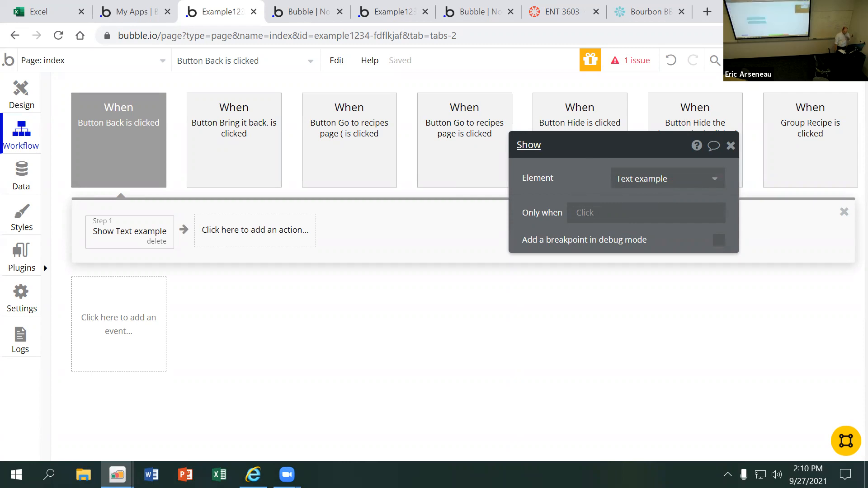
- Preview the index page again and test hiding the new group's example text and bringing it back
click(768, 60)
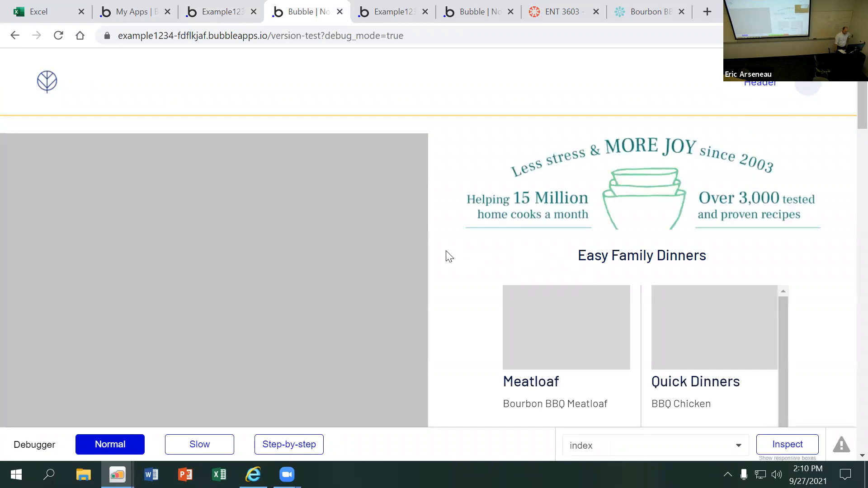
scroll(447, 253, down, 8)
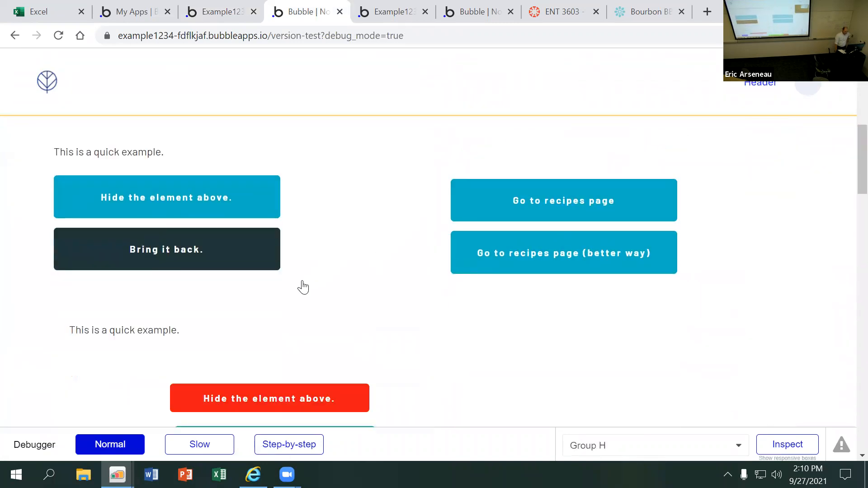
scroll(303, 287, down, 3)
click(252, 251)
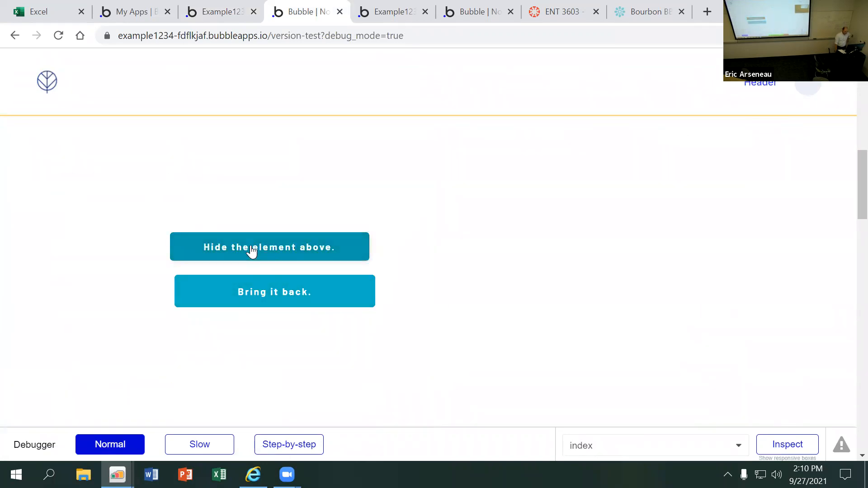
click(272, 306)
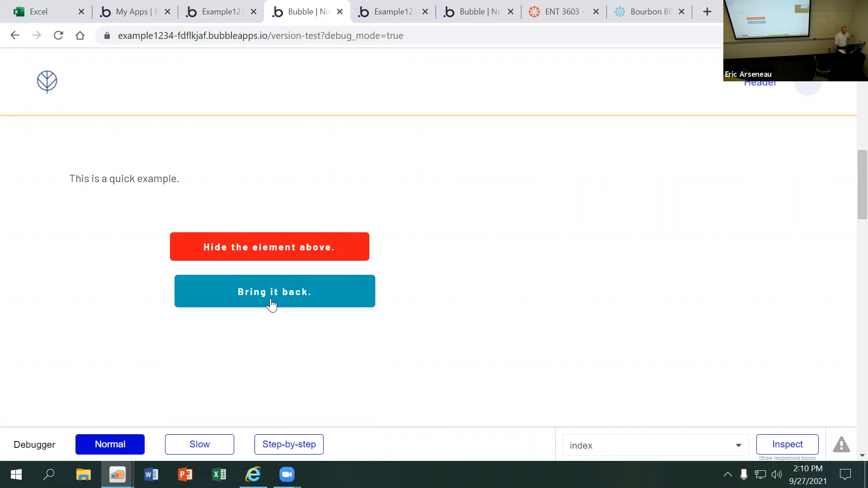
- Toggle the example text off and on twice in the preview with the new group's two buttons
click(325, 254)
click(306, 302)
click(343, 250)
click(316, 298)
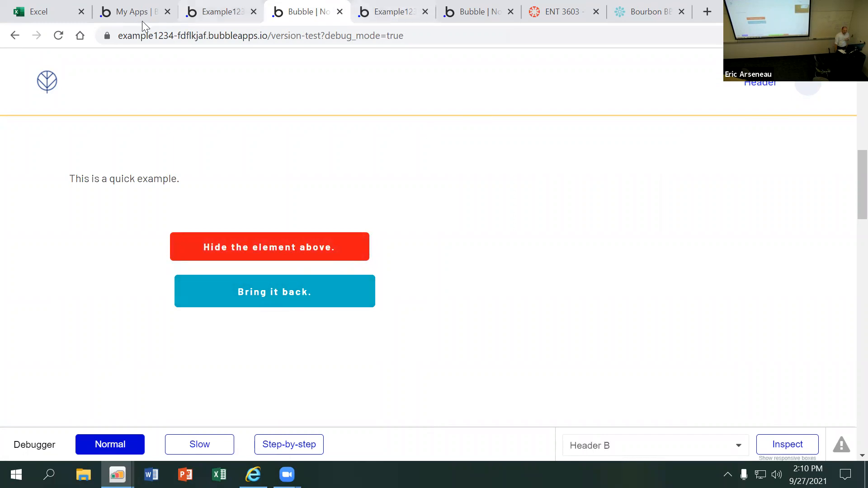
- Switch to the ENT 3603 Canvas course page and show and hide its course list repeatedly as a visibility example
click(570, 14)
click(37, 217)
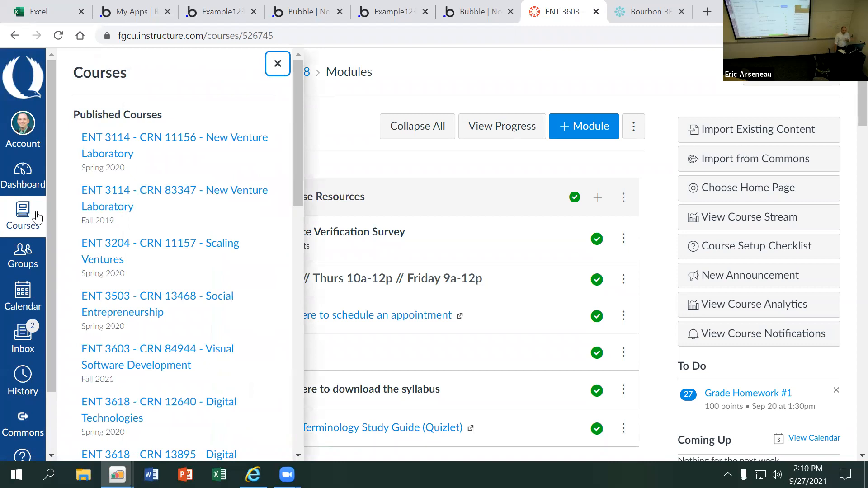
click(37, 216)
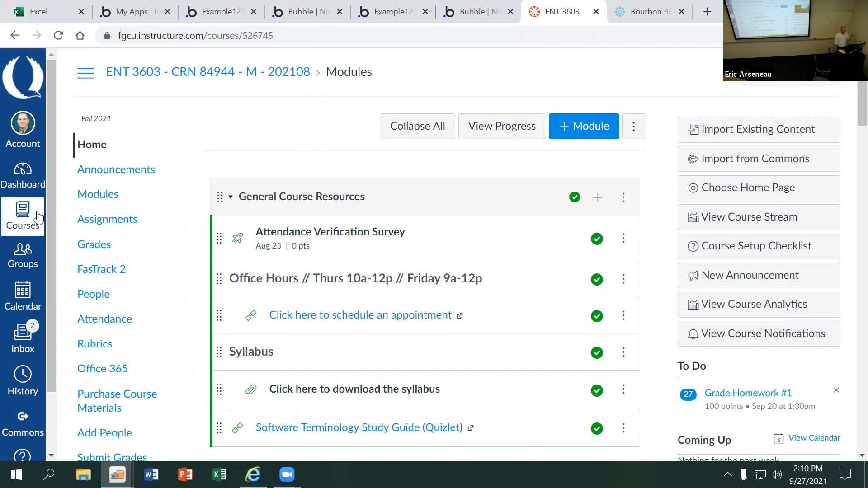
click(30, 219)
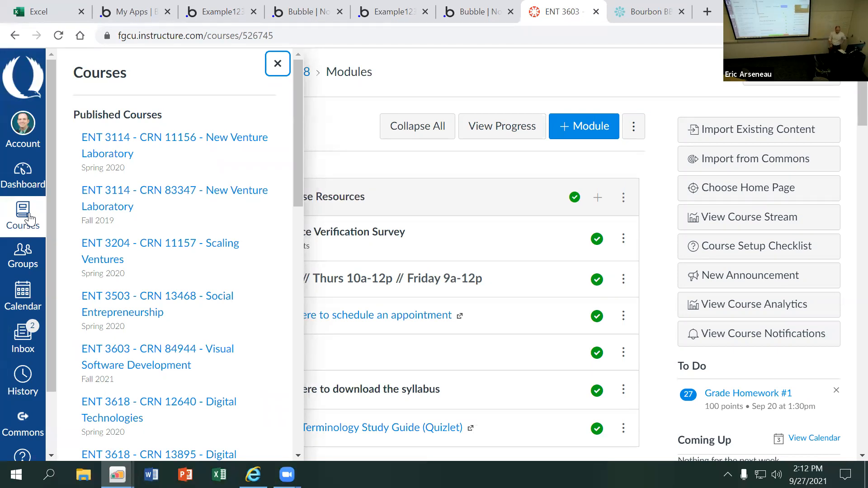
click(25, 221)
click(25, 220)
click(25, 221)
click(25, 220)
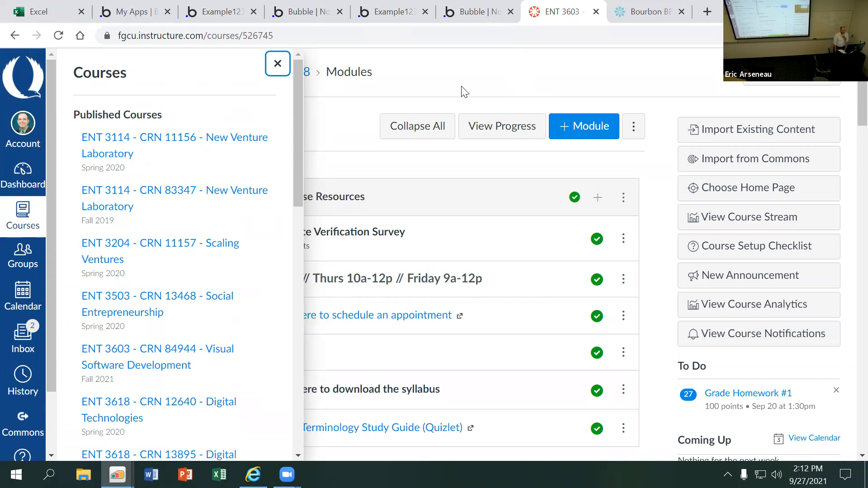
- Return to the Bubble index page design and draw a button about 302 by 82 px beside the new hide/show group
click(220, 13)
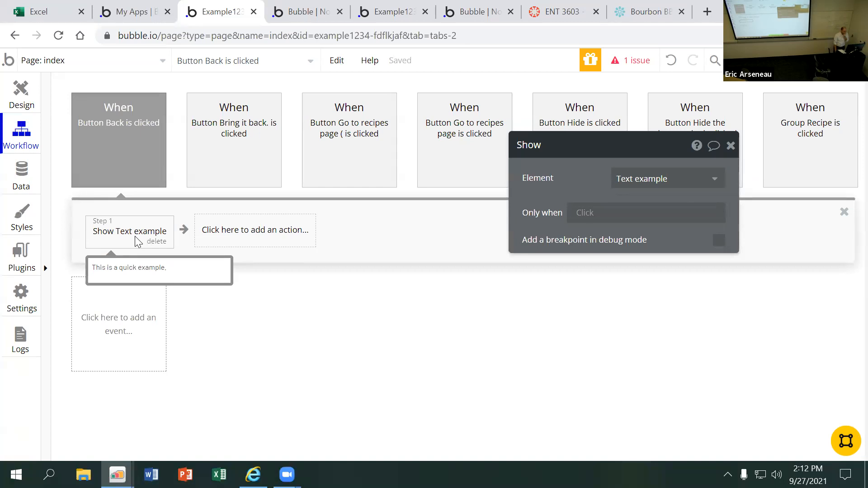
click(22, 96)
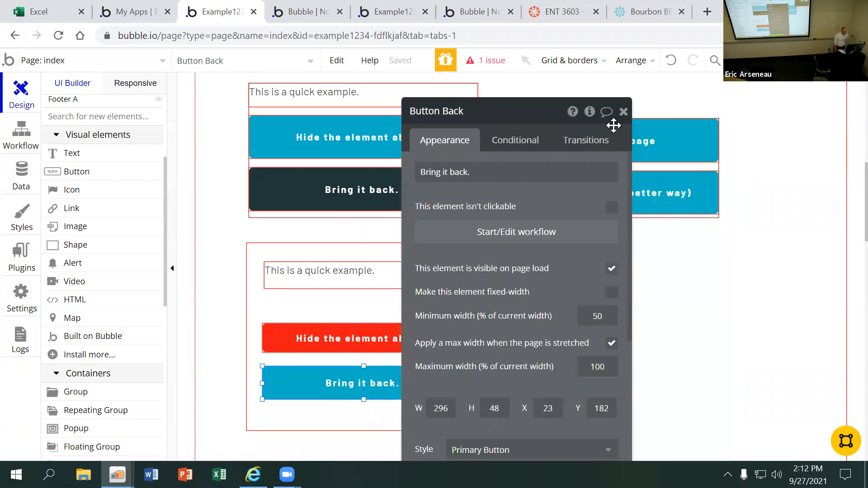
click(623, 111)
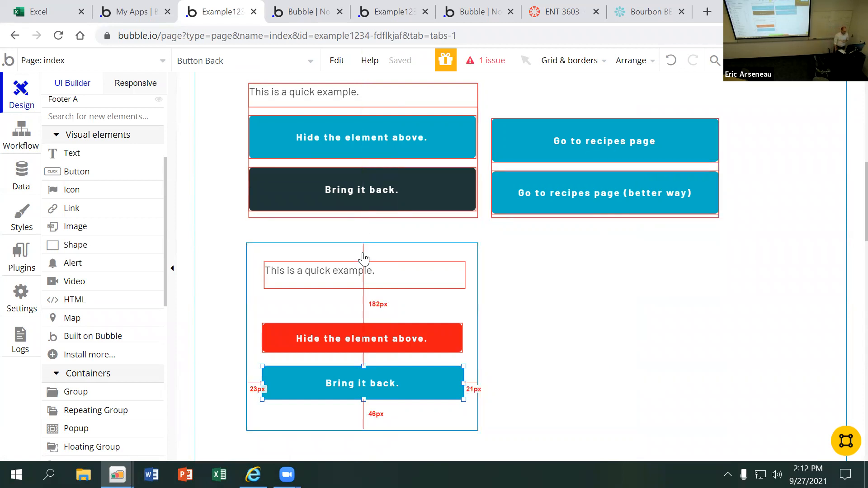
click(96, 176)
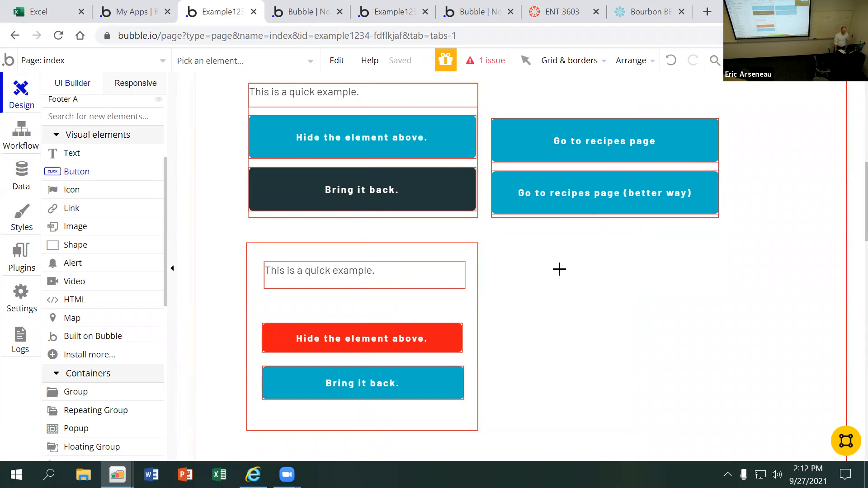
mouse_move(513, 252)
mouse_down()
mouse_move(631, 277)
mouse_move(718, 312)
mouse_up()
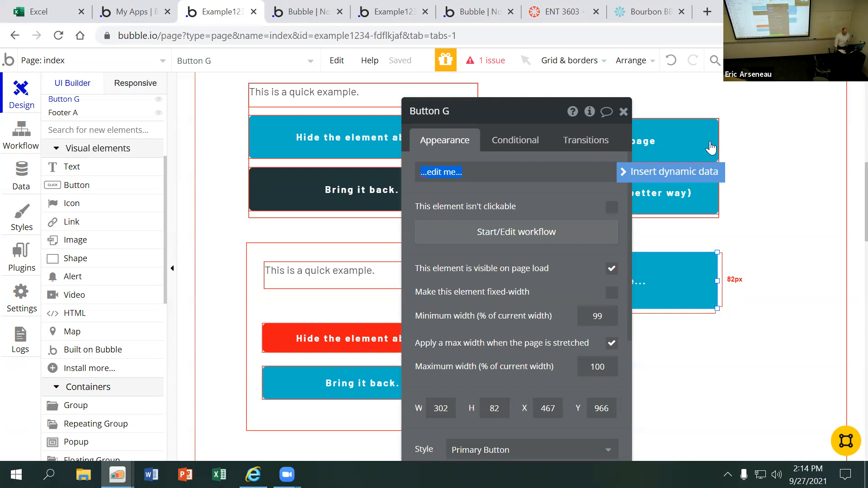
- Label the new button "Navigate to recipes page" and close its property editor
key(Escape)
double_click(609, 281)
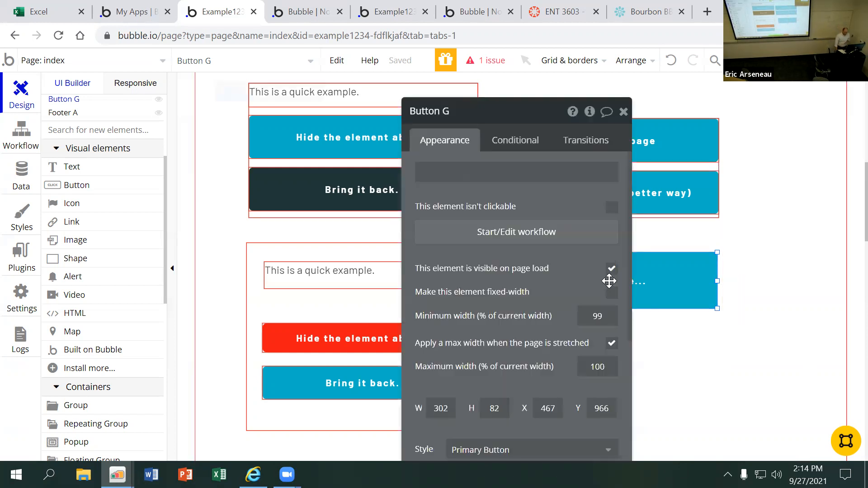
triple_click(500, 173)
text(N)
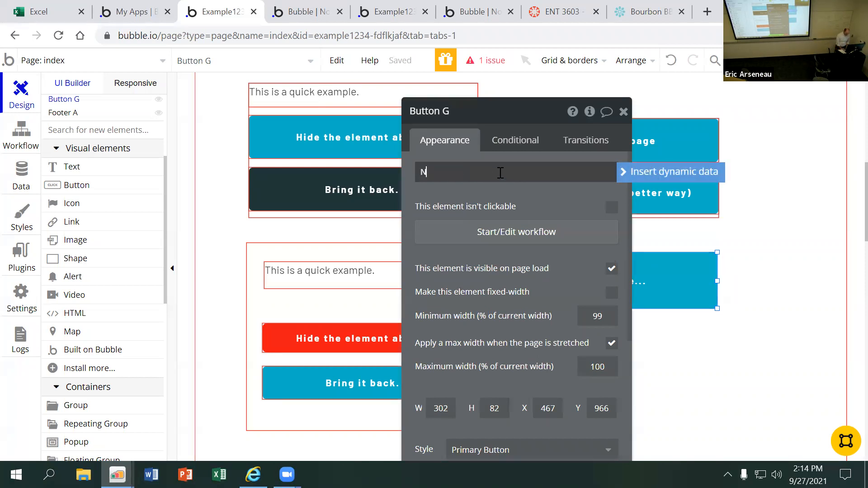
text(avigate to recipes page)
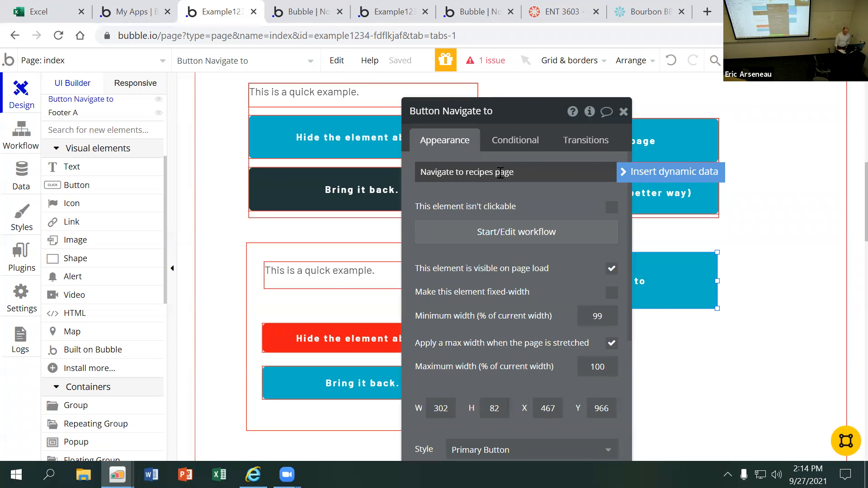
click(701, 352)
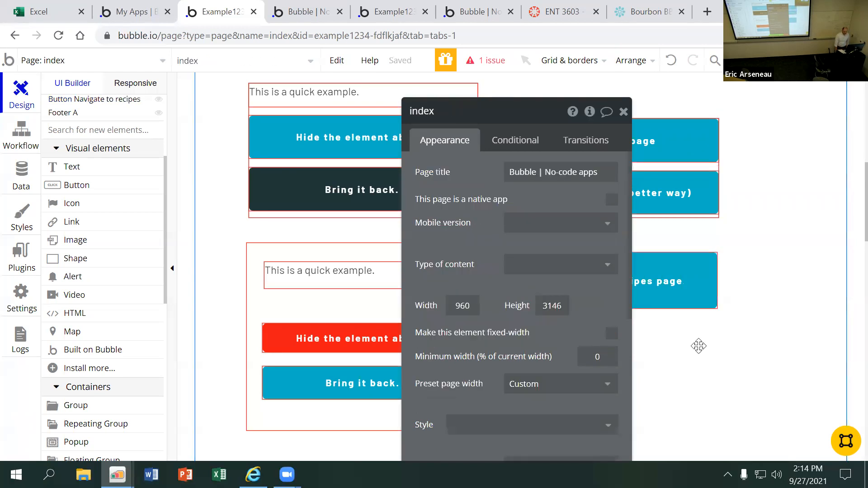
click(623, 112)
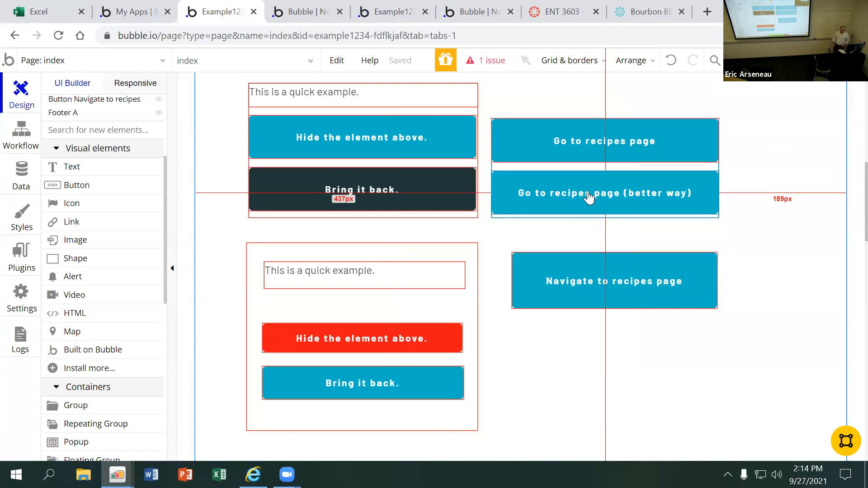
- Start a click workflow for the "Navigate to recipes page" button
click(591, 284)
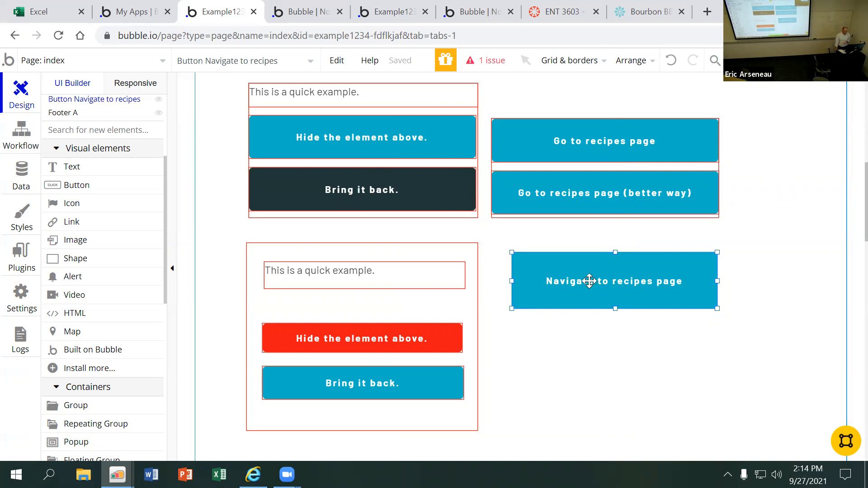
double_click(590, 280)
click(493, 232)
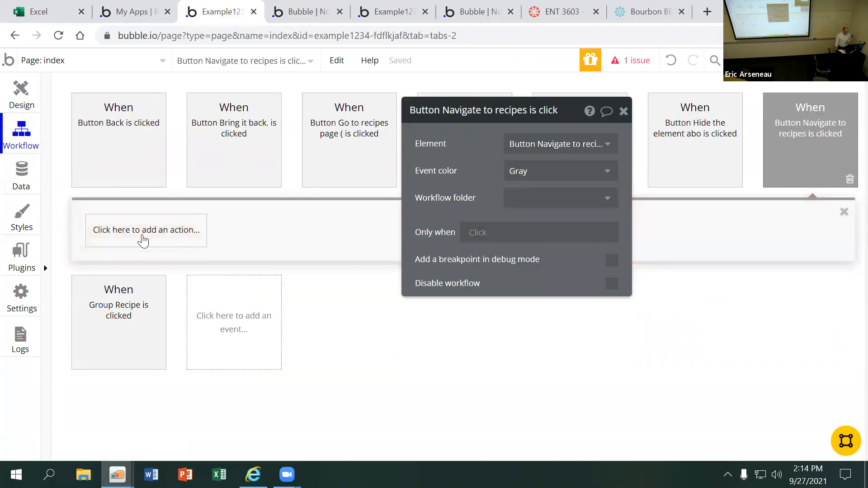
- Add a Go to page action to the new button's workflow with recipes as the destination
click(144, 232)
mouse_move(138, 310)
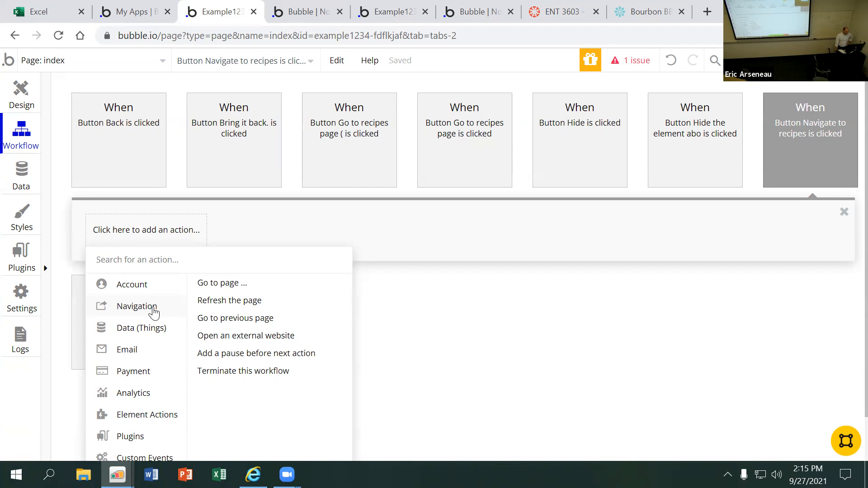
click(221, 284)
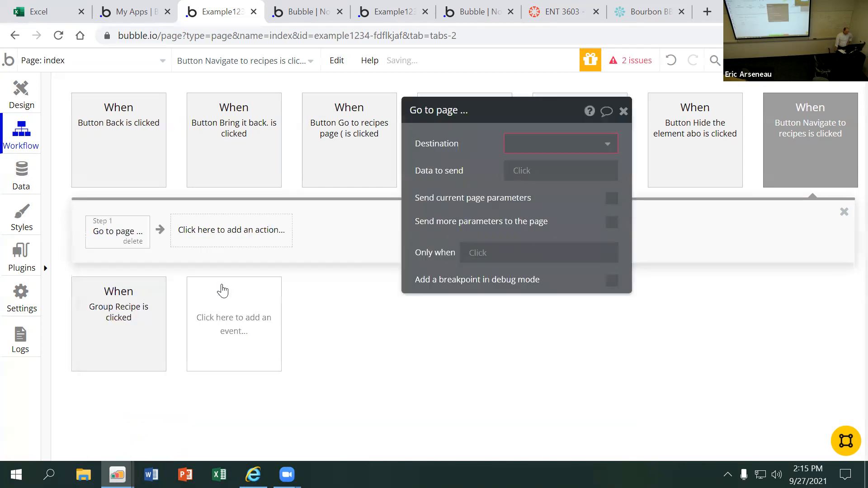
click(537, 143)
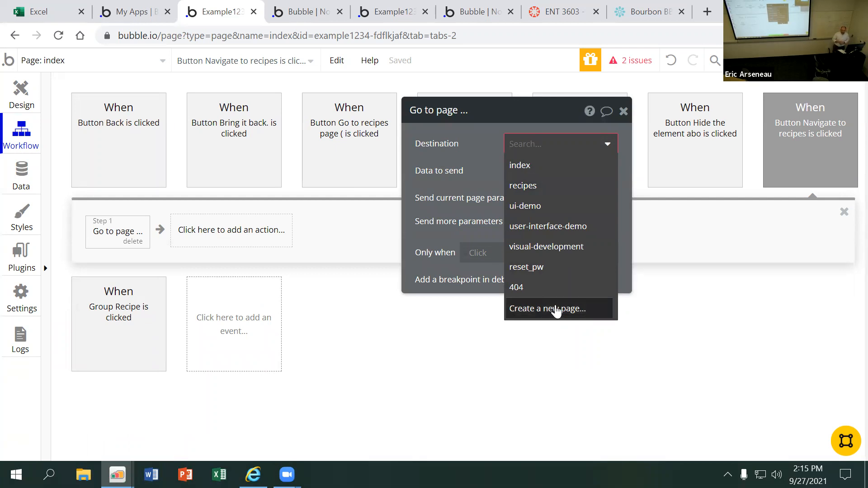
click(527, 192)
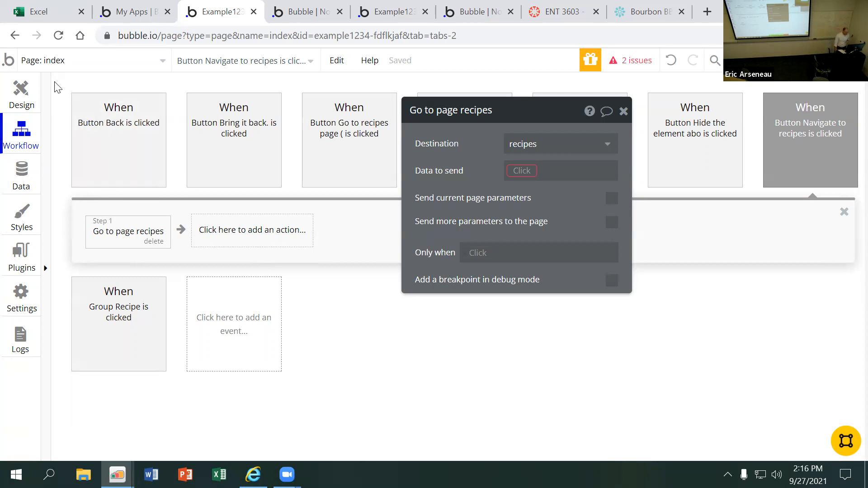
- Switch to the Simply Recipes Bourbon BBQ Meatloaf page, jump to the recipe, and examine its card and surrounding content
click(645, 15)
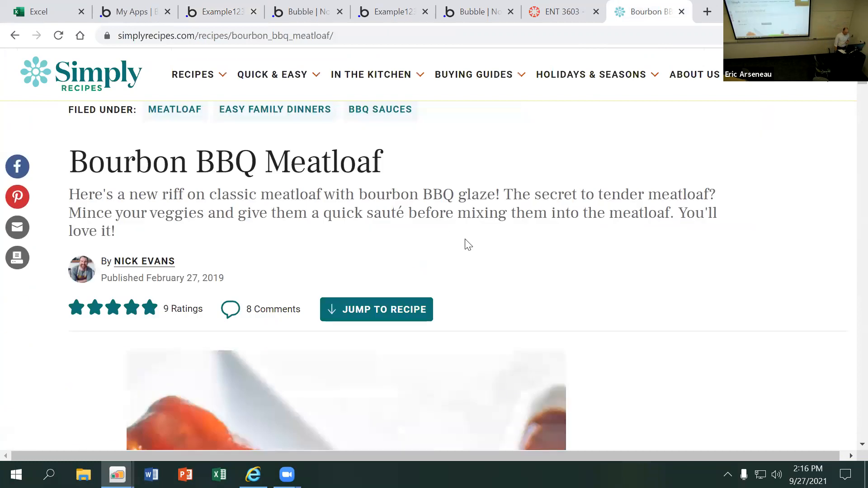
click(390, 312)
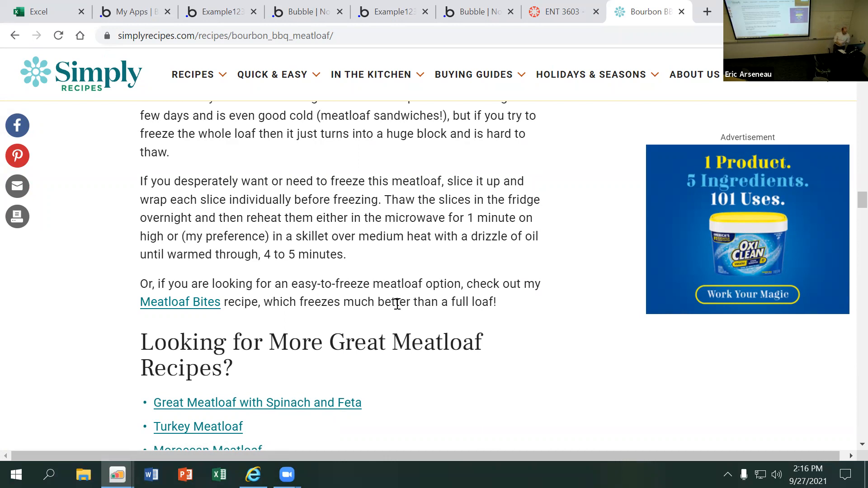
scroll(396, 302, down, 6)
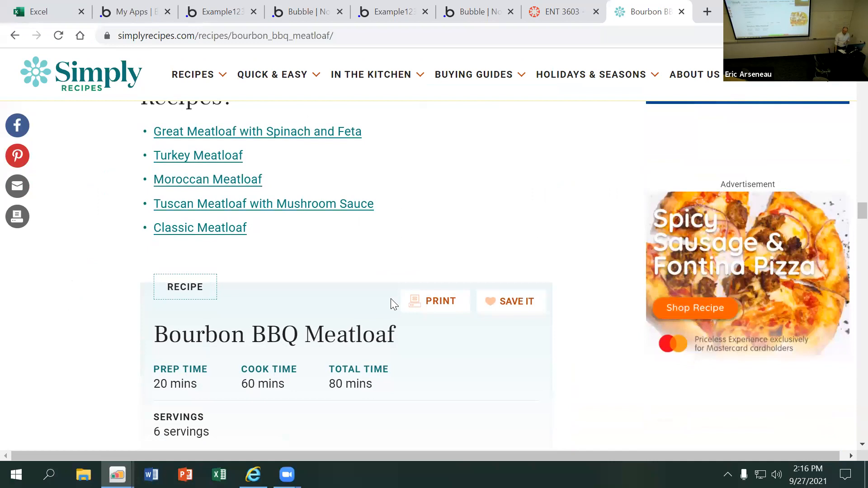
scroll(390, 299, down, 4)
scroll(393, 302, up, 1)
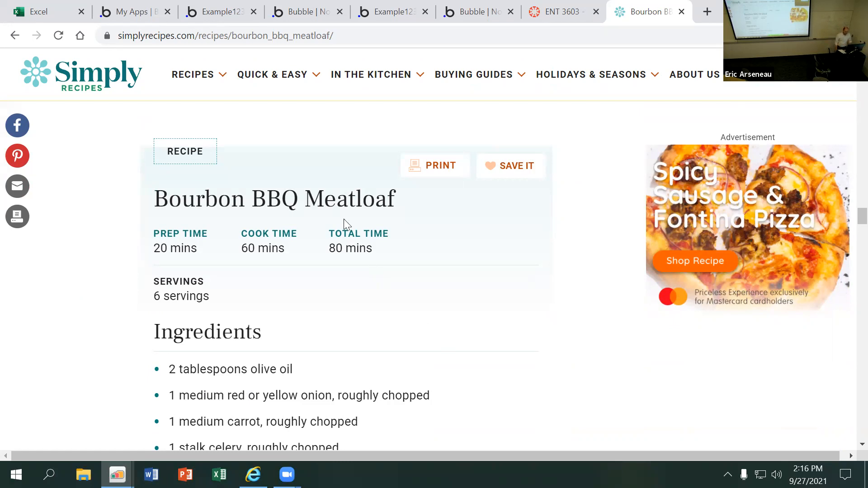
scroll(334, 210, up, 5)
scroll(325, 199, up, 1)
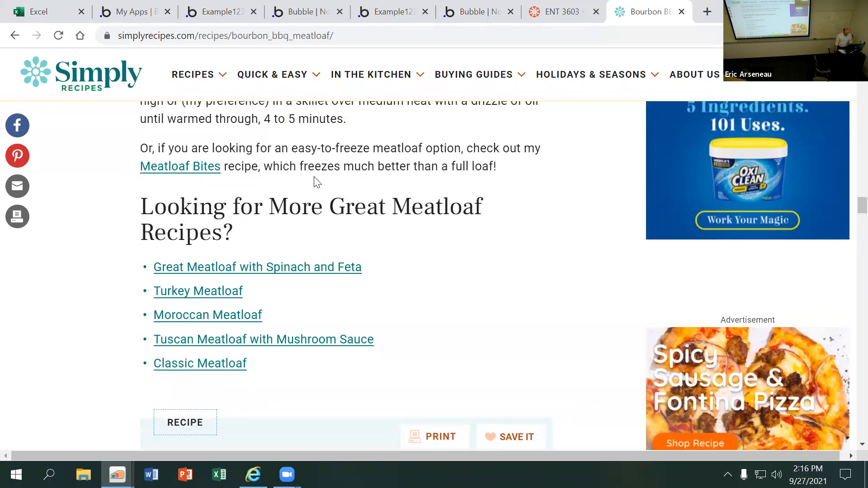
scroll(308, 201, up, 1)
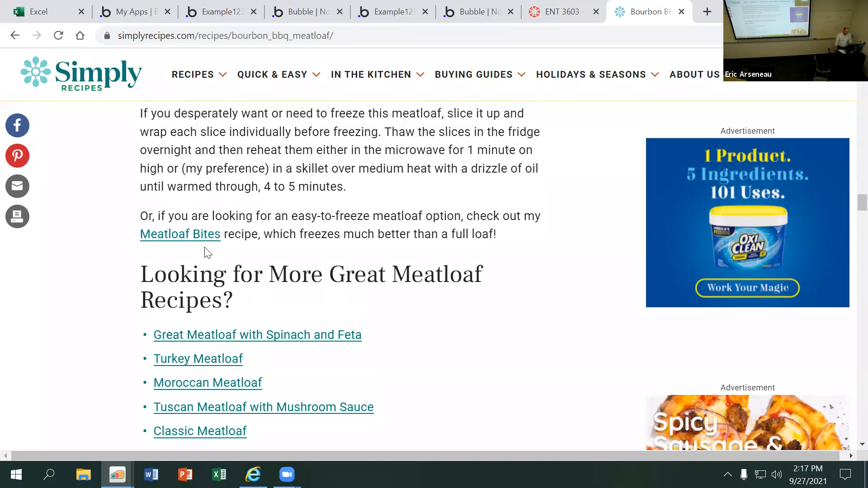
scroll(206, 251, down, 1)
scroll(206, 251, down, 6)
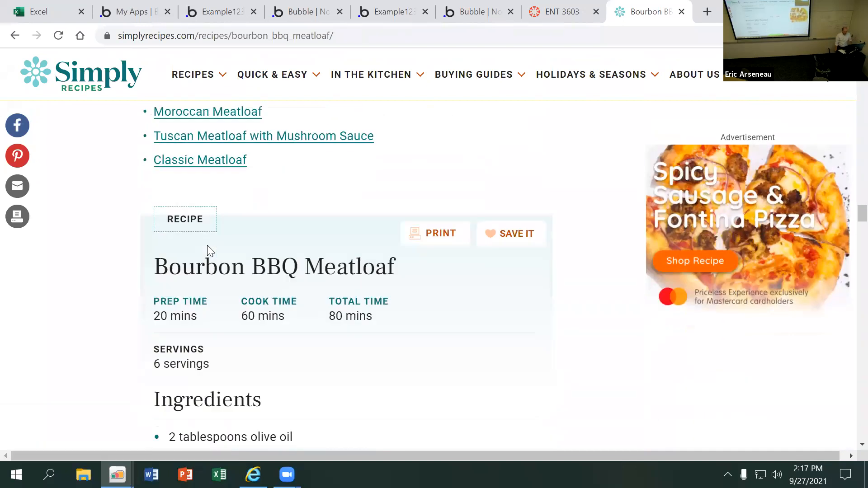
scroll(208, 250, up, 1)
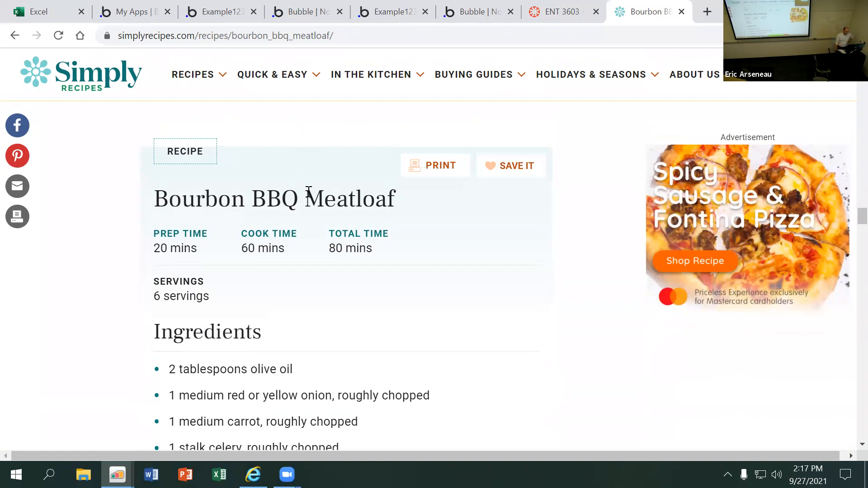
- Open the meatloaf recipe's printable version and dismiss its print dialog
click(441, 170)
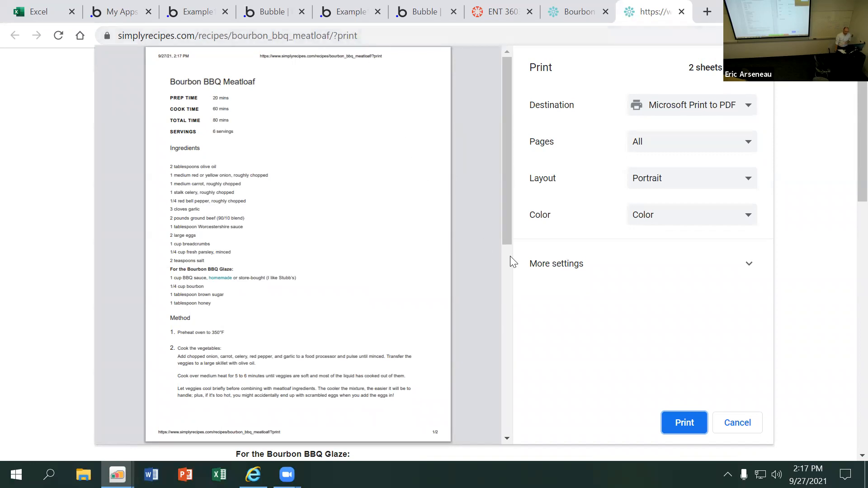
click(736, 422)
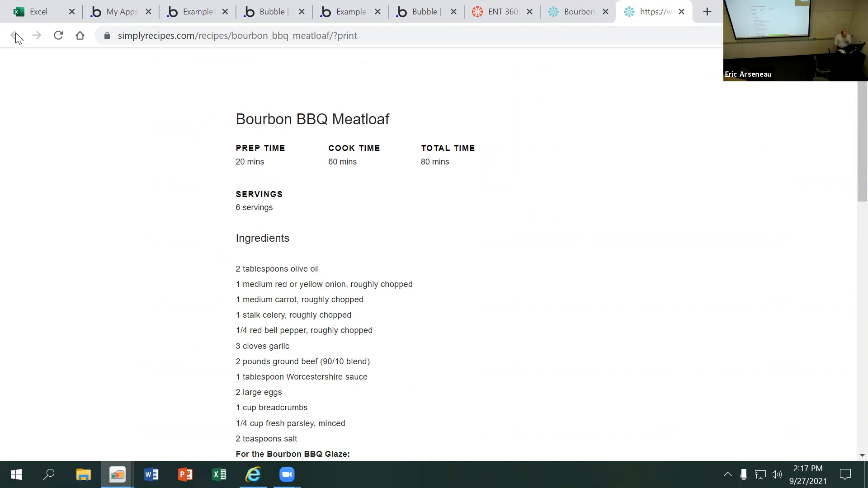
click(612, 14)
click(633, 13)
- Bring up the print preview for the printable recipe page and look through its pages
key(ctrl+p)
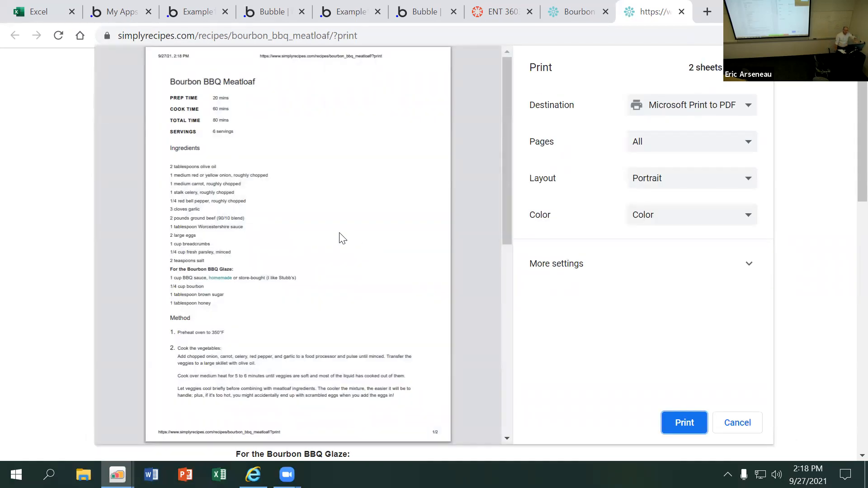
scroll(342, 239, down, 3)
scroll(342, 238, up, 2)
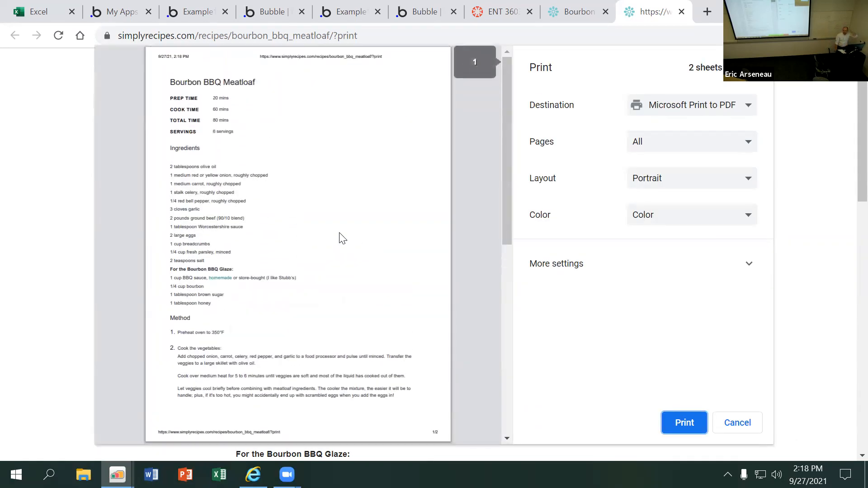
scroll(342, 238, down, 8)
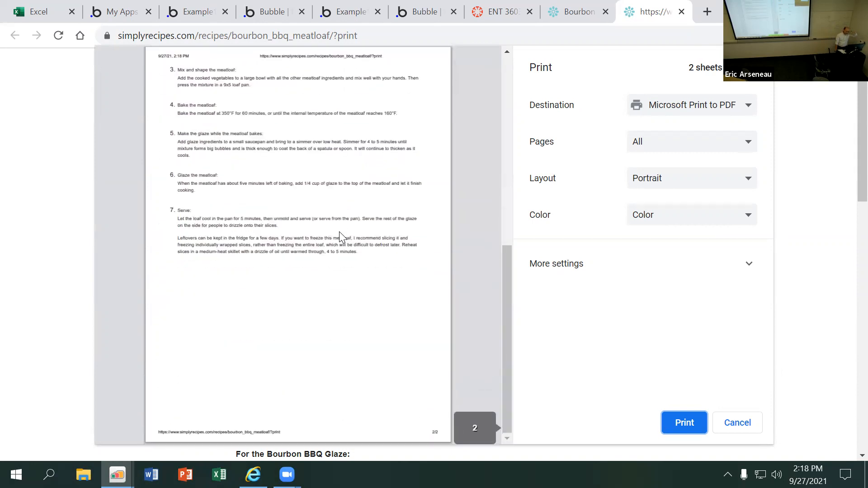
scroll(339, 232, up, 3)
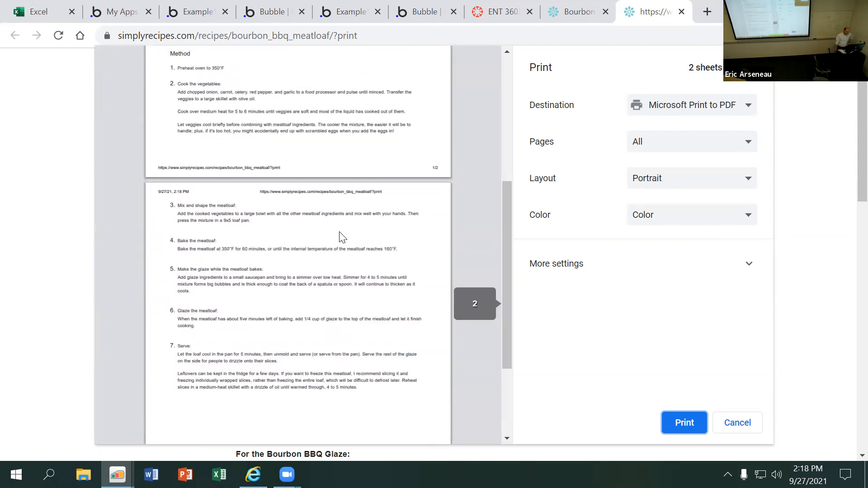
- Dismiss the print preview, return to the Bourbon BBQ Meatloaf article, and look back through it to its beginning
scroll(342, 238, up, 2)
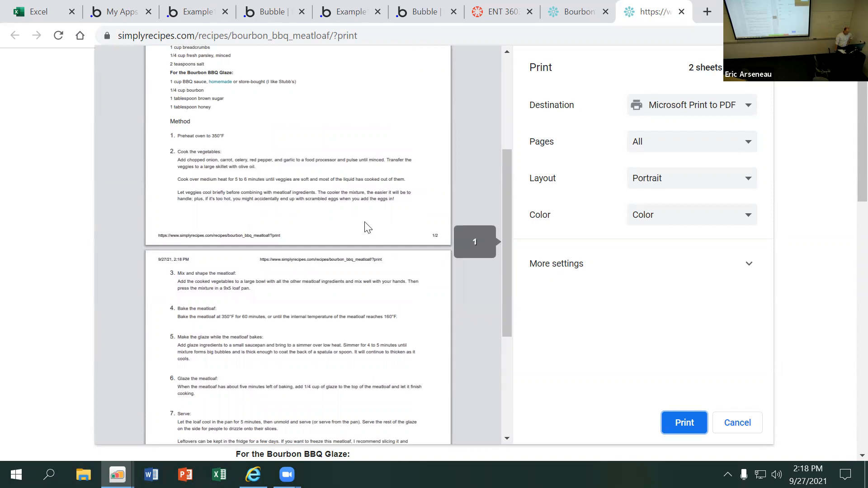
click(741, 422)
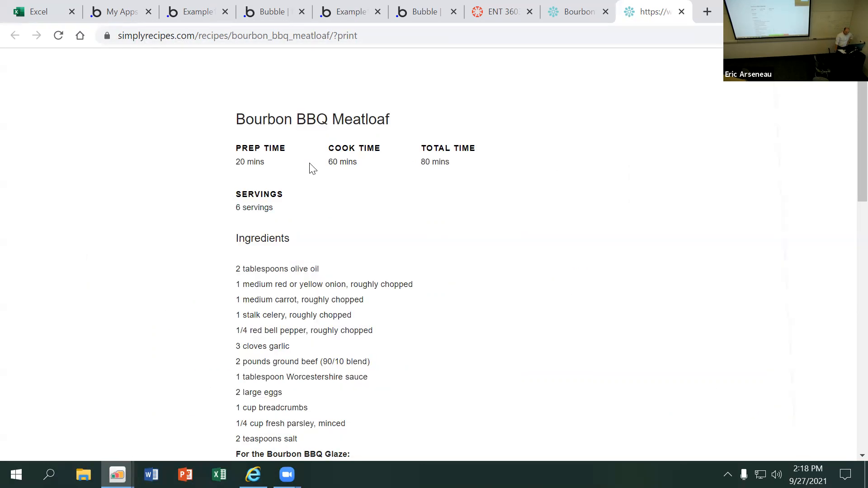
click(575, 12)
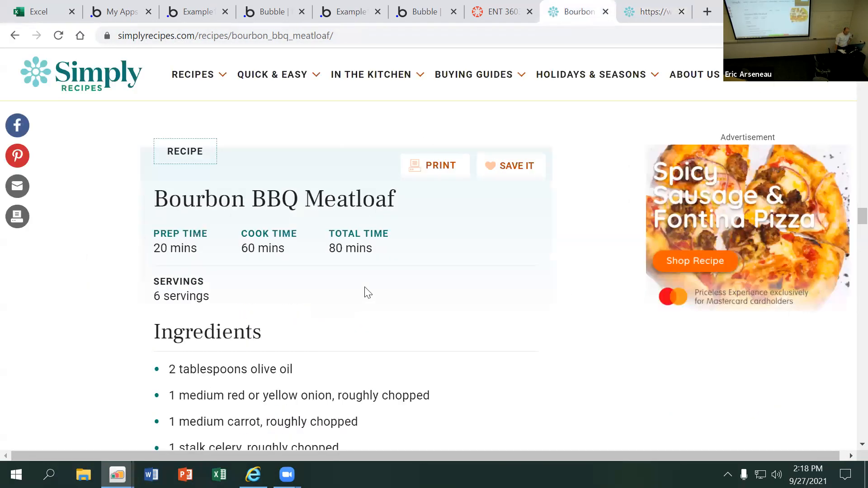
scroll(367, 263, up, 5)
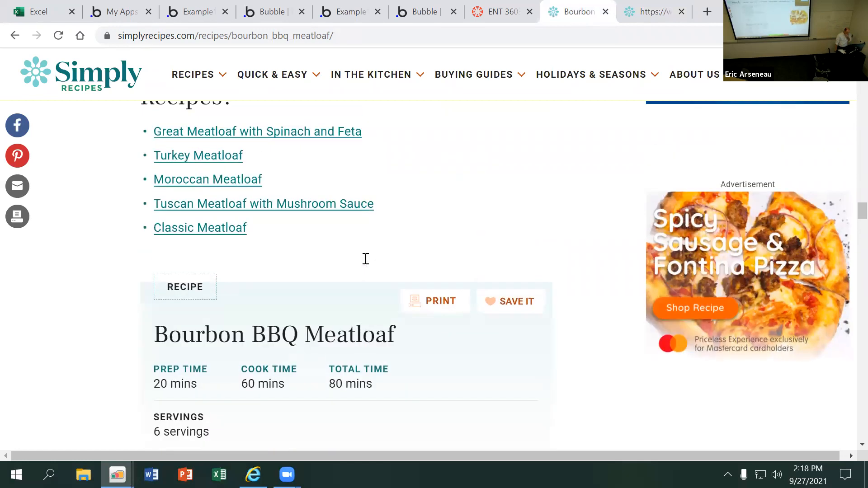
scroll(367, 264, up, 9)
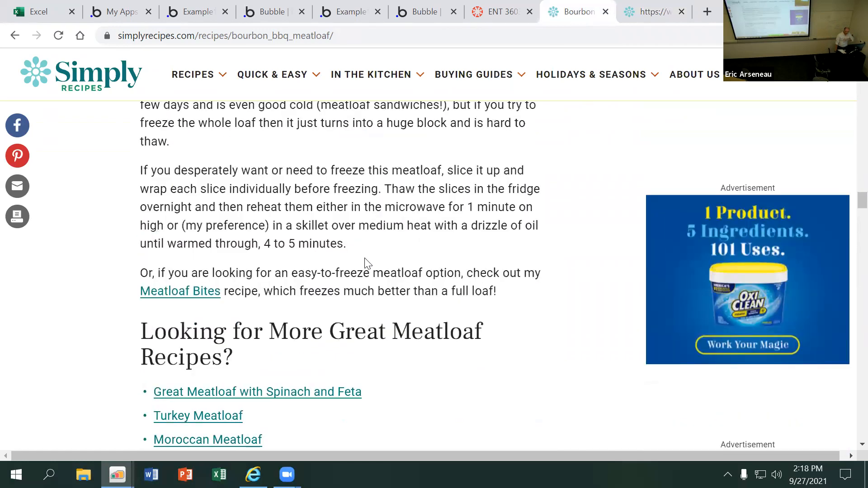
scroll(363, 259, up, 10)
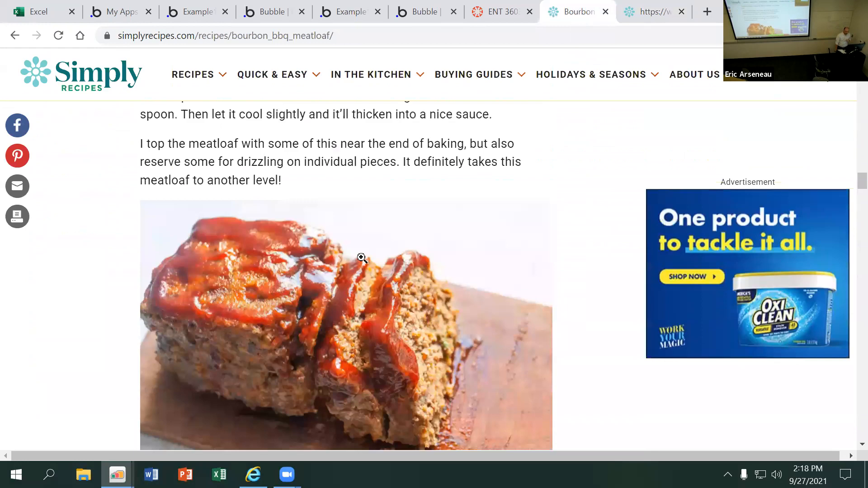
scroll(363, 256, up, 10)
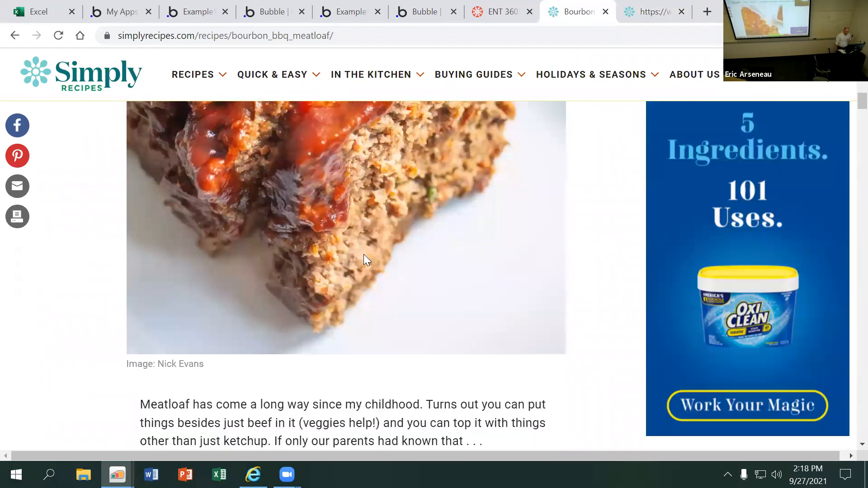
scroll(366, 267, up, 7)
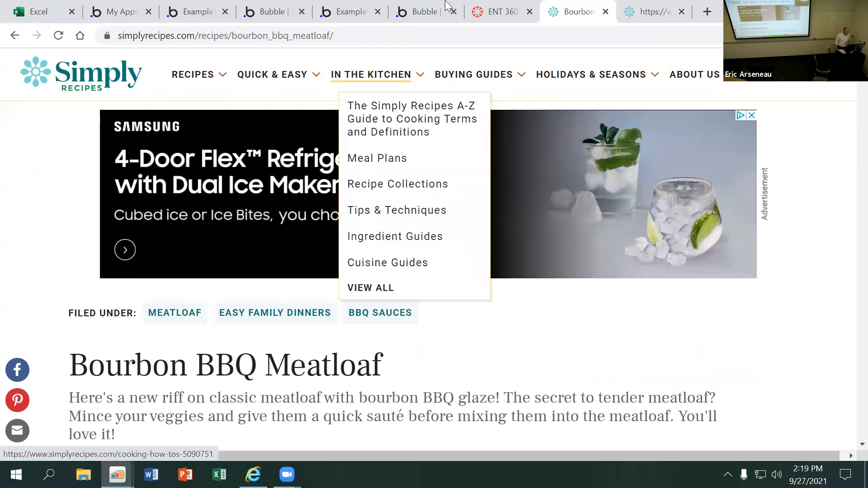
- Switch to the Bubble editor and open the Go to page recipes action in the Navigate to recipes page button's workflow
click(185, 16)
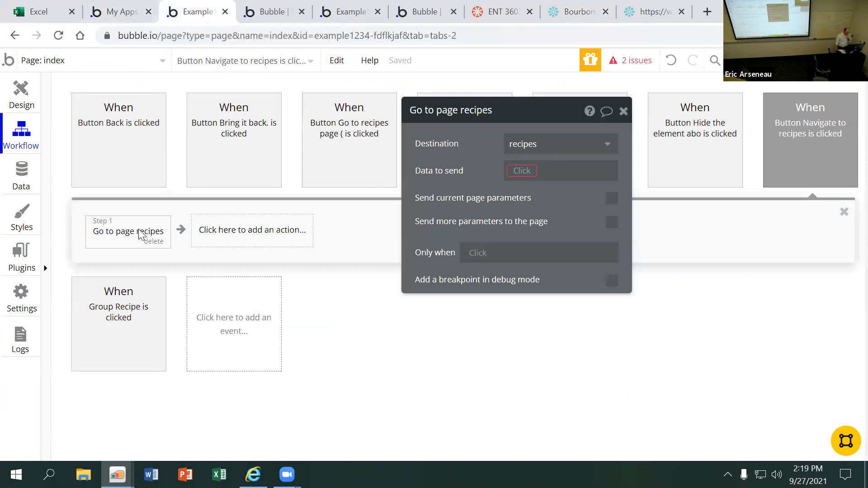
click(23, 90)
click(643, 276)
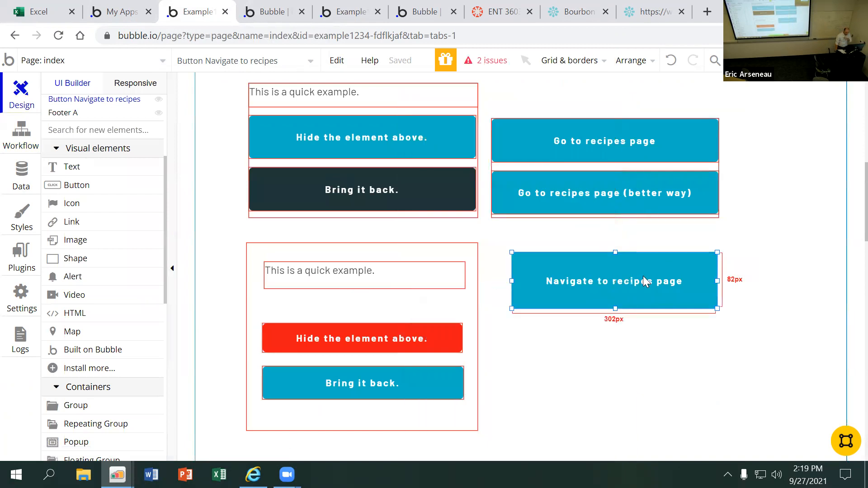
double_click(635, 282)
click(552, 242)
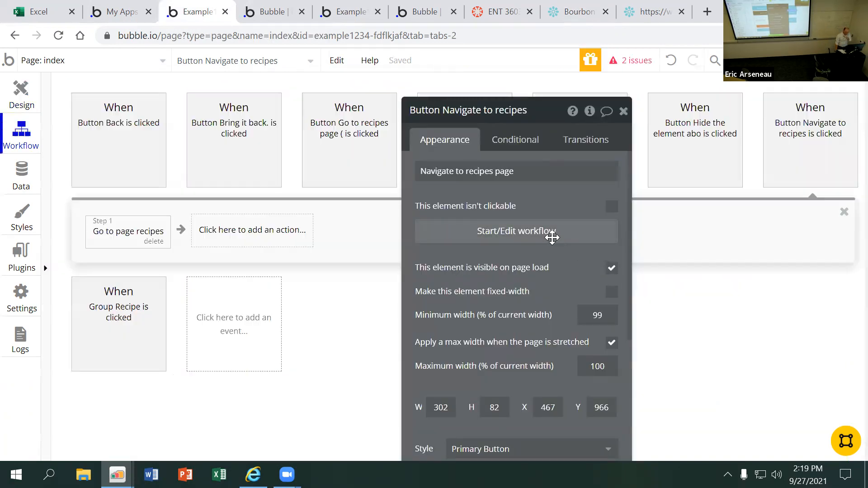
click(151, 225)
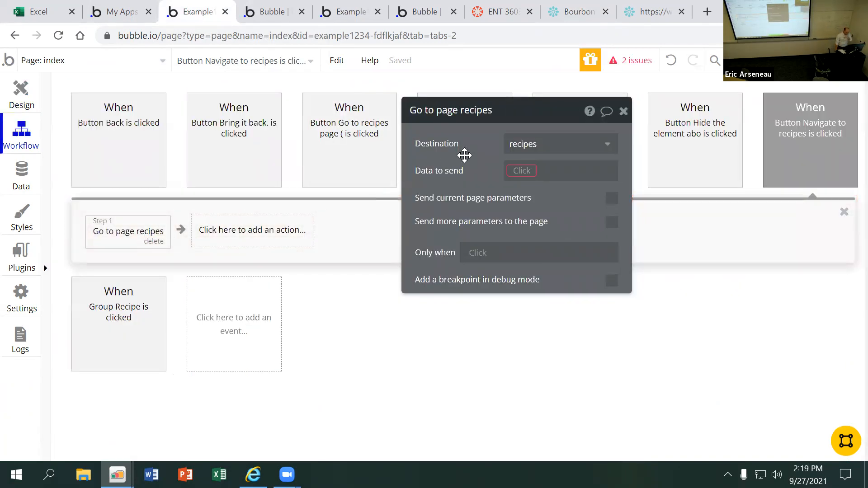
- Replace the Go to page recipes action in the button's workflow with a Scroll to element action
click(623, 111)
click(151, 243)
click(147, 231)
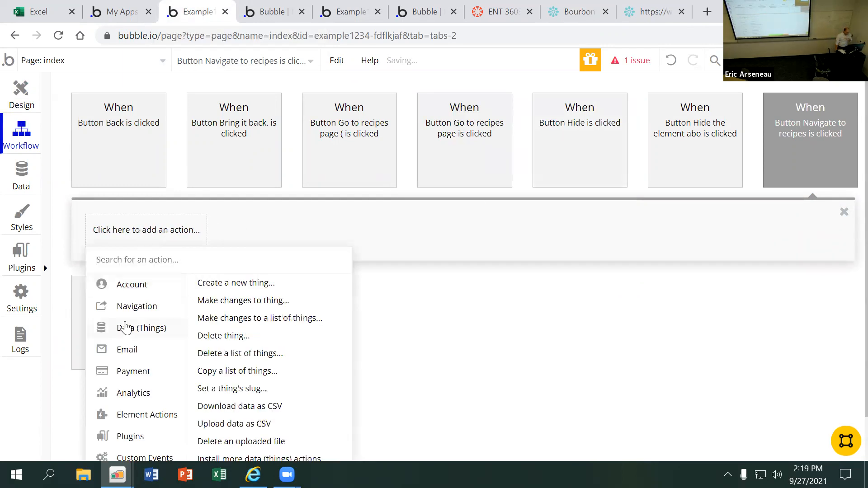
scroll(125, 328, down, 2)
mouse_move(144, 353)
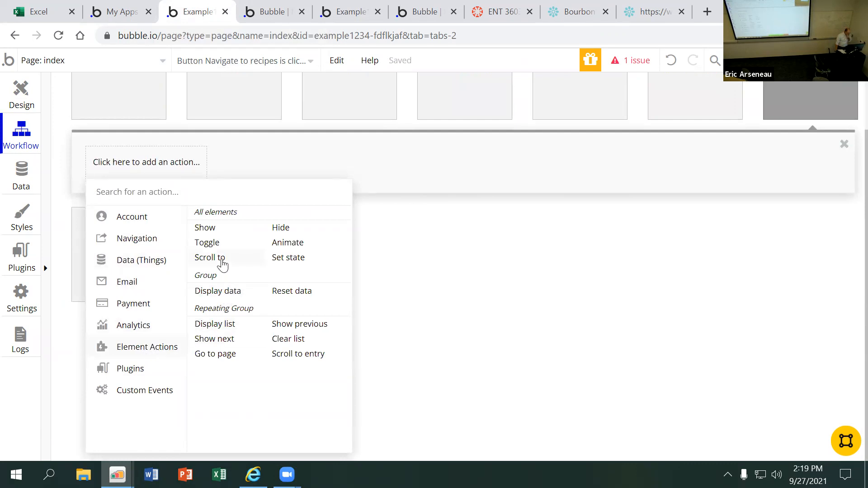
mouse_move(223, 263)
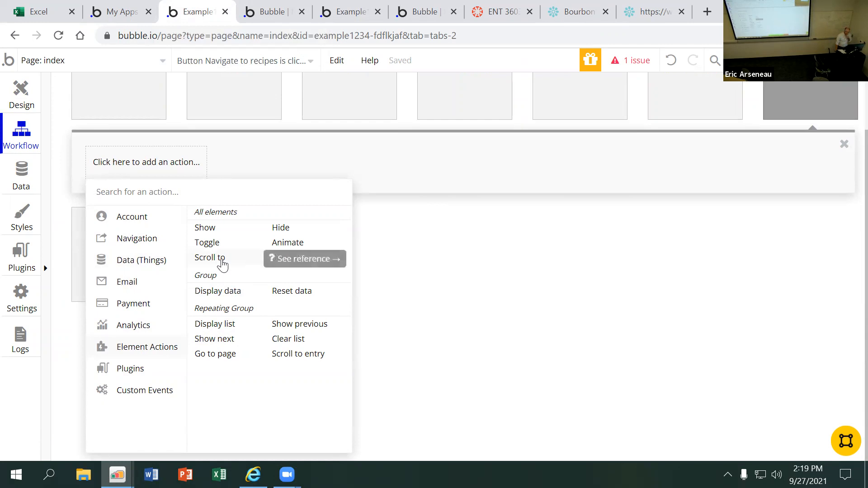
click(222, 263)
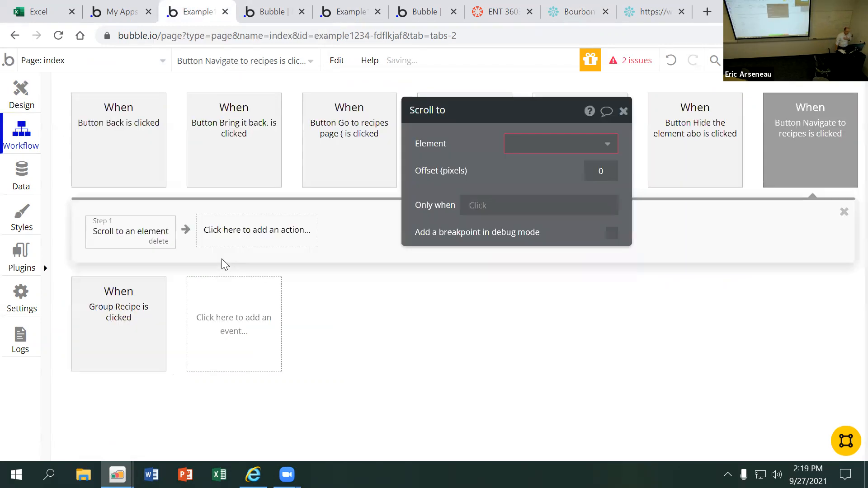
- Examine which page elements can be chosen as the Scroll to action's target, leaving the element unset
click(547, 146)
click(486, 167)
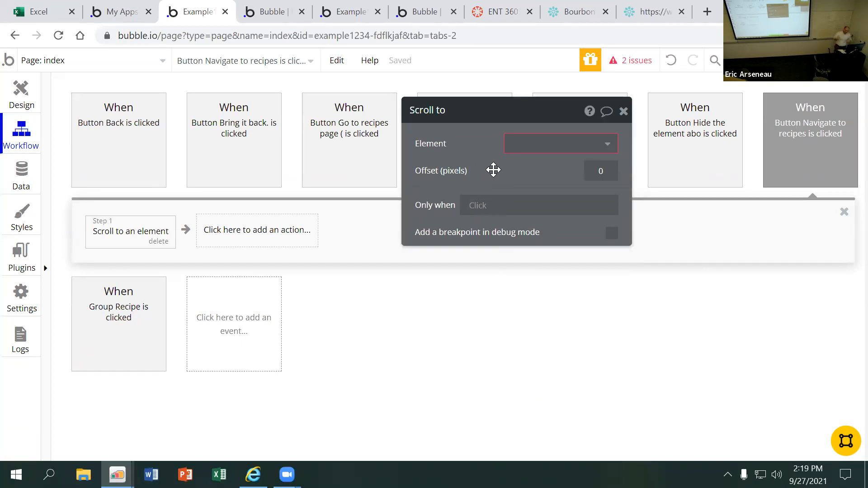
click(517, 142)
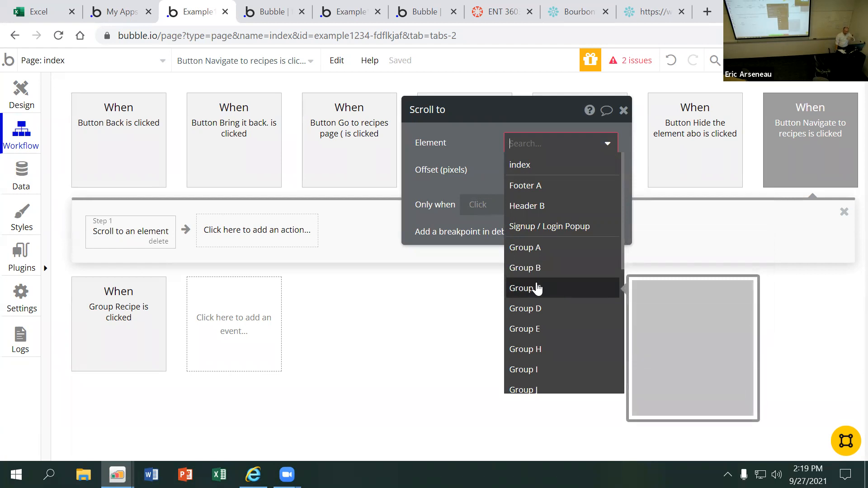
click(456, 160)
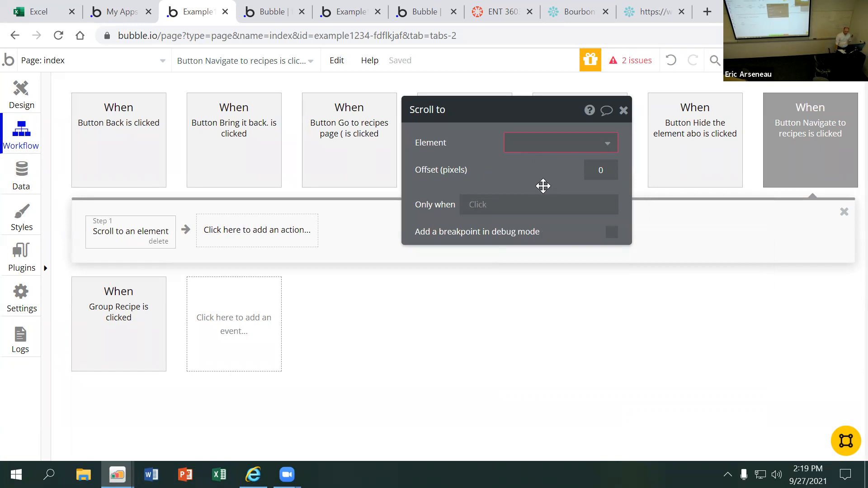
- Delete the Navigate to recipes button's click event and return to the index page's design
click(809, 166)
click(849, 181)
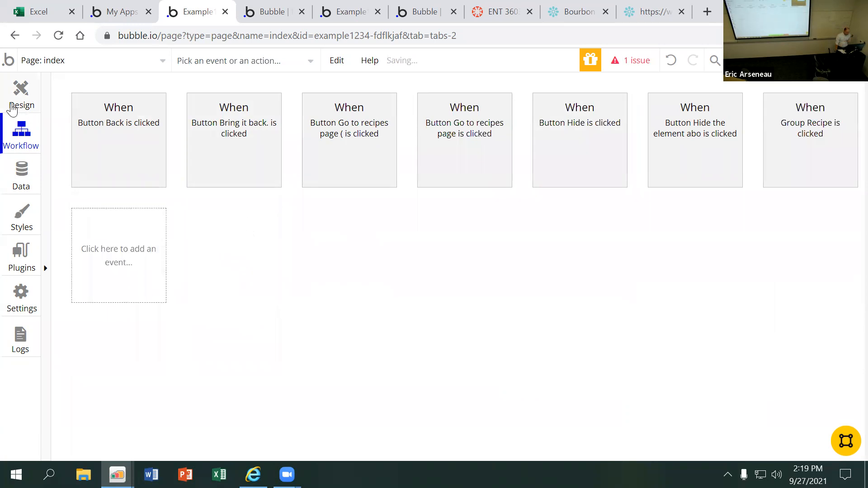
click(13, 105)
click(619, 112)
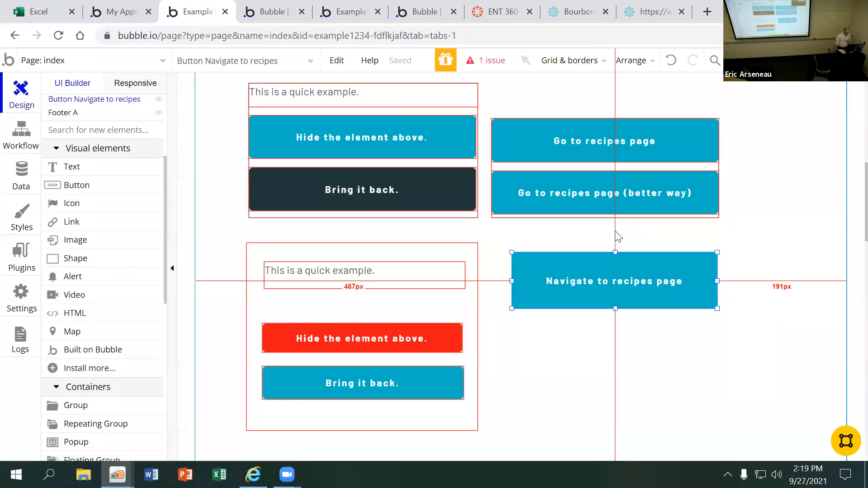
- Reduce the height of the Navigate to recipes page button to about 47 px
scroll(595, 225, up, 5)
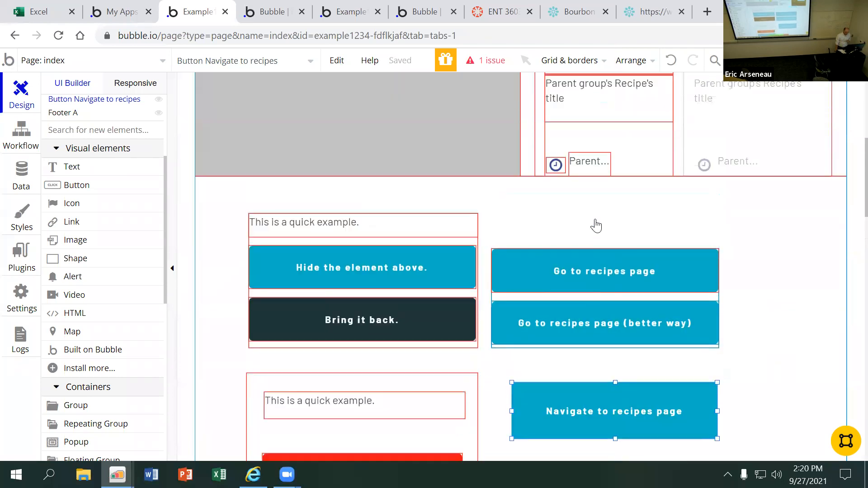
scroll(595, 225, up, 3)
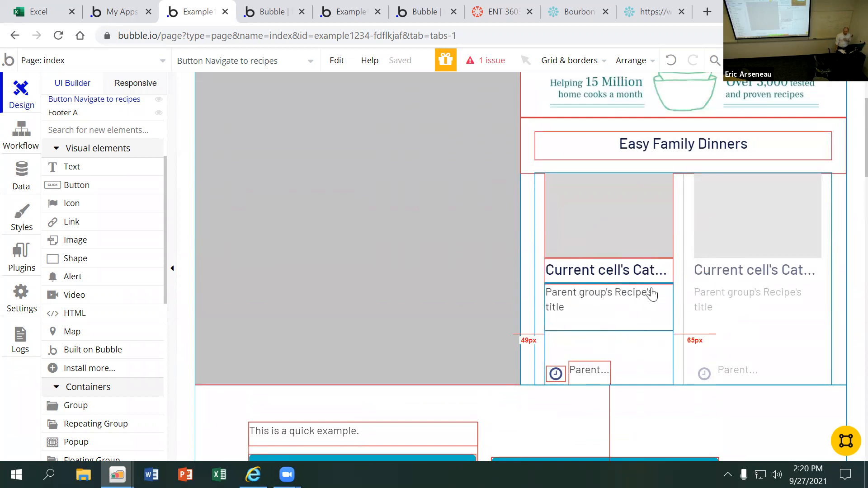
scroll(613, 270, down, 2)
scroll(613, 270, down, 5)
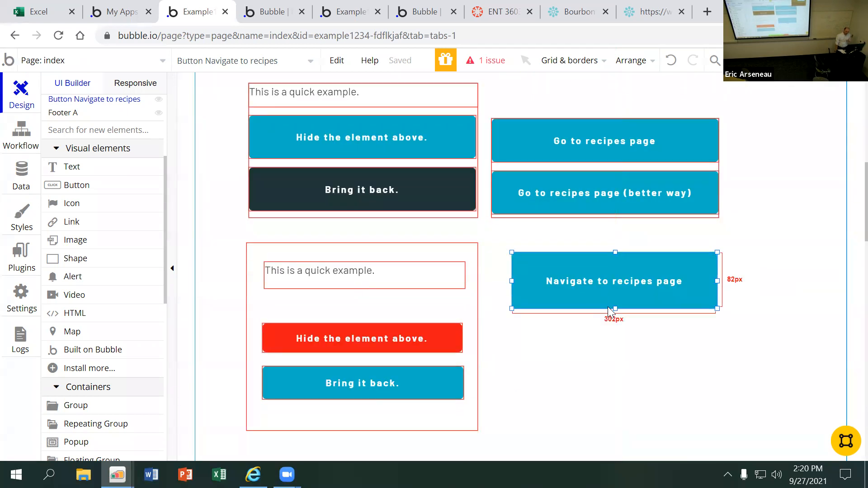
drag(615, 310, 613, 285)
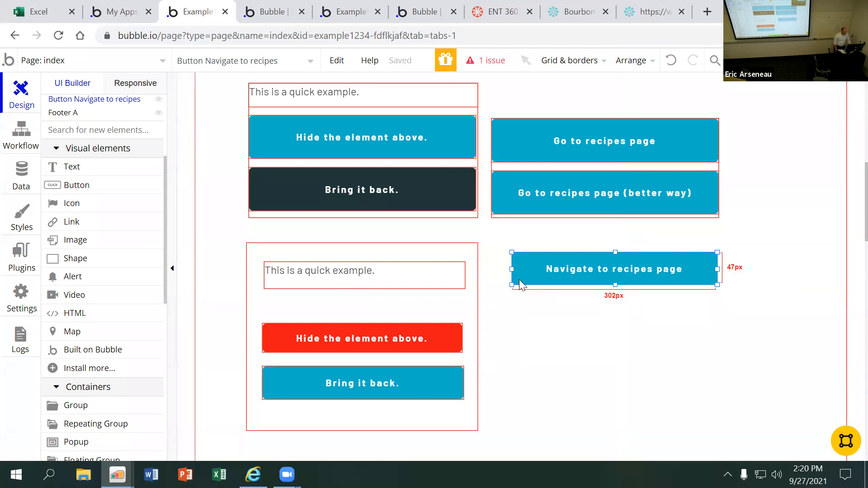
- Draw a button about 301 by 66 px below the Navigate to recipes page button and label it "Set a custom state"
click(113, 187)
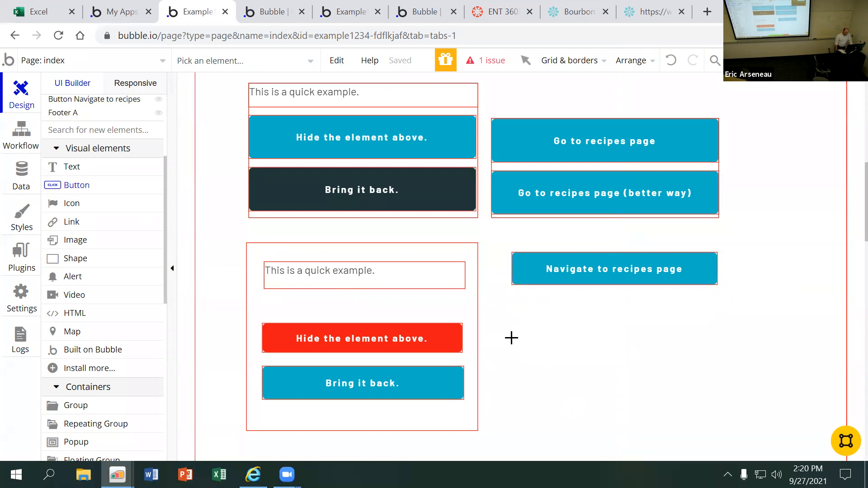
mouse_move(511, 331)
mouse_down()
mouse_move(685, 362)
mouse_move(715, 376)
mouse_up()
text(Set a custome)
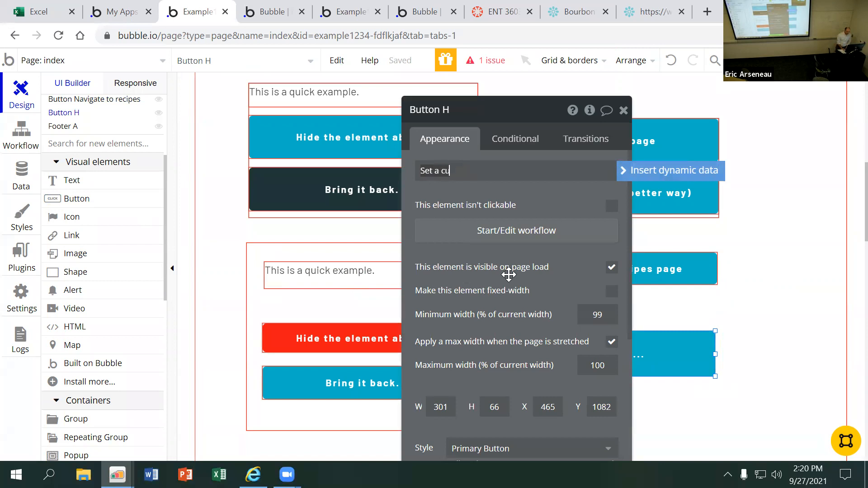
key(BackSpace)
text(state)
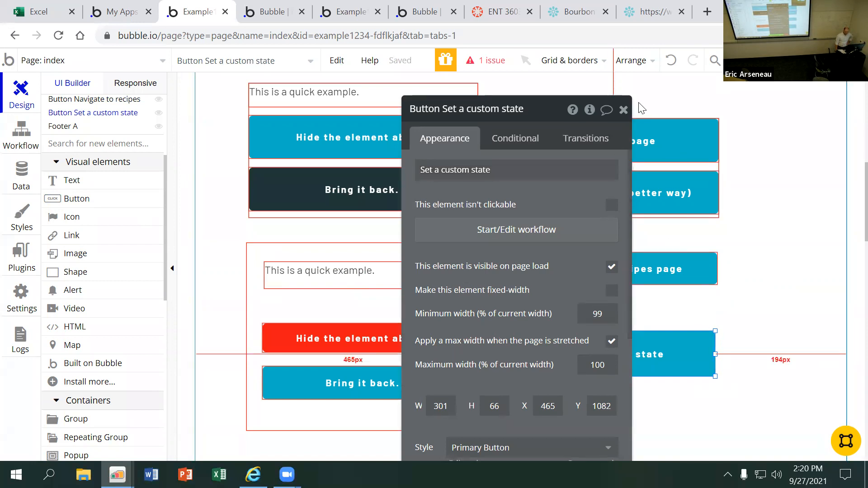
click(623, 111)
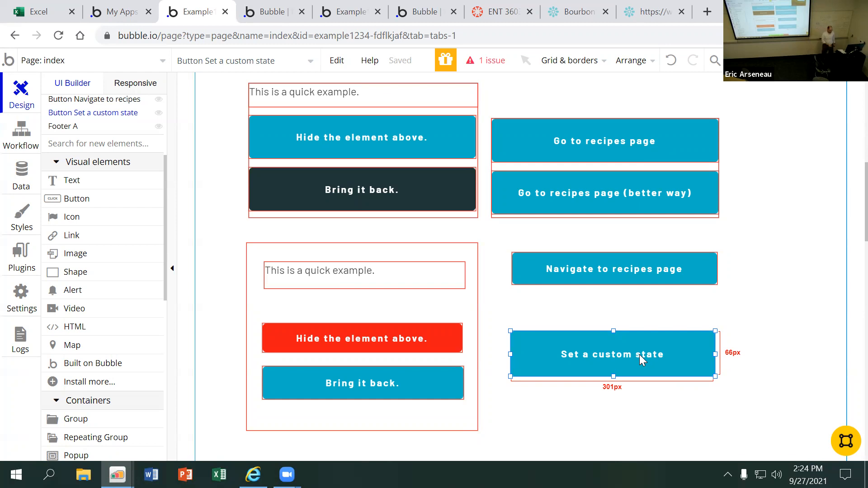
- Draw a group about 97 by 85 px in the empty area beside the Navigate to recipes page button
right_click(204, 291)
click(196, 262)
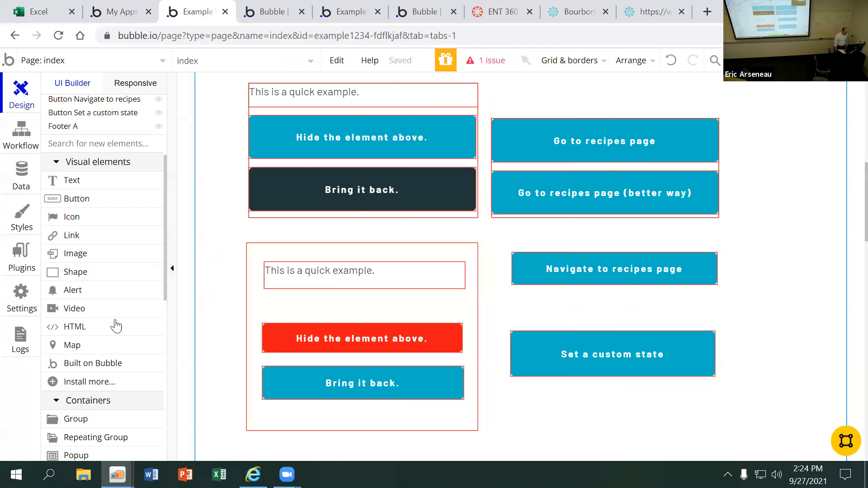
scroll(110, 378, down, 2)
click(72, 351)
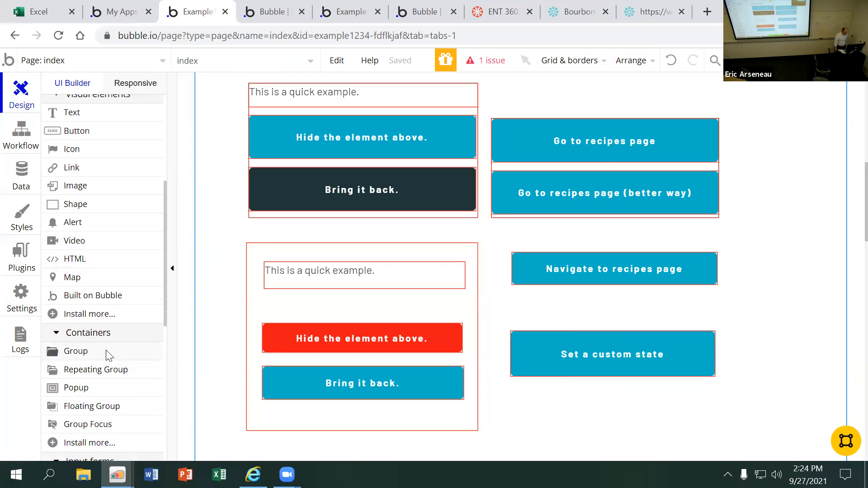
drag(750, 271, 819, 333)
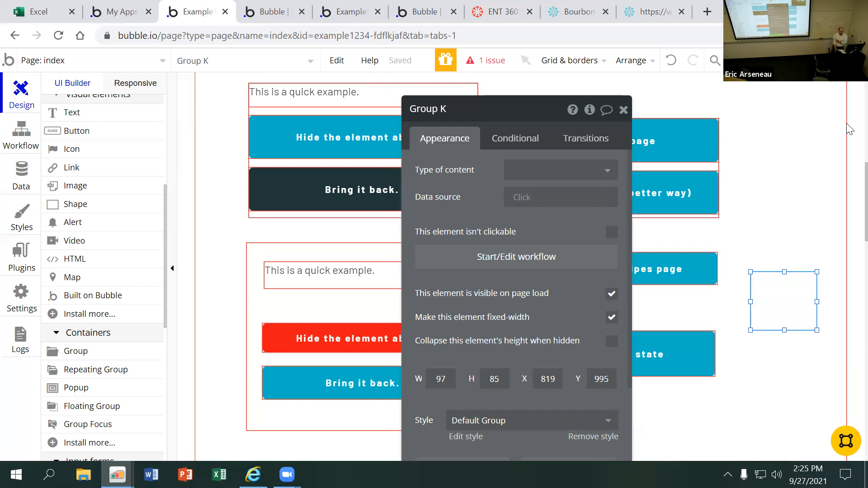
- Switch to the Simply Recipes meatloaf page and look over its heading and Jump to Recipe area
click(582, 13)
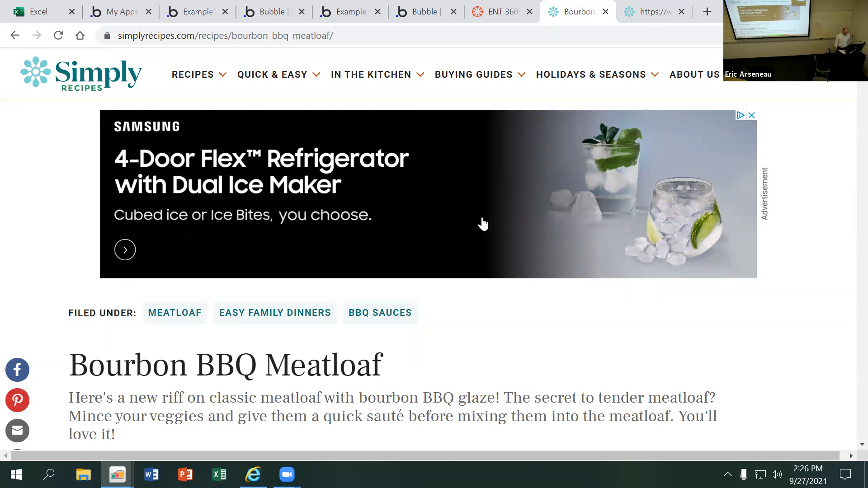
scroll(482, 223, down, 4)
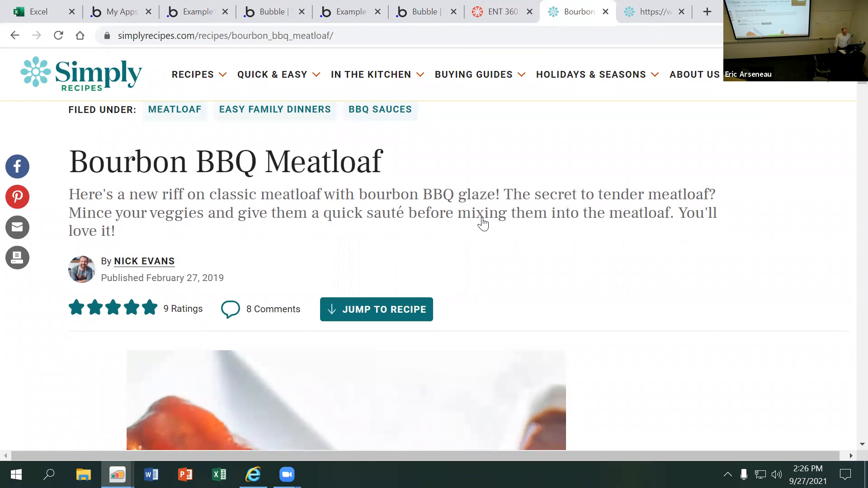
scroll(483, 224, up, 4)
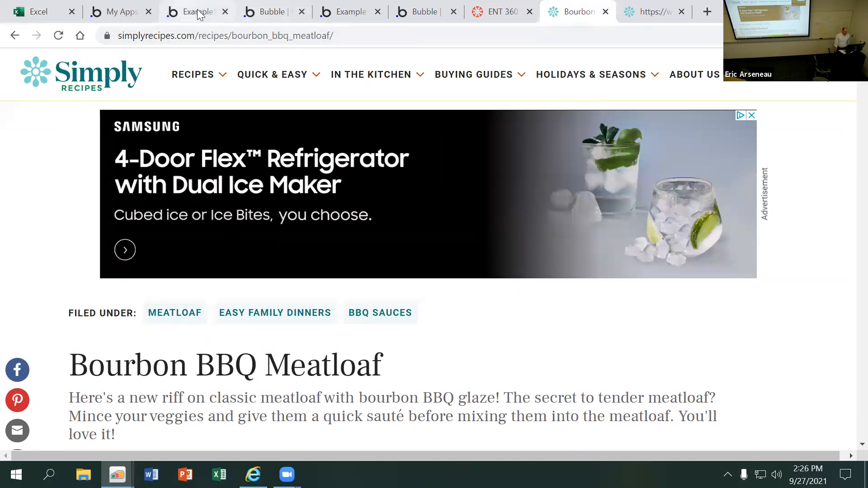
- Switch back to the Bubble editor and start a click workflow for the Set a custom state button
click(289, 19)
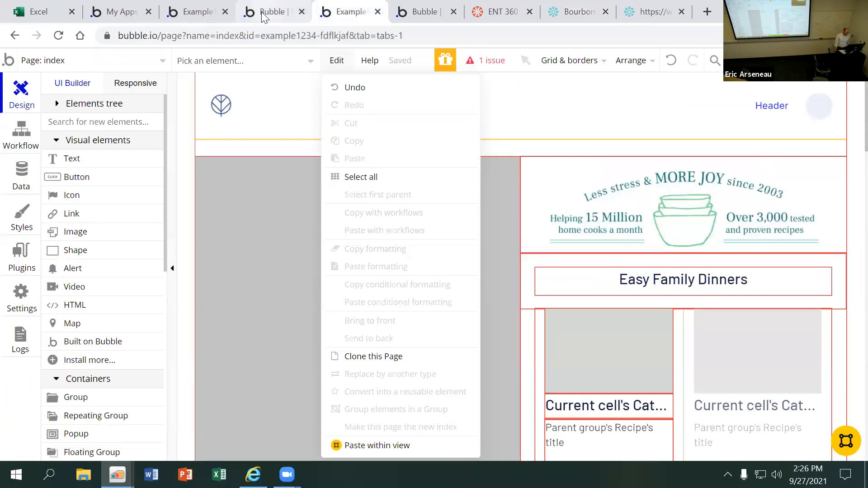
click(189, 17)
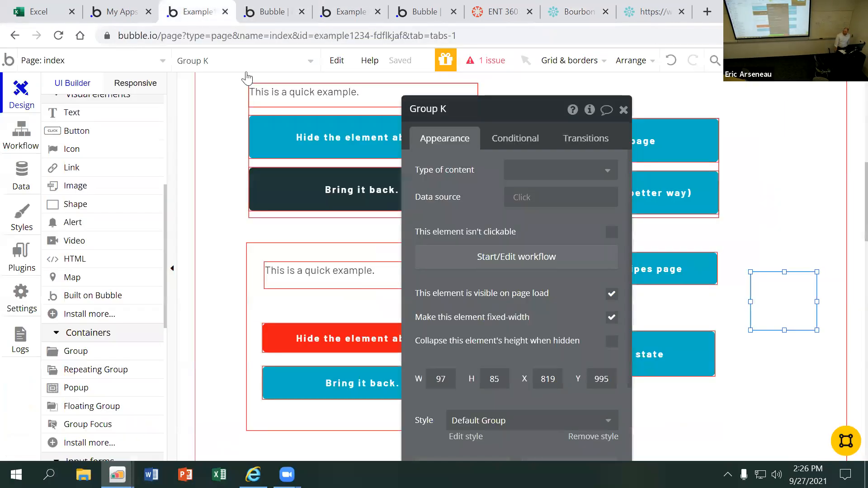
drag(428, 109, 187, 55)
click(589, 357)
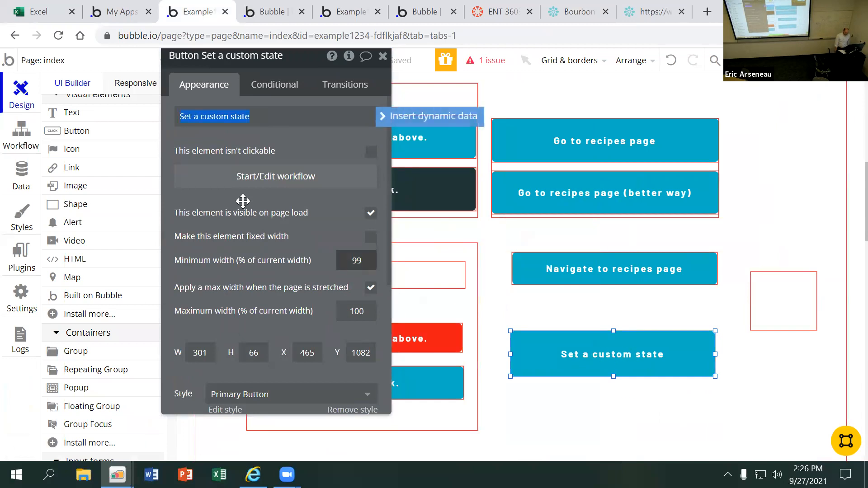
click(264, 184)
drag(266, 64, 470, 151)
- Add a Set state action to the Set a custom state button's workflow with index as its element
click(186, 236)
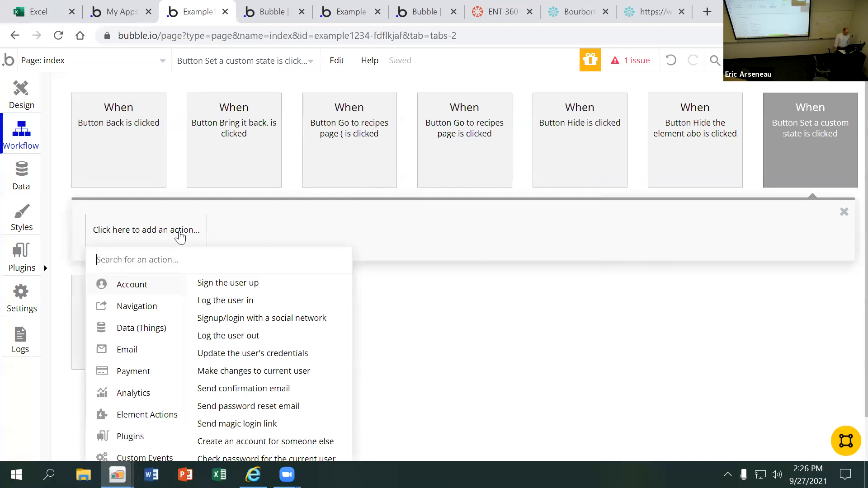
scroll(132, 294, down, 1)
scroll(132, 294, down, 1)
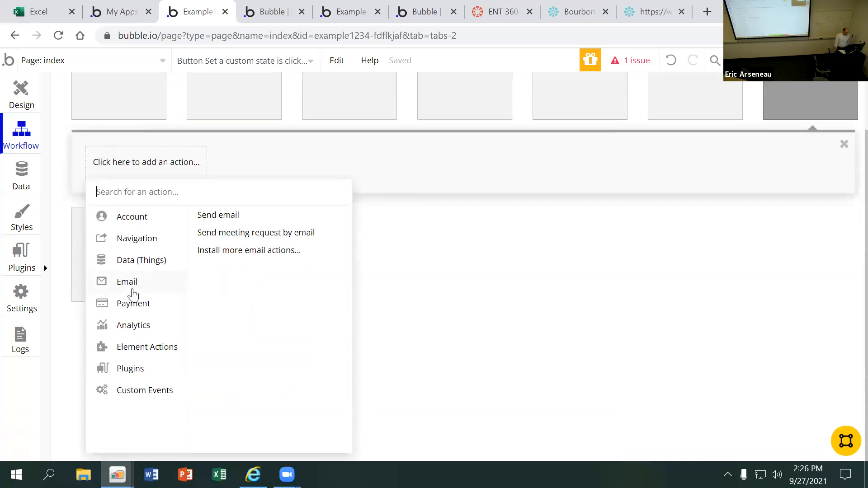
mouse_move(144, 348)
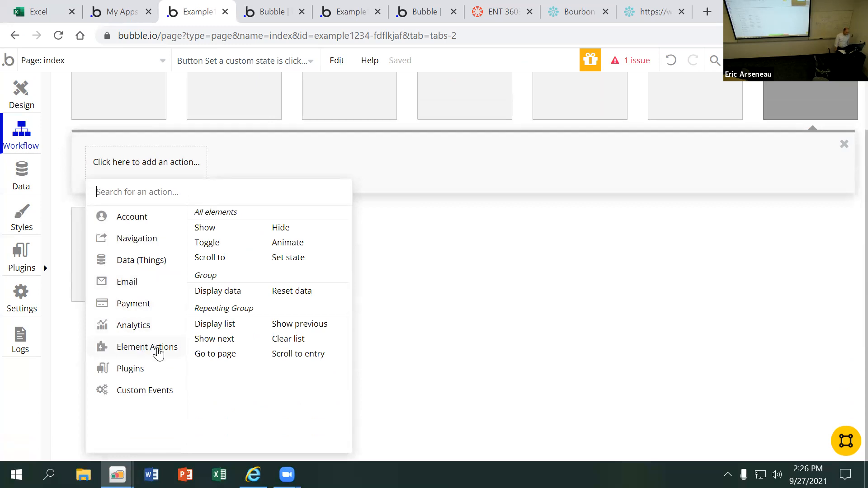
click(289, 258)
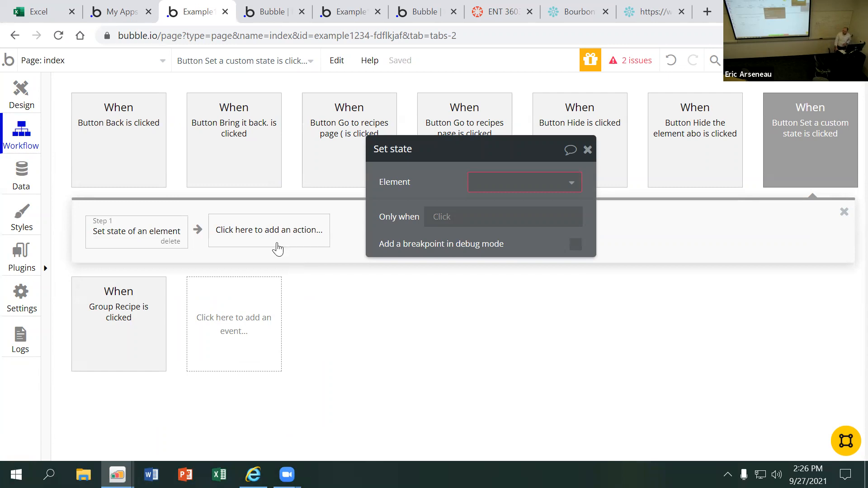
click(525, 182)
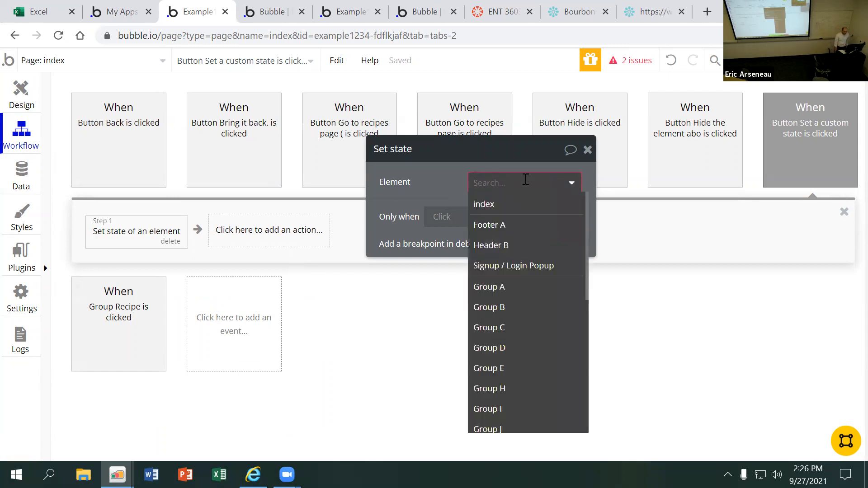
click(506, 208)
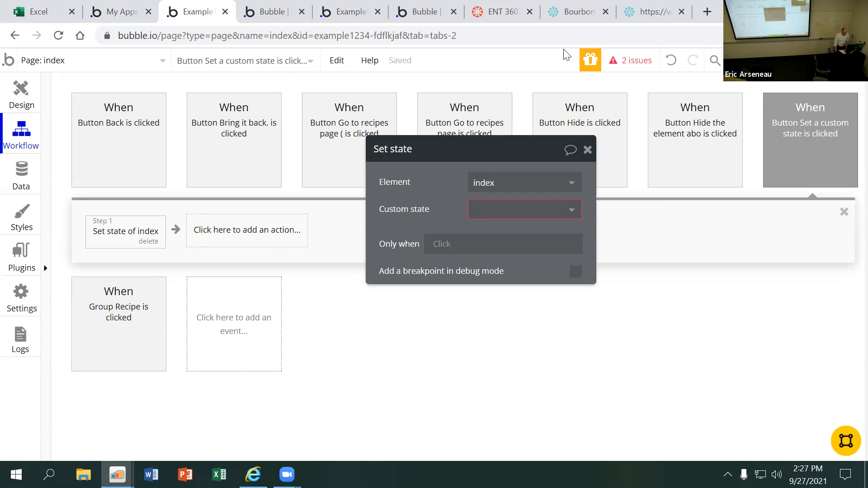
- Create a custom state named "hr-is-visible" of type text on the index page for the Set state action
click(500, 216)
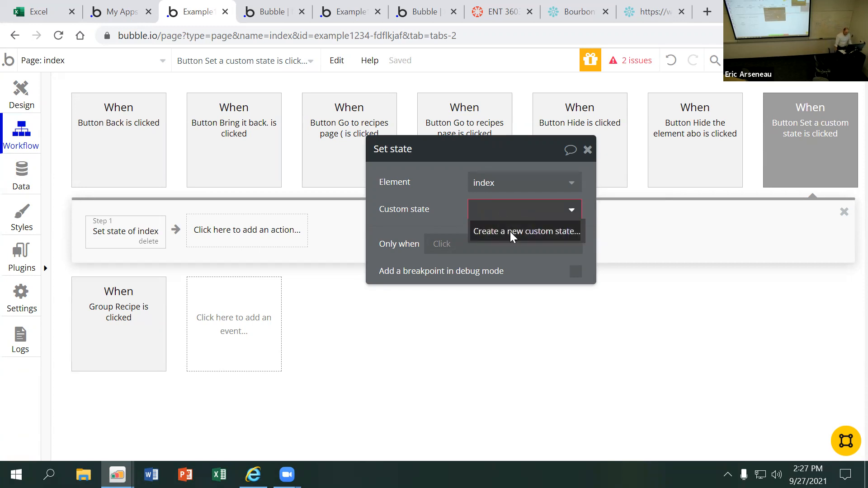
click(510, 232)
click(508, 245)
click(516, 216)
click(523, 231)
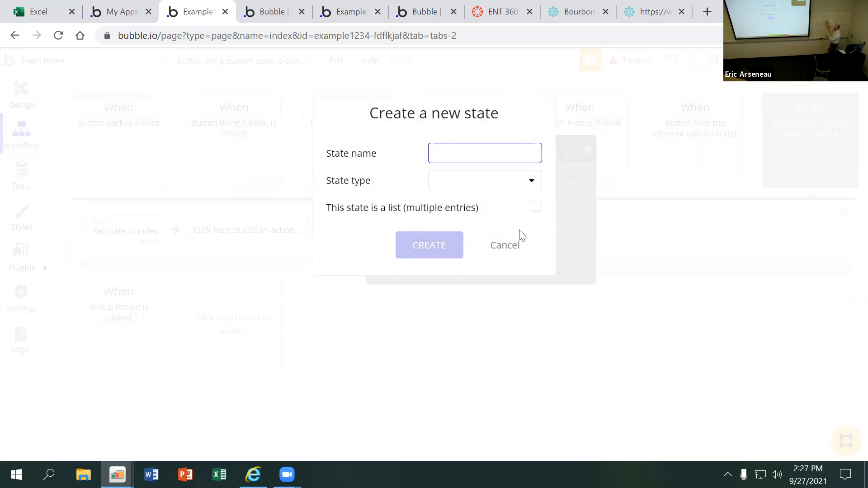
text(hr-i)
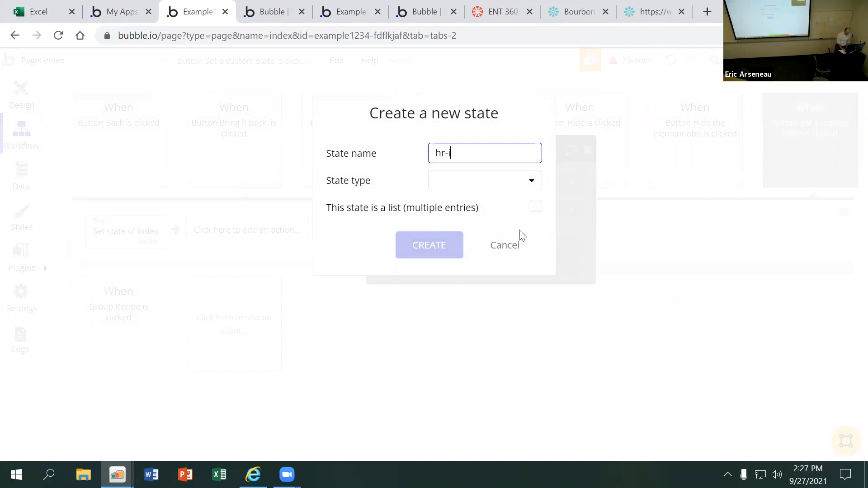
text(s-visible)
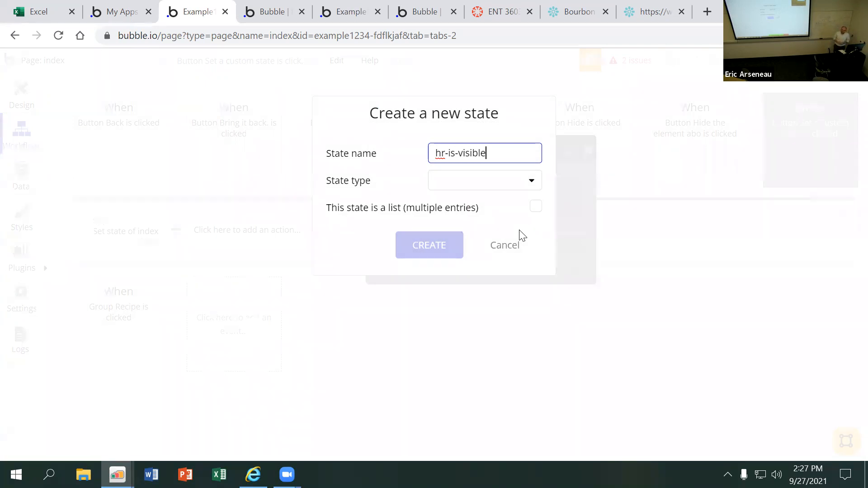
click(487, 186)
click(480, 205)
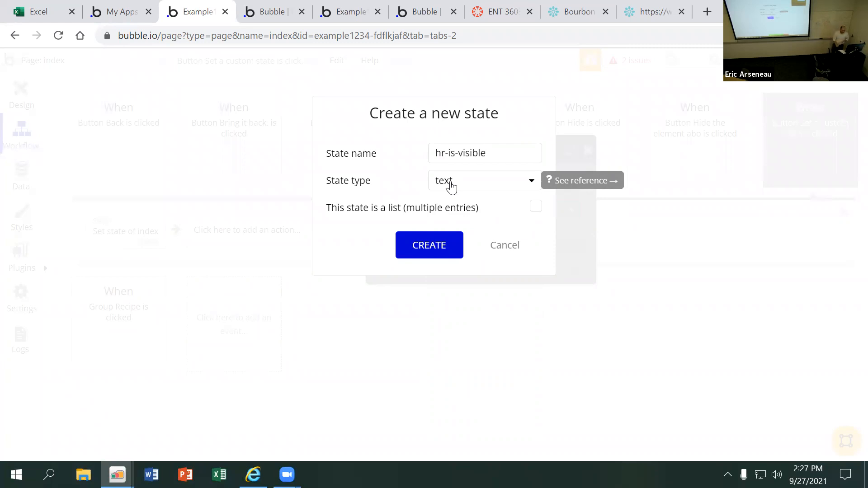
click(442, 248)
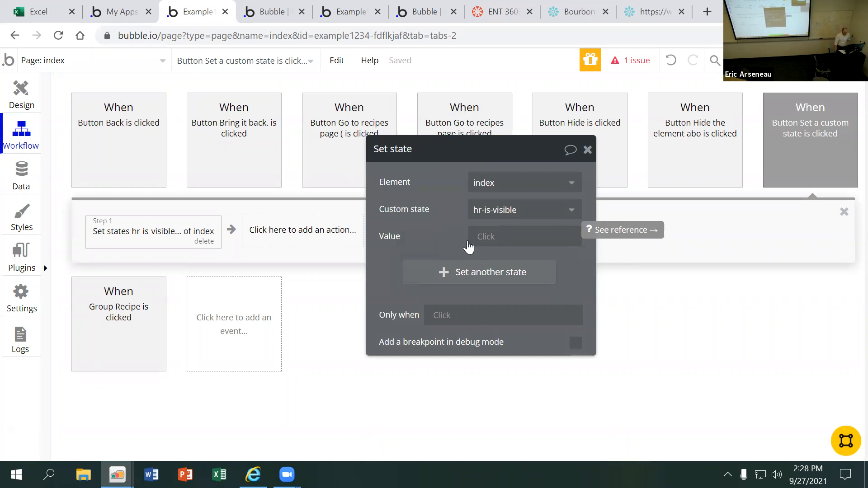
- Set the hr-is-visible state's value to "yes" and close the Set state action's properties
click(475, 238)
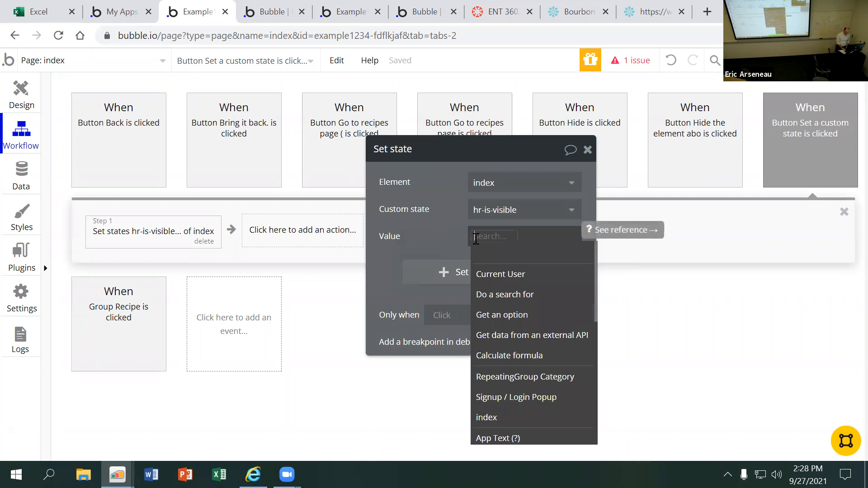
text(yes)
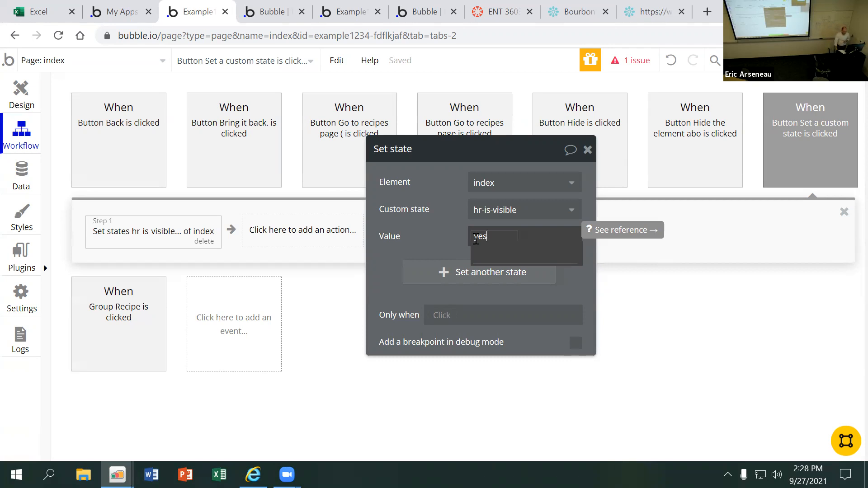
click(452, 243)
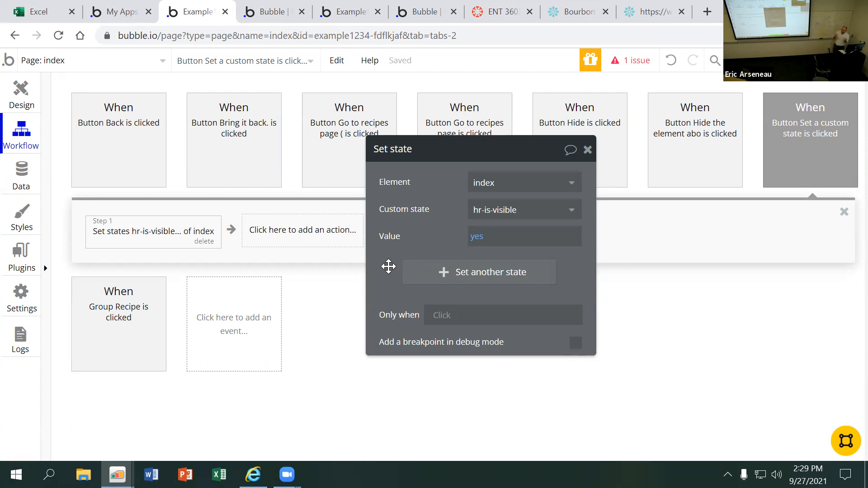
click(589, 151)
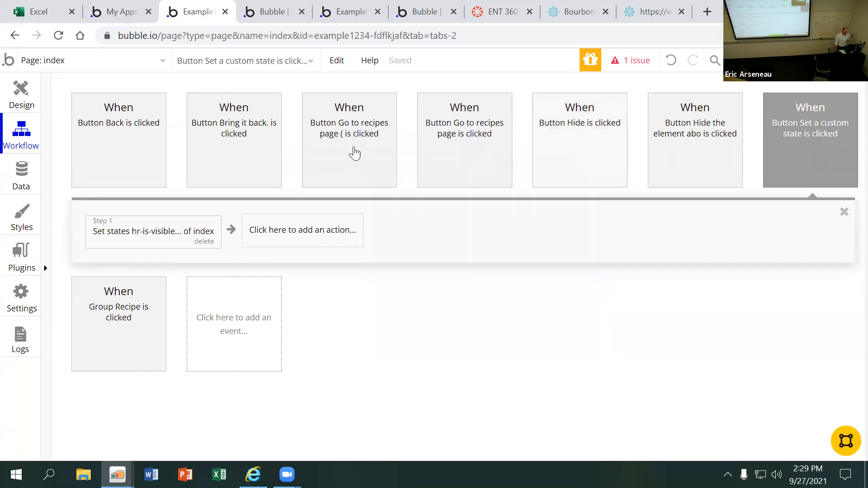
- Reload the app preview, try the Set a custom state button and highlight part of the quick example text
click(34, 98)
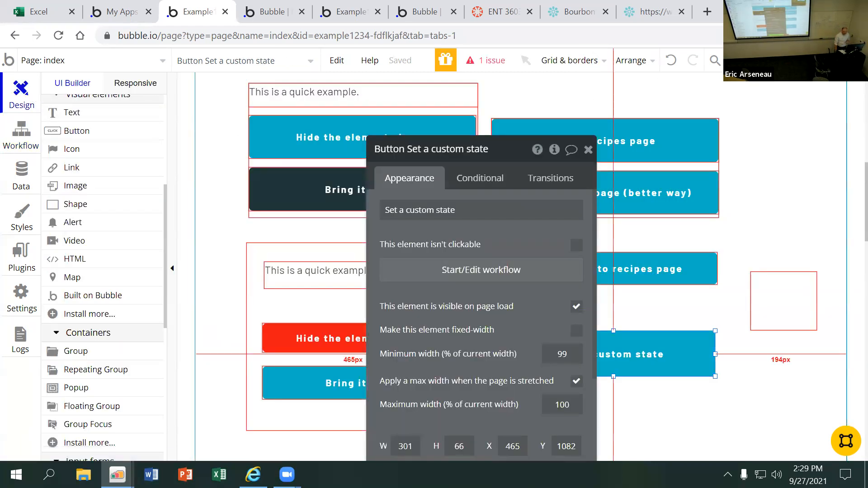
key(ctrl+Tab)
key(F5)
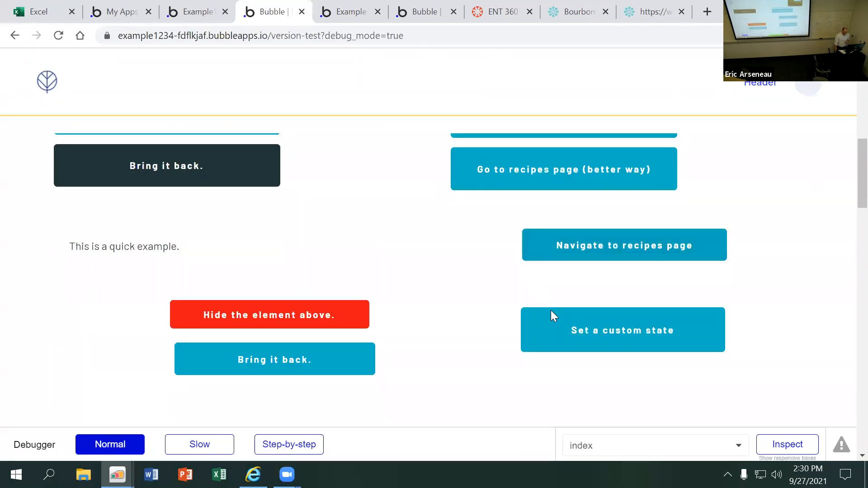
click(581, 344)
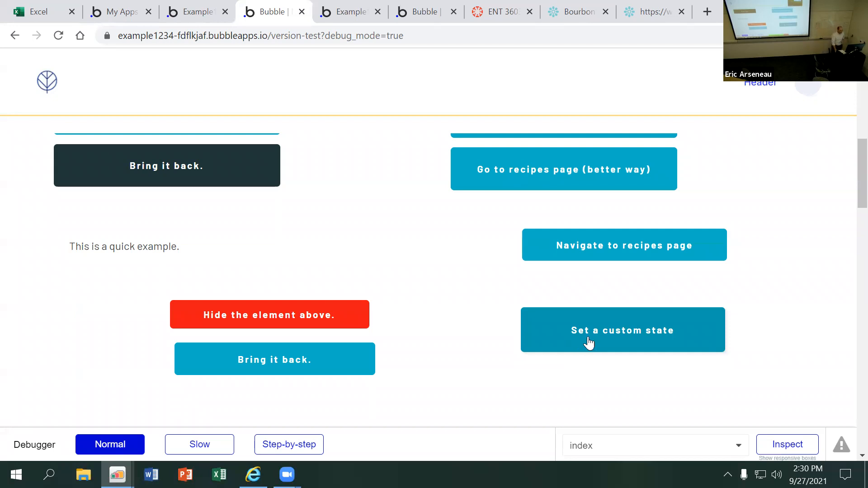
drag(91, 246, 171, 242)
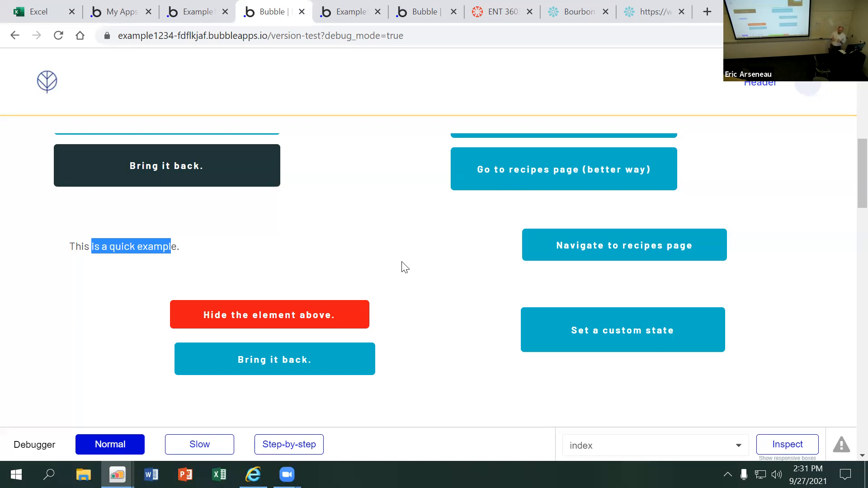
- Return to the Bubble editor and view the app's custom data types, including the new type entry
click(201, 18)
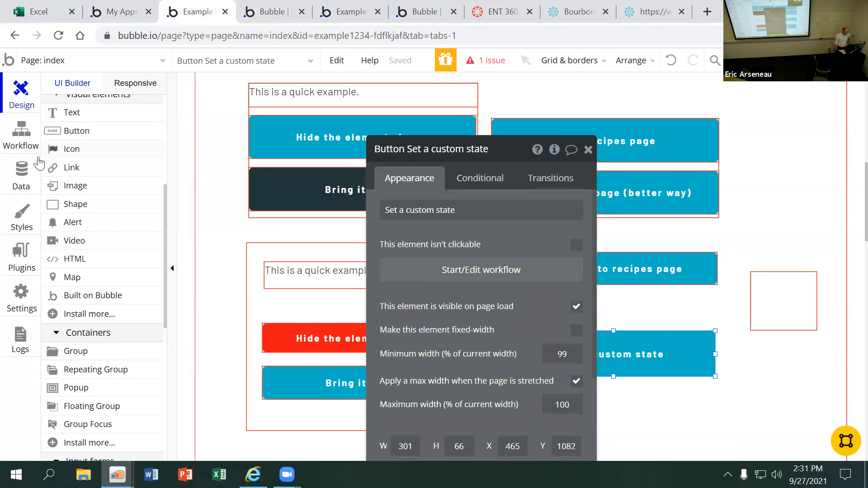
click(26, 176)
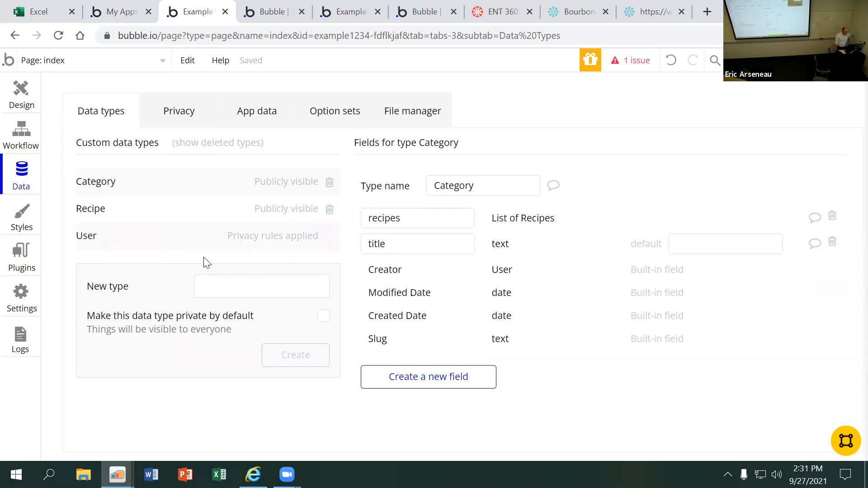
click(224, 289)
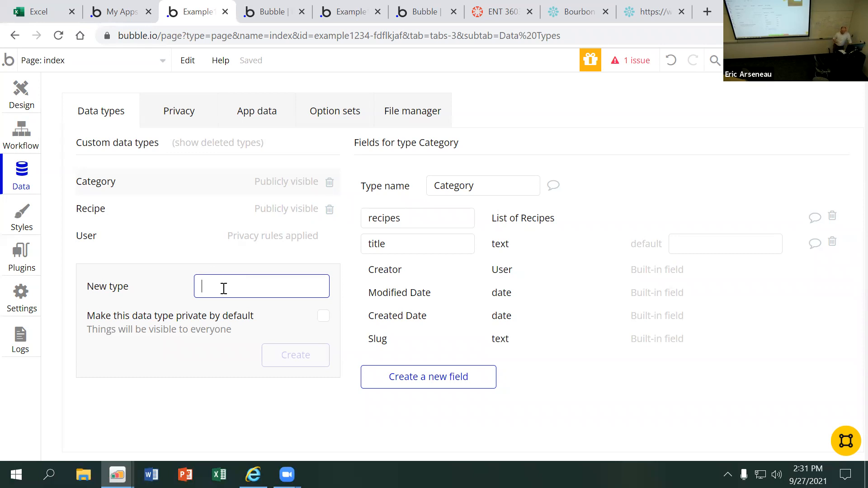
- Look over the Bourbon BBQ Meatloaf card on the Simply Recipes home page and return to the app preview
click(570, 13)
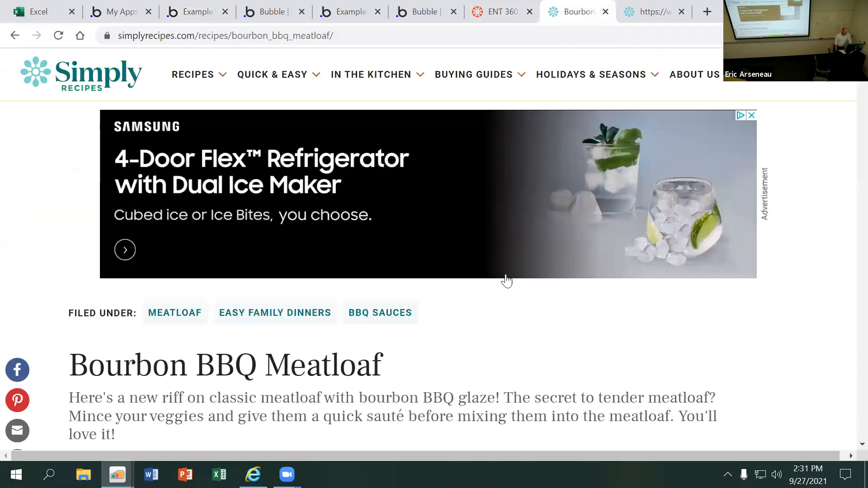
click(15, 36)
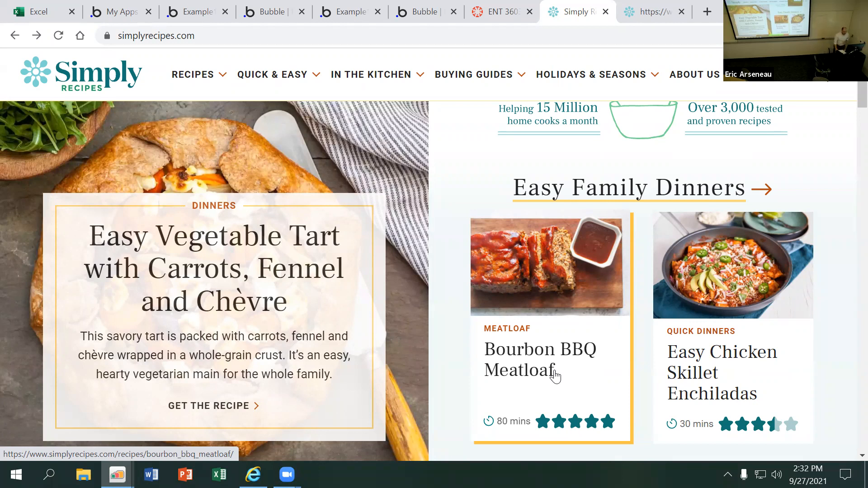
click(273, 11)
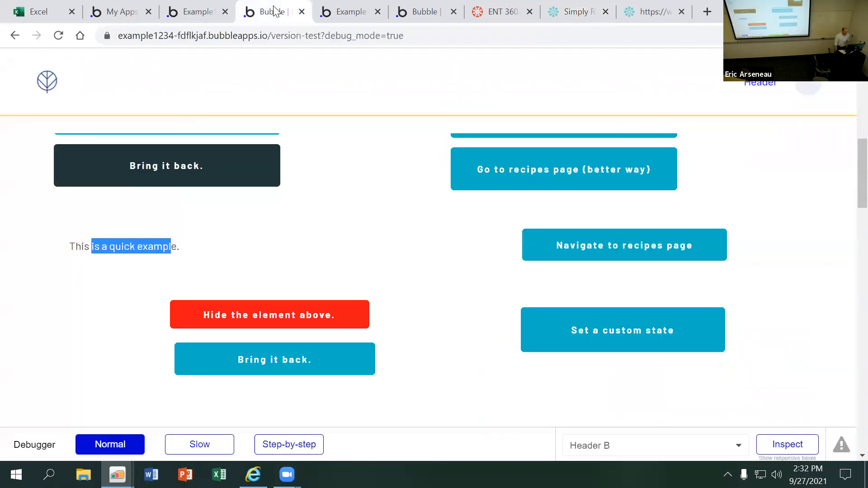
- Switch to the Simply Recipes site and open the Bourbon BBQ Meatloaf recipe to examine its times, servings and ingredients
click(187, 12)
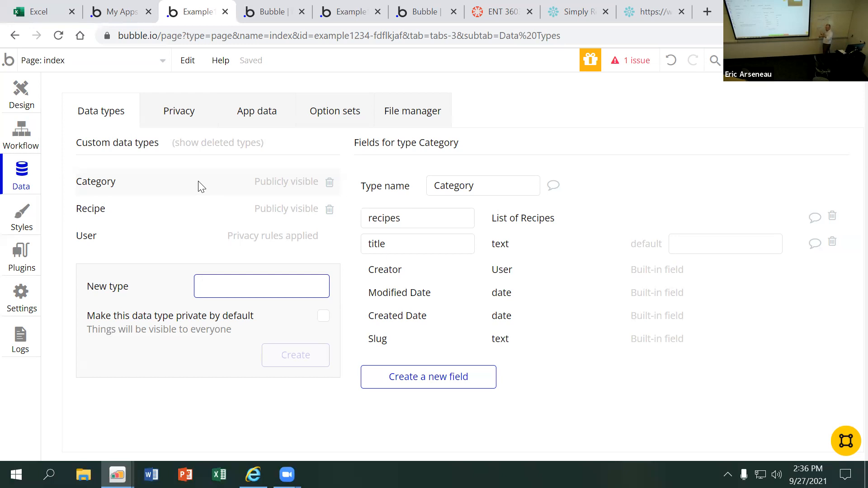
click(558, 13)
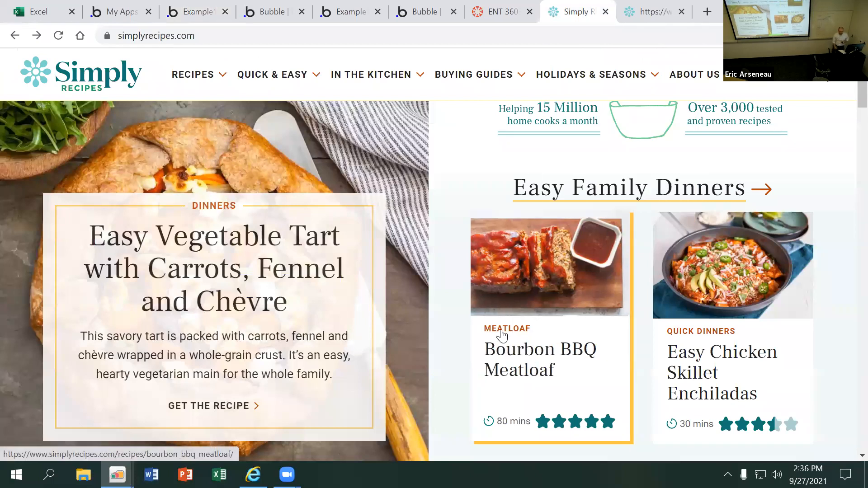
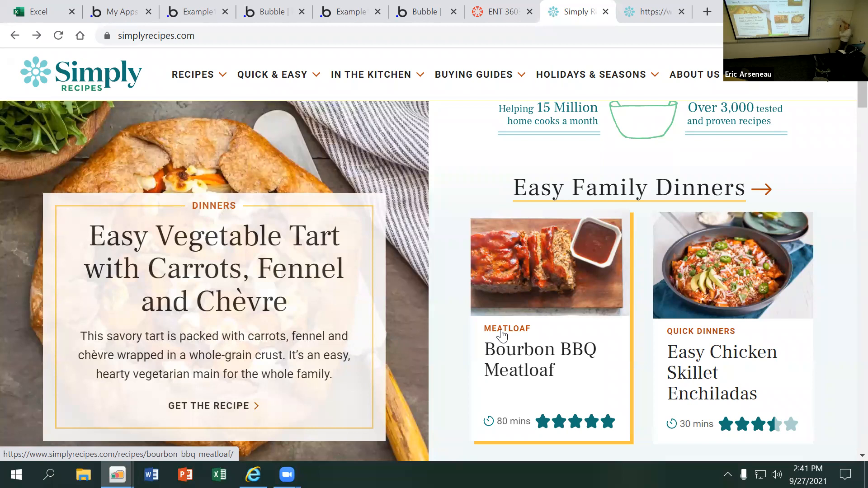
click(598, 346)
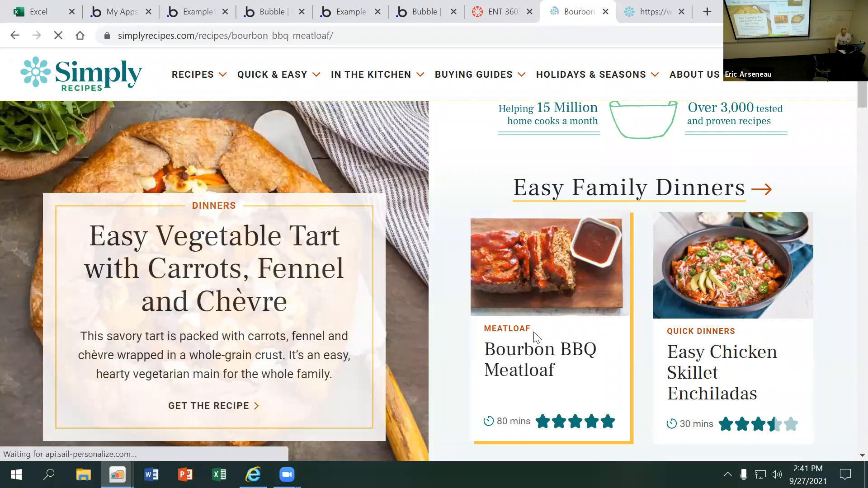
scroll(565, 337, down, 5)
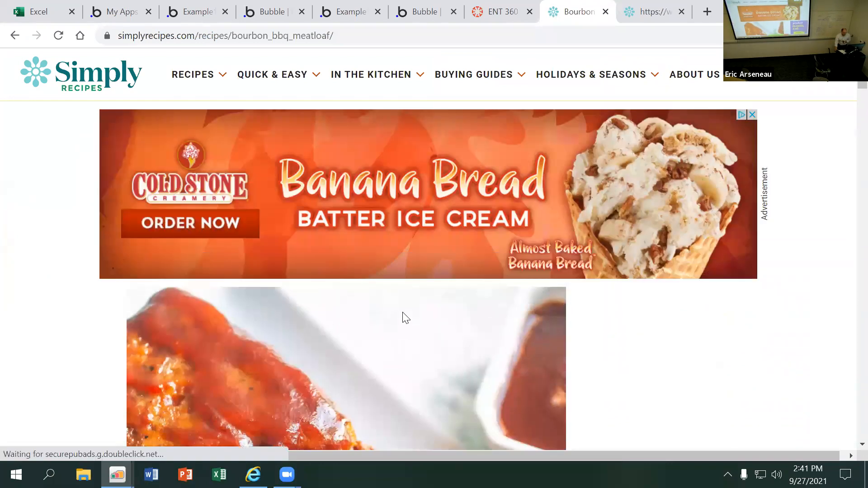
scroll(406, 389, down, 3)
scroll(406, 402, down, 15)
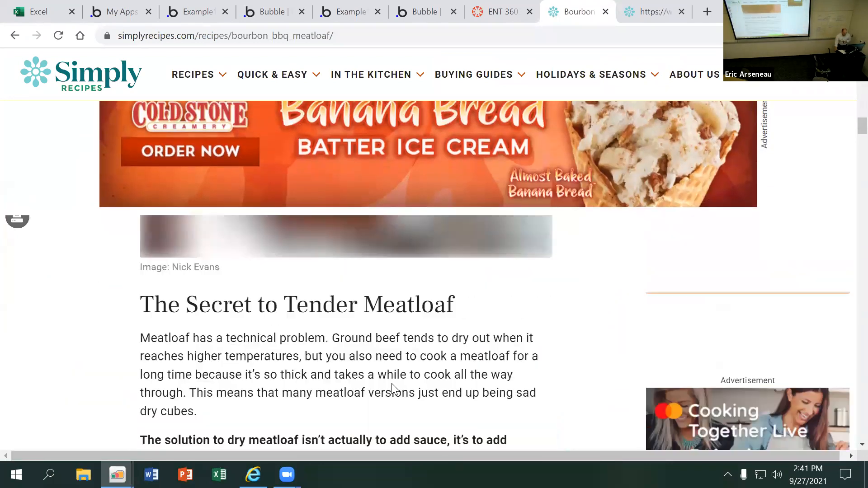
scroll(400, 379, down, 3)
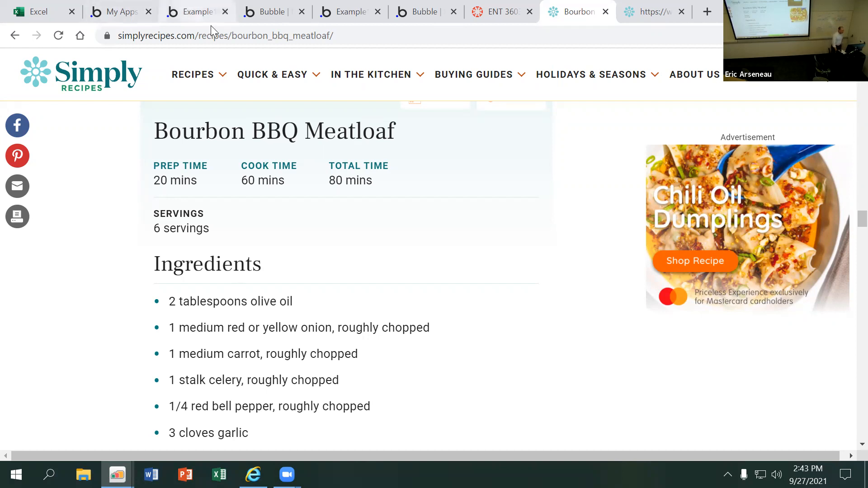
- Switch back to the Bubble editor and add a text field named first-name to the User data type
click(203, 15)
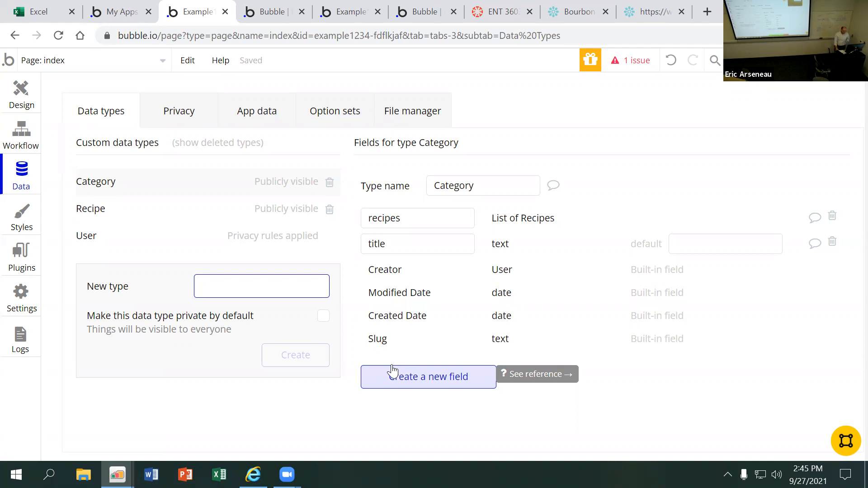
click(136, 245)
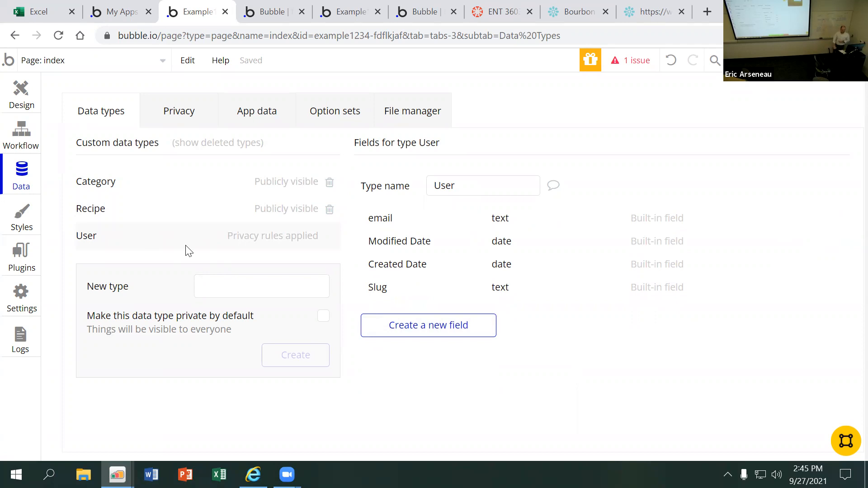
mouse_move(425, 223)
click(425, 329)
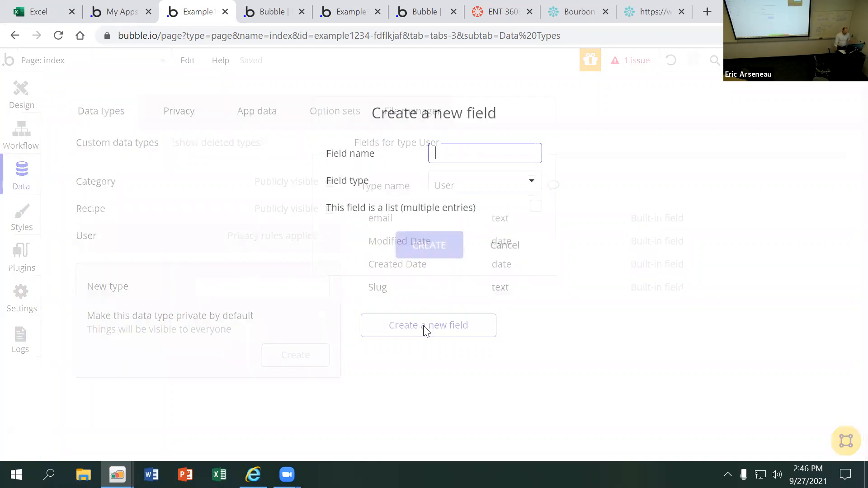
text(first-)
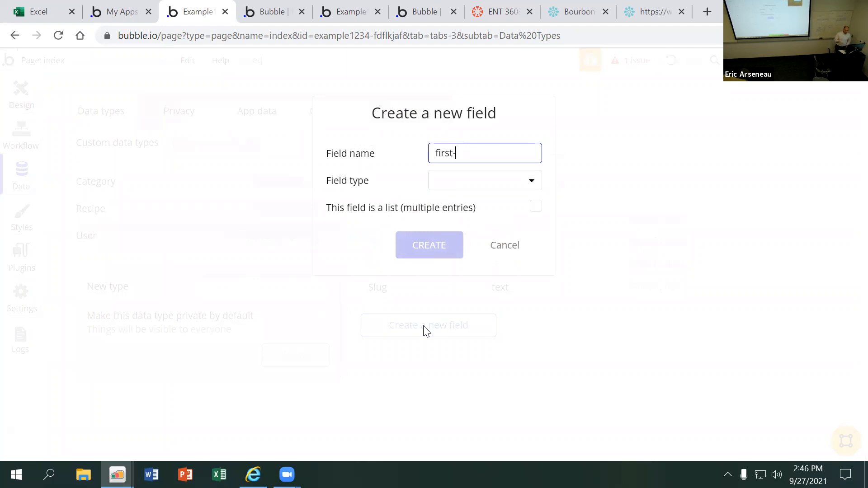
text(name)
click(457, 181)
click(455, 208)
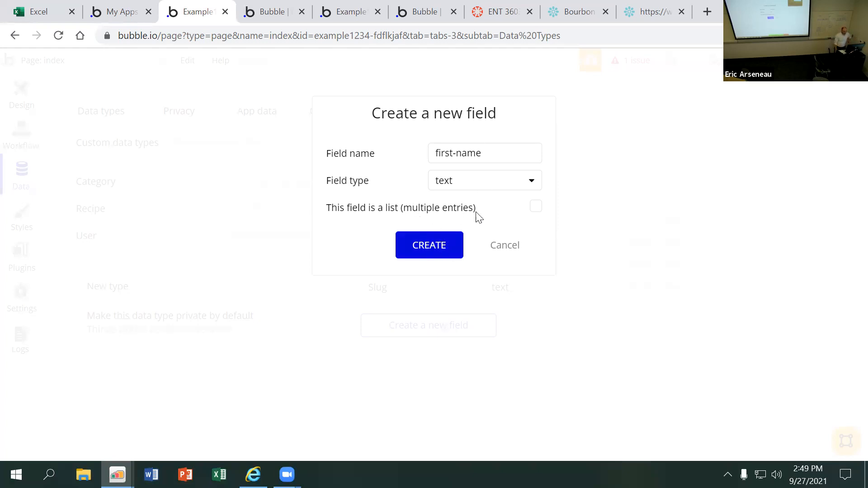
click(429, 244)
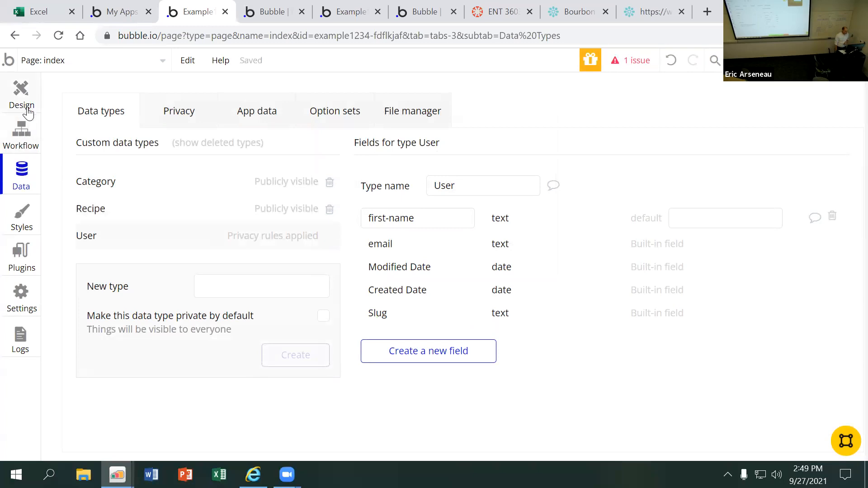
- Add a second text field named last-name to the User data type
click(21, 144)
click(22, 174)
click(446, 358)
text(last)
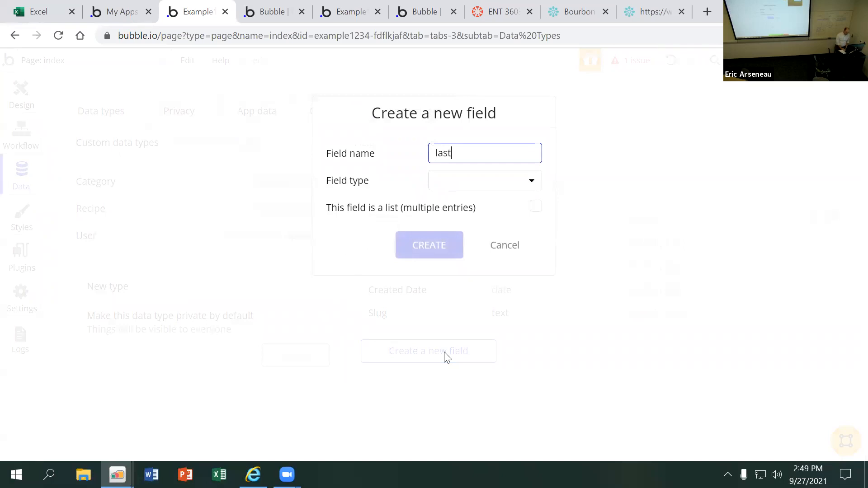
text(-name)
click(458, 183)
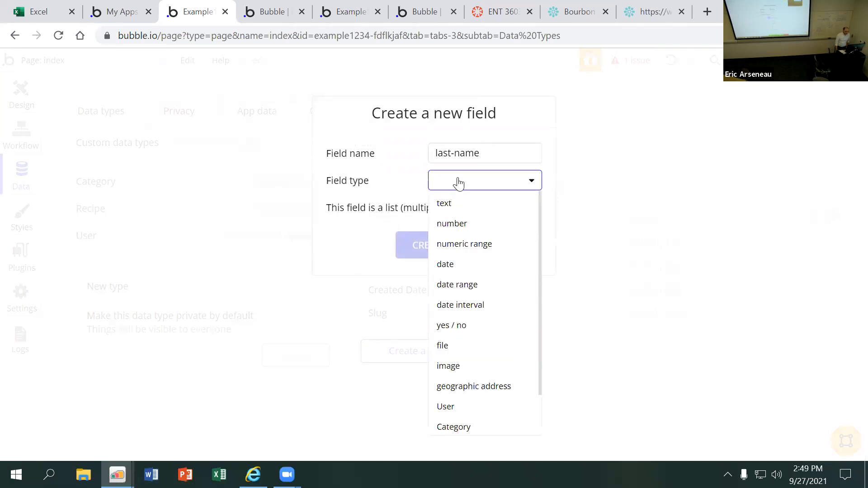
click(456, 205)
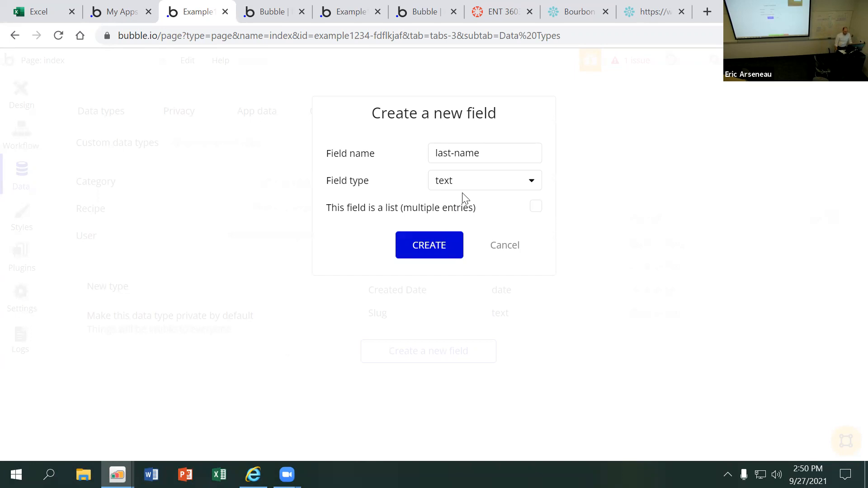
click(445, 247)
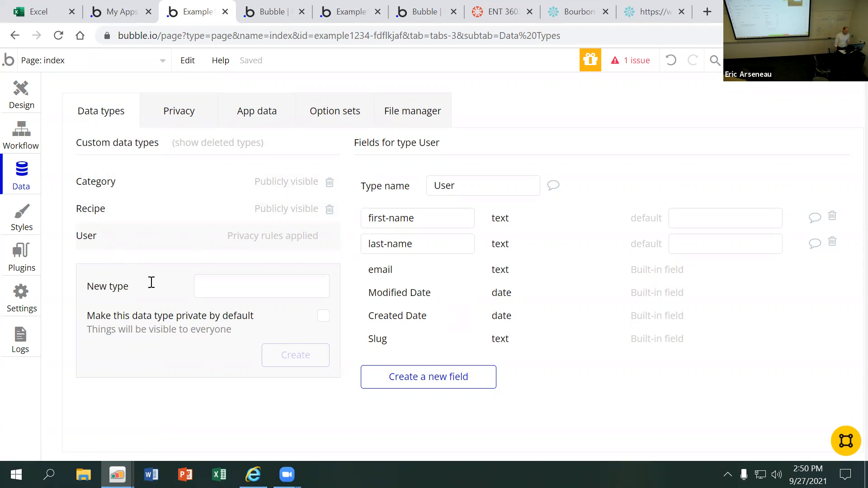
- Create a new custom data type named Recipes, leaving it not private by default
click(208, 280)
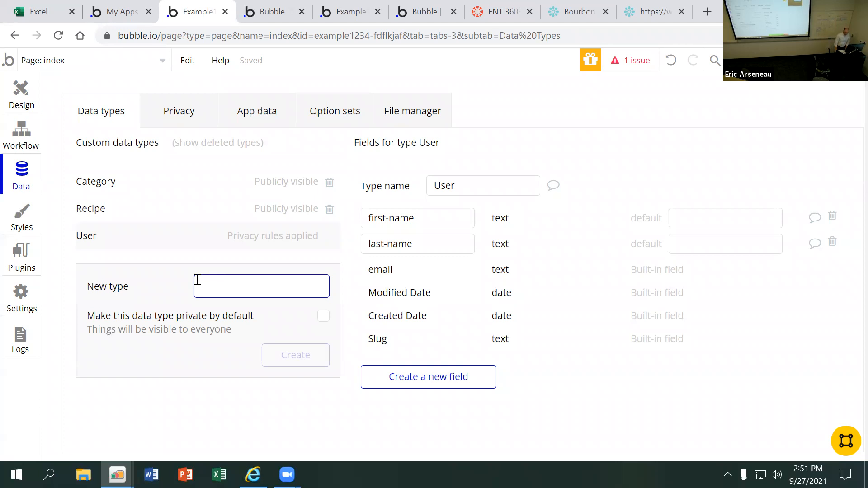
text(Recipes)
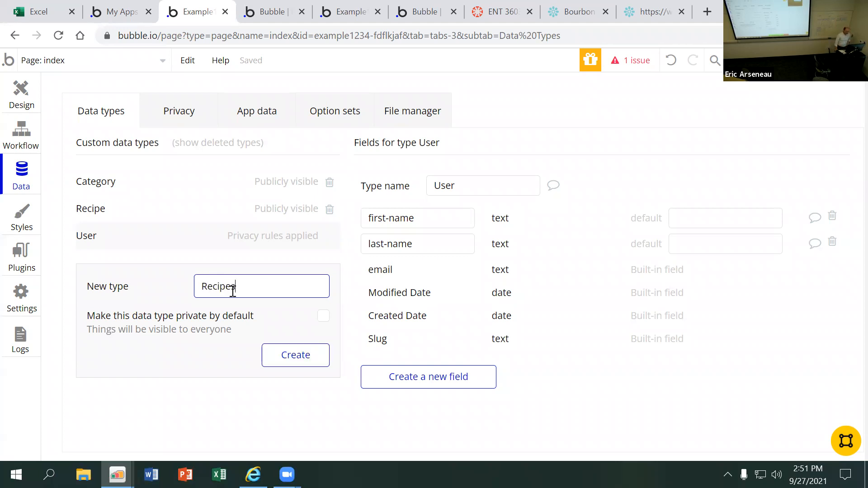
click(290, 358)
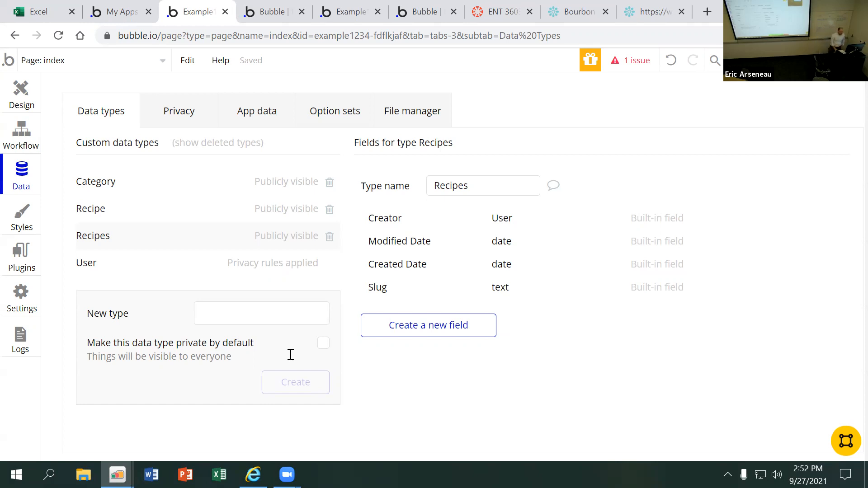
- Switch to the Bourbon BBQ Meatloaf recipe page and examine the recipe slug at the end of its web address
click(578, 12)
mouse_move(342, 64)
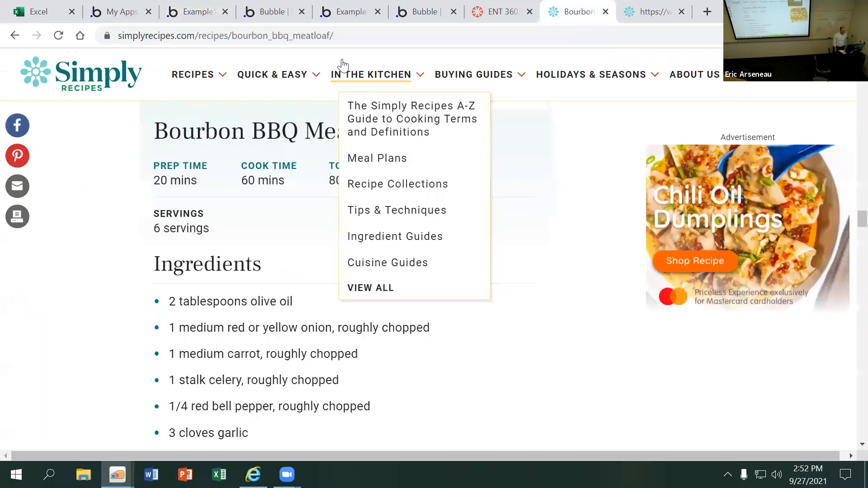
scroll(254, 253, up, 7)
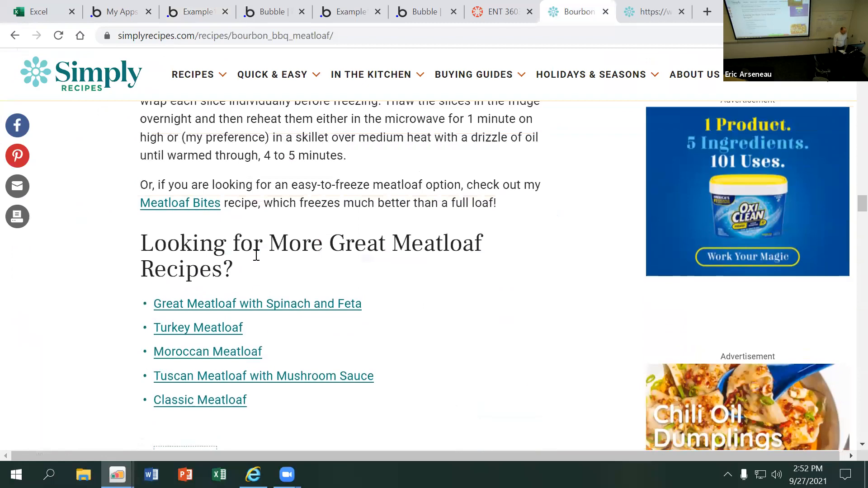
scroll(256, 254, up, 10)
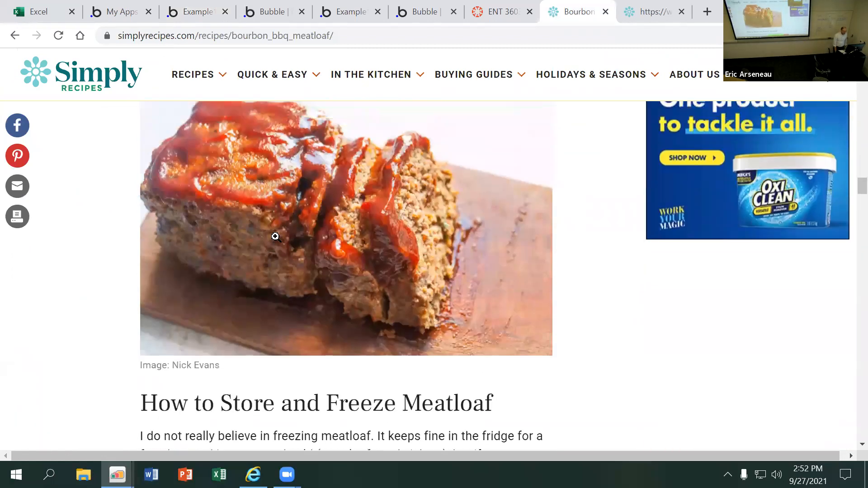
scroll(275, 237, up, 15)
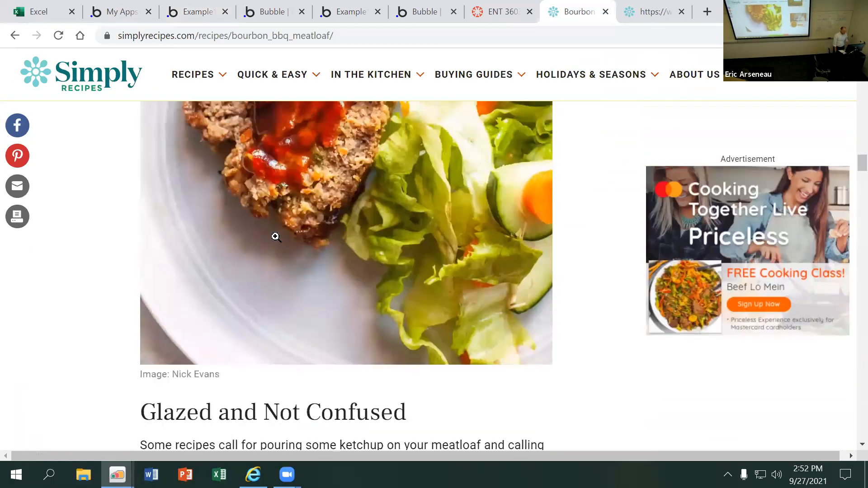
scroll(275, 237, up, 10)
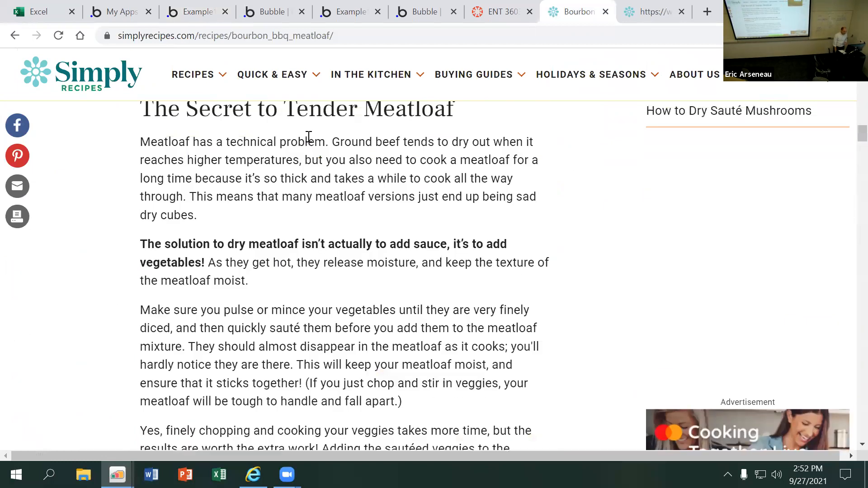
click(234, 37)
click(286, 38)
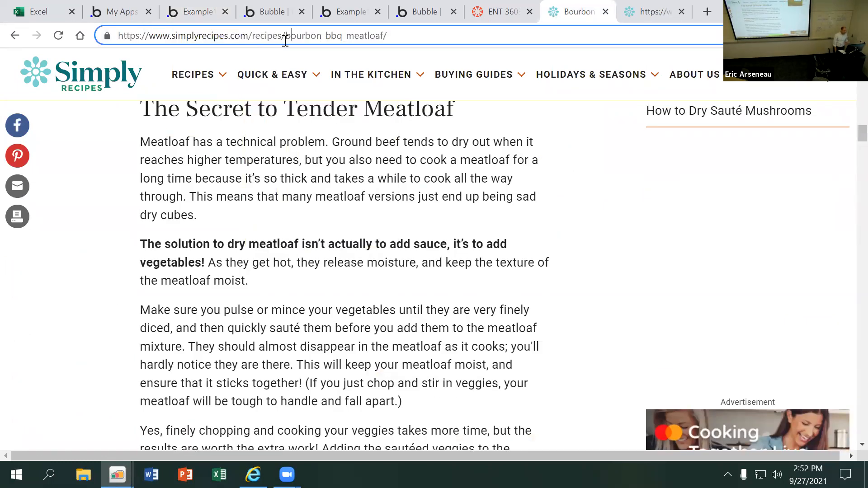
drag(286, 37, 381, 35)
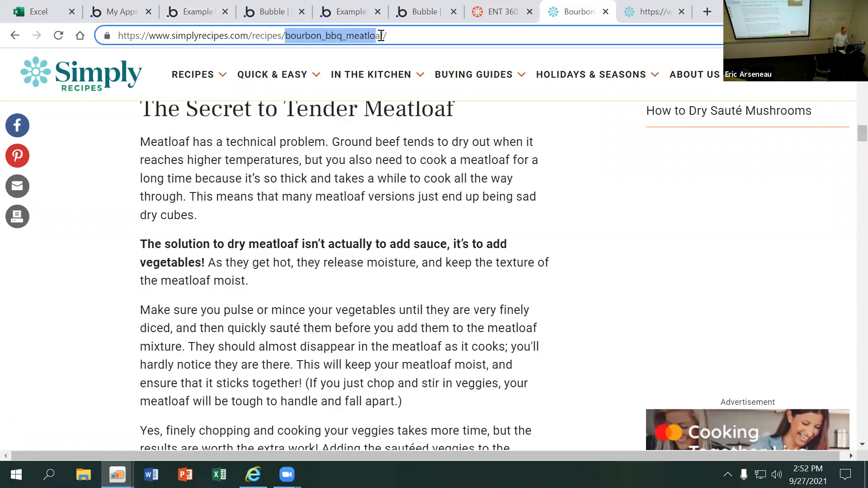
click(398, 36)
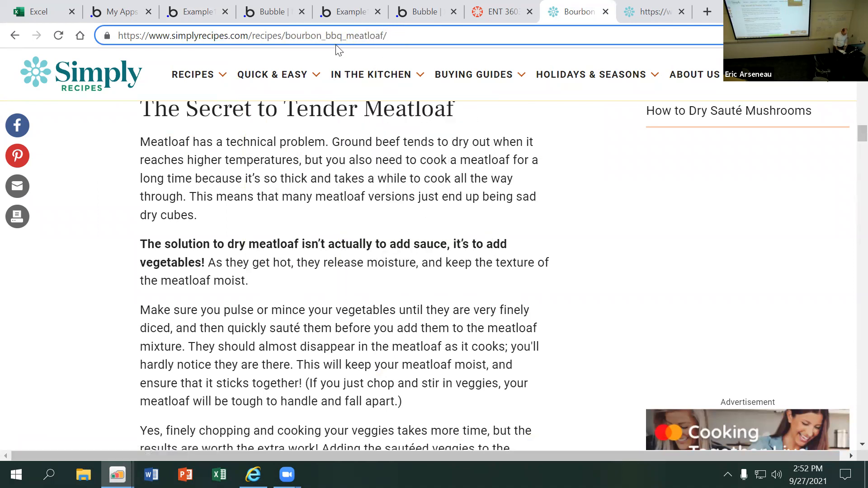
click(335, 45)
key(BackSpace)
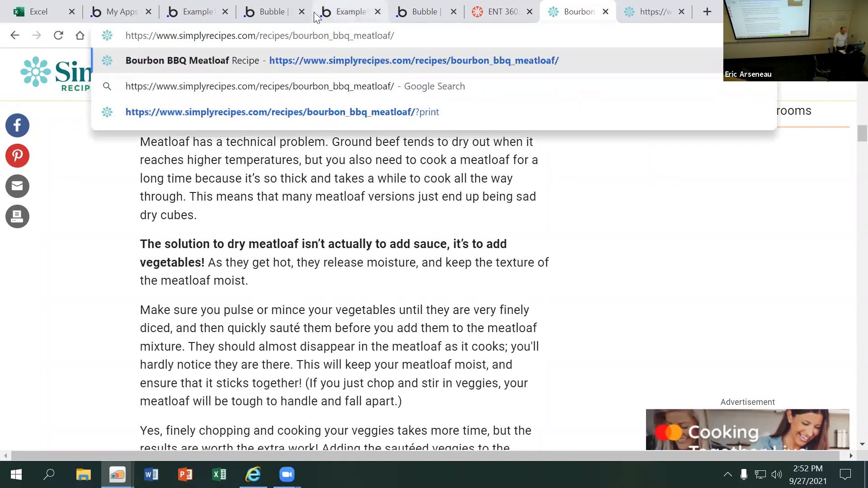
click(428, 37)
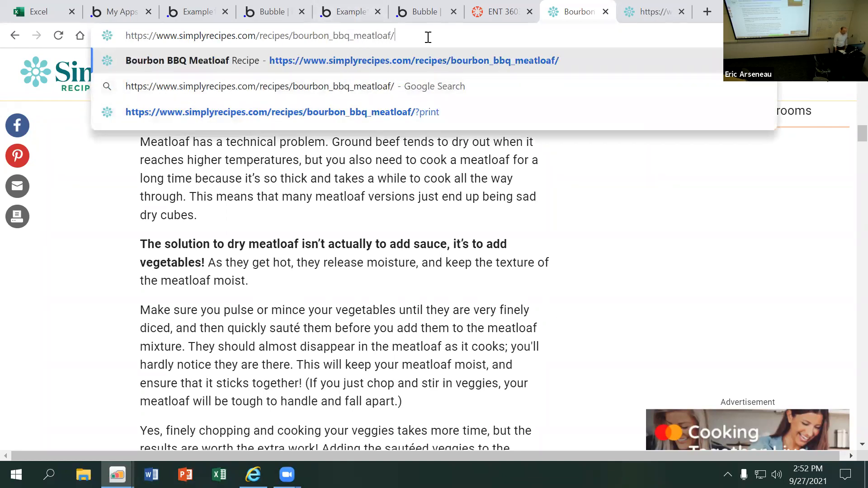
click(524, 251)
- Open the Lunch Recipes category page on Simply Recipes and examine the slug in its web address
mouse_move(190, 75)
click(219, 136)
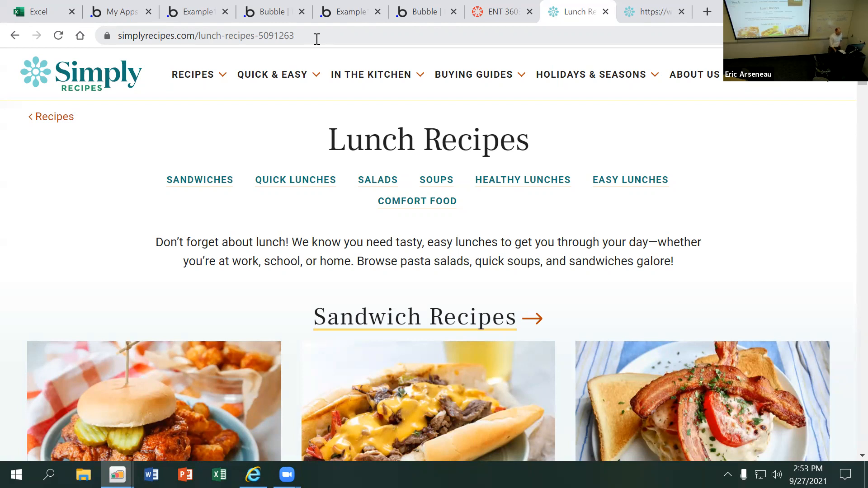
click(275, 36)
click(262, 35)
click(362, 35)
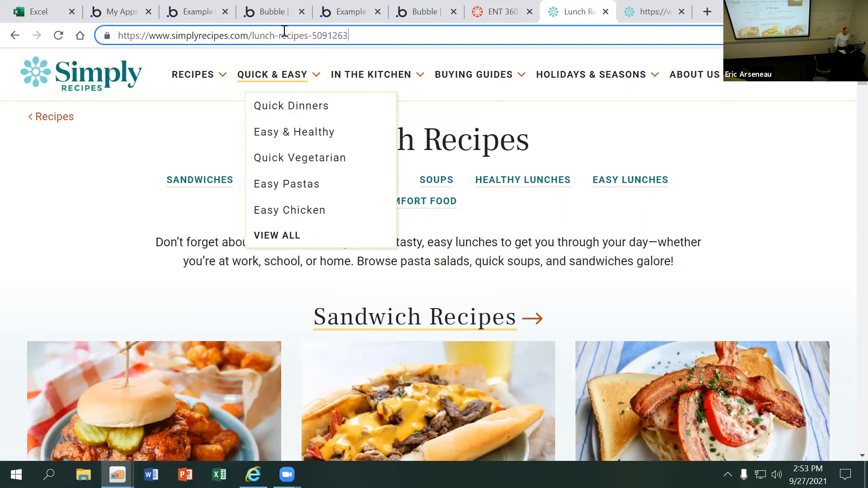
- Return to the meatloaf recipe page and select the slug bourbon_bbq_meatloaf in its web address
click(14, 36)
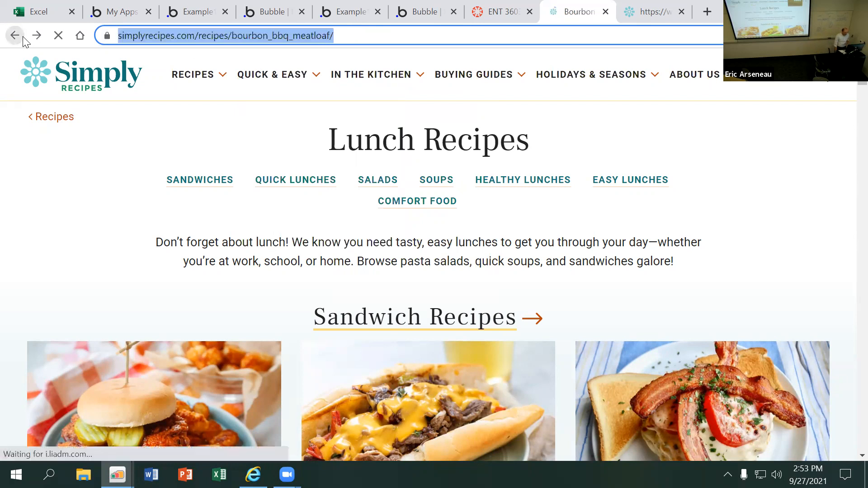
click(352, 35)
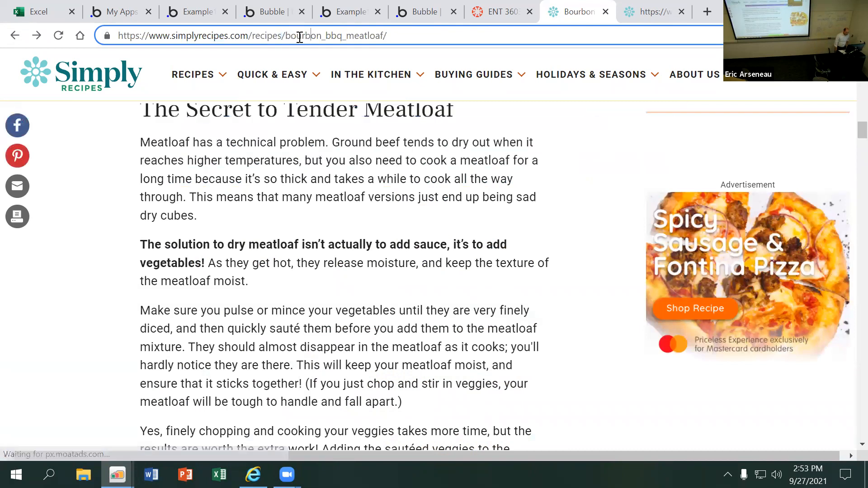
drag(285, 35, 383, 35)
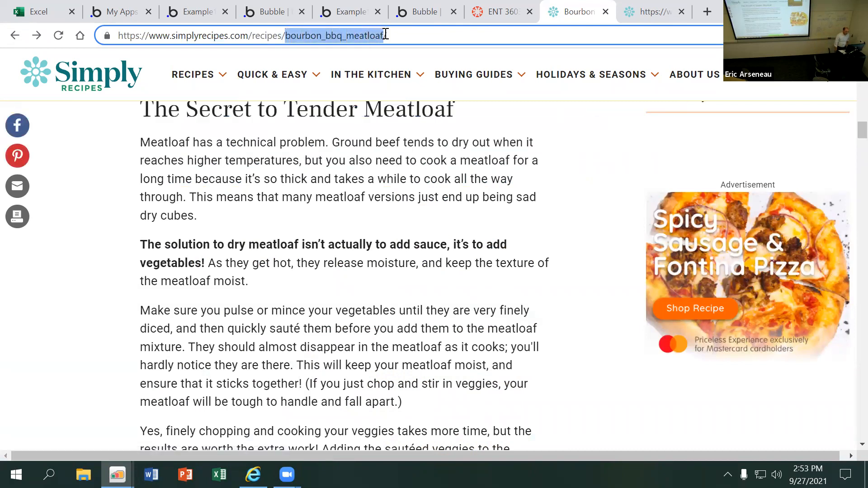
- Switch back to the Bubble editor's data types and add a text field named title to the Recipes type
mouse_move(374, 81)
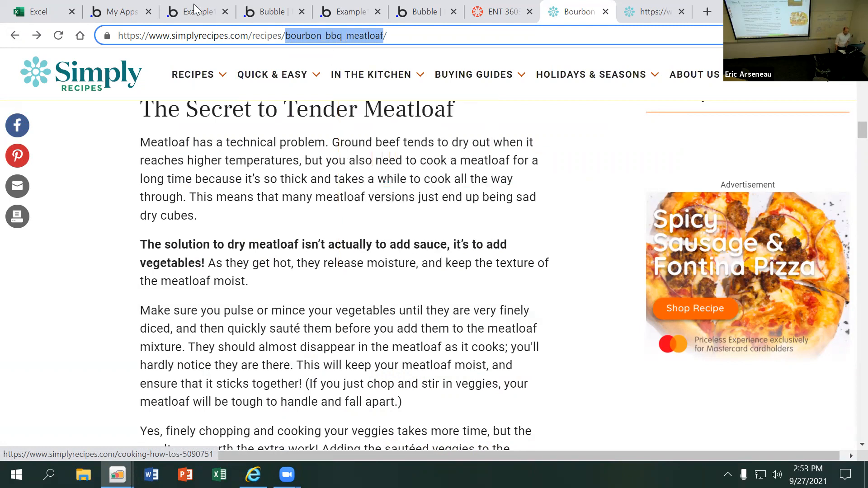
click(107, 12)
click(189, 12)
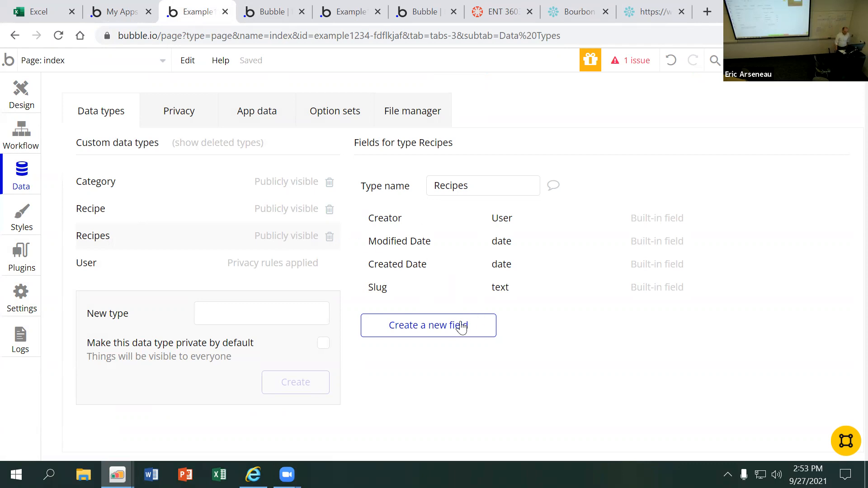
click(433, 326)
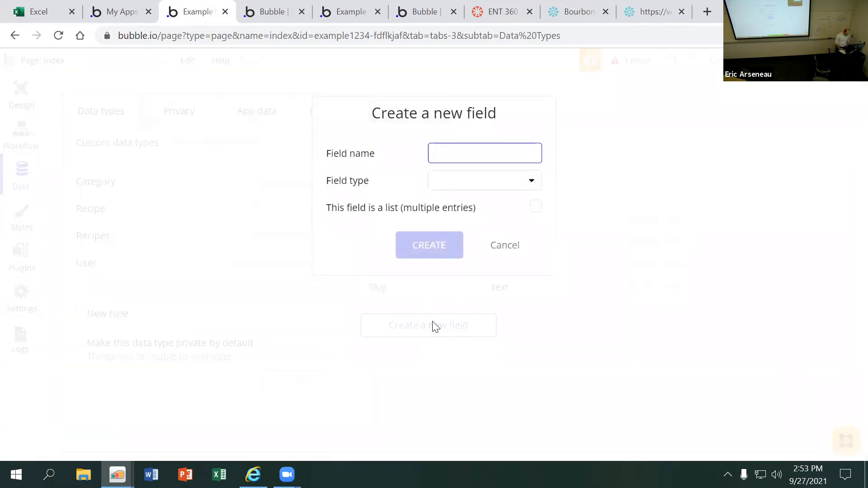
text(title)
click(479, 189)
click(477, 207)
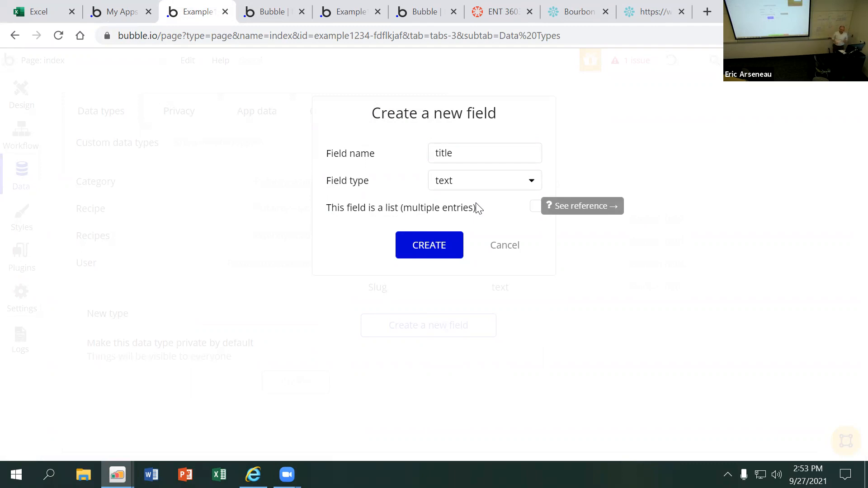
click(428, 245)
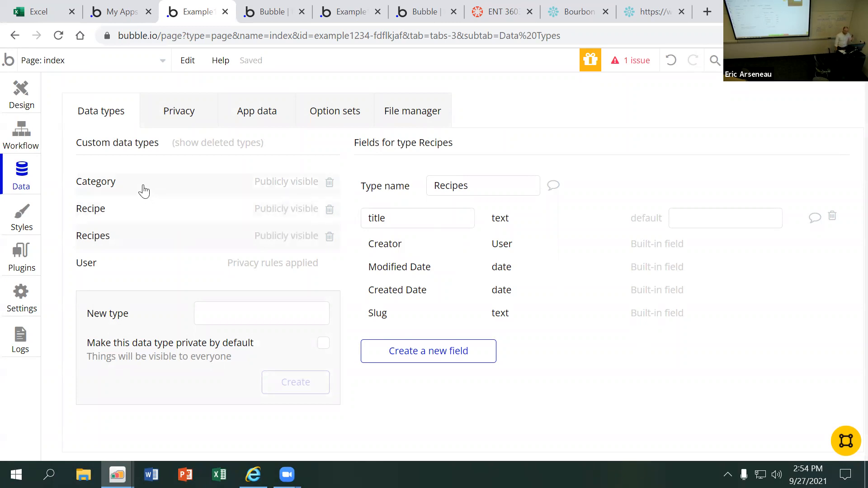
- Open the fields of the Category data type and try entering Category as a new type name, clearing it again
click(118, 186)
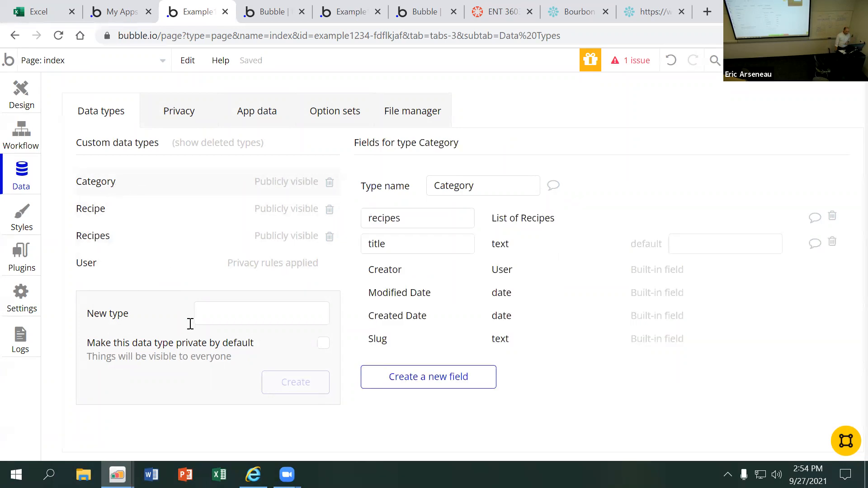
click(228, 310)
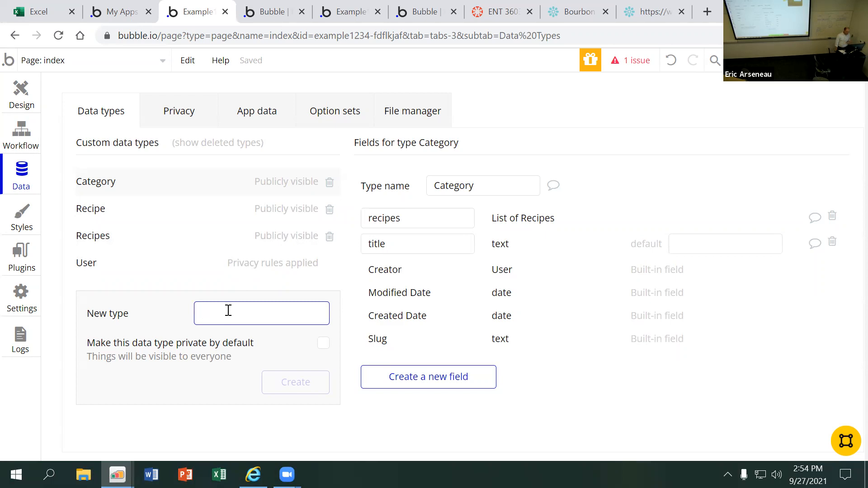
text(Category)
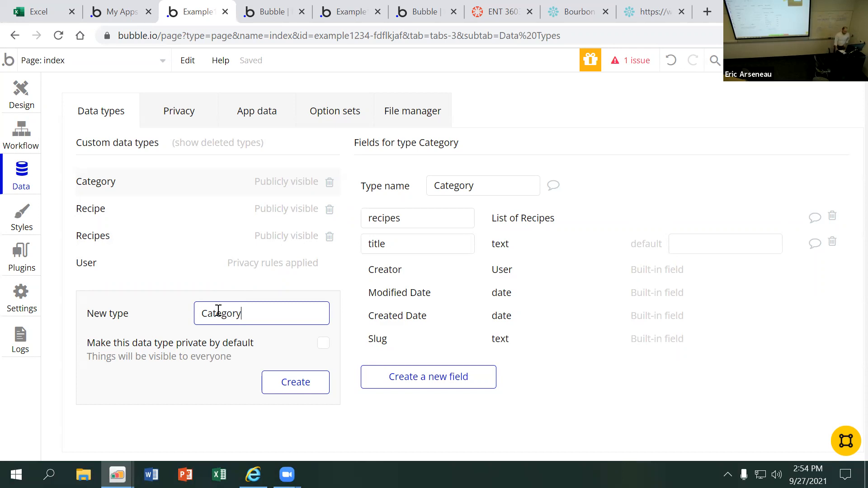
key(BackSpace)
key(BackSpace)
key(BackSpace)
key(BackSpace)
key(BackSpace)
key(BackSpace)
key(BackSpace)
key(BackSpace)
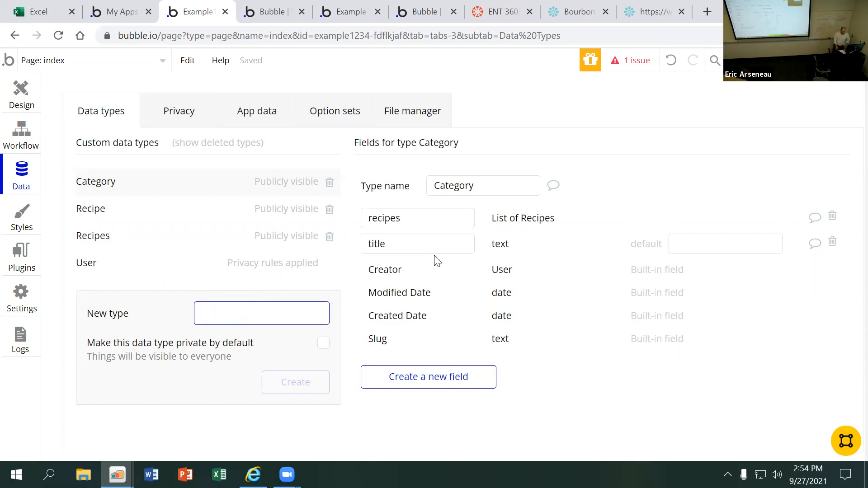
- Try setting up a text field named title for the Category data type, then cancel it
click(409, 250)
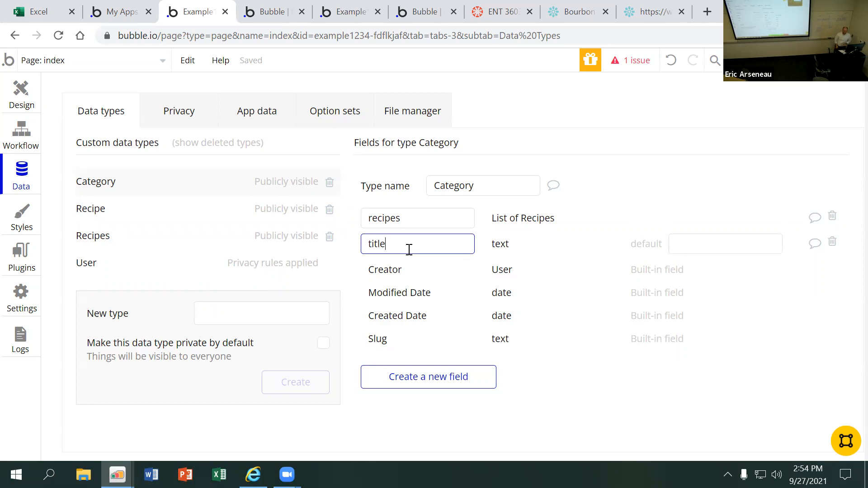
click(441, 383)
text(title)
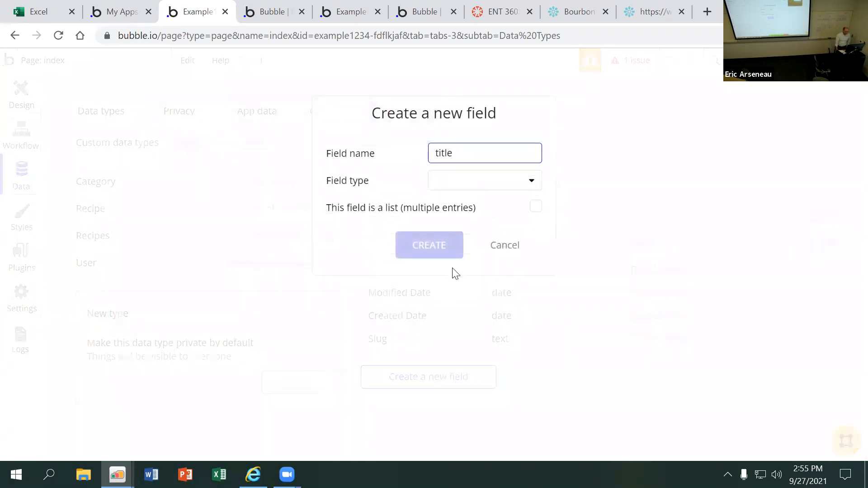
click(457, 186)
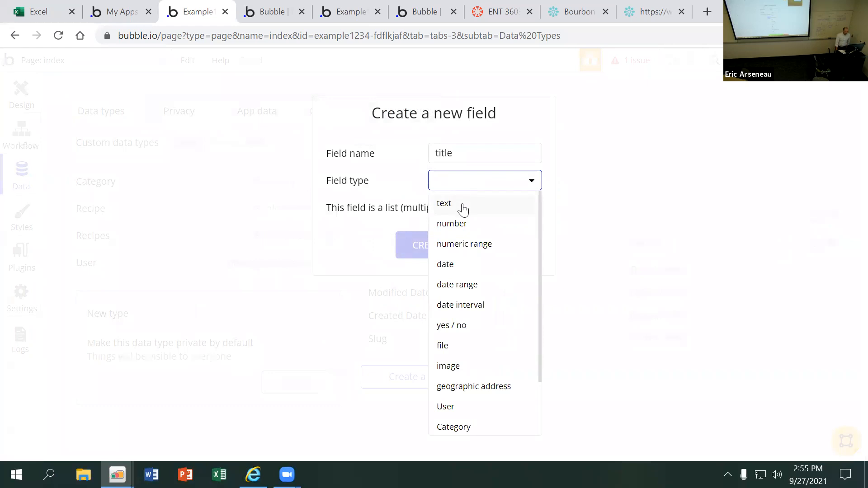
click(464, 209)
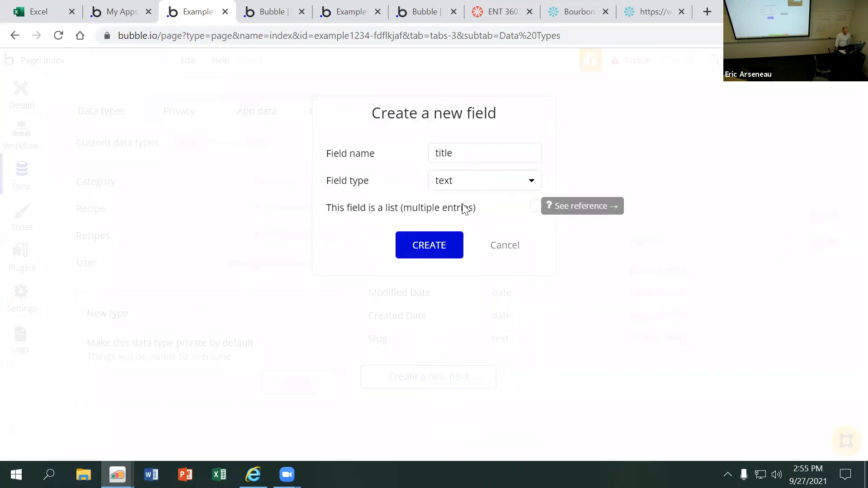
click(498, 246)
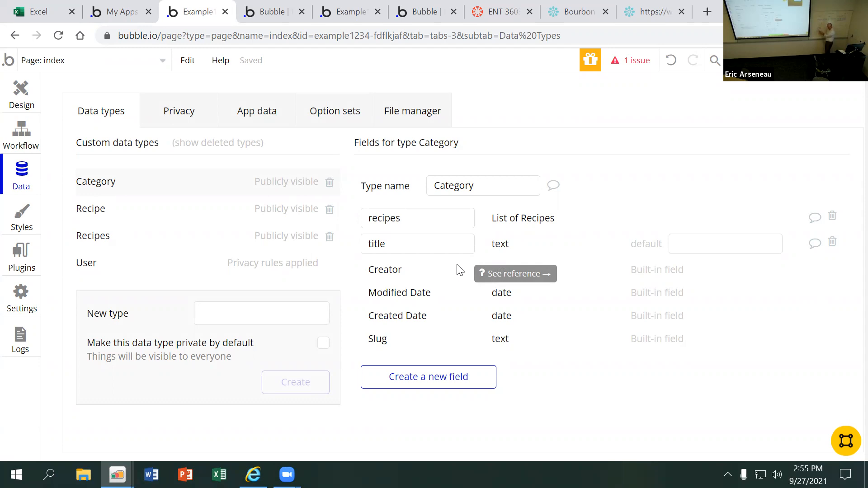
- Try to add a field named recipes to the Category type, with field type Recipe and multiple entries allowed
click(422, 387)
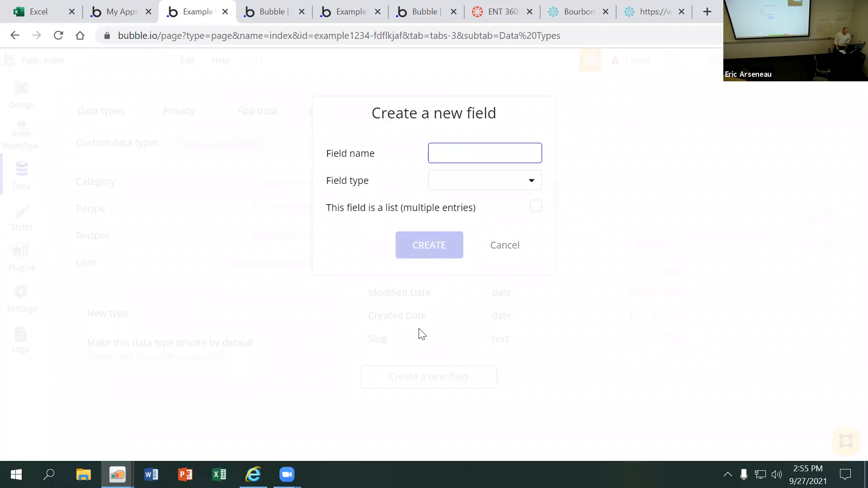
text(recipes)
click(465, 183)
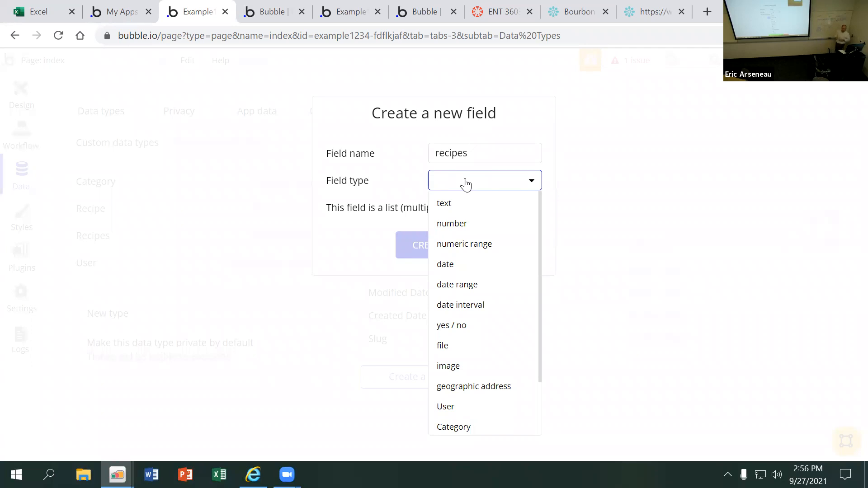
scroll(489, 321, down, 2)
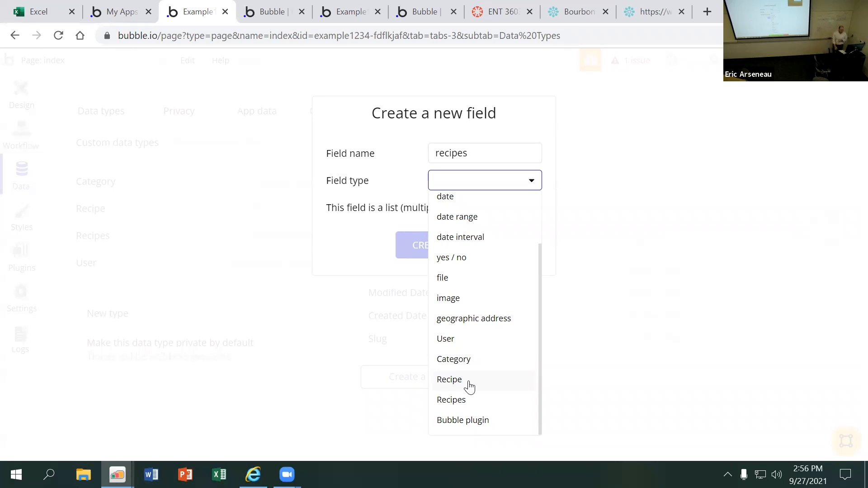
click(452, 380)
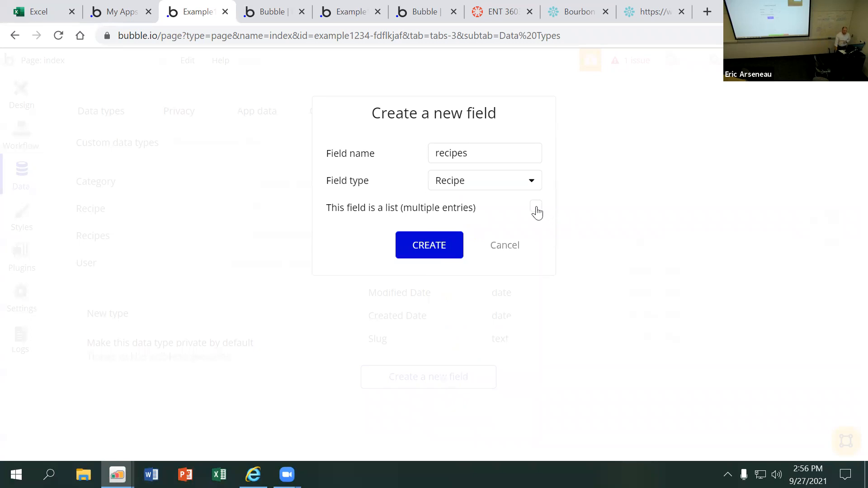
click(536, 209)
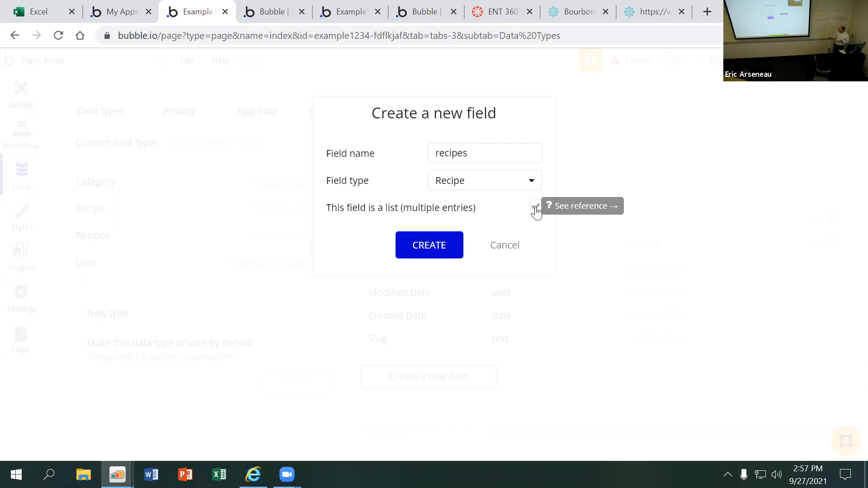
click(446, 246)
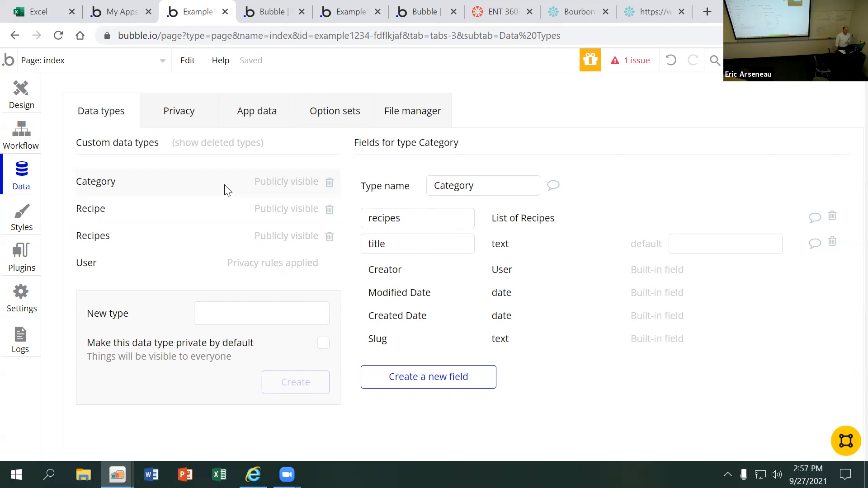
- Try setting up the Category type's recipes field with the text type instead, then cancel the new field
click(451, 382)
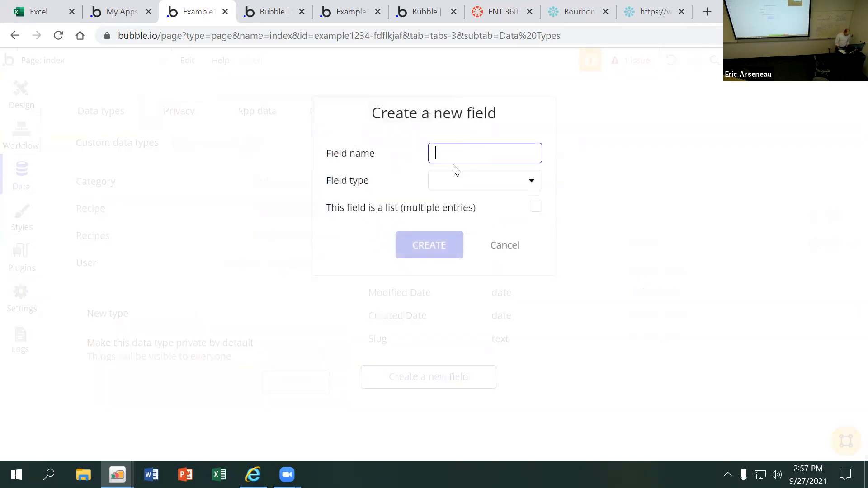
text(recipes)
click(469, 188)
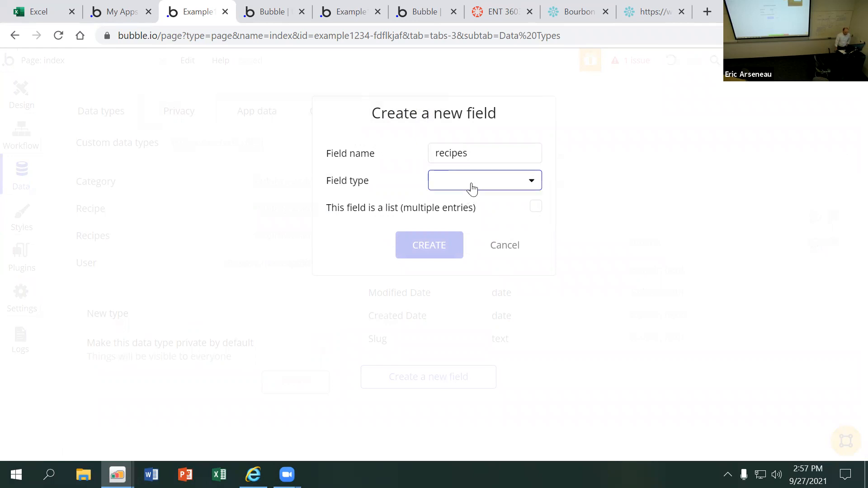
scroll(495, 319, down, 2)
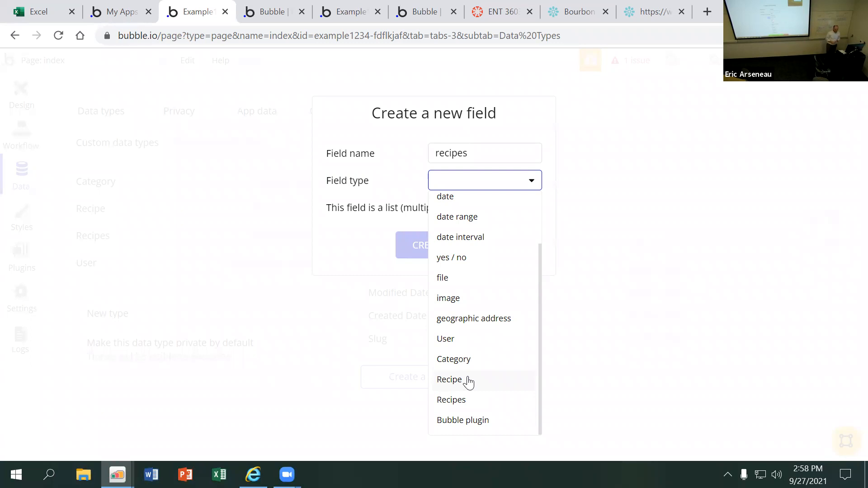
click(417, 165)
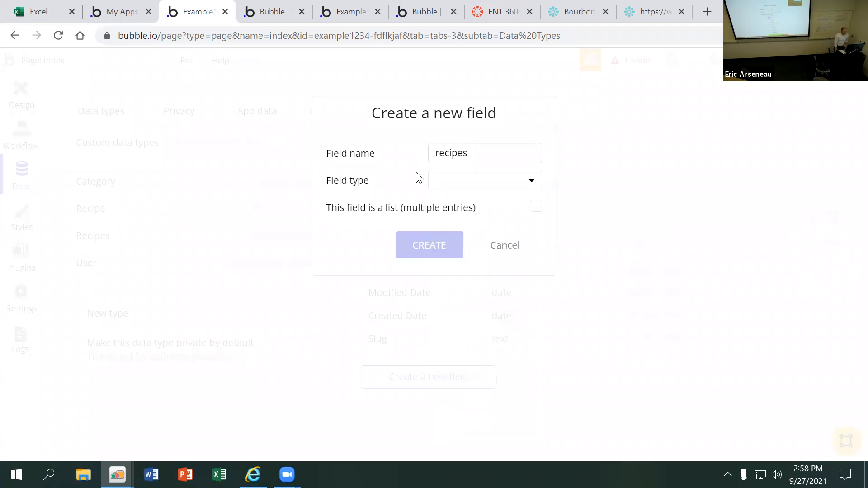
click(485, 183)
scroll(467, 199, up, 2)
click(467, 209)
mouse_move(467, 209)
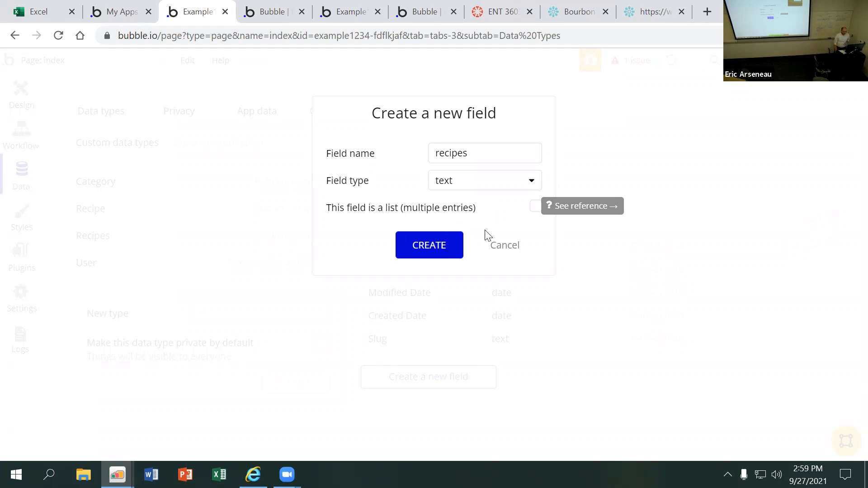
click(511, 252)
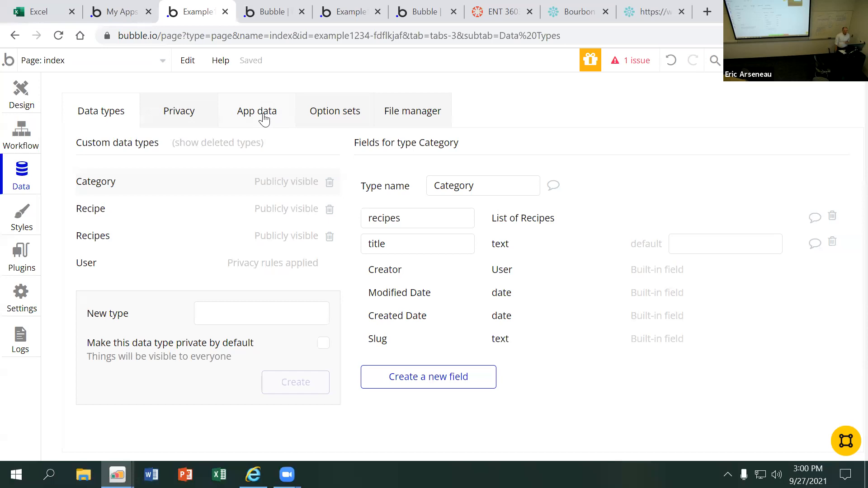
- Open the first All Recipes view in the app data and bring up the form for a new Recipe entry
click(264, 120)
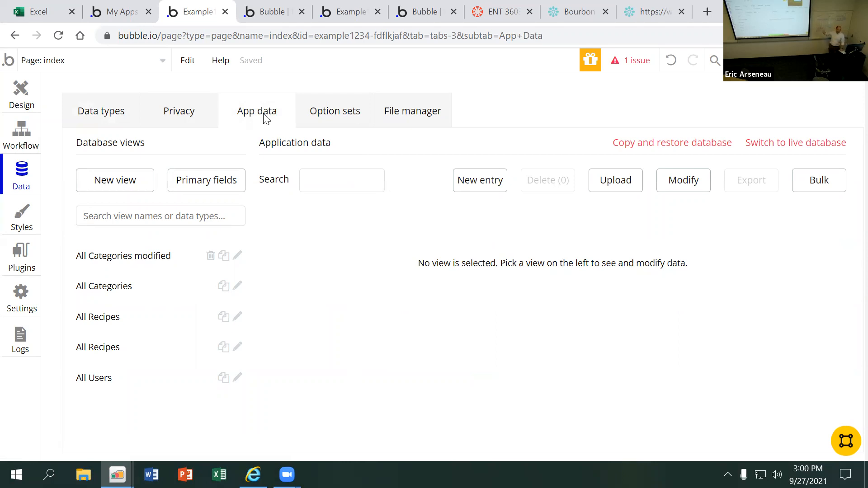
click(146, 320)
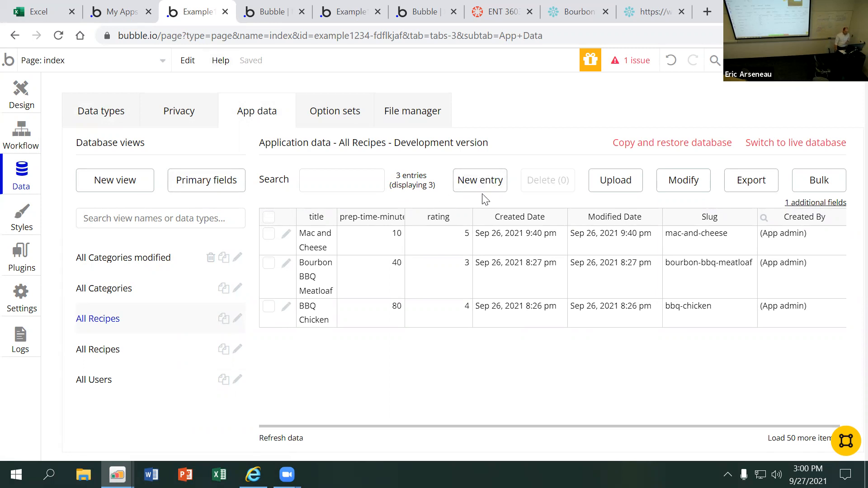
click(478, 181)
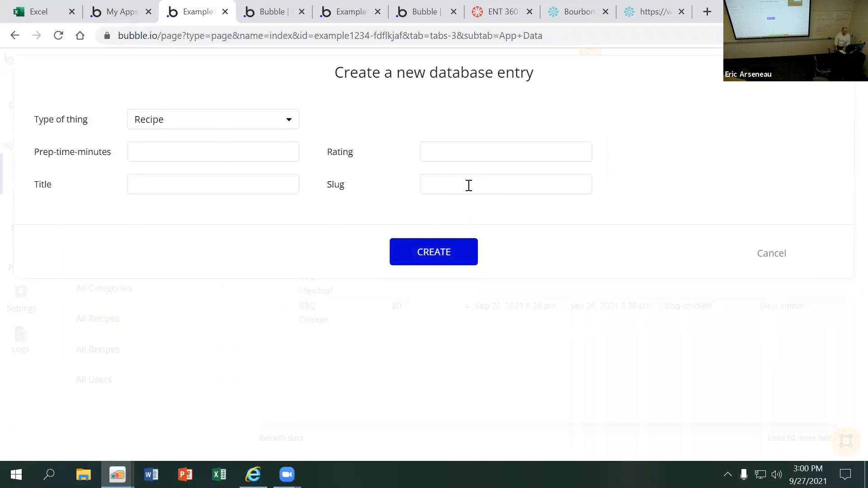
- Switch to Excel and create a blank workbook
click(219, 474)
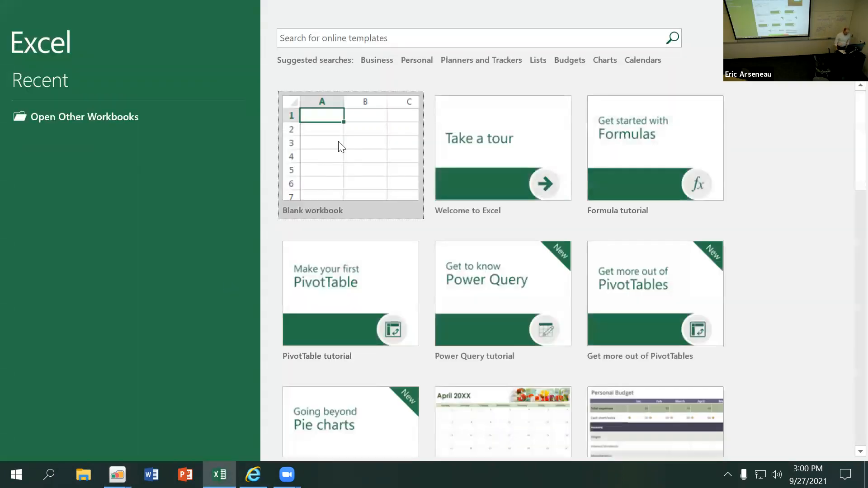
click(336, 147)
click(78, 199)
- Enter the column headers Title in cell A1 and Ingredient 1 in cell B1
click(49, 174)
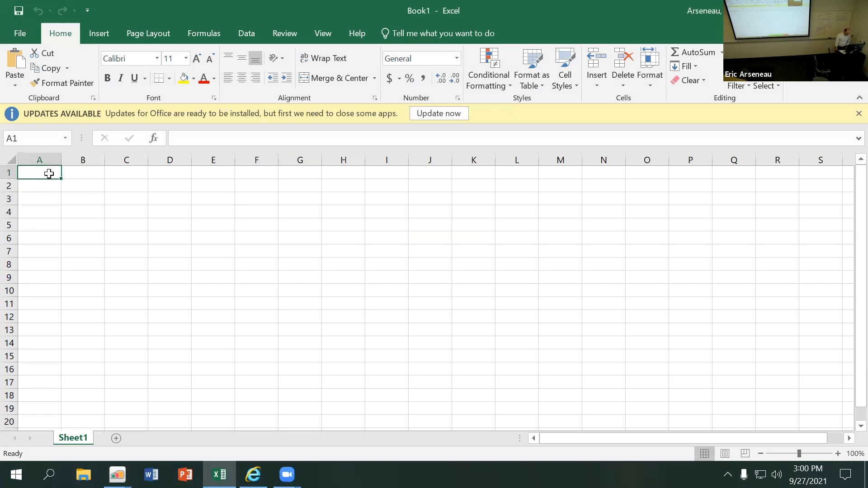
text(Title)
key(Tab)
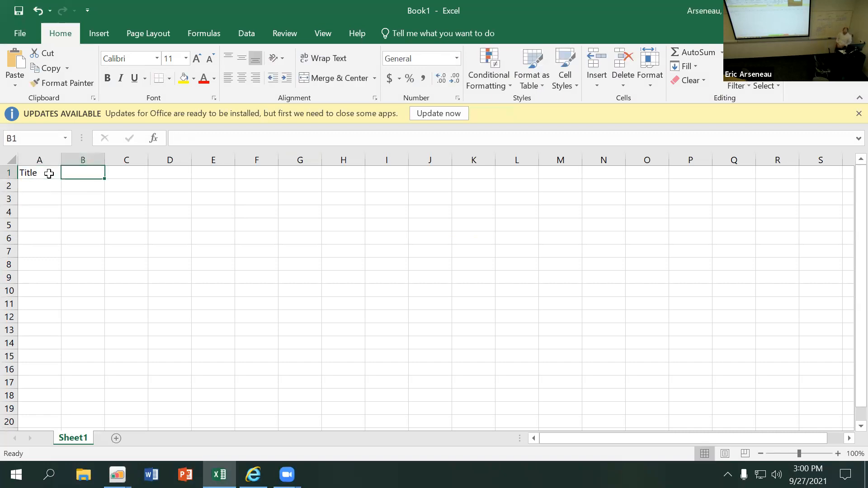
text(Ingredient 1)
key(Return)
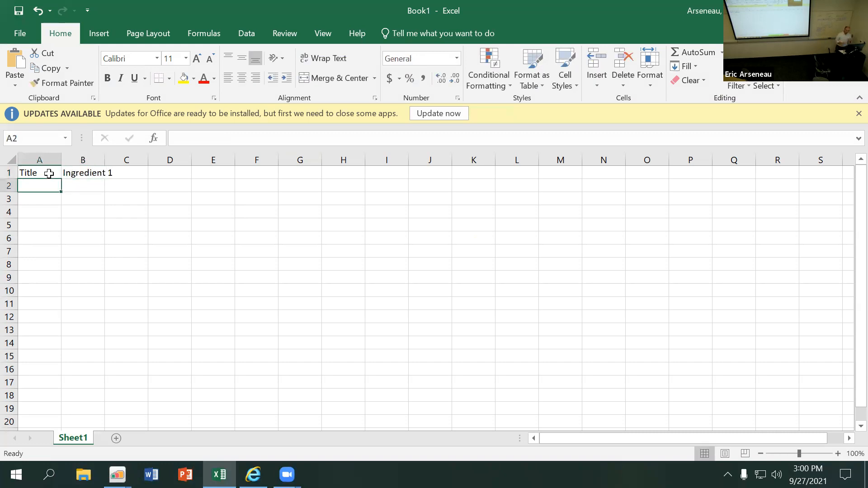
- Enter the placeholder values asd;lfkj in A2 and asdlkjfl; in B2, and select the range A2:C2
text(asd;lfkj)
key(Tab)
text(asdlkjfl;)
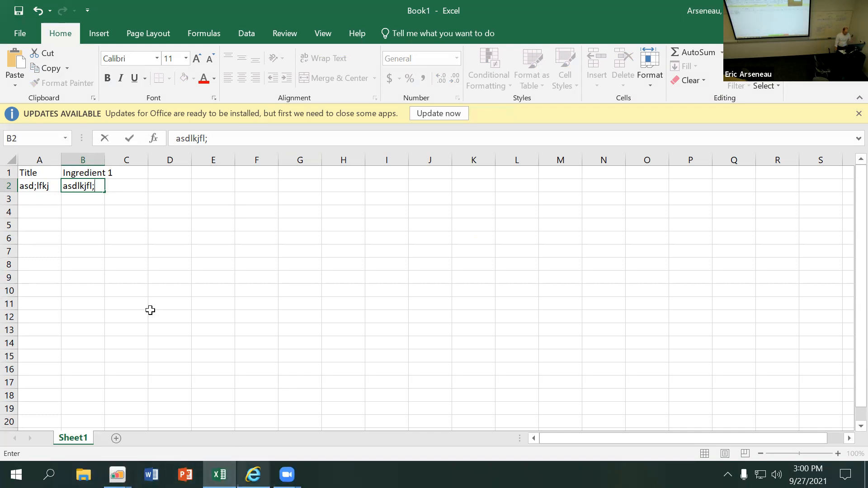
drag(46, 190, 120, 185)
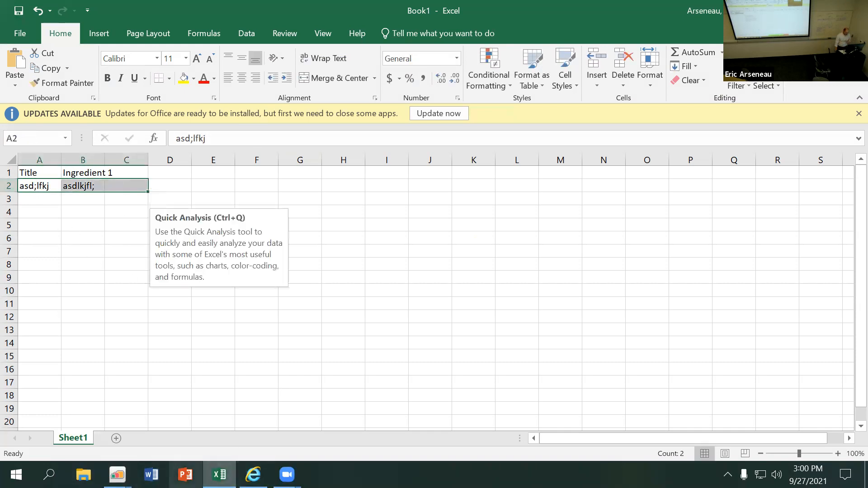
- Switch back to the browser and examine the title and header area of the Bourbon BBQ Meatloaf page on Simply Recipes
click(117, 474)
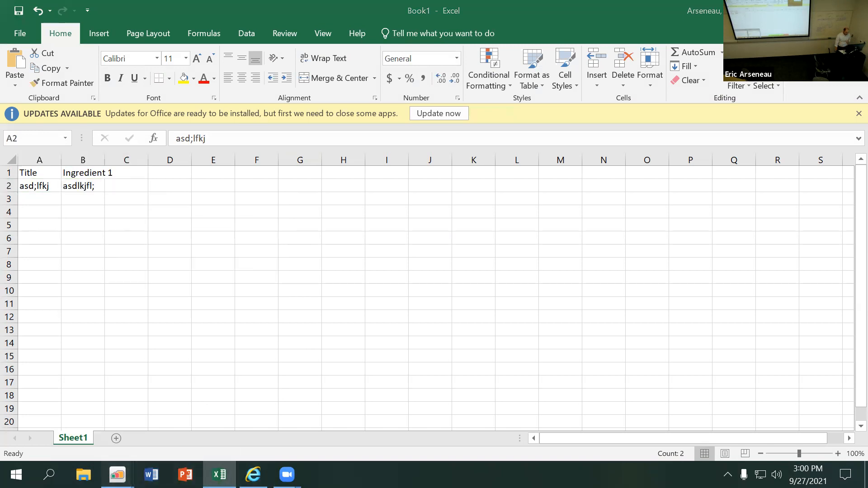
click(110, 430)
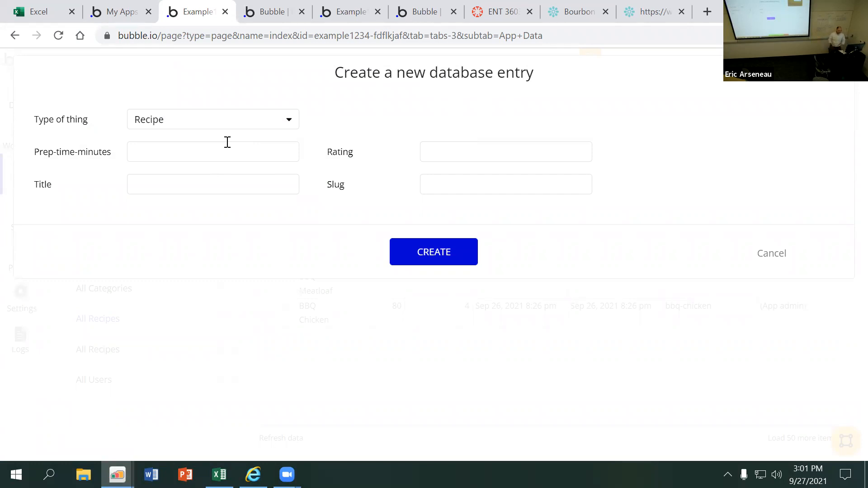
click(581, 14)
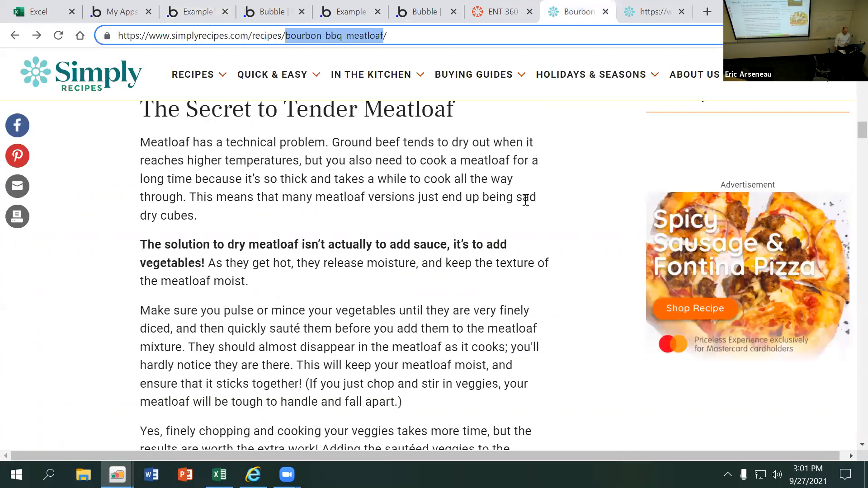
scroll(494, 234, up, 10)
scroll(494, 234, up, 15)
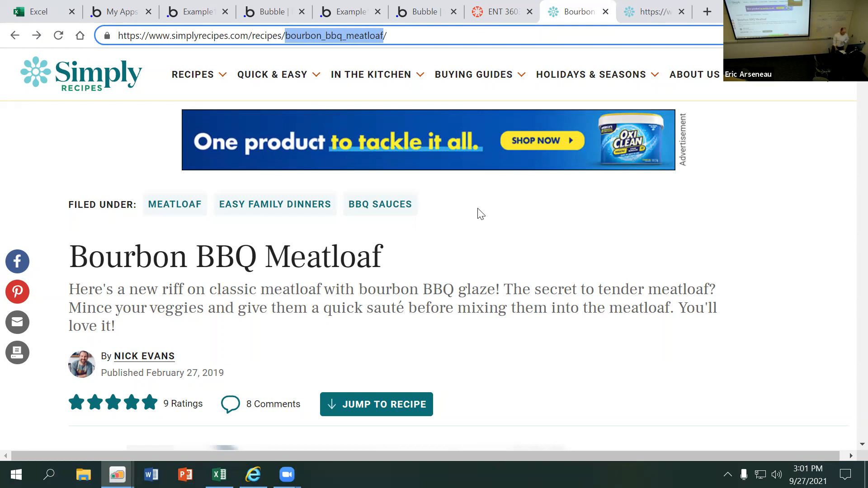
drag(105, 259, 290, 268)
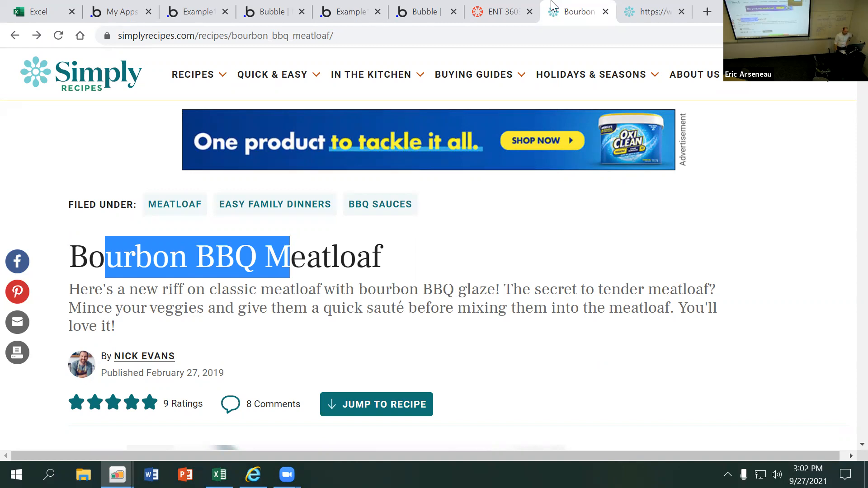
- Return to the app's new Recipe entry form and set Prep-time-minutes to 40 and Rating to 5
click(122, 12)
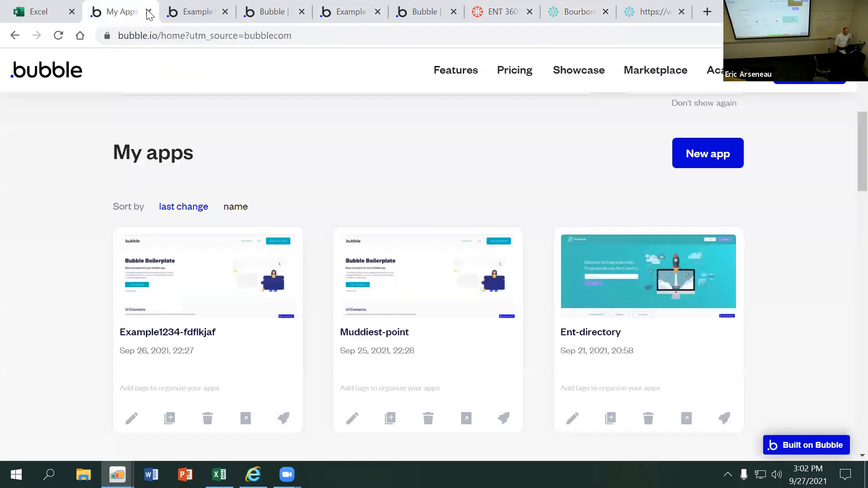
click(207, 13)
click(225, 150)
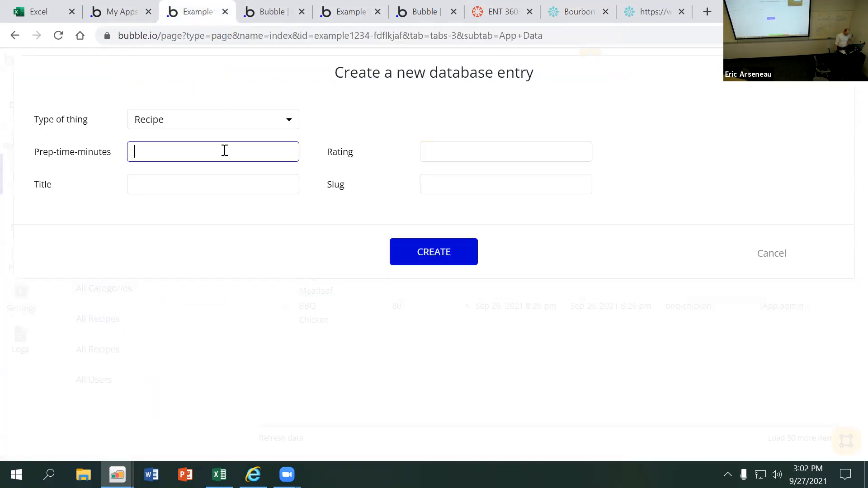
text(40)
key(Tab)
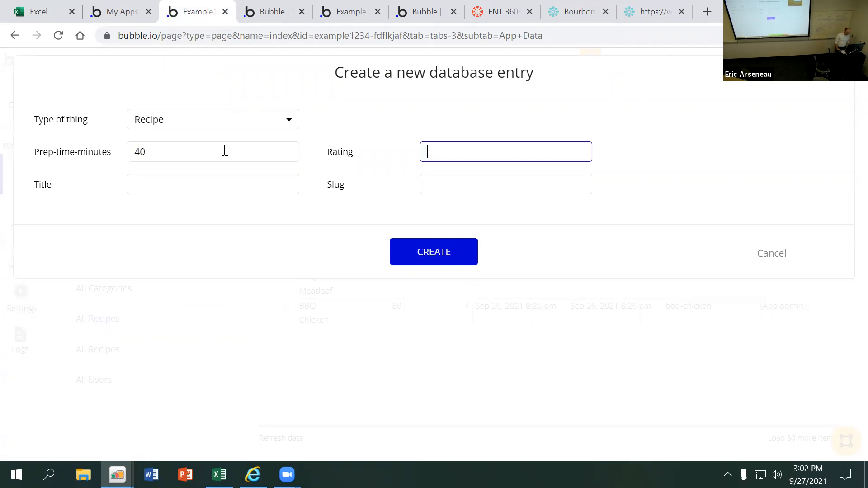
text(5)
- Enter Lasagna as the title and lasagna as the slug of the new Recipe entry
click(205, 185)
text(BB)
key(BackSpace)
key(BackSpace)
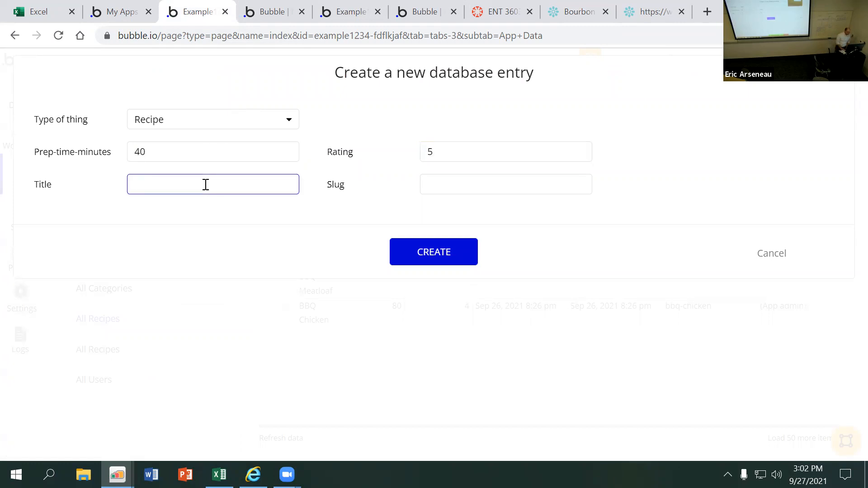
text(Lasagna)
key(Tab)
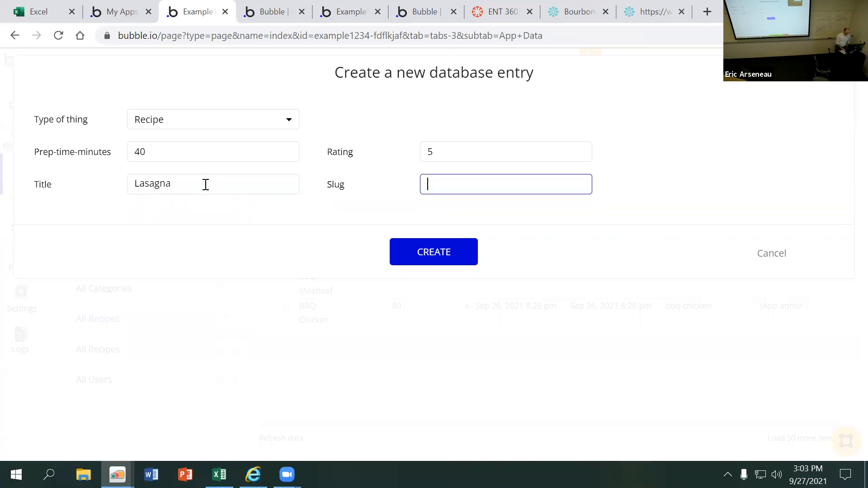
text(lasagna)
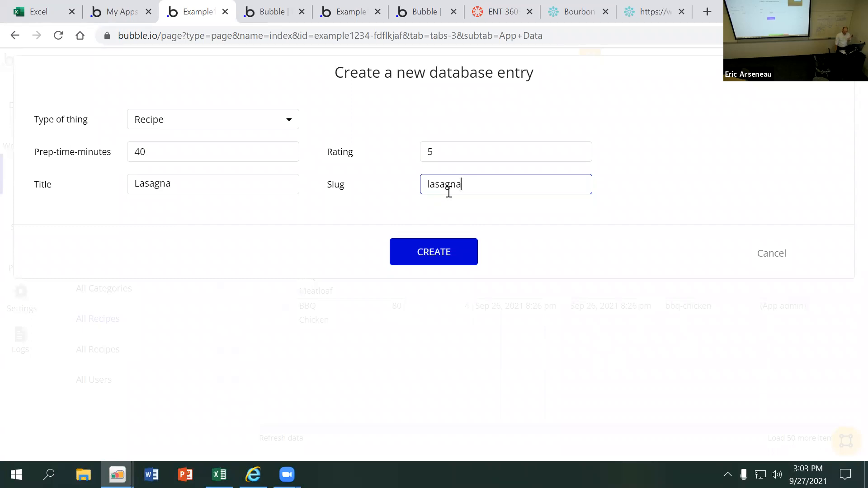
- Create the Lasagna entry and dismiss the confirmation, opting to hide that message for future entries
click(438, 253)
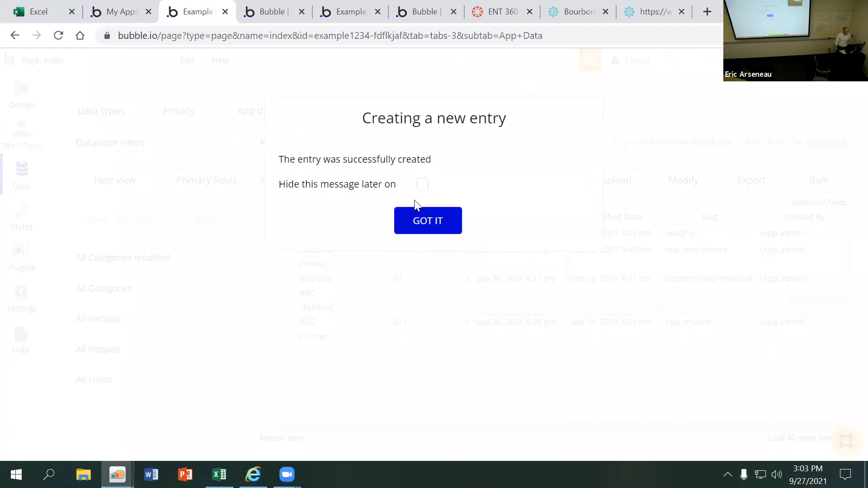
click(423, 186)
click(428, 223)
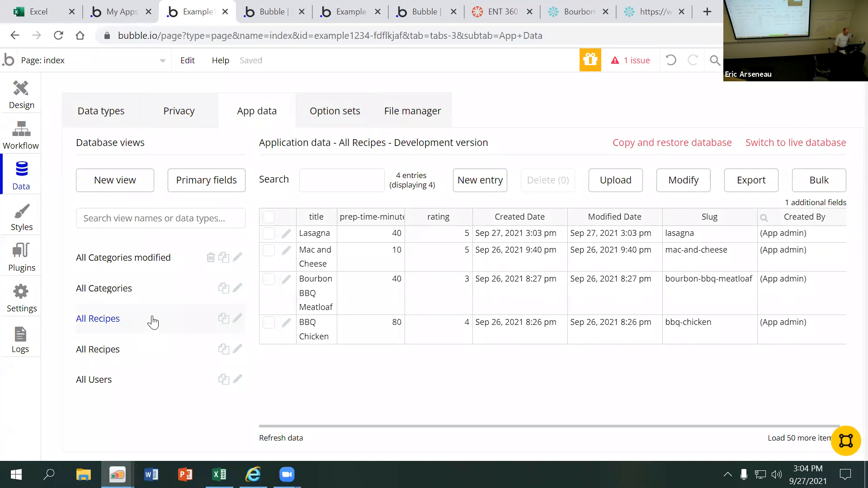
click(468, 181)
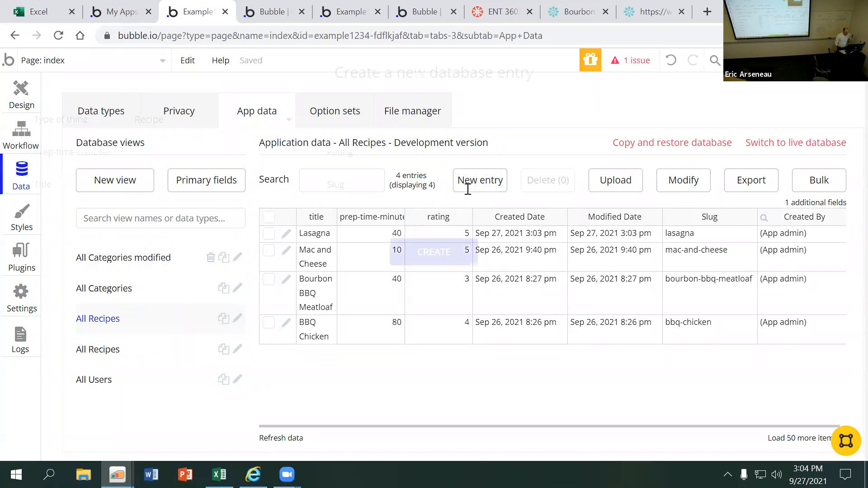
click(137, 183)
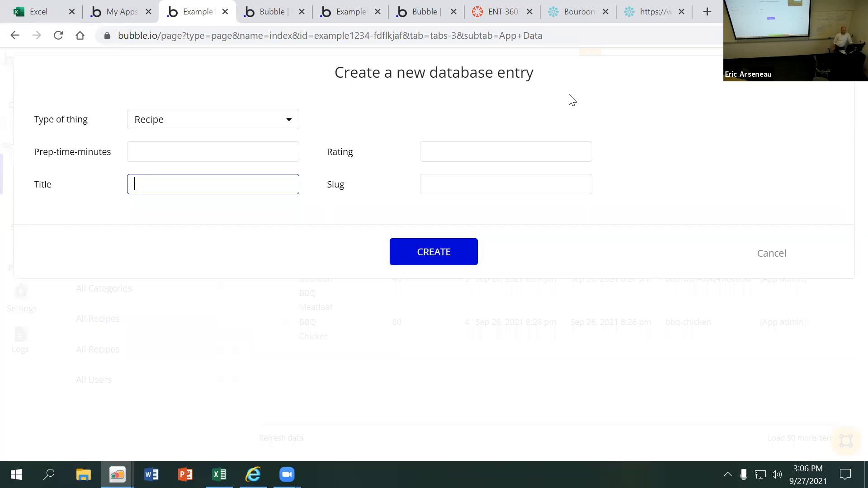
click(784, 255)
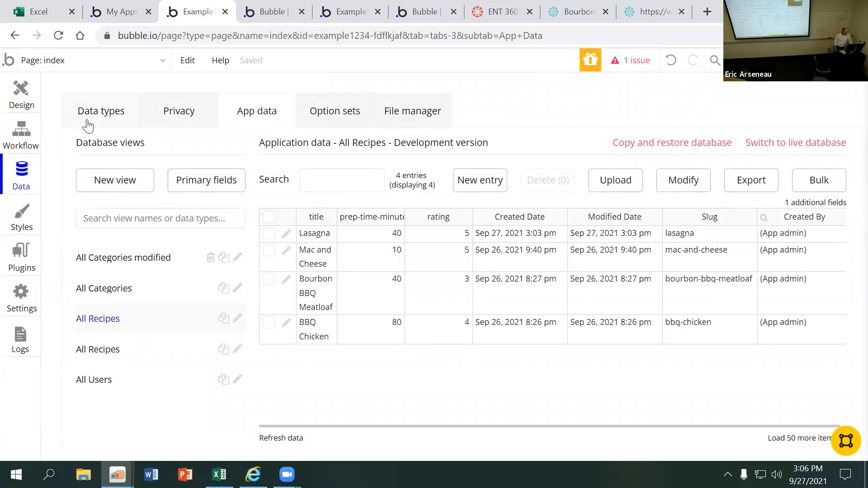
- Review the fields of the Recipes data type and the entries in the All Categories view of the app data
click(98, 119)
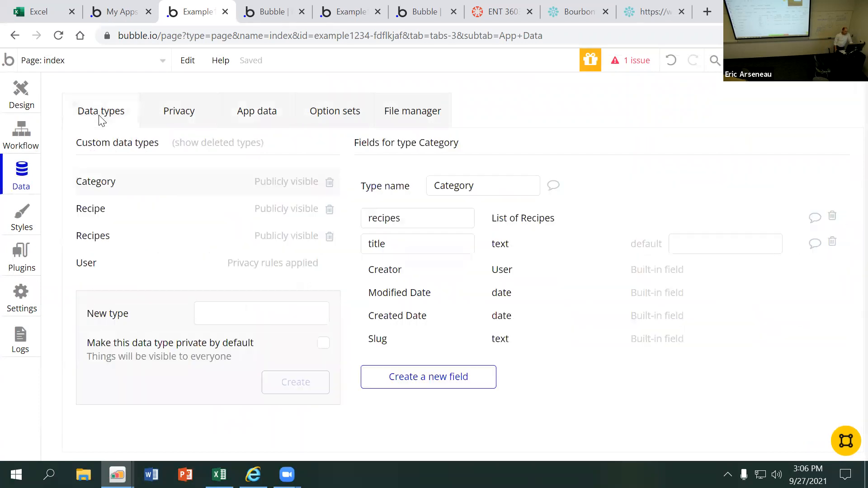
click(117, 242)
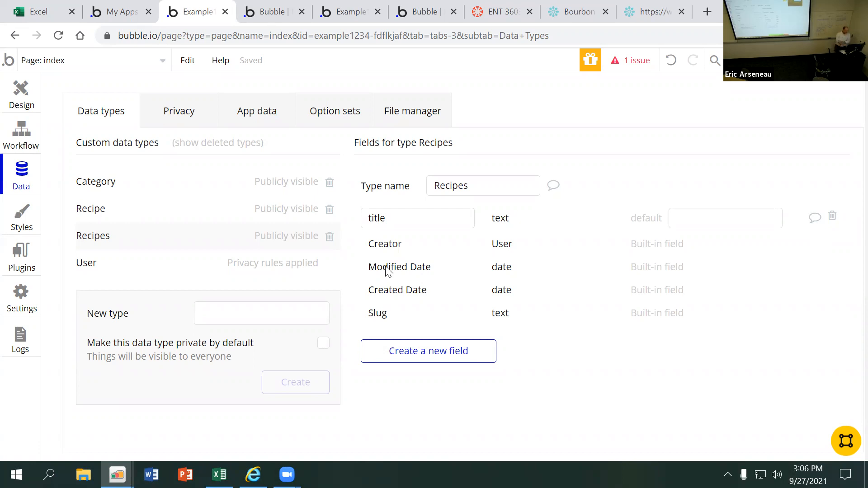
mouse_move(387, 271)
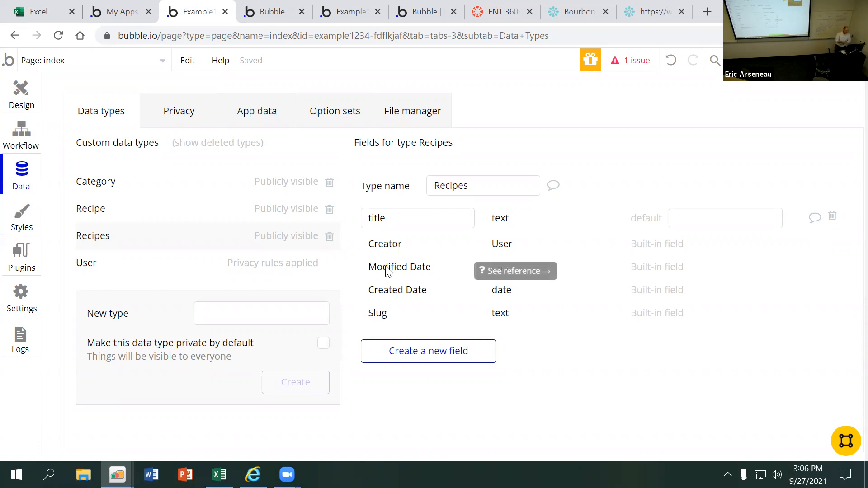
click(250, 117)
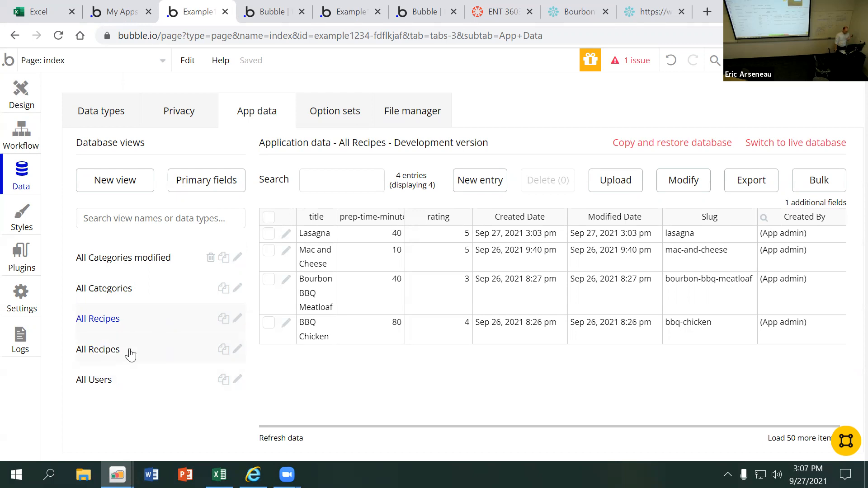
click(133, 297)
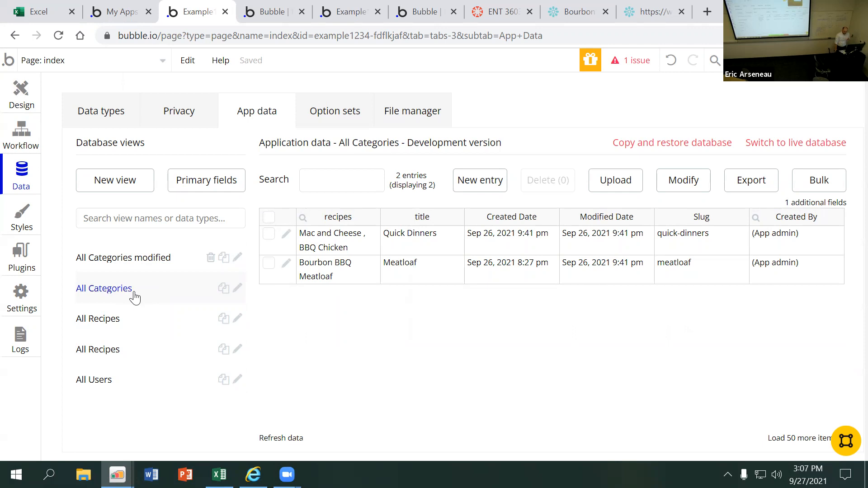
- Go to the design view of the index page and close the property editor of the Set a custom state button
click(22, 95)
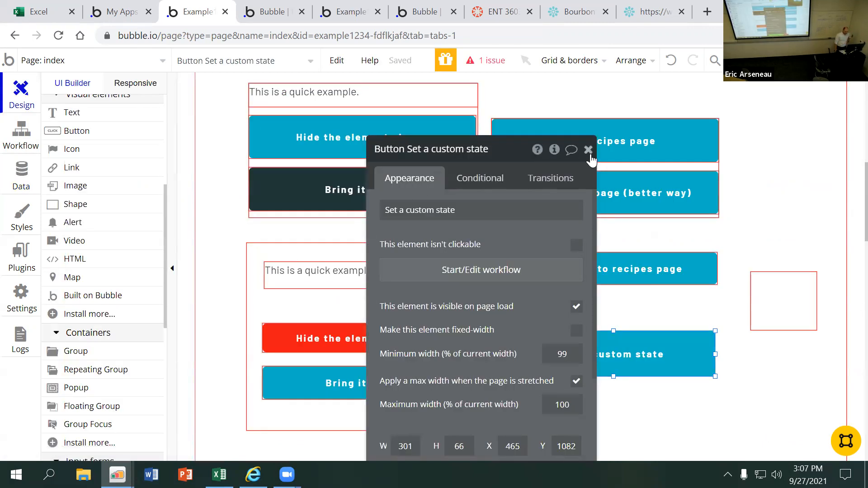
click(589, 153)
scroll(547, 226, up, 5)
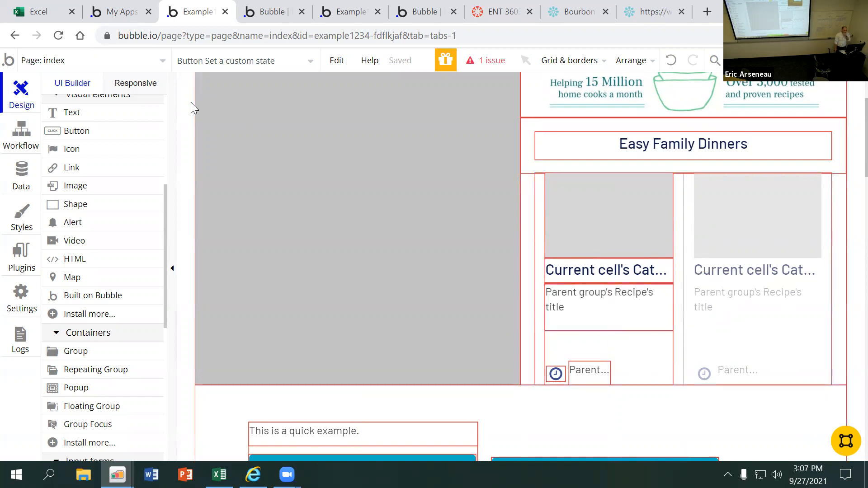
click(116, 62)
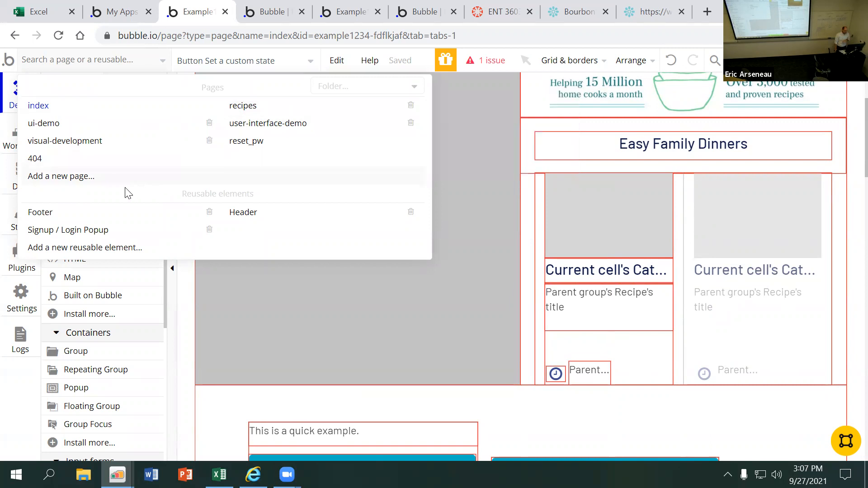
click(72, 177)
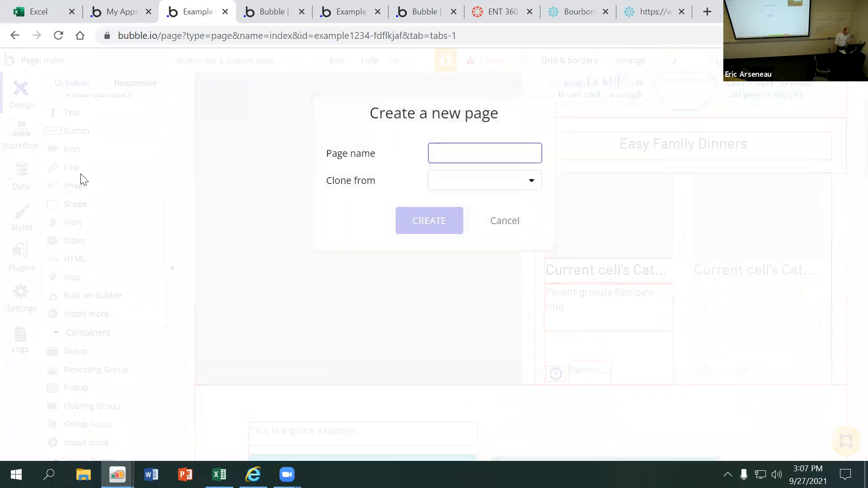
text(recipes)
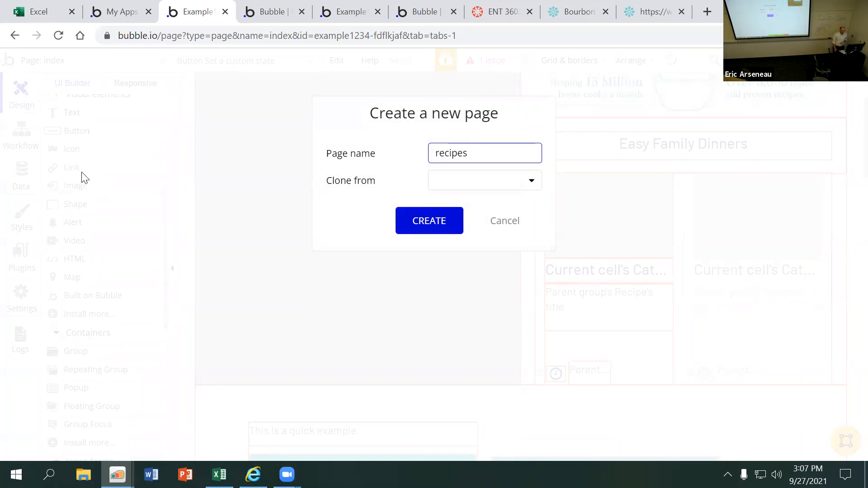
click(513, 228)
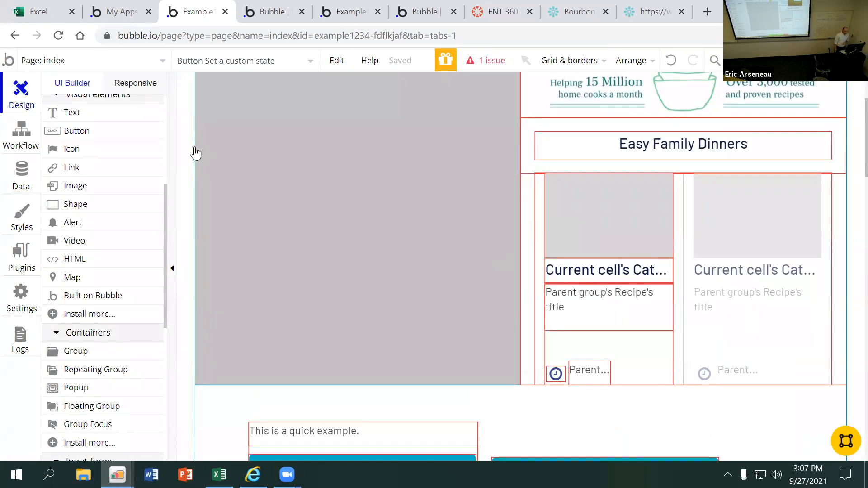
click(162, 61)
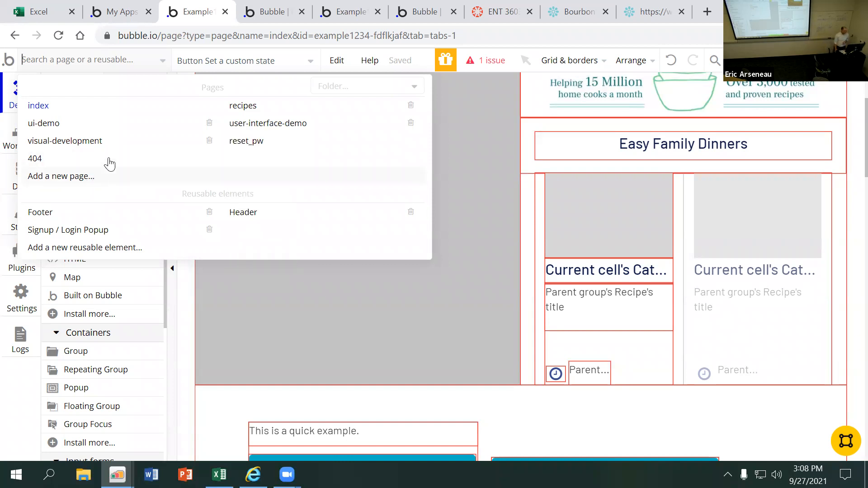
click(162, 61)
click(162, 62)
- Draw a repeating group about 499 by 339 px in the empty area below the buttons on the index page
mouse_move(260, 110)
click(626, 403)
scroll(524, 285, down, 9)
scroll(423, 220, down, 2)
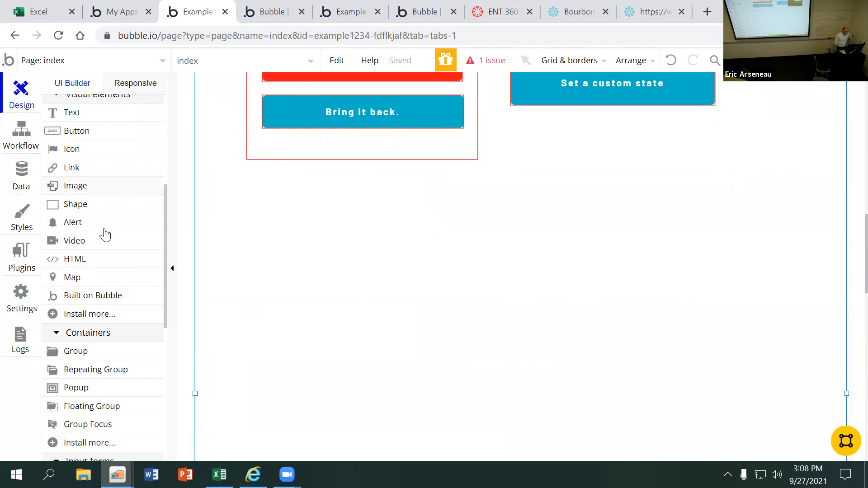
scroll(103, 237, down, 3)
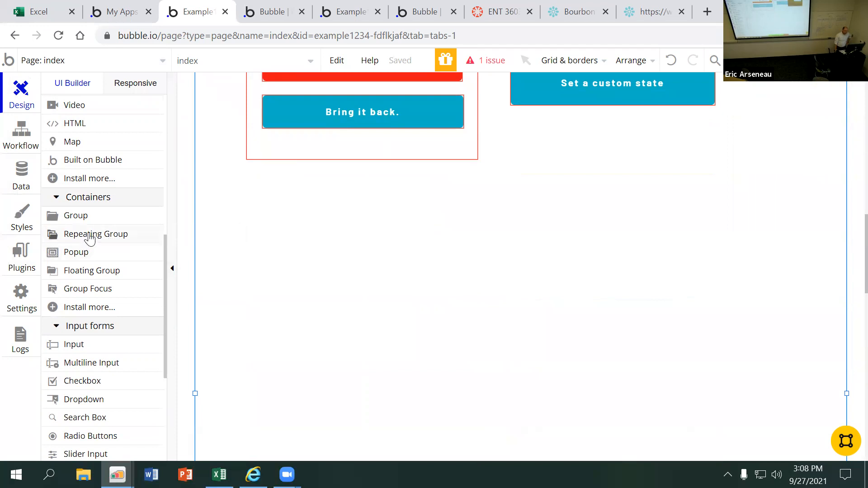
click(90, 237)
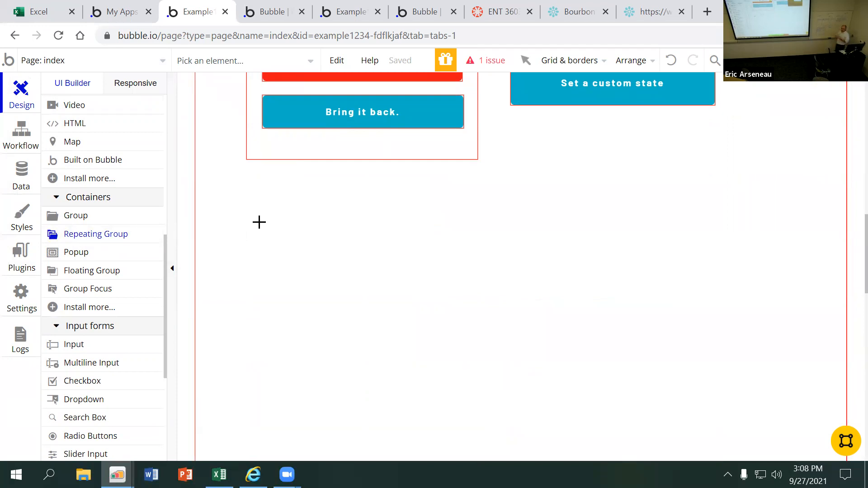
mouse_move(240, 187)
mouse_down()
mouse_move(301, 230)
mouse_move(543, 316)
mouse_move(587, 353)
mouse_move(572, 403)
mouse_move(581, 419)
mouse_up()
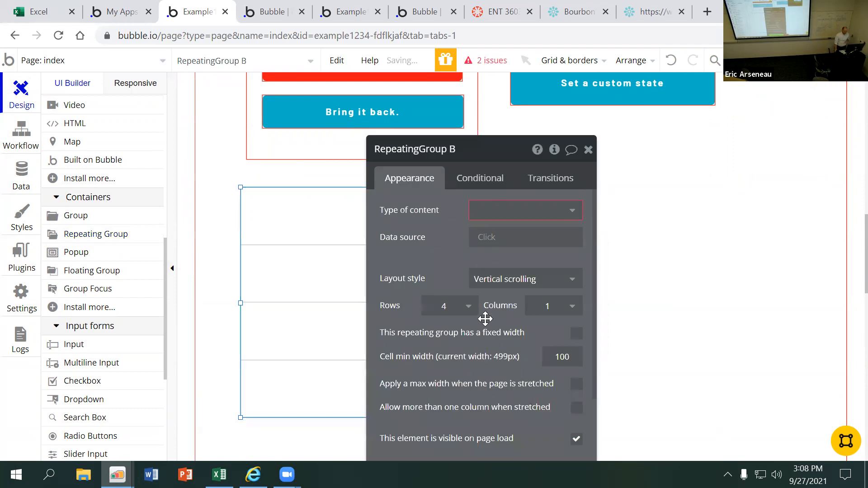
- Set the new repeating group's type of content to Recipe
drag(468, 156, 639, 150)
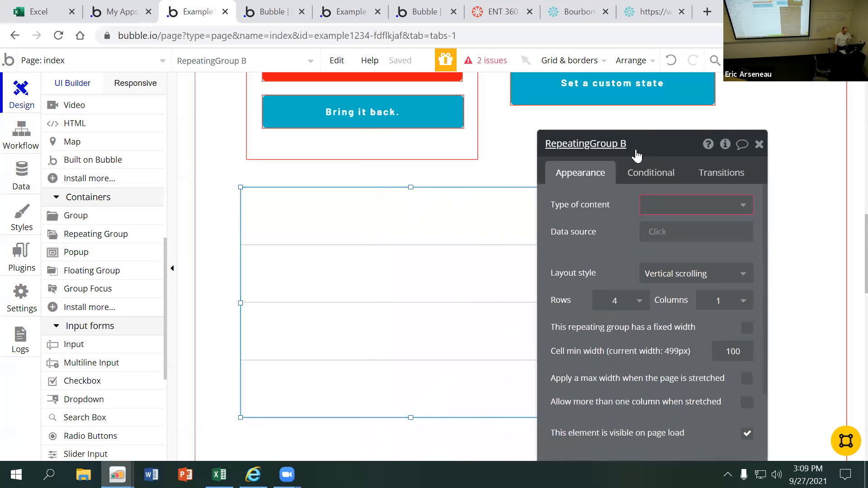
drag(649, 156, 673, 135)
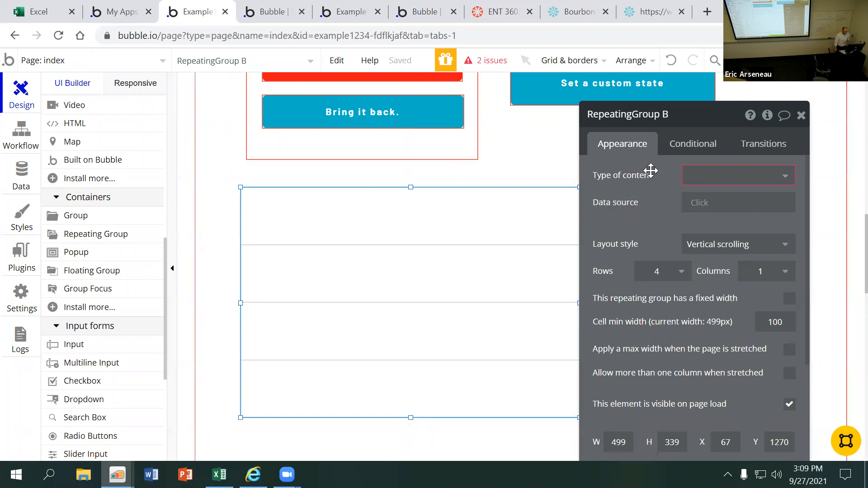
click(715, 175)
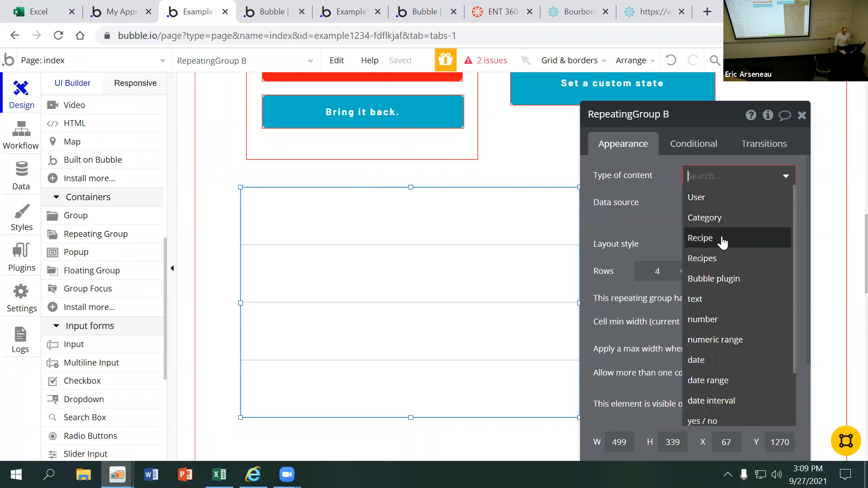
click(722, 239)
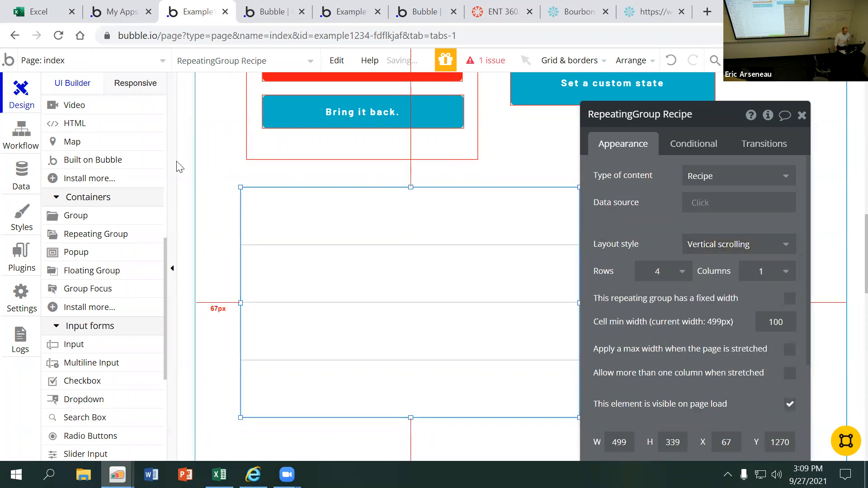
- Delete the duplicate Recipes data type from the app's database and return to the page design
click(36, 174)
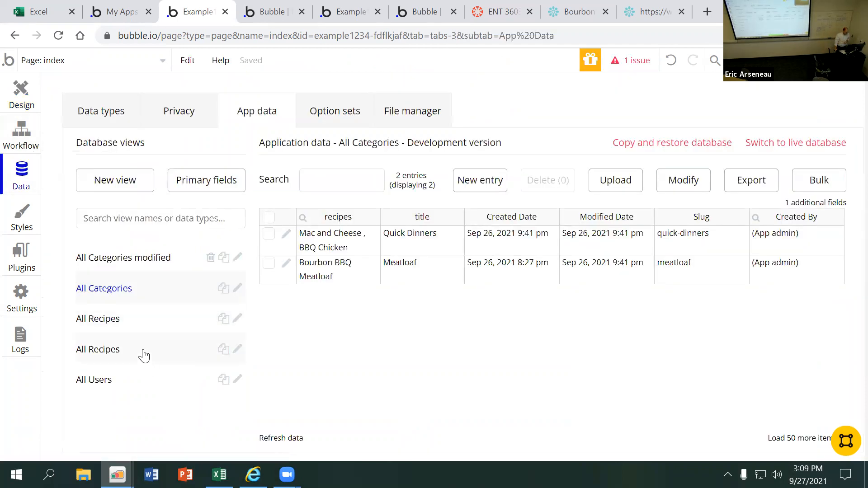
click(141, 350)
click(95, 118)
click(144, 212)
click(148, 241)
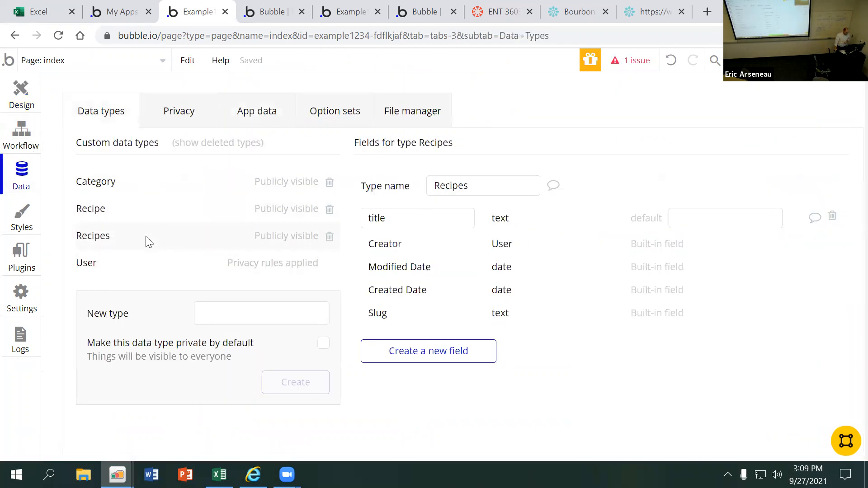
click(329, 238)
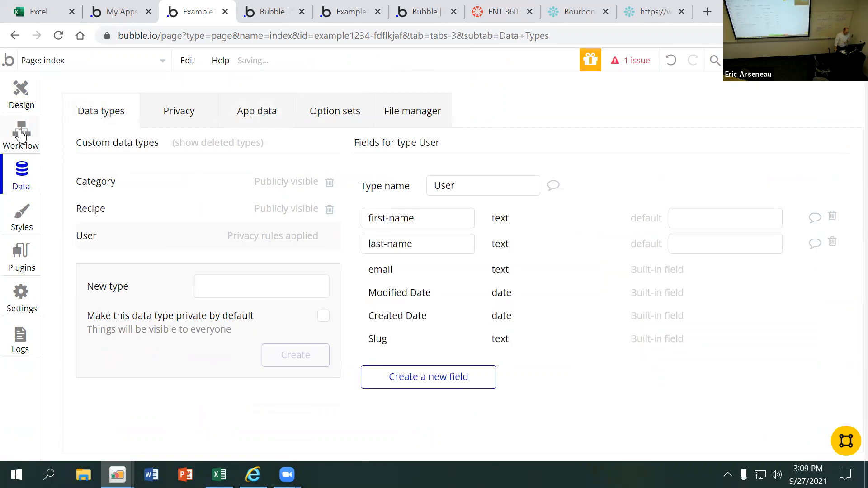
click(20, 93)
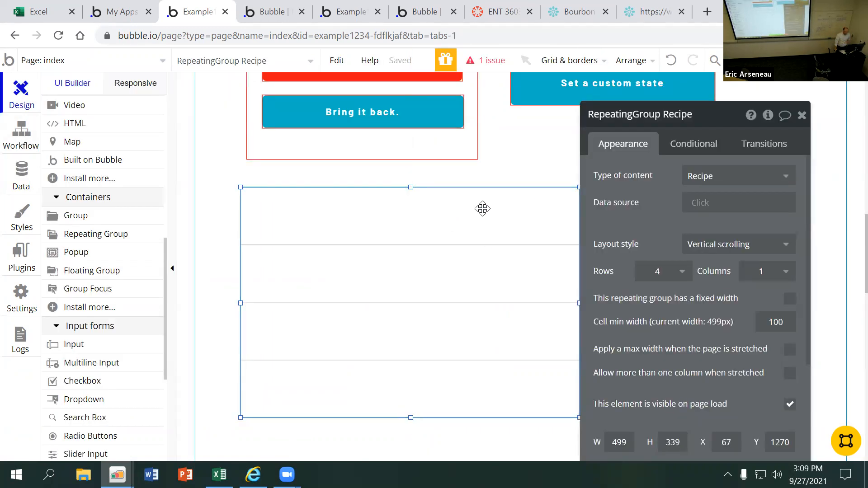
- Check the content types offered for the repeating group against the app's custom data types, keeping Recipe selected
click(707, 187)
click(626, 204)
click(705, 180)
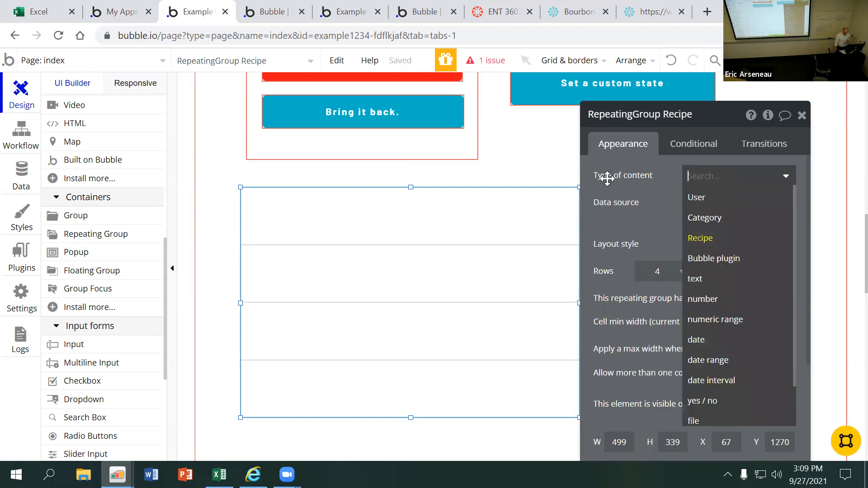
click(24, 170)
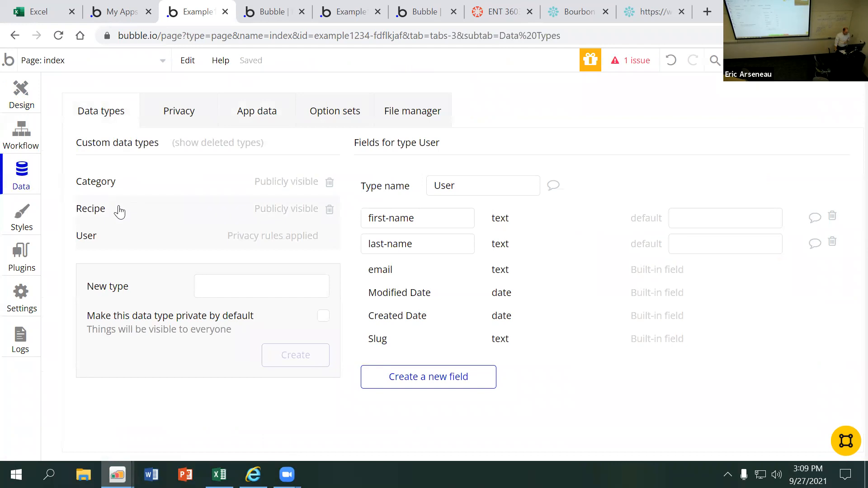
click(28, 109)
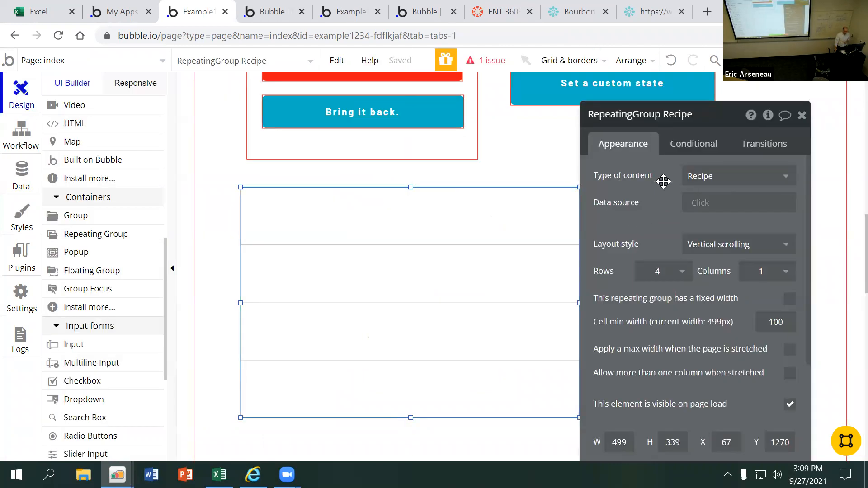
click(712, 178)
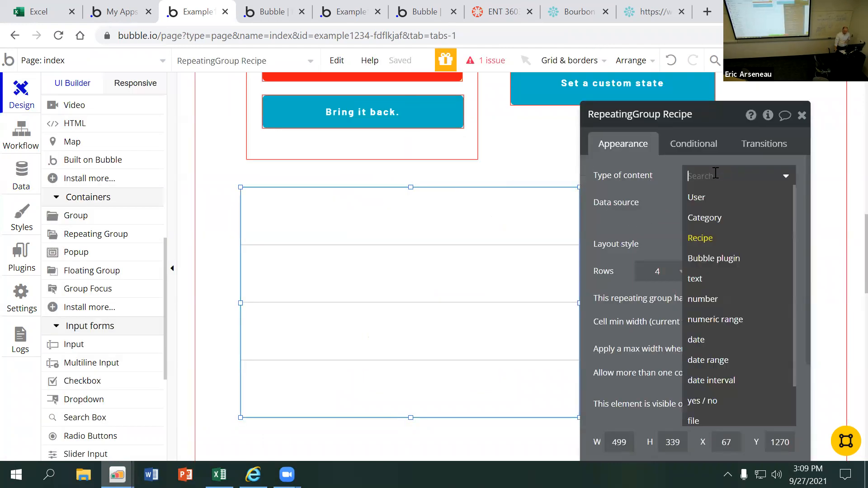
click(711, 242)
- Set the repeating group's data source to a search for the Recipe type, without constraints or sorting
click(701, 207)
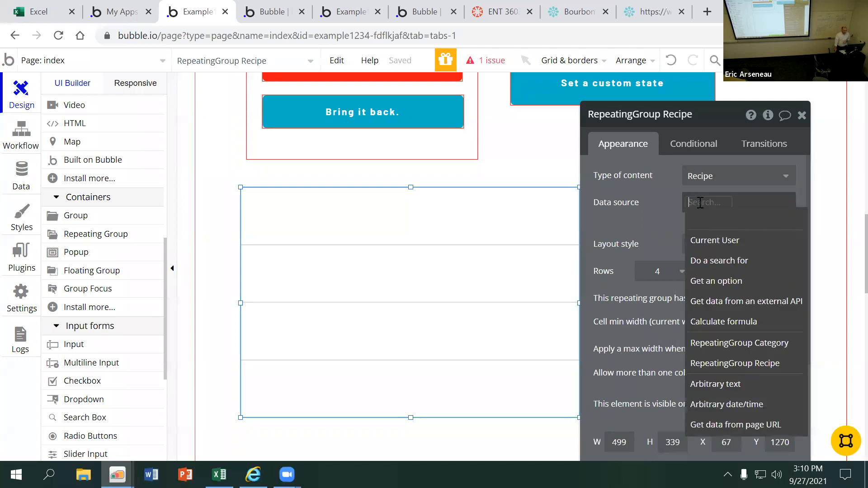
click(726, 263)
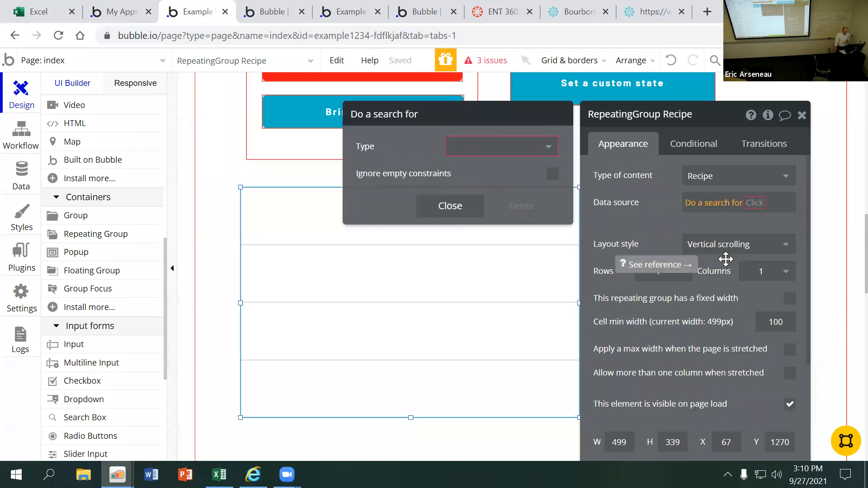
click(486, 147)
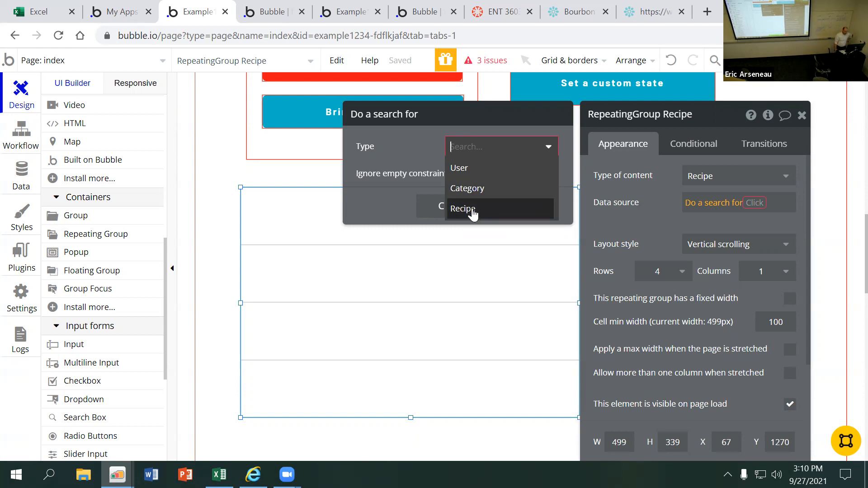
click(479, 211)
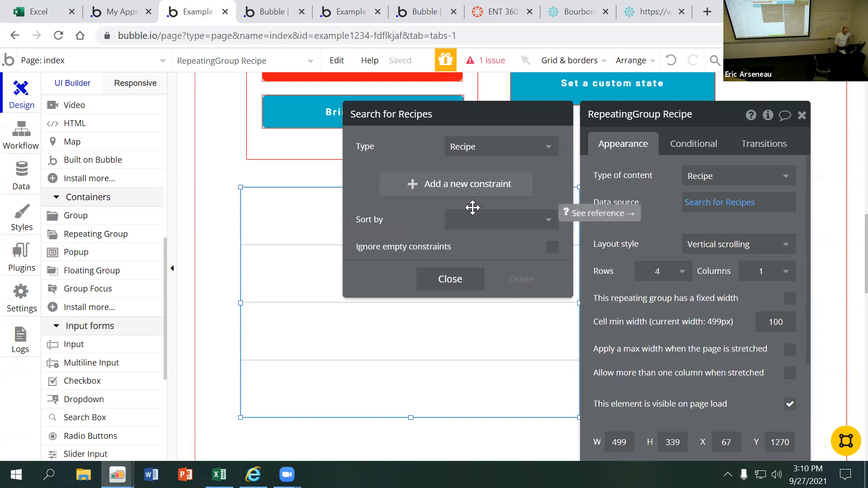
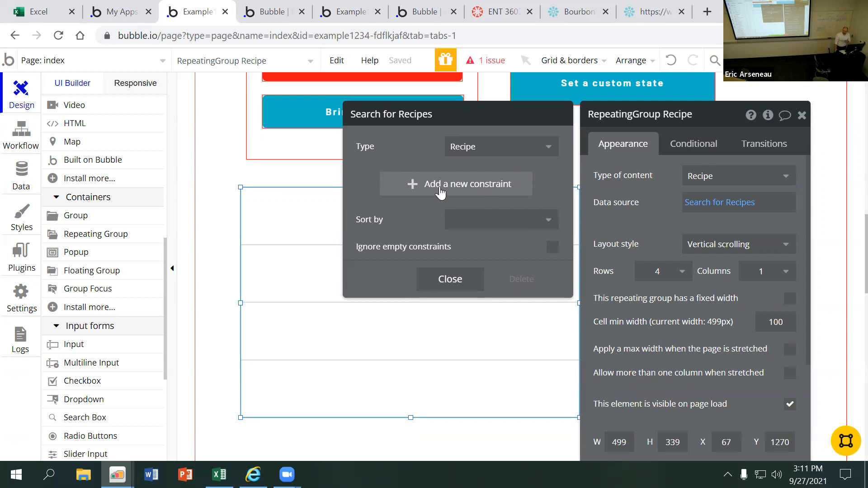
click(451, 279)
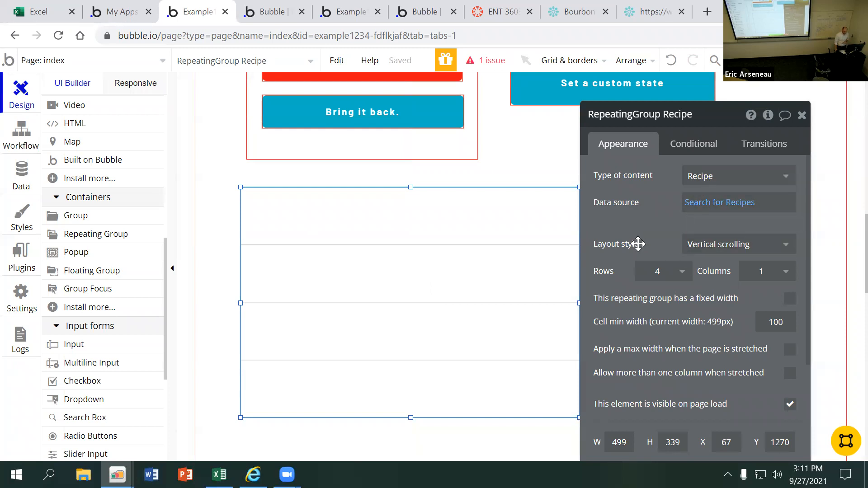
- Set the repeating group's layout to 1 row and 2 columns
click(683, 273)
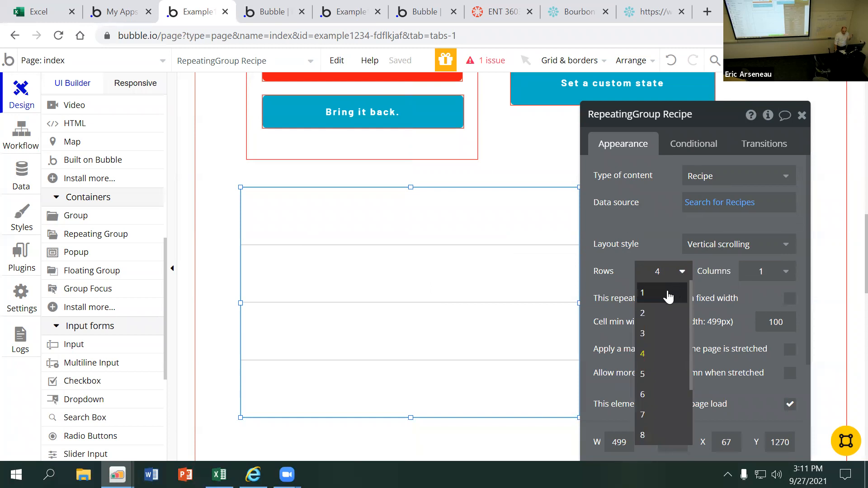
click(667, 293)
click(761, 271)
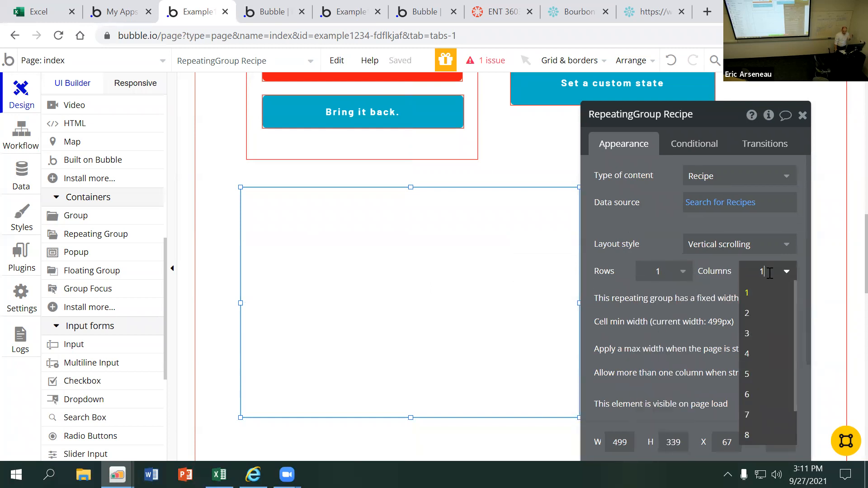
click(768, 310)
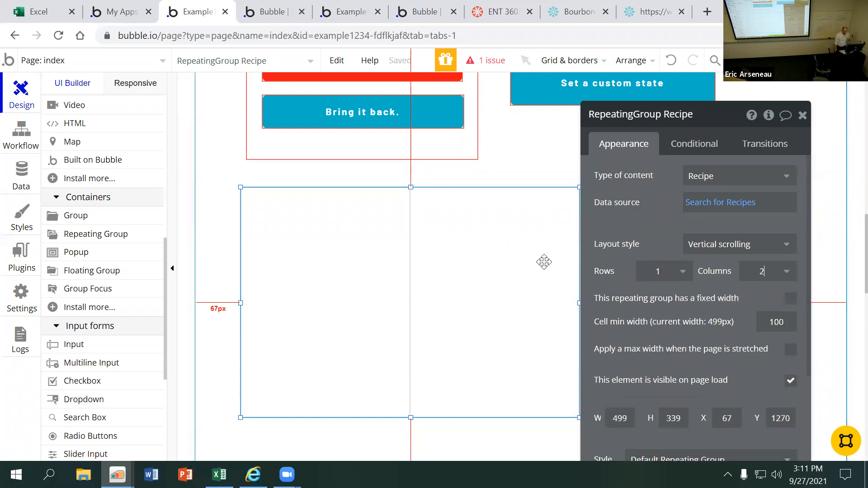
- Look at the recipe cards on the Simply Recipes home page as a layout reference and return to the Bubble editor
click(579, 11)
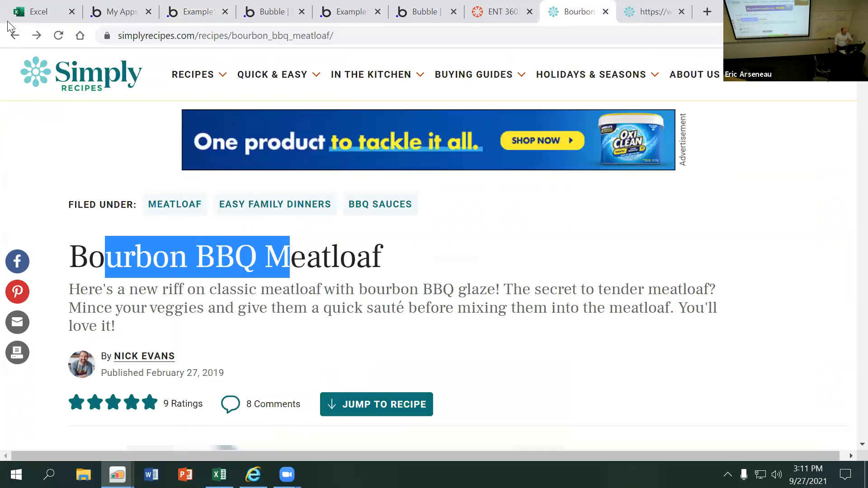
click(15, 36)
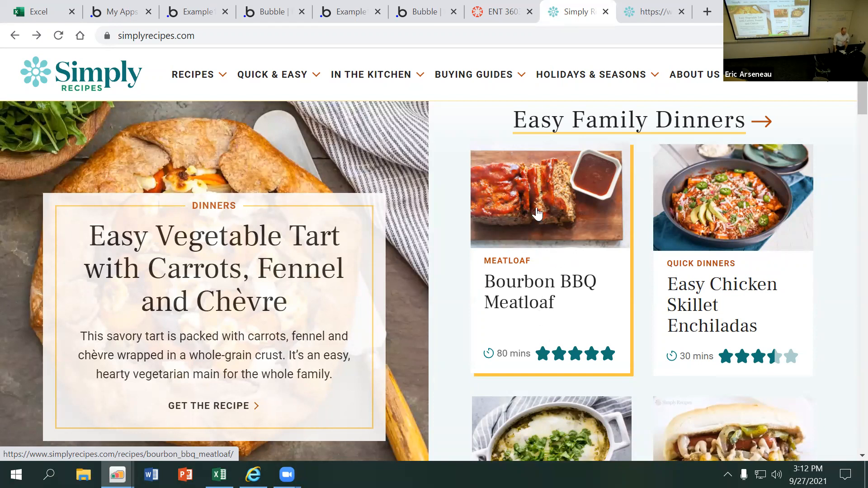
click(259, 13)
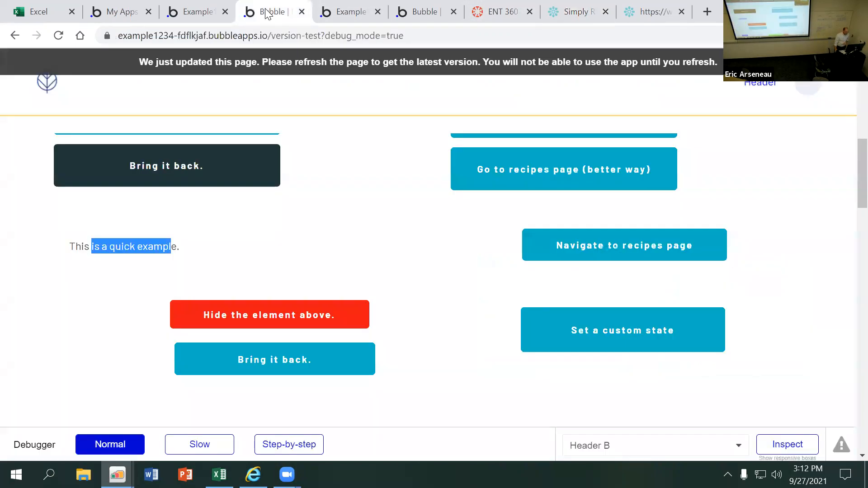
click(202, 14)
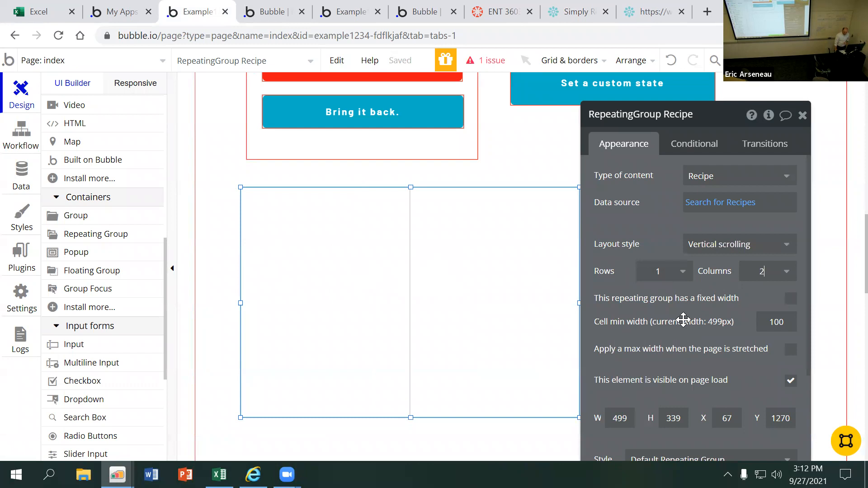
- Draw a trial text element in the first cell of the repeating group and delete it
scroll(684, 319, down, 3)
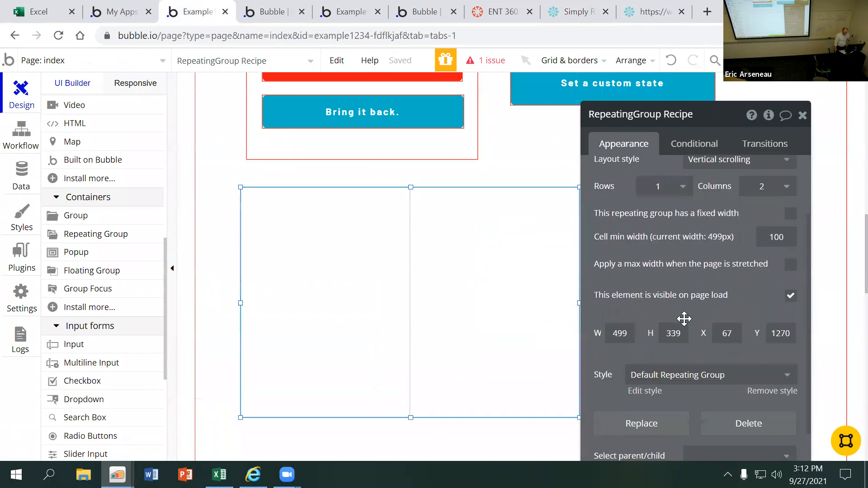
scroll(678, 323, down, 1)
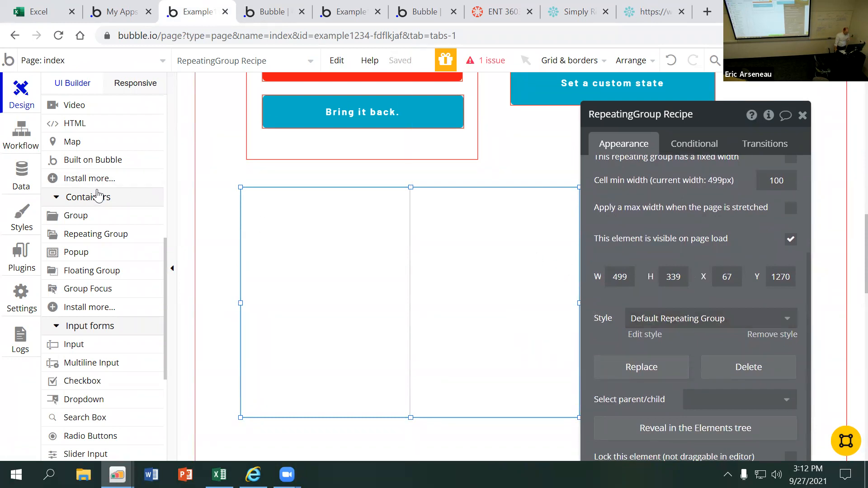
scroll(97, 156, up, 7)
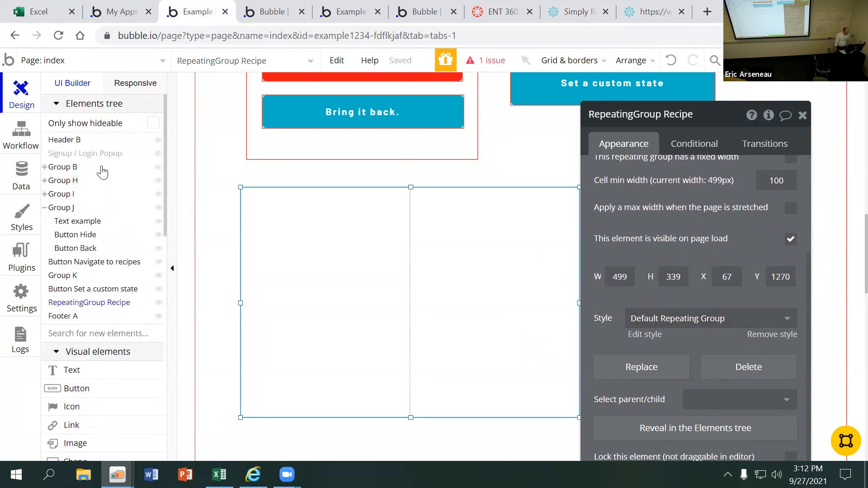
click(110, 300)
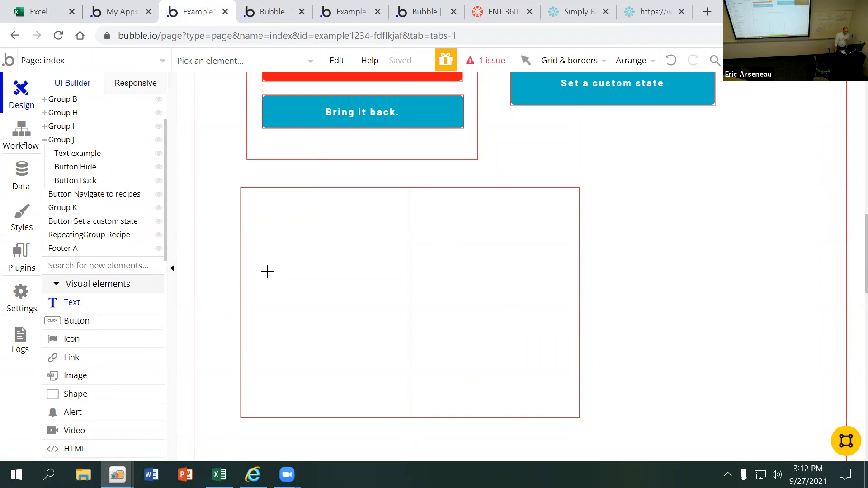
drag(267, 271, 386, 305)
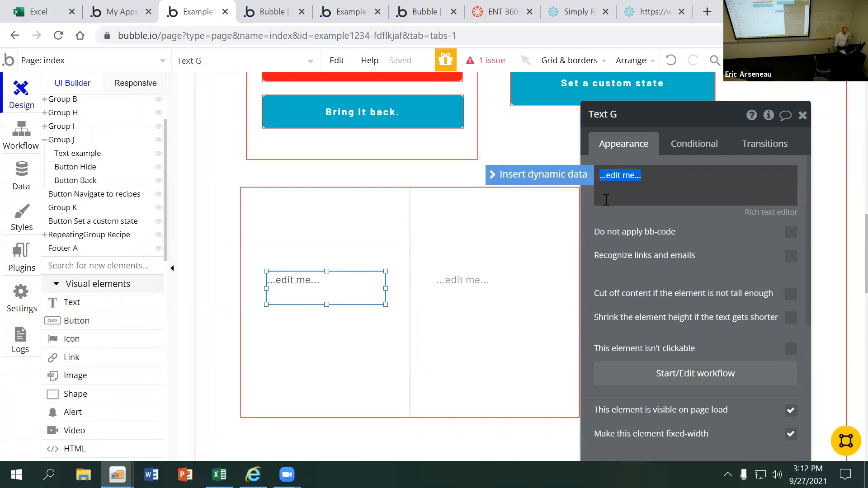
click(345, 285)
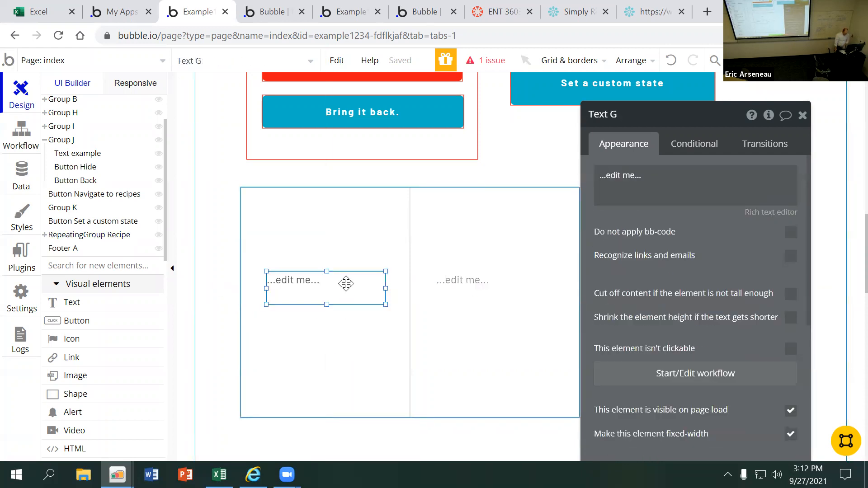
key(Delete)
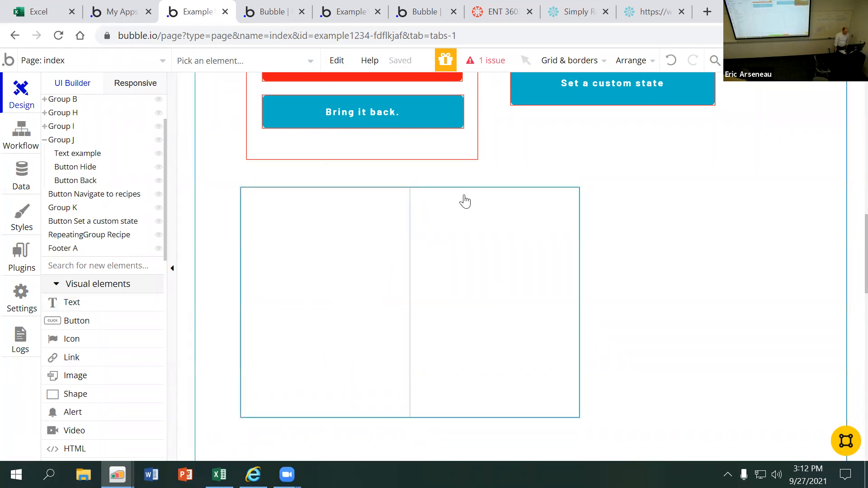
- Draw a text element in the first cell of the repeating group and bind it to Current cell's Recipe's title
click(101, 303)
drag(266, 256, 363, 286)
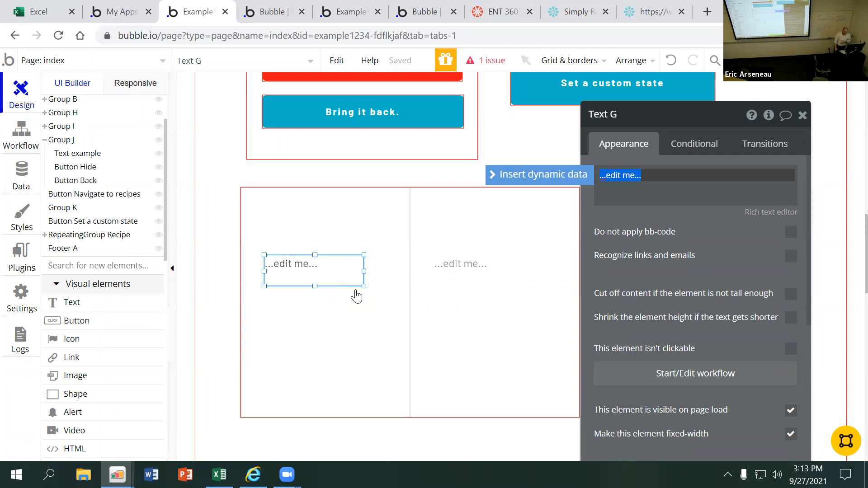
click(529, 178)
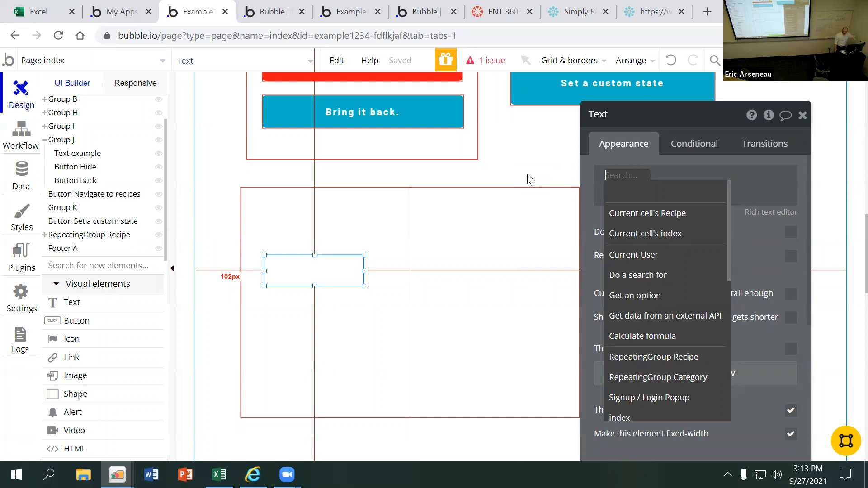
click(640, 213)
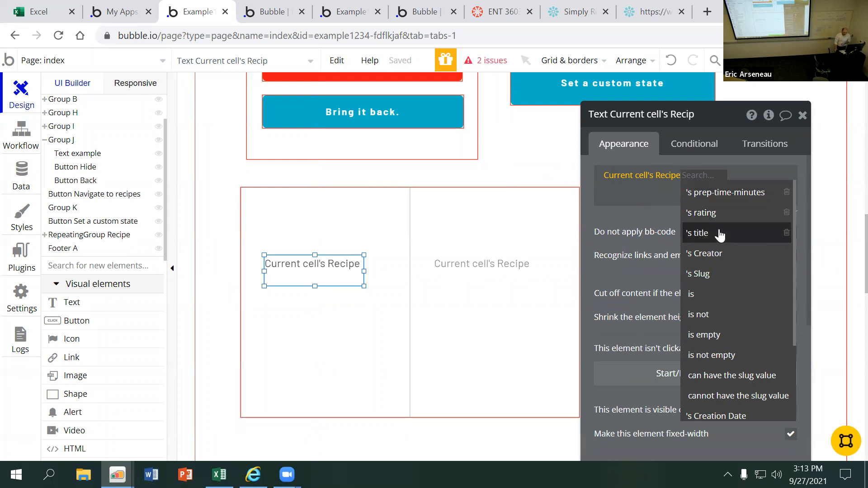
click(715, 233)
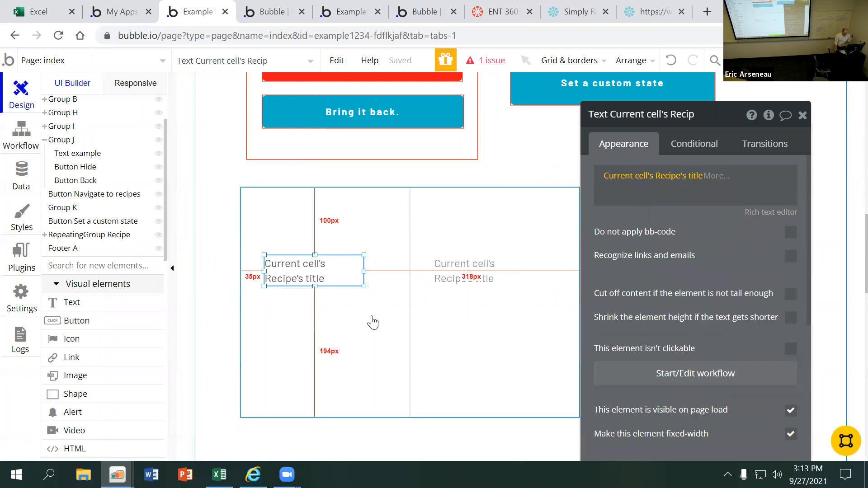
click(364, 315)
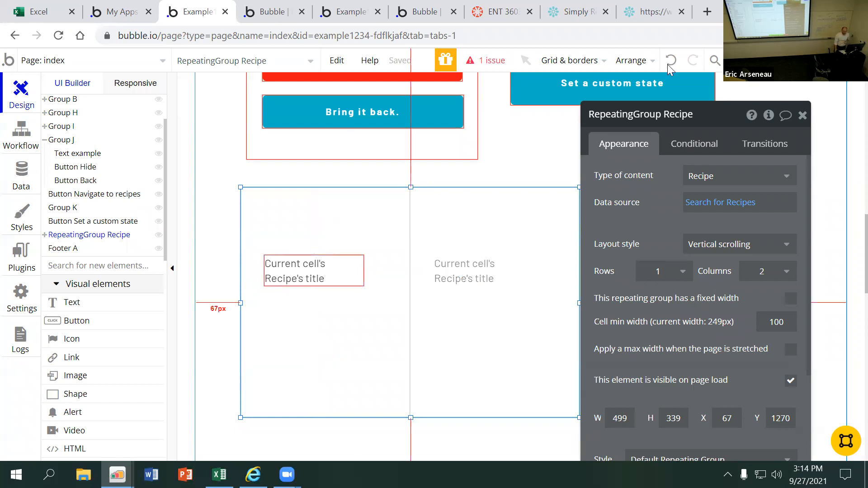
- Preview the app and examine how the recipe titles are laid out in the scrolling repeating group
click(745, 60)
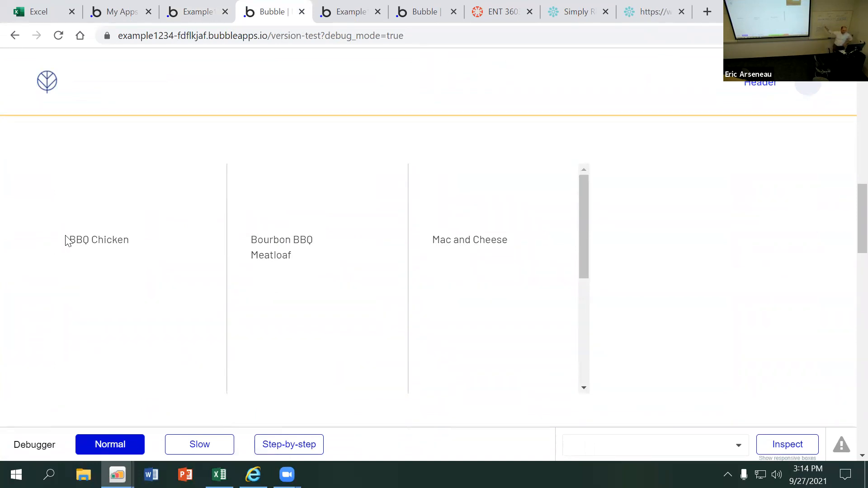
scroll(73, 240, down, 5)
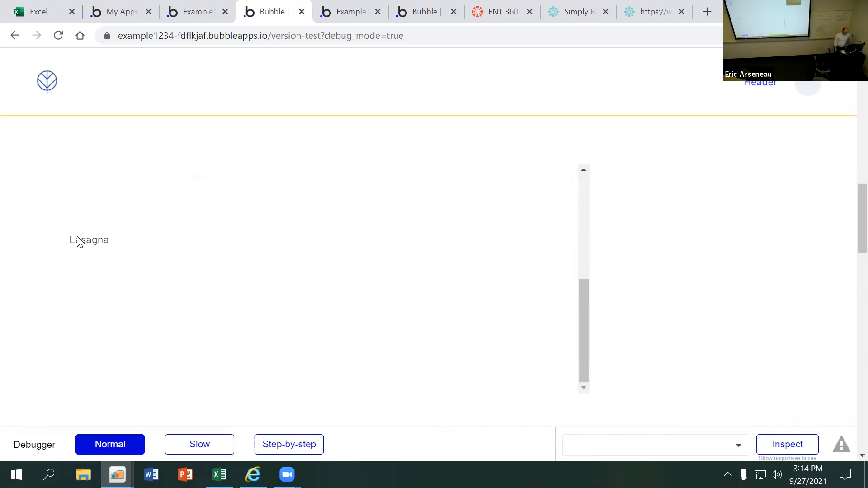
scroll(76, 242, up, 5)
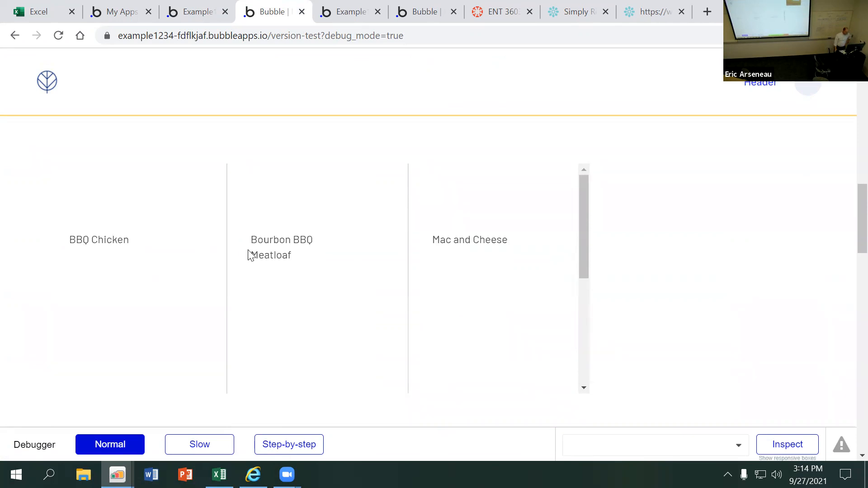
scroll(250, 255, down, 2)
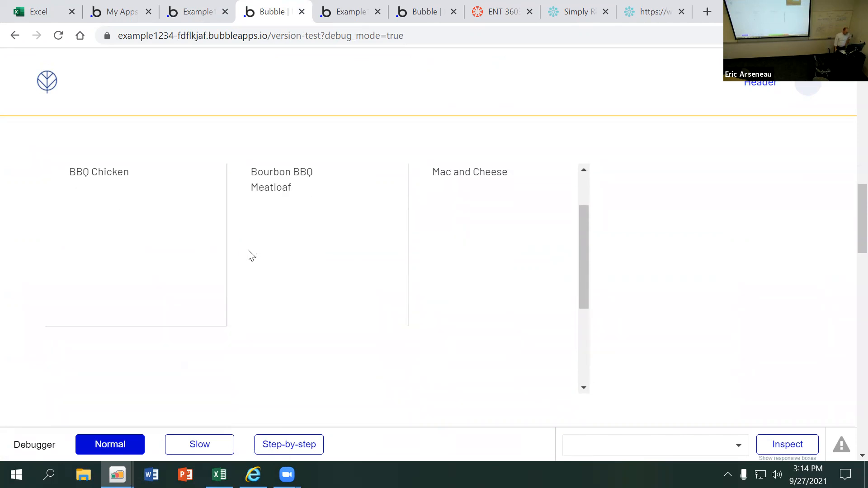
scroll(250, 255, up, 2)
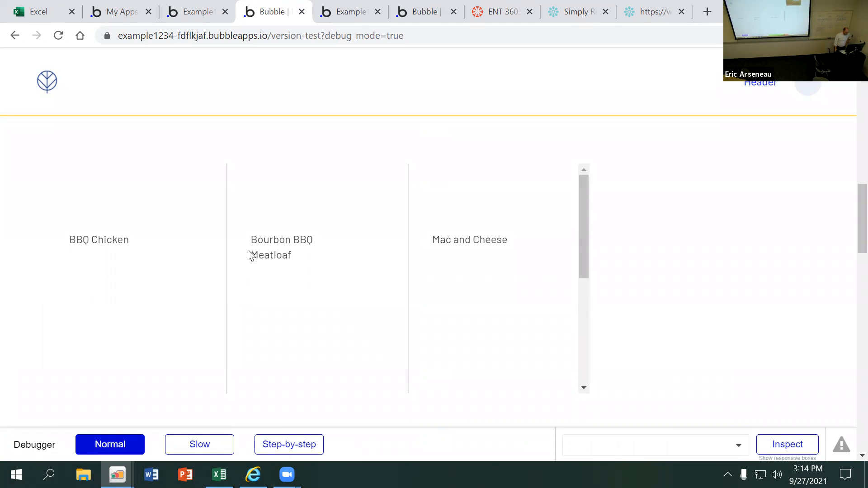
scroll(249, 255, up, 3)
scroll(250, 255, down, 4)
scroll(250, 255, up, 2)
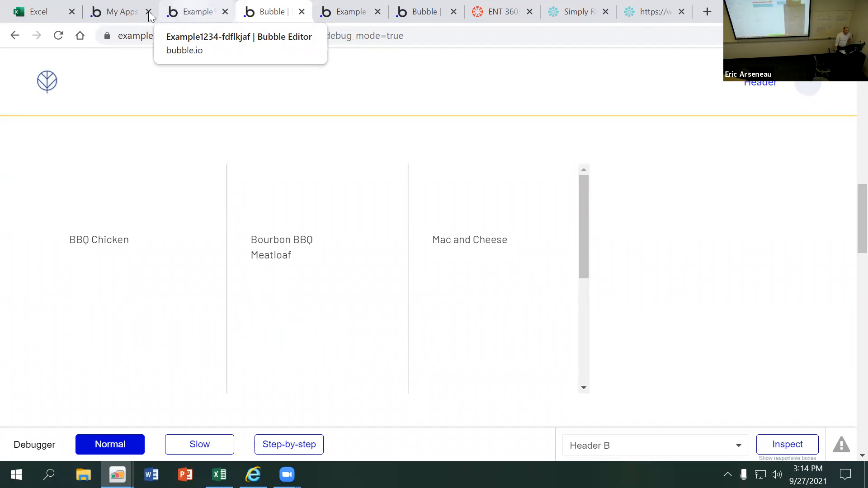
- Return to the Bubble editor and shift the recipe repeating group to about X 79, Y 1254, keeping 1 row and 2 columns
click(186, 10)
mouse_move(374, 326)
mouse_down()
mouse_move(357, 327)
mouse_move(377, 324)
mouse_move(361, 317)
mouse_up()
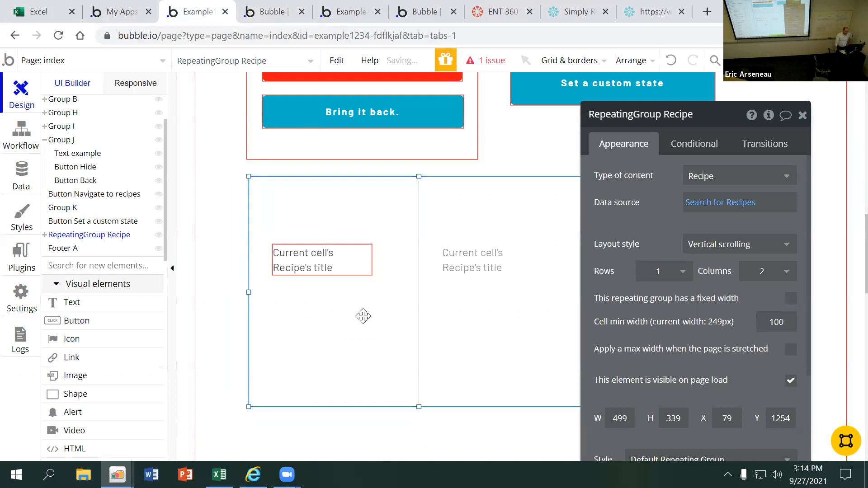
click(676, 273)
click(662, 292)
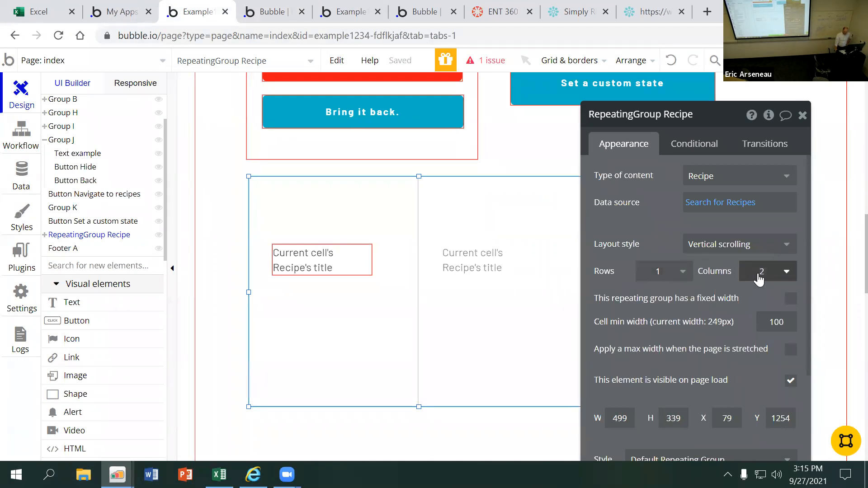
click(785, 272)
click(775, 313)
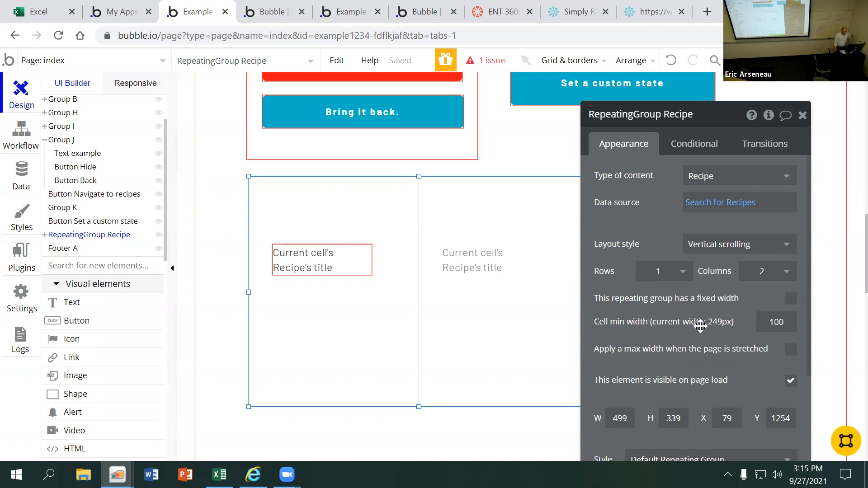
- Draw a trial text element below the recipe title text and delete both text elements from the cell
click(70, 302)
drag(269, 296, 375, 326)
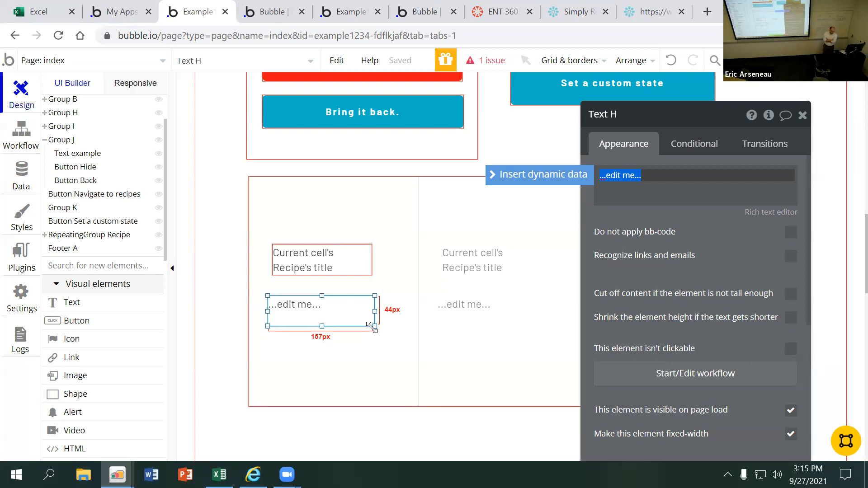
click(319, 331)
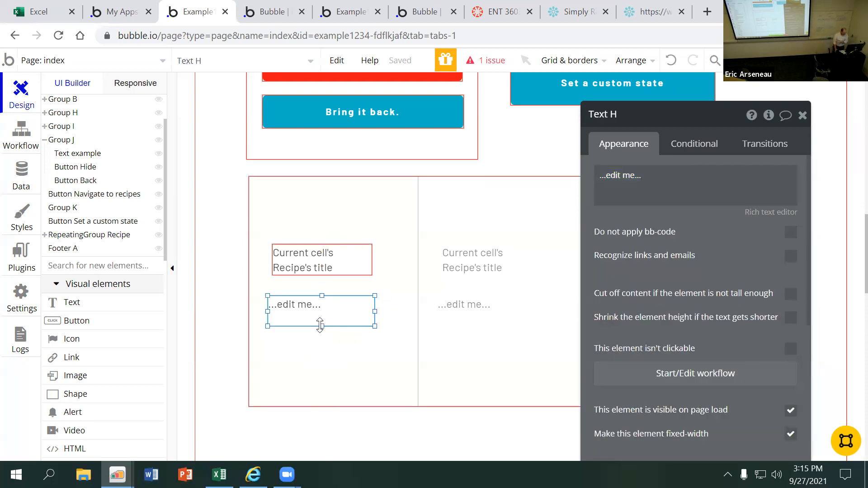
key(Delete)
click(329, 254)
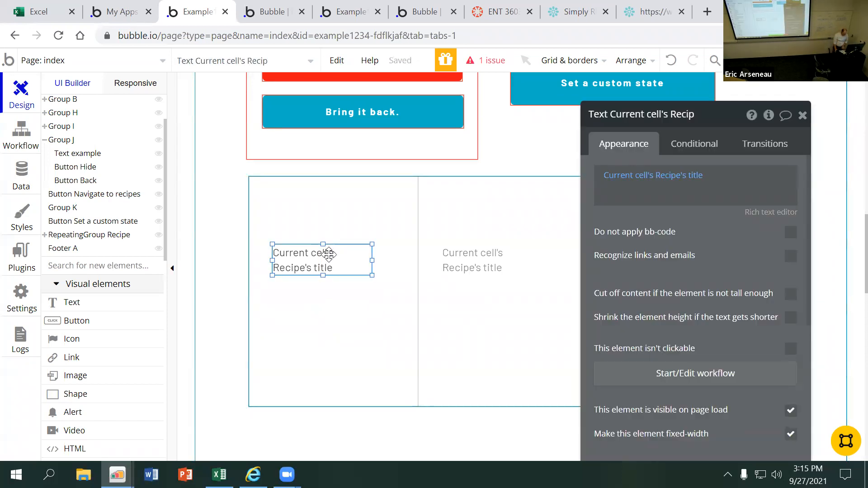
key(Delete)
- Add a text element reading "Title" in the first cell of the repeating group and reduce its height to one line
click(94, 306)
drag(270, 229, 390, 271)
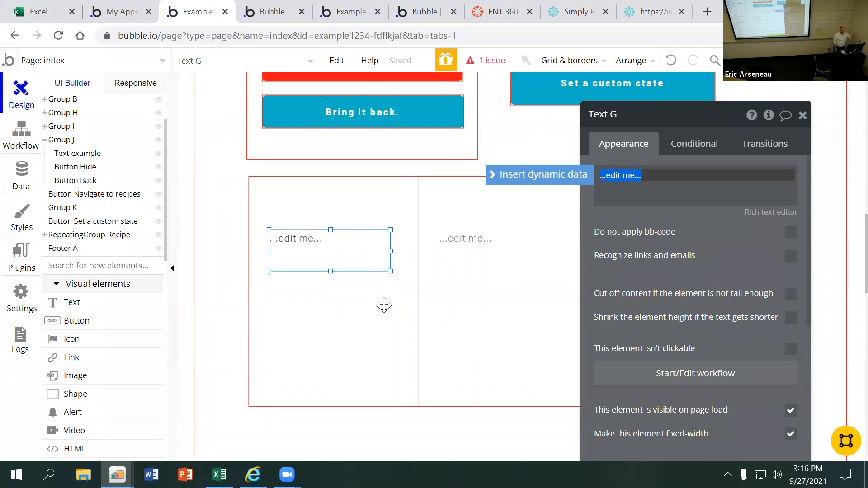
click(384, 306)
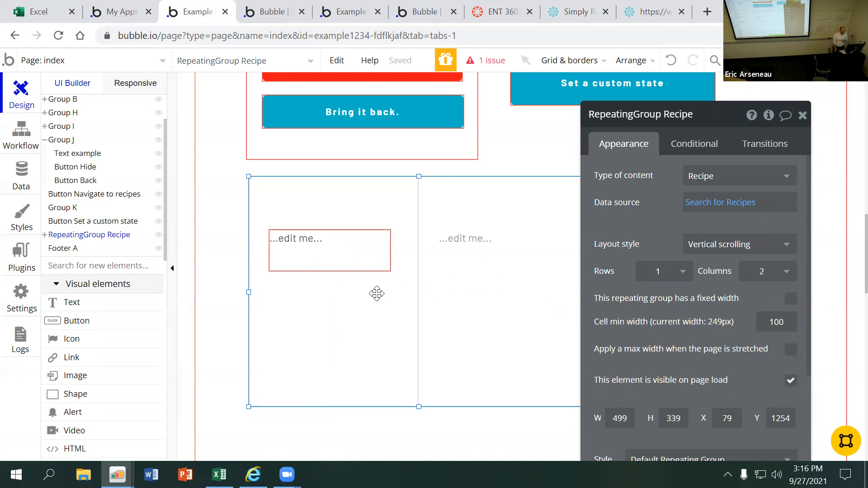
click(338, 253)
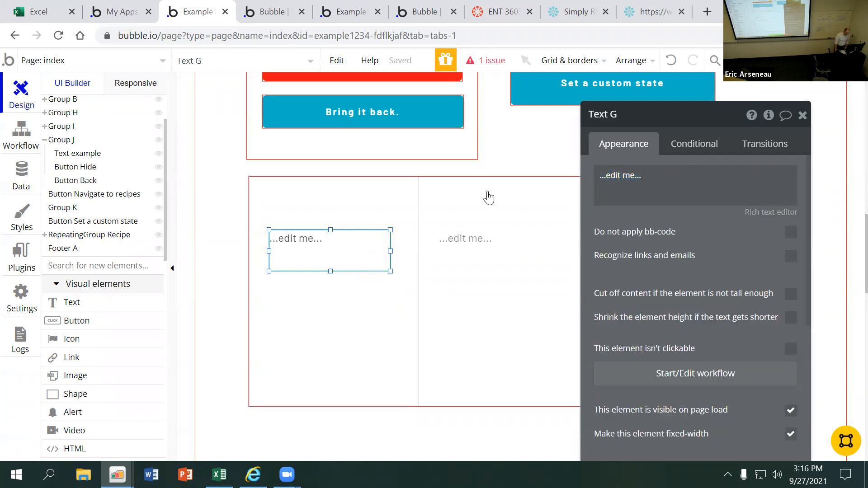
click(666, 174)
text(Title)
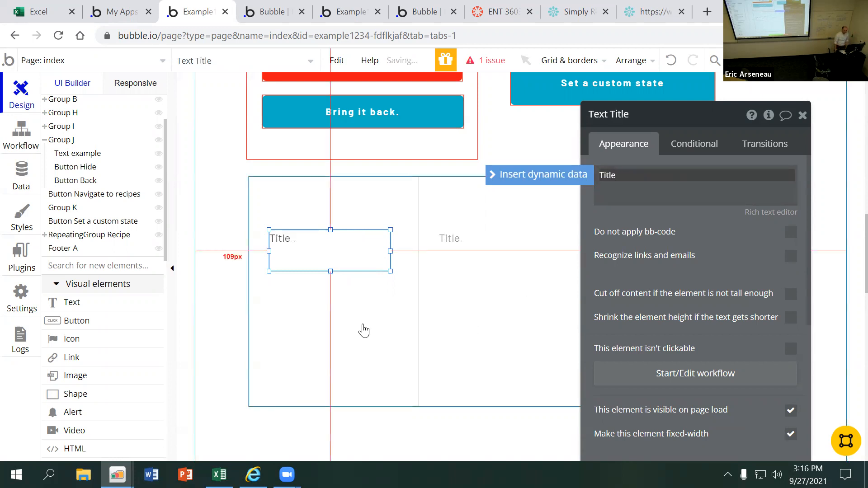
click(349, 317)
click(335, 260)
drag(331, 271, 330, 250)
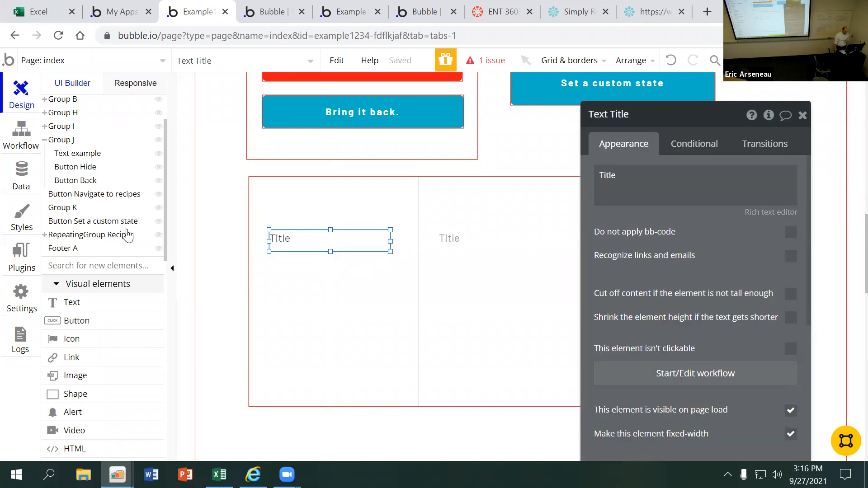
- Draw a text element about 179 by 84 px below the Title label, checking the Simply Recipes cards for reference and returning to the Bubble editor
click(107, 303)
drag(269, 262, 391, 316)
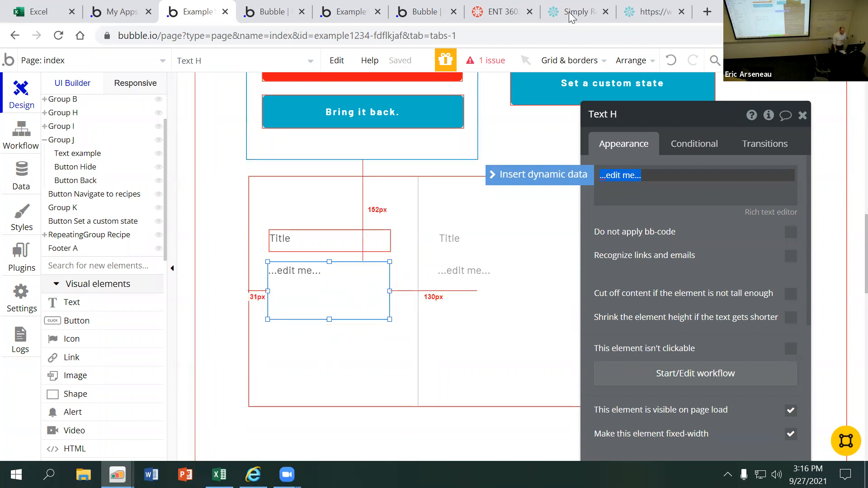
key(ctrl+8)
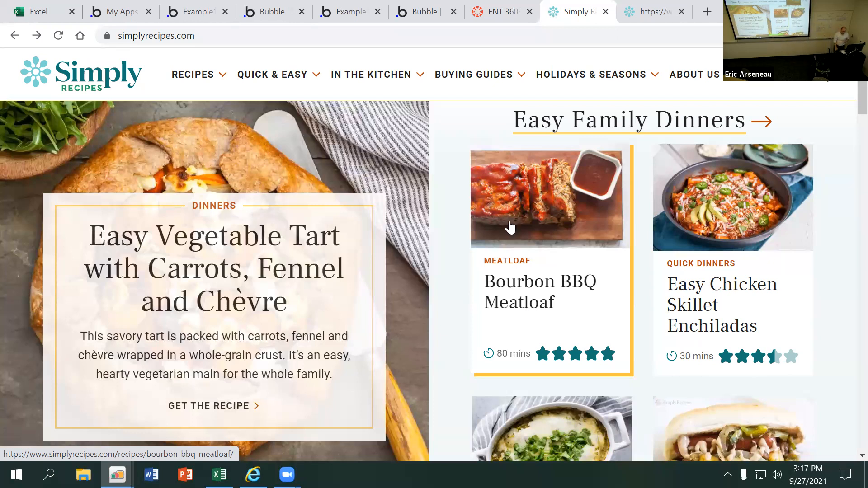
click(187, 16)
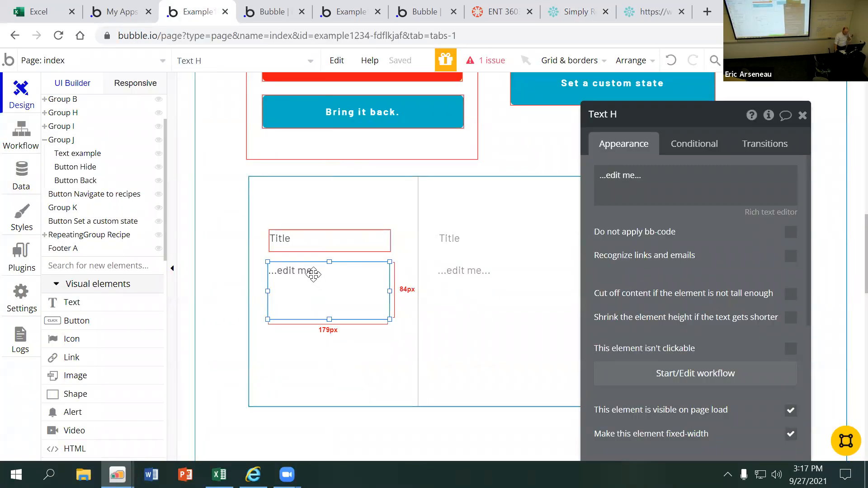
- Replace the placeholder in the lower text element with the dynamic value Current cell's Recipe's title
double_click(328, 294)
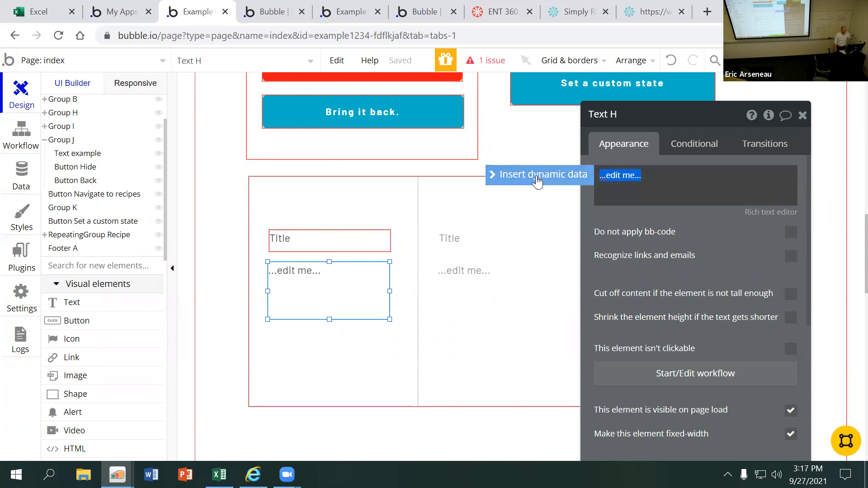
triple_click(647, 179)
click(569, 177)
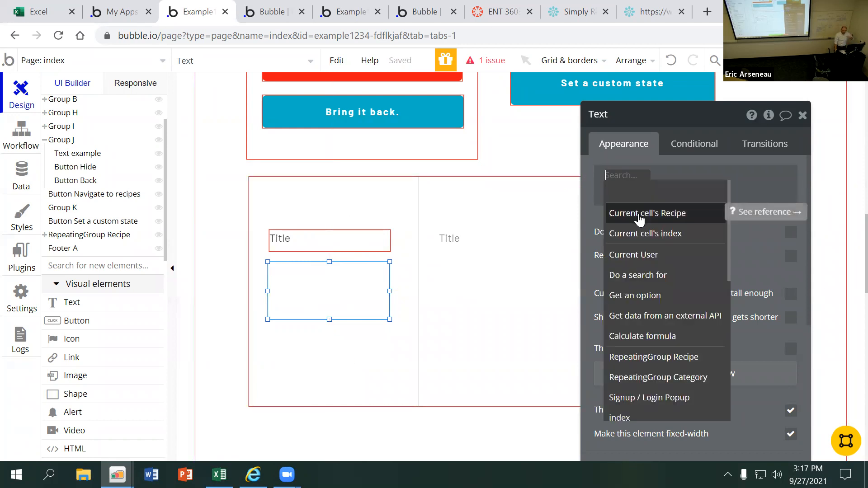
click(639, 214)
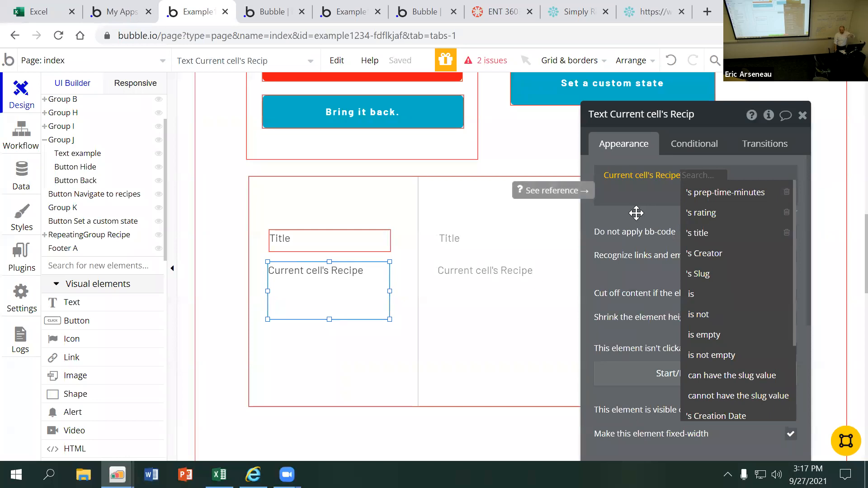
click(706, 231)
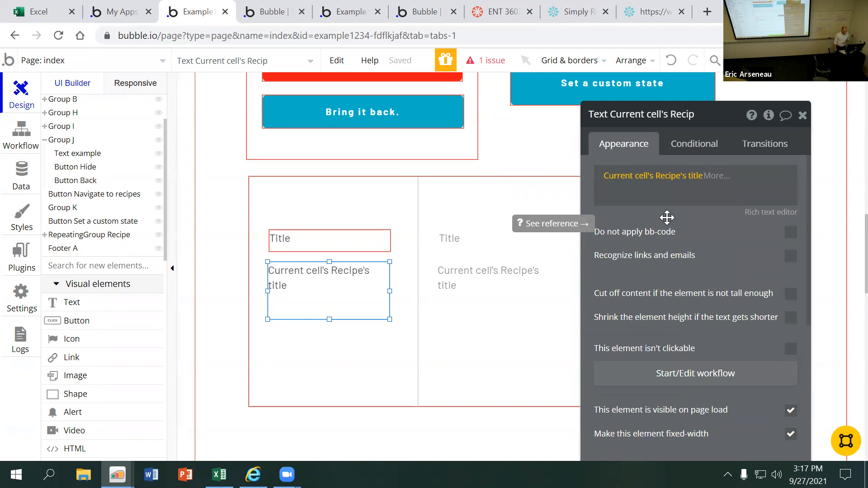
click(665, 218)
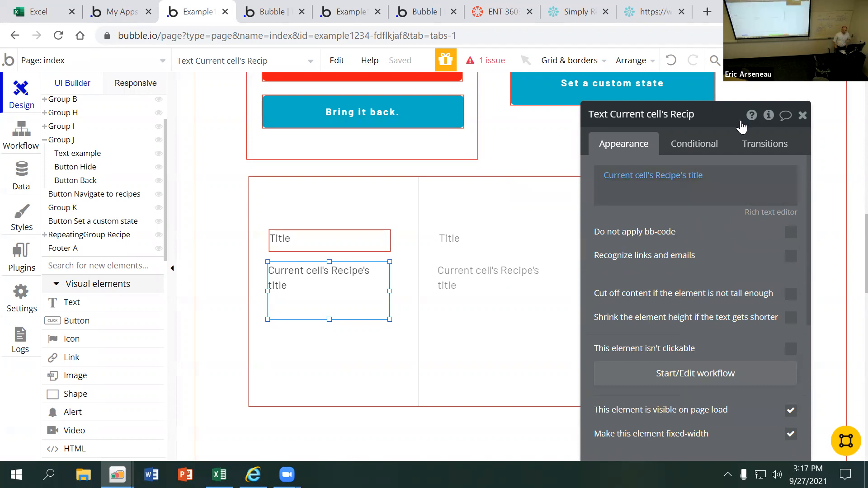
- Preview the page to check the Title label and recipe titles in the repeating group, and return to the Bubble editor
key(ctrl+Tab)
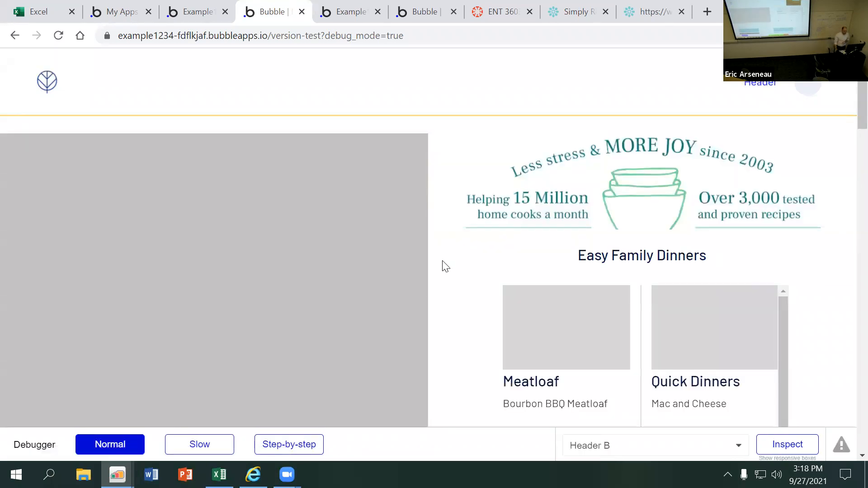
scroll(442, 266, down, 10)
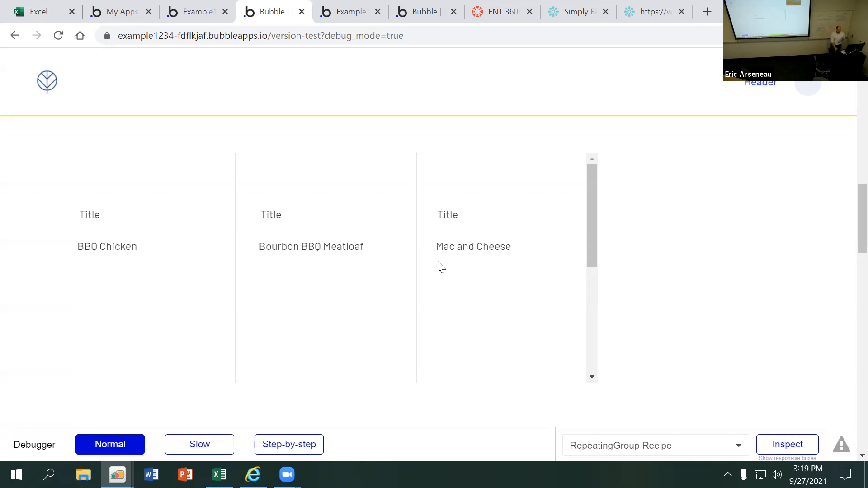
click(187, 14)
- Try a "vegan-meals" constraint in the repeating group's Search for Recipes data source, remove it, and close the search settings and property editor
click(379, 200)
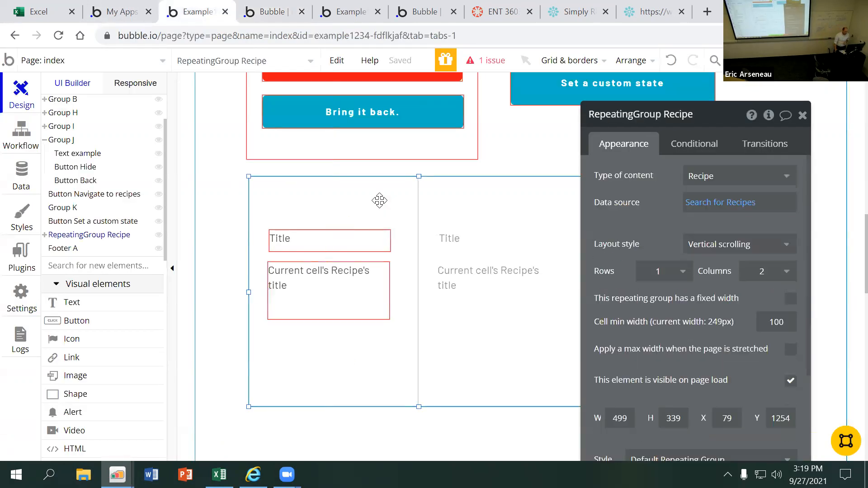
click(699, 204)
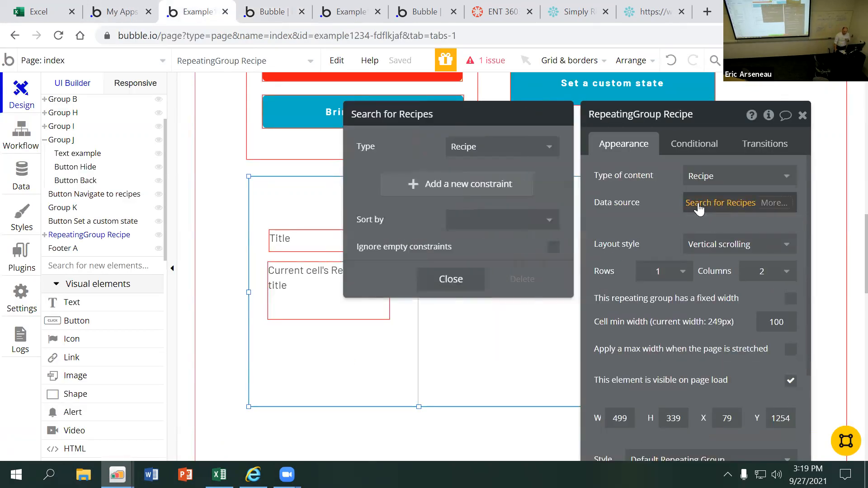
click(478, 185)
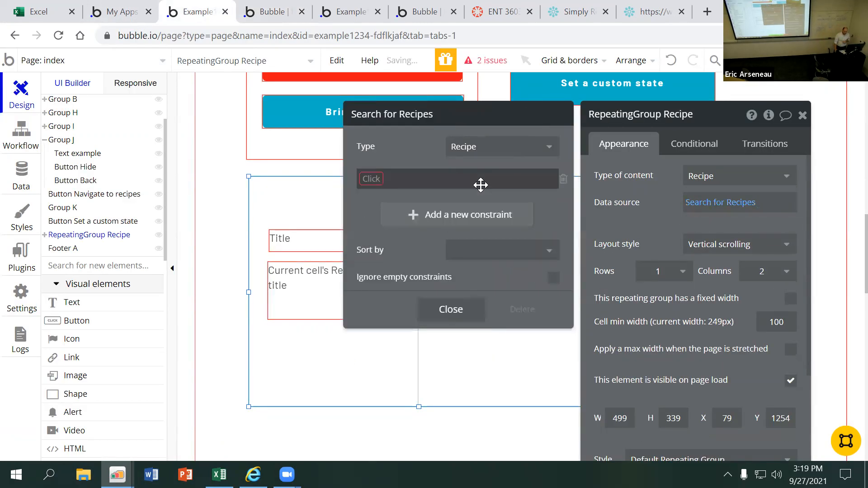
click(381, 183)
text(vegan)
text( meals)
key(BackSpace)
text(s)
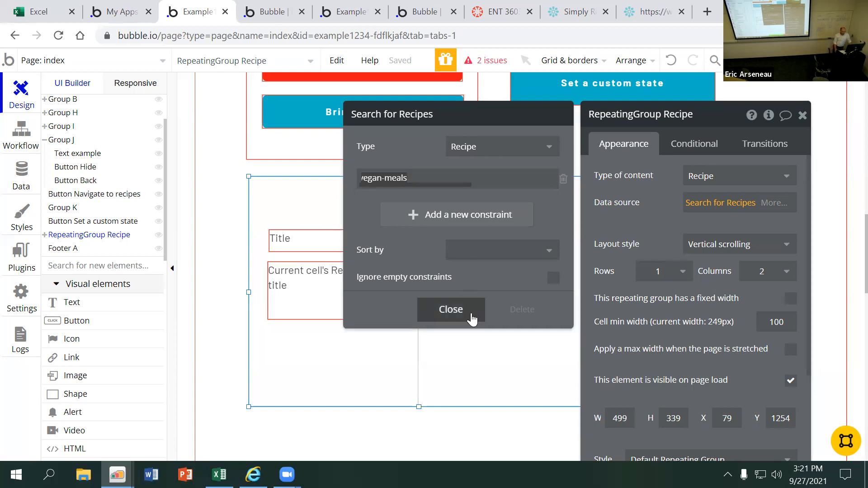
click(563, 180)
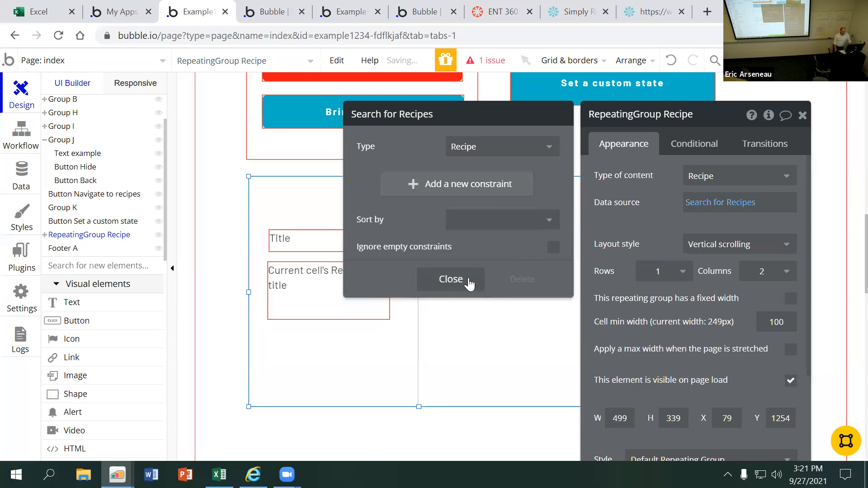
click(626, 234)
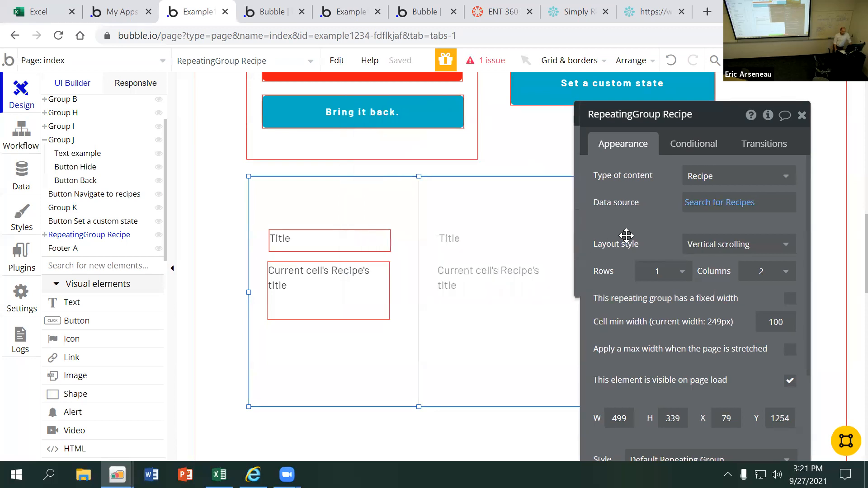
click(801, 116)
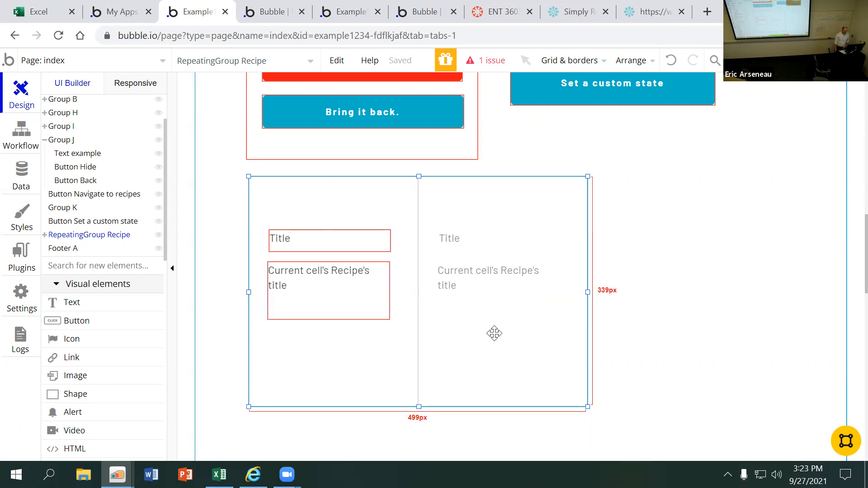
scroll(515, 298, up, 3)
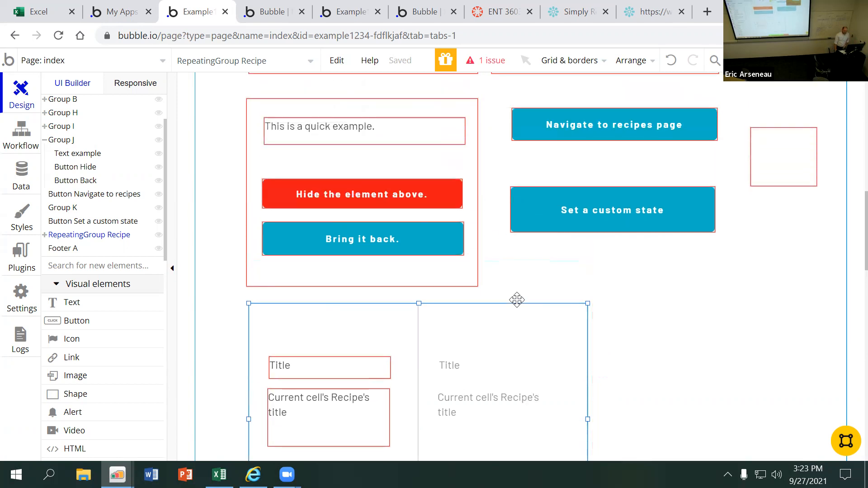
scroll(520, 305, down, 1)
scroll(515, 300, down, 2)
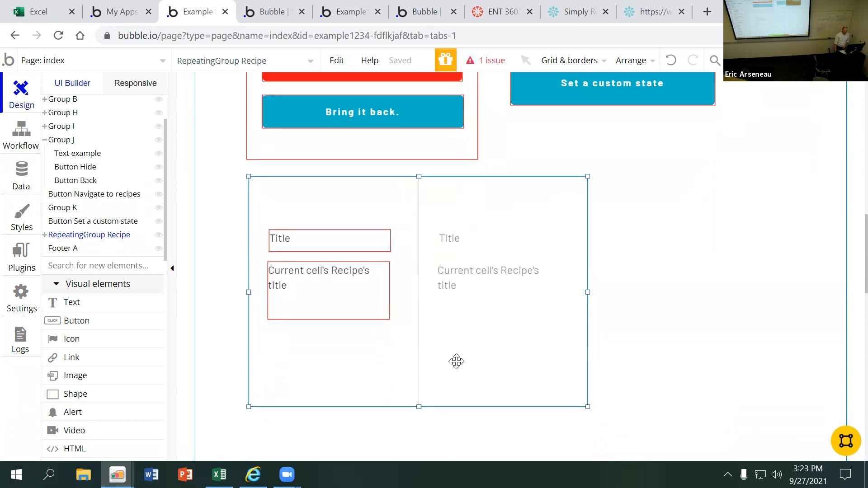
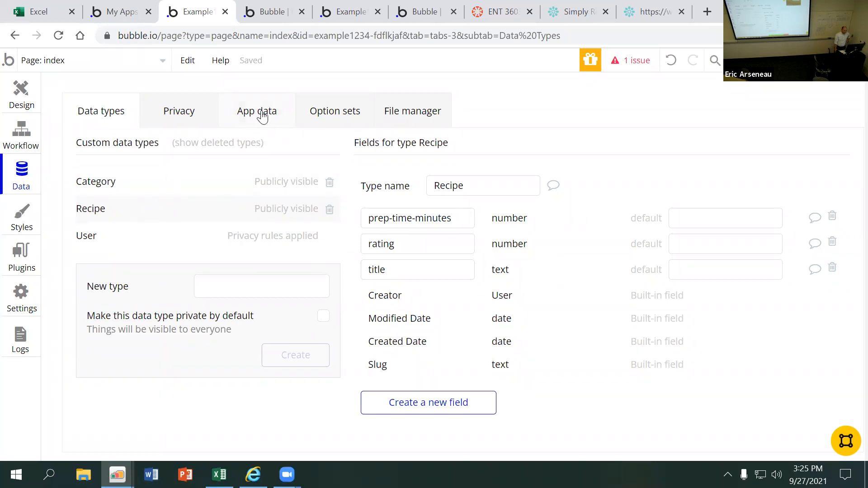
- Open the Bourbon BBQ Meatloaf entry under All Recipes in the app data, examine its slug and title, and save the entry
click(261, 117)
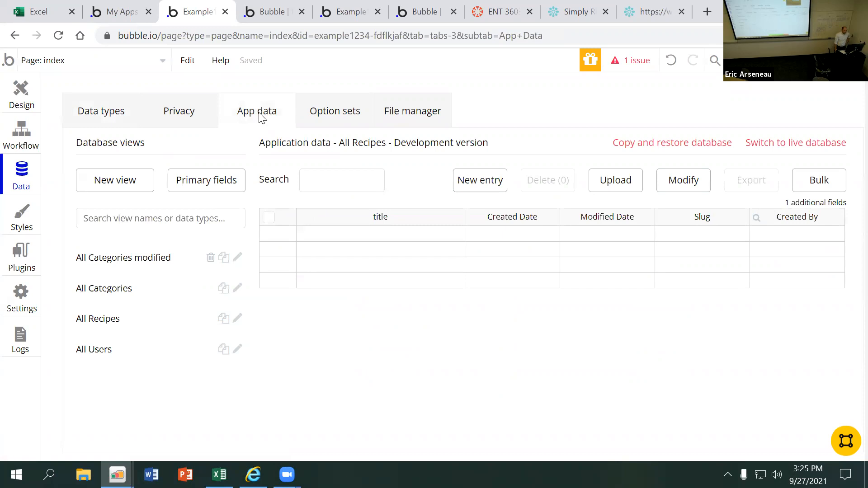
click(135, 325)
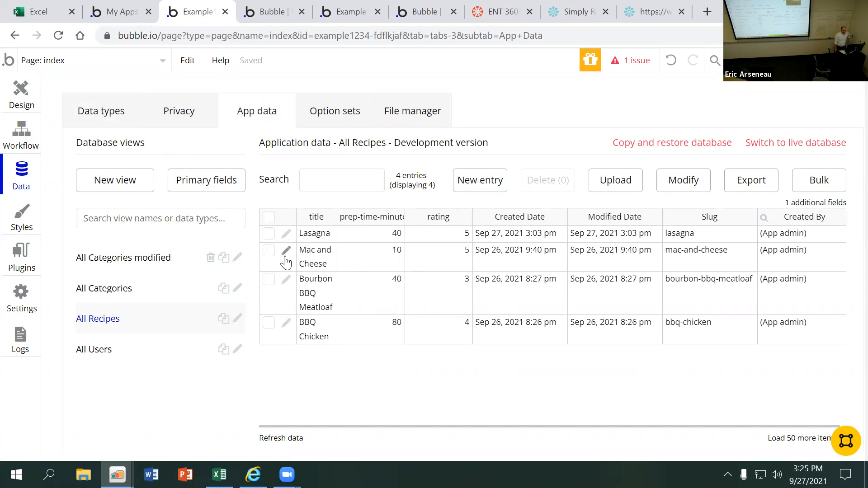
click(287, 280)
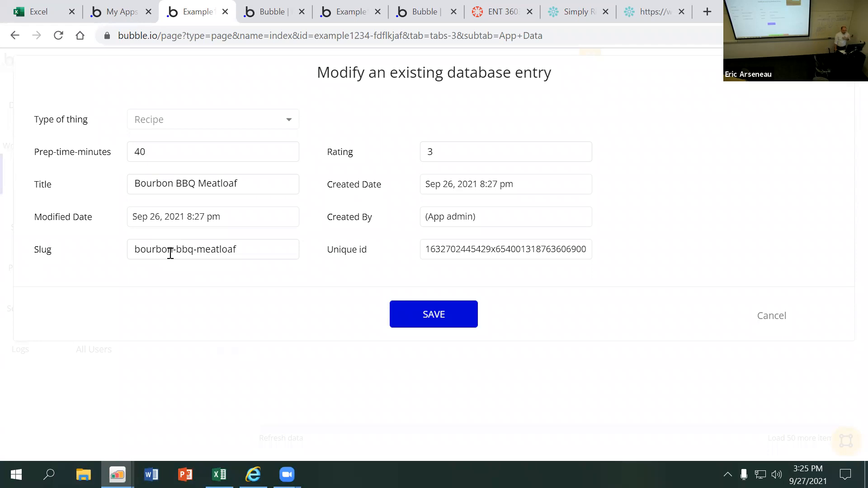
click(171, 250)
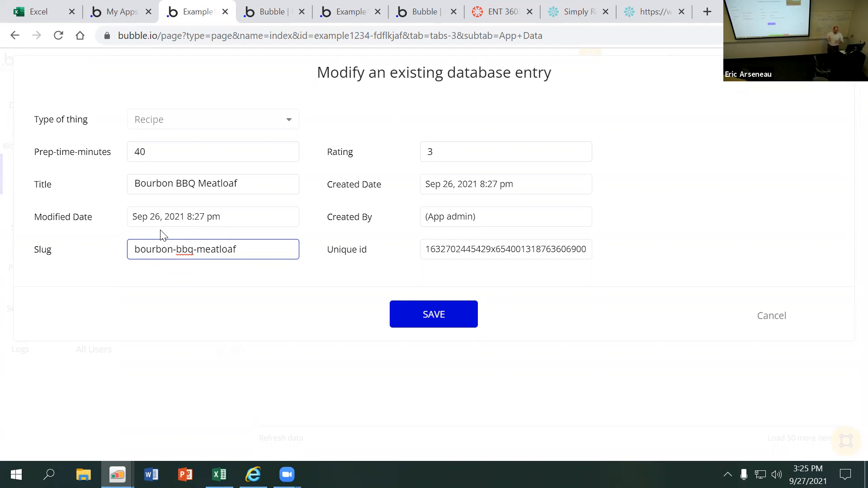
click(133, 250)
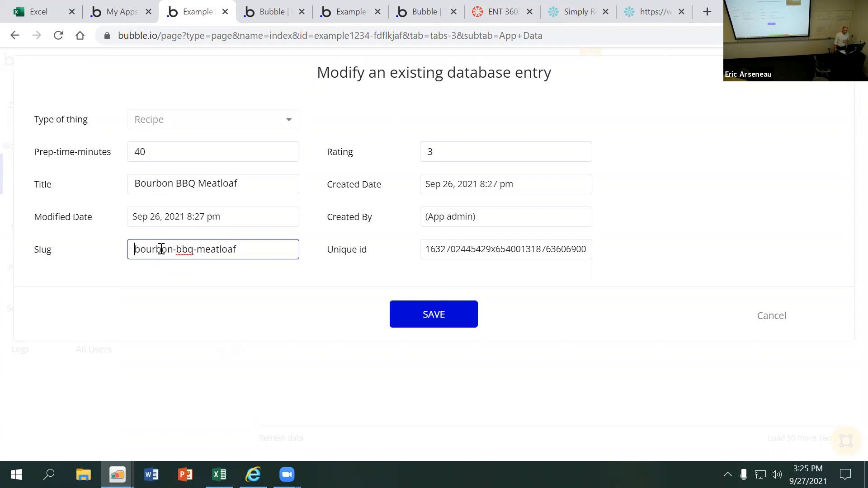
click(133, 185)
drag(133, 185, 252, 179)
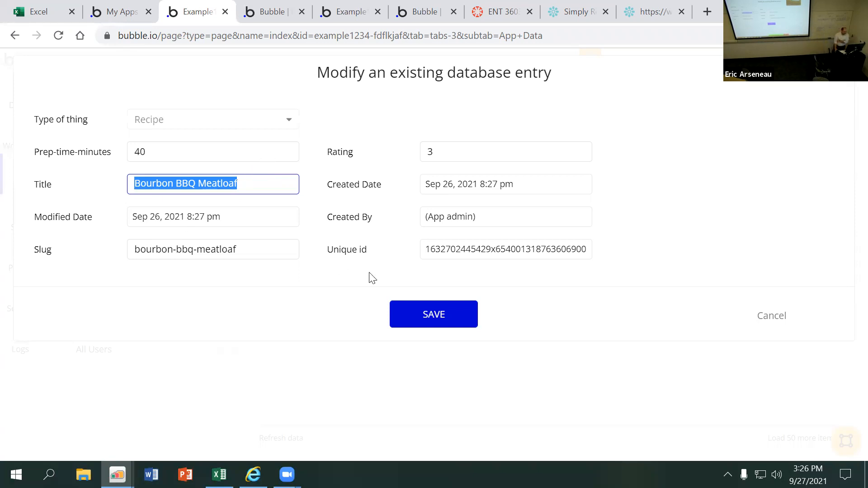
click(434, 314)
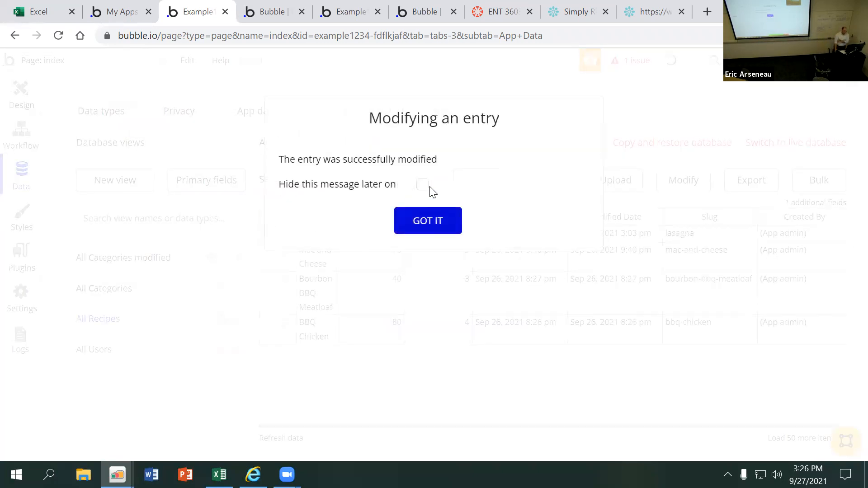
click(415, 222)
- Open the Mac and Cheese entry, switch to Simply Recipes, and examine the slug at the end of the Bourbon BBQ Meatloaf recipe's address
click(284, 249)
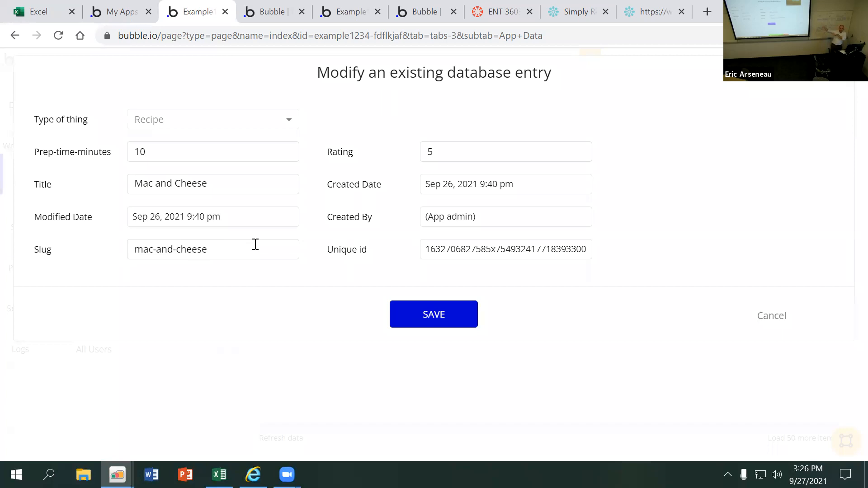
click(592, 17)
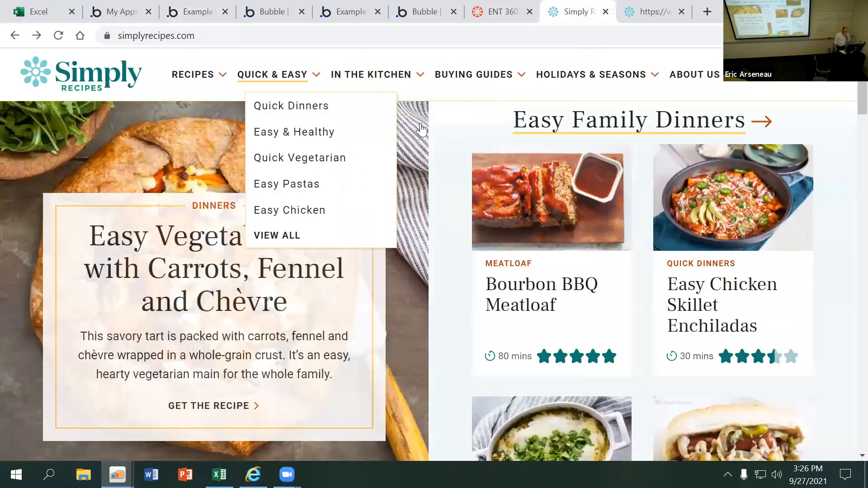
click(550, 297)
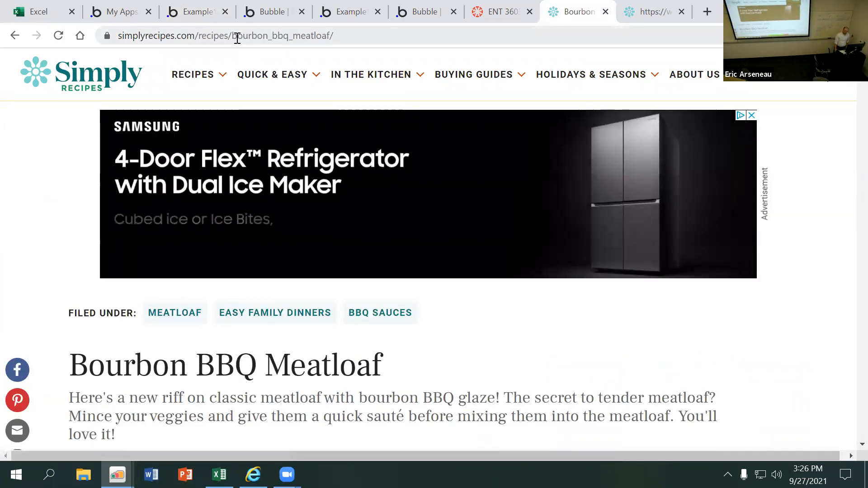
click(258, 36)
click(258, 37)
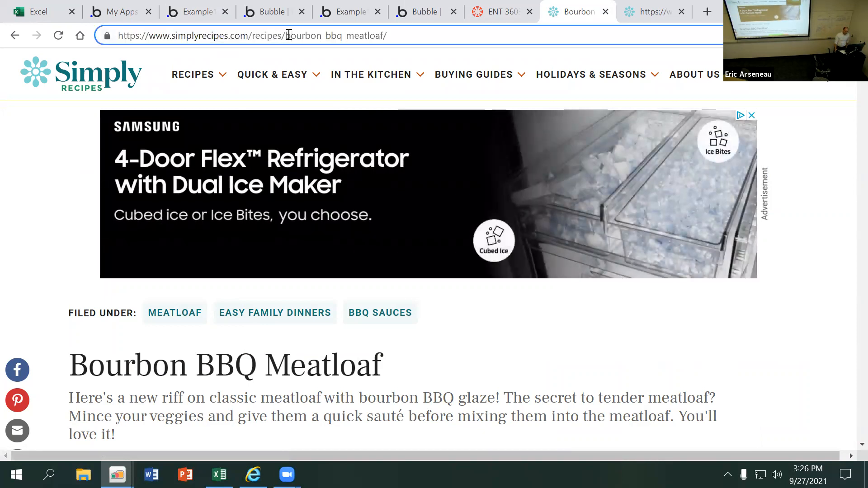
drag(286, 36, 391, 38)
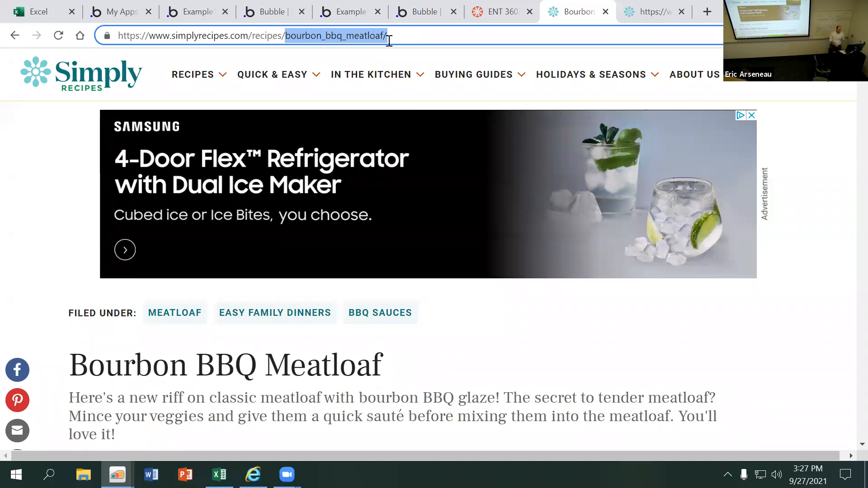
click(294, 36)
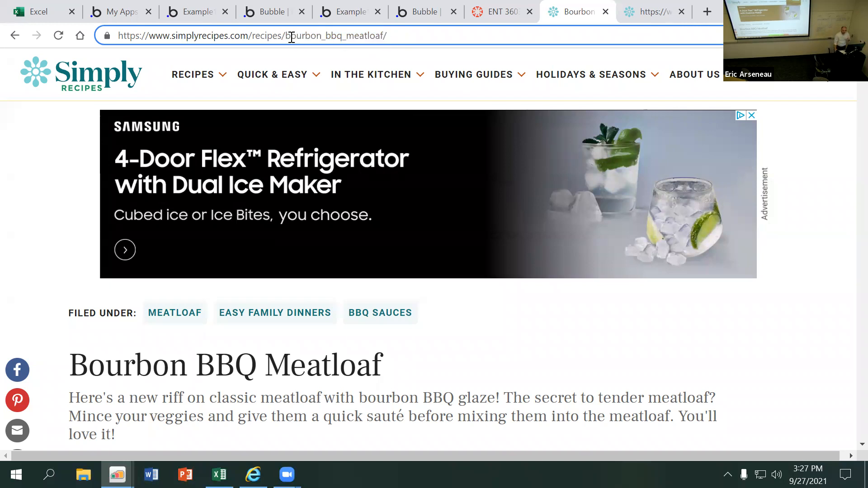
drag(285, 36, 406, 36)
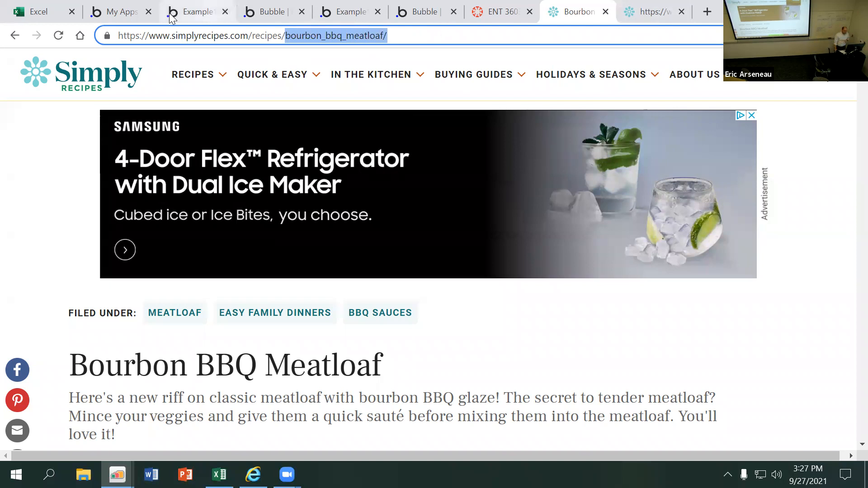
- Return to the Bubble editor, cancel the Mac and Cheese entry, and reopen it to review its fields and save it
click(202, 17)
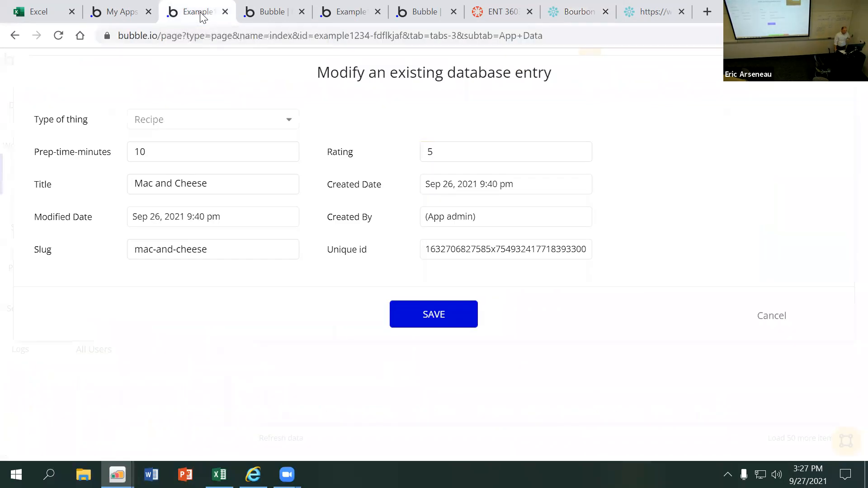
click(127, 14)
click(206, 16)
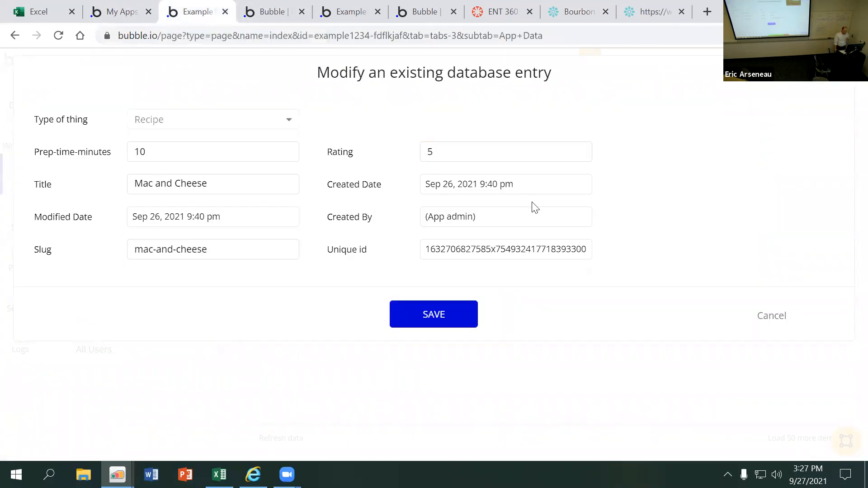
click(772, 316)
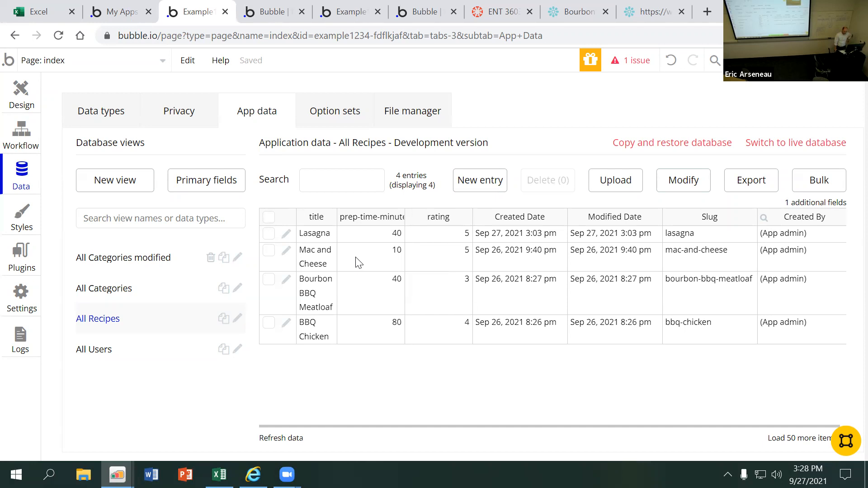
click(287, 251)
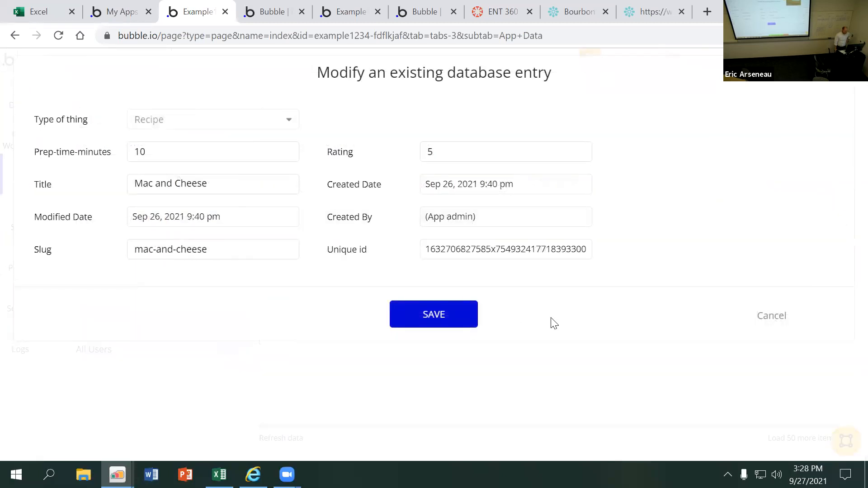
click(446, 316)
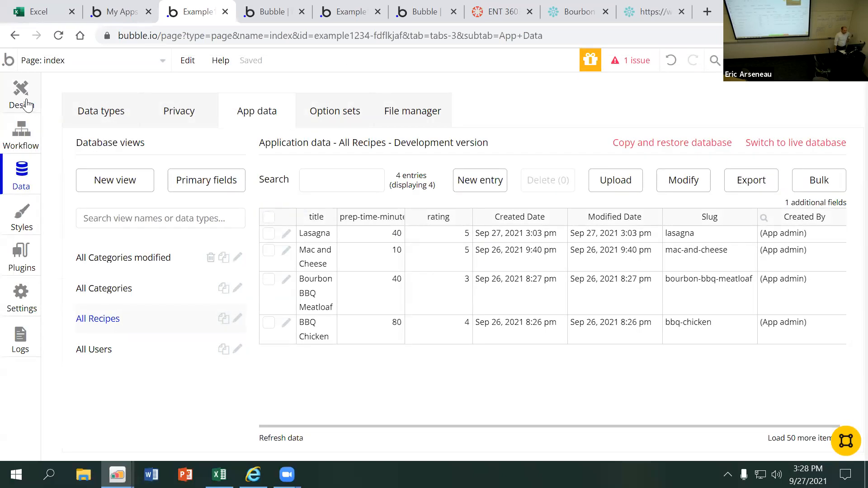
- Review the page design, the All Recipes data and the fields of the Recipe data type
click(26, 103)
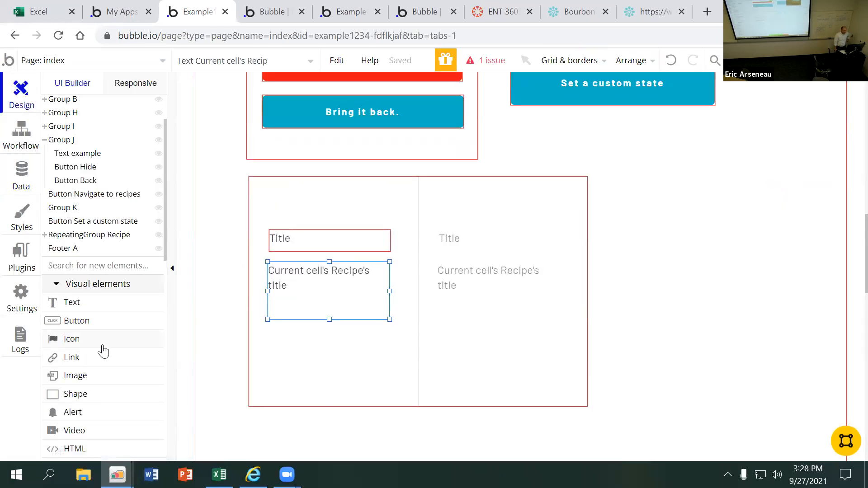
click(35, 177)
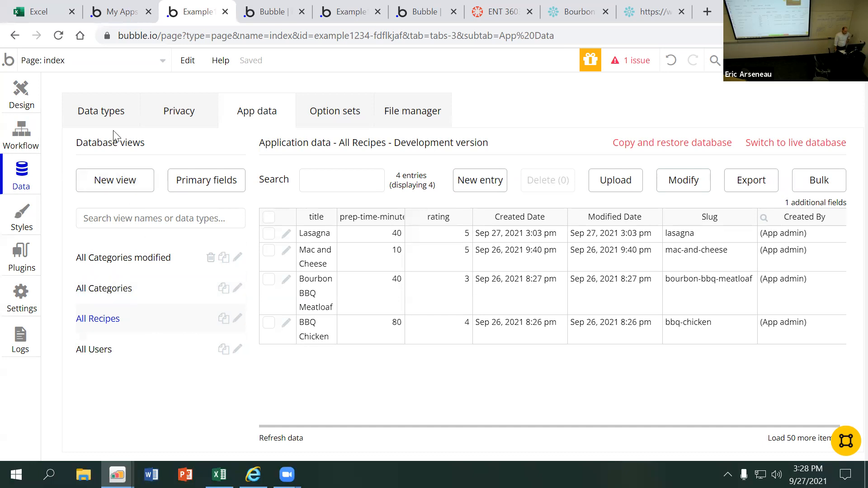
click(104, 113)
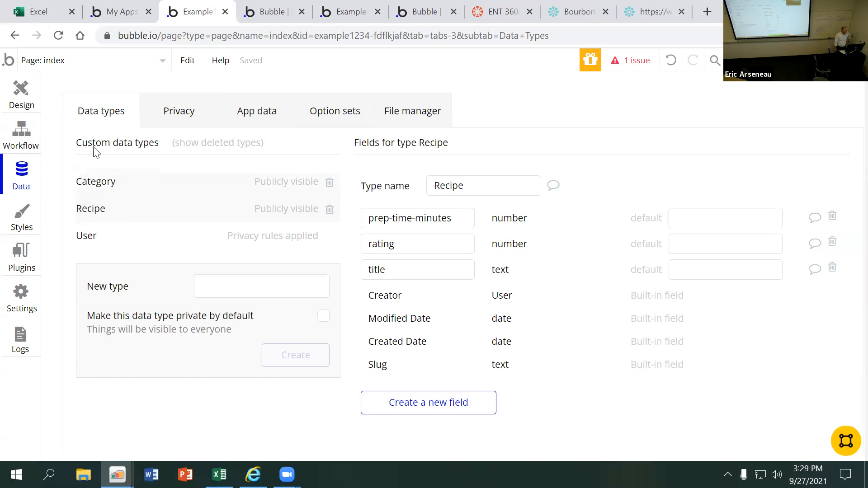
- Return to the page design and select the recipe title text in the first Easy Family Dinners cell
click(22, 96)
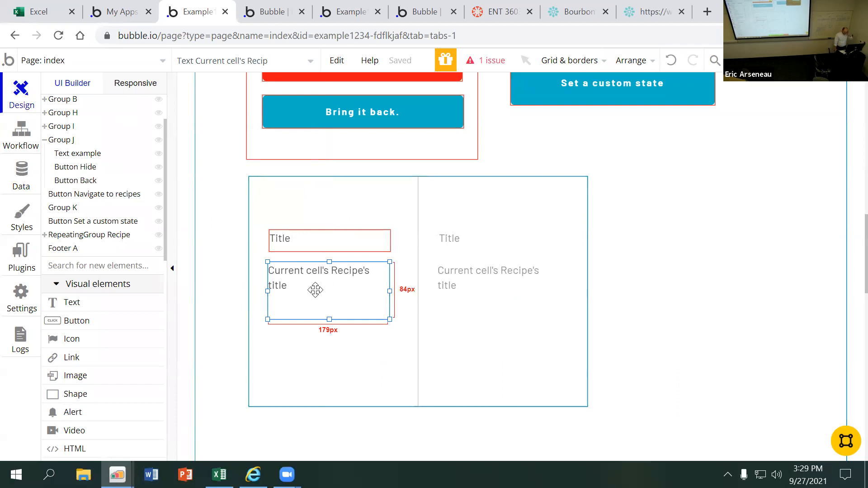
scroll(407, 240, up, 10)
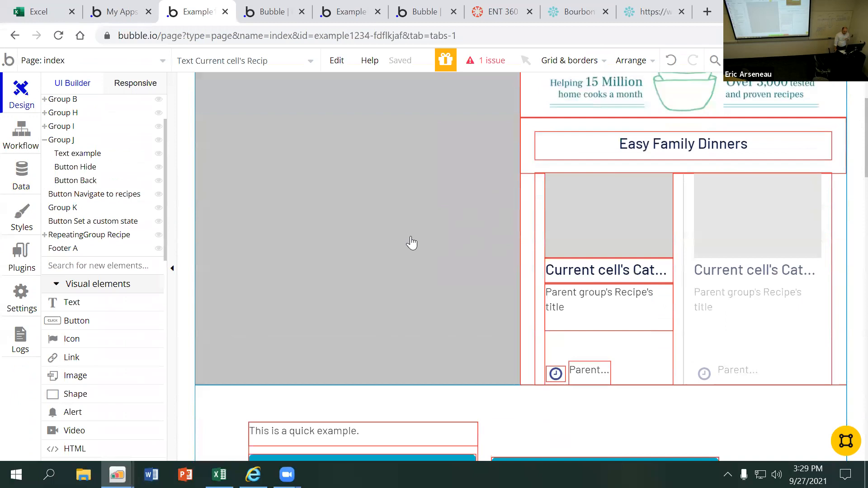
click(614, 304)
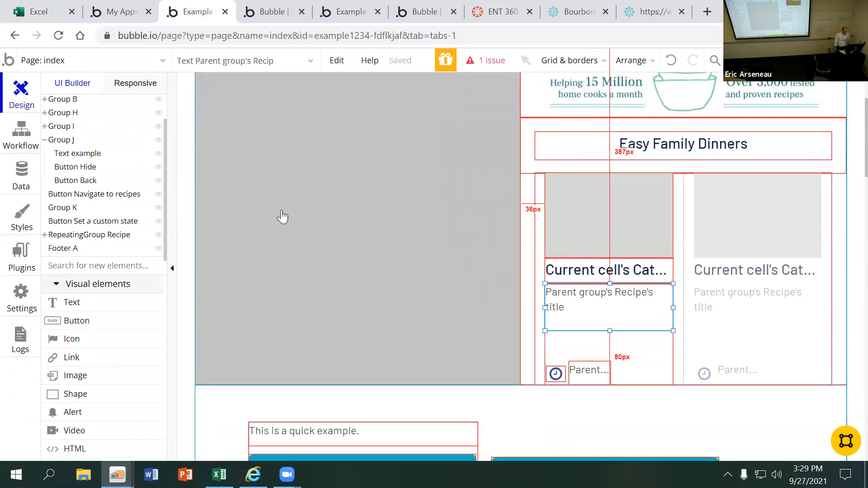
- Start a click workflow for the recipe title text in the recipe repeating group below the custom-state buttons
click(30, 144)
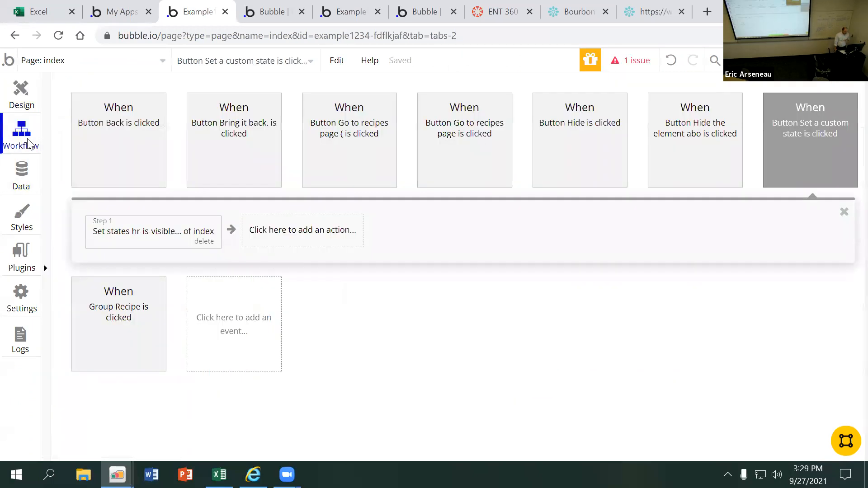
click(25, 103)
scroll(380, 244, down, 4)
scroll(372, 239, down, 9)
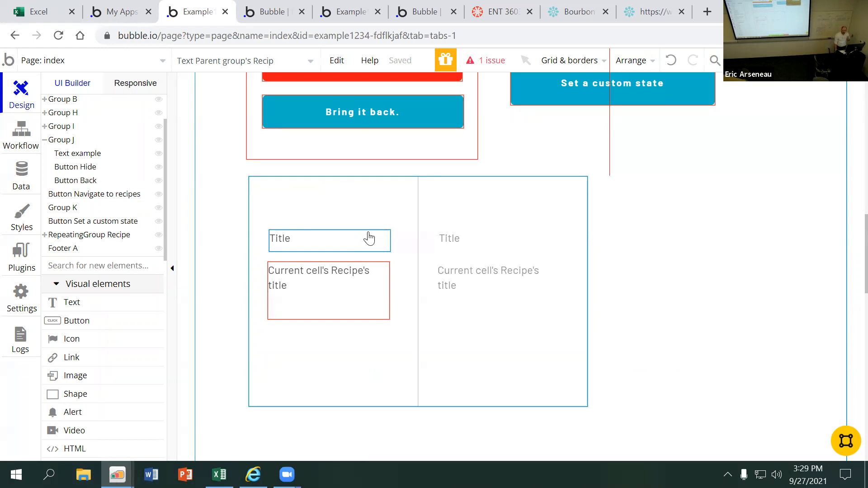
click(336, 288)
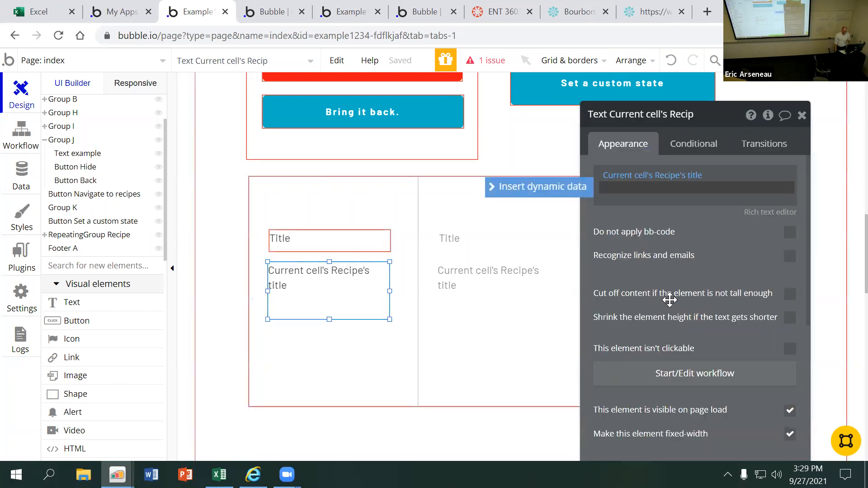
click(692, 377)
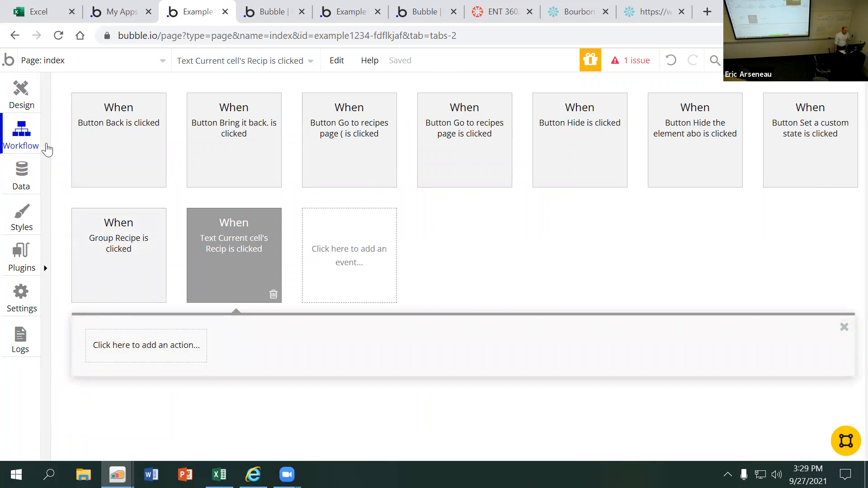
click(26, 97)
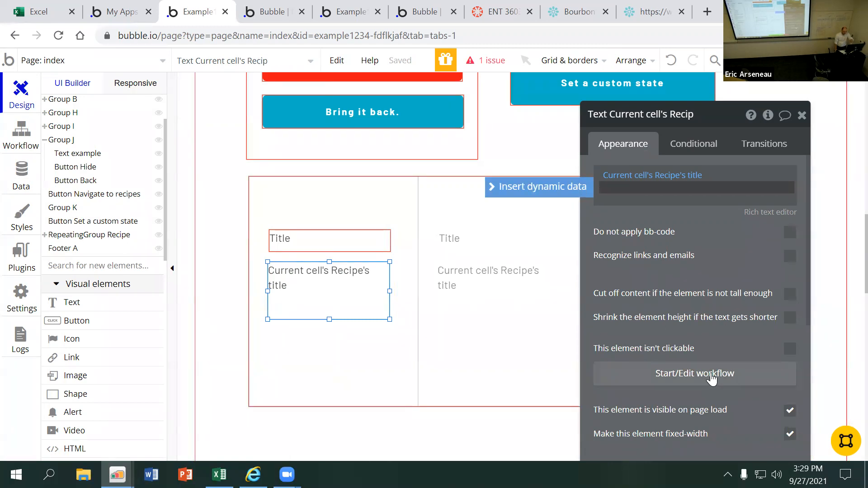
click(694, 374)
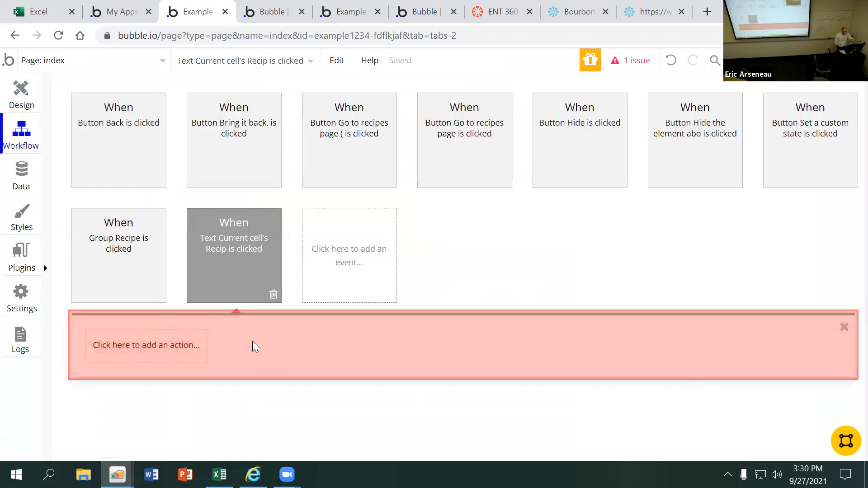
- Add the navigation action Open an external website to the recipe title's click workflow
click(152, 346)
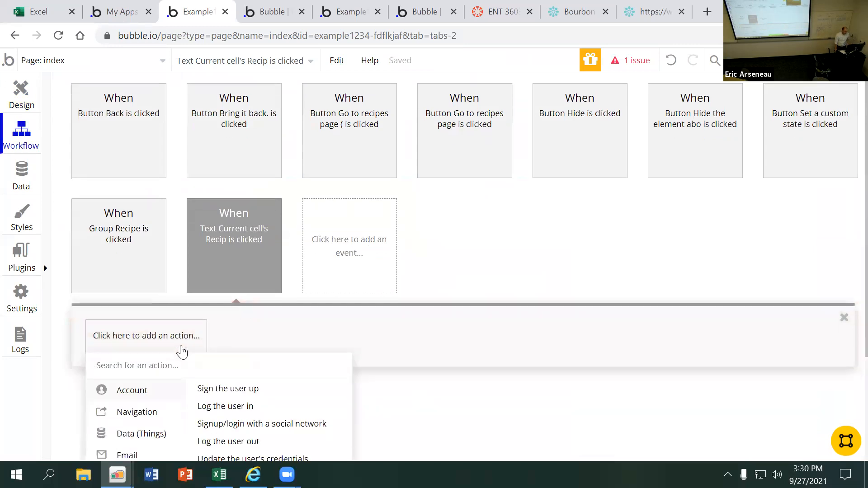
mouse_move(144, 239)
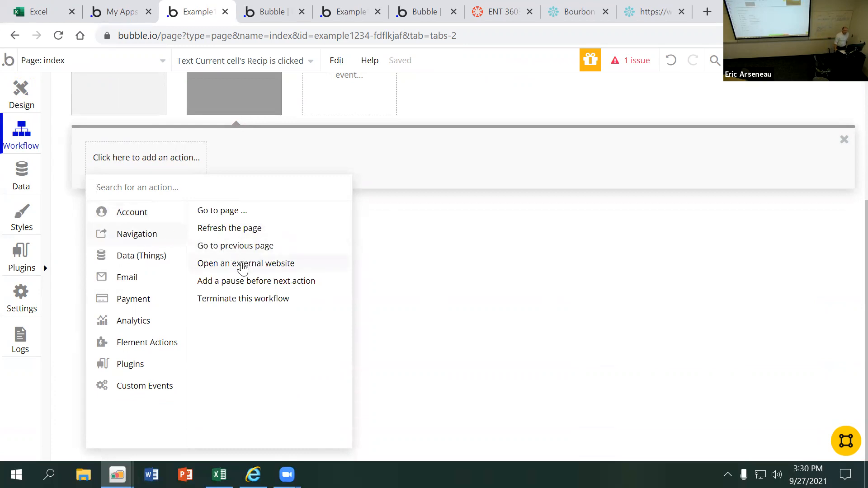
mouse_move(243, 268)
click(250, 269)
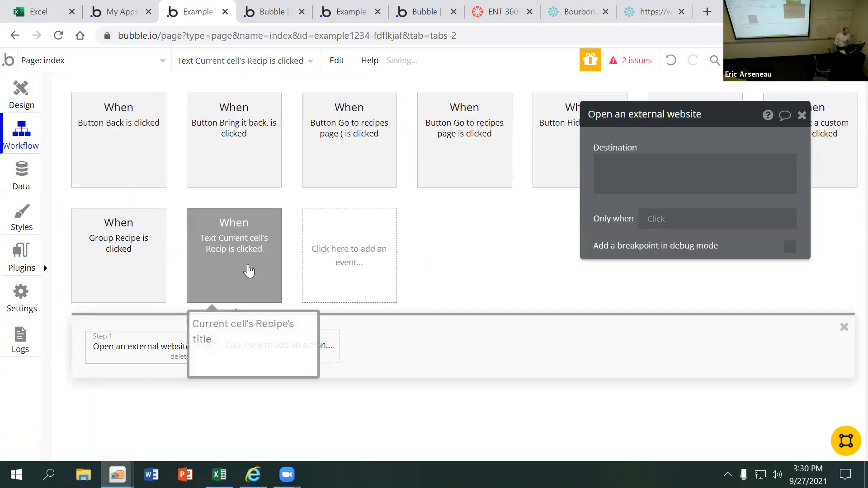
- Insert the dynamic value Website home URL as the destination of the external website action
click(628, 162)
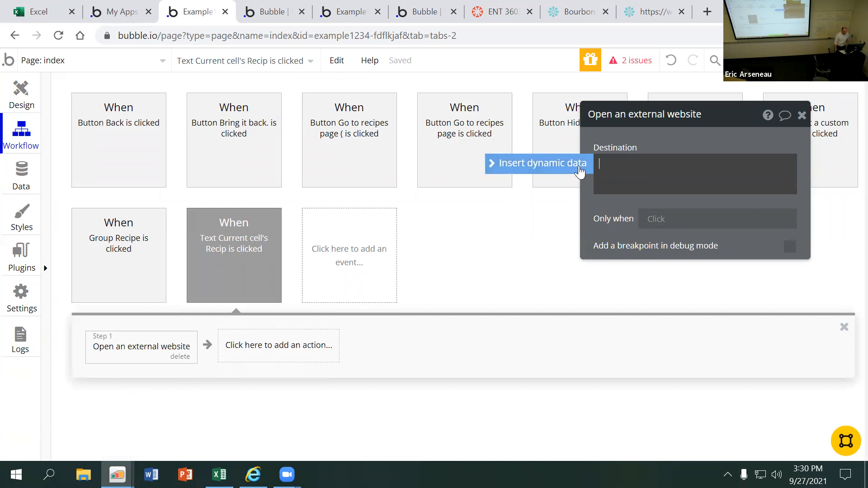
drag(604, 122, 460, 119)
click(470, 162)
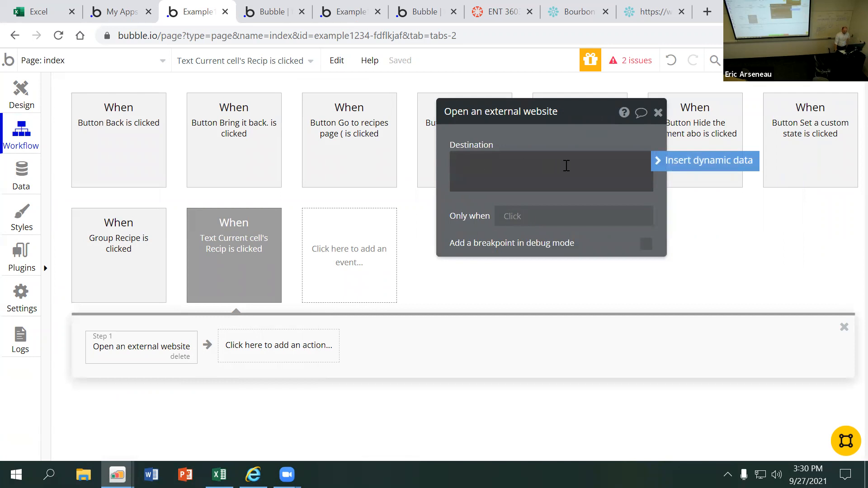
click(691, 166)
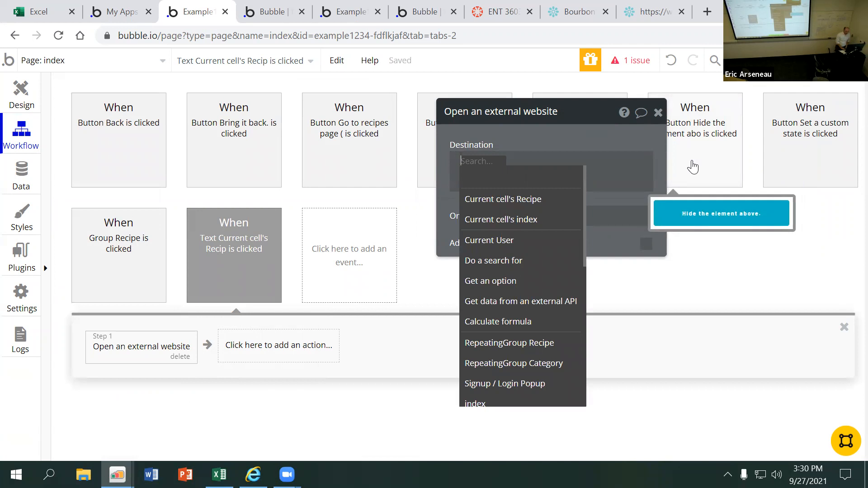
text(home)
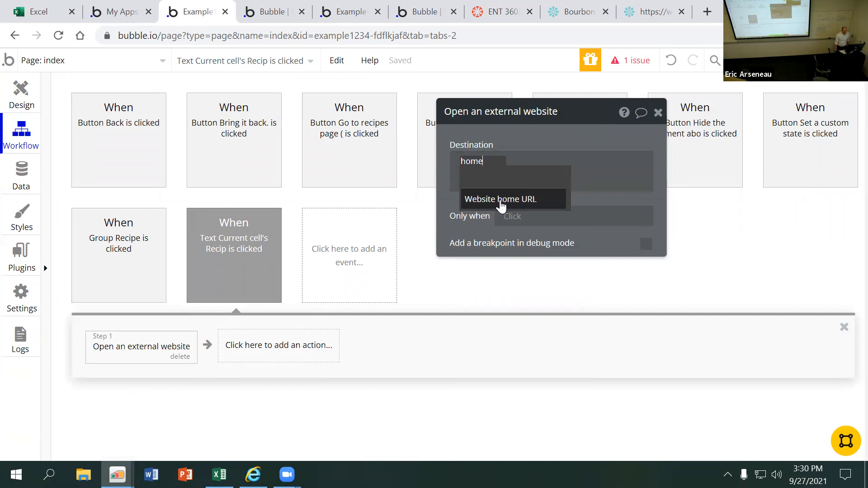
click(500, 202)
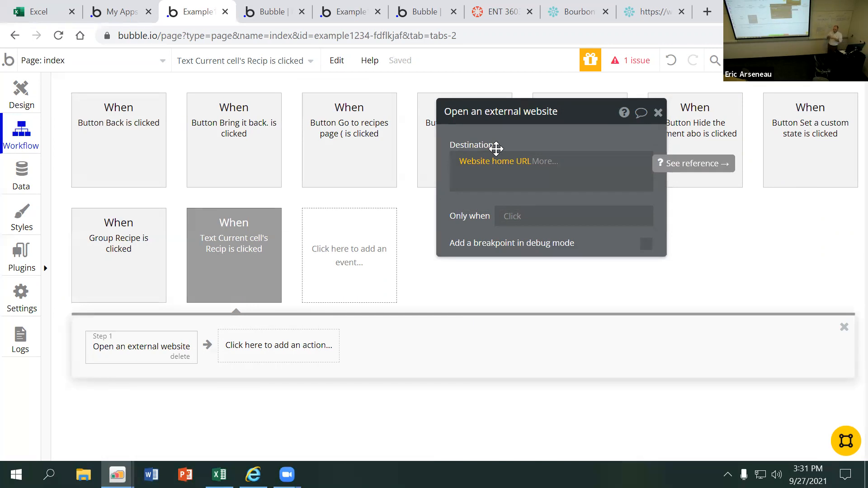
- Extend the destination after the home URL with "recipes/" followed by Current cell's Recipe's Slug
click(481, 174)
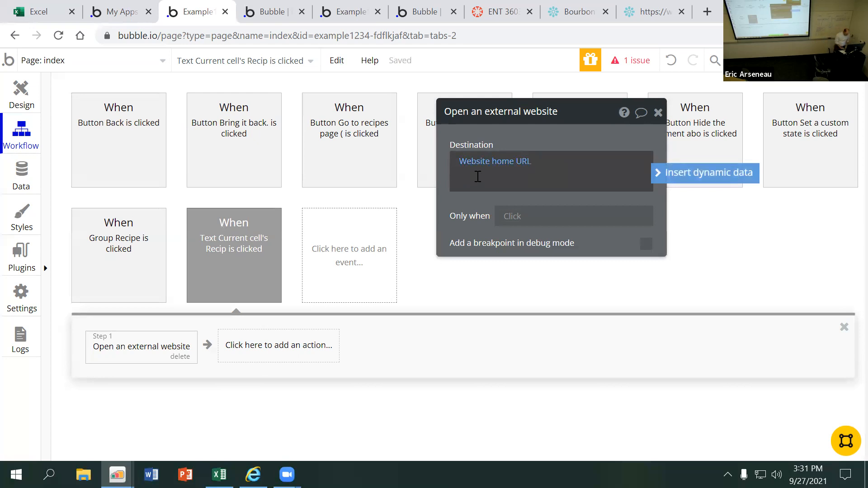
text(recipes/)
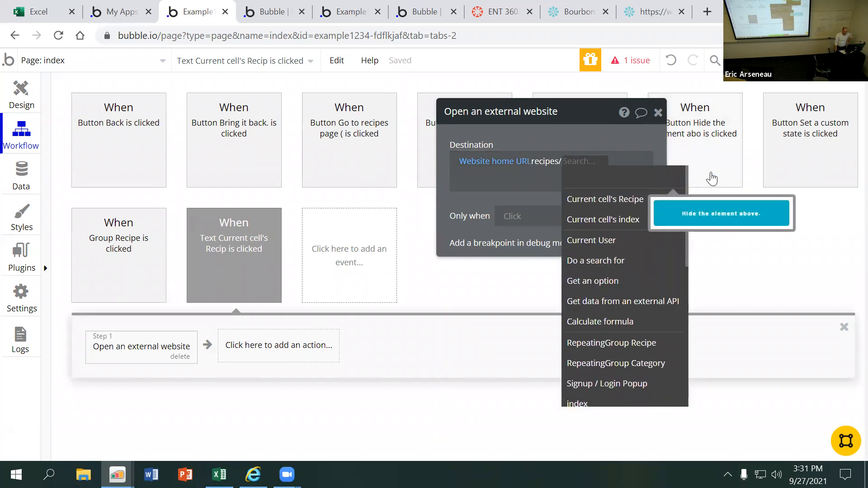
click(622, 204)
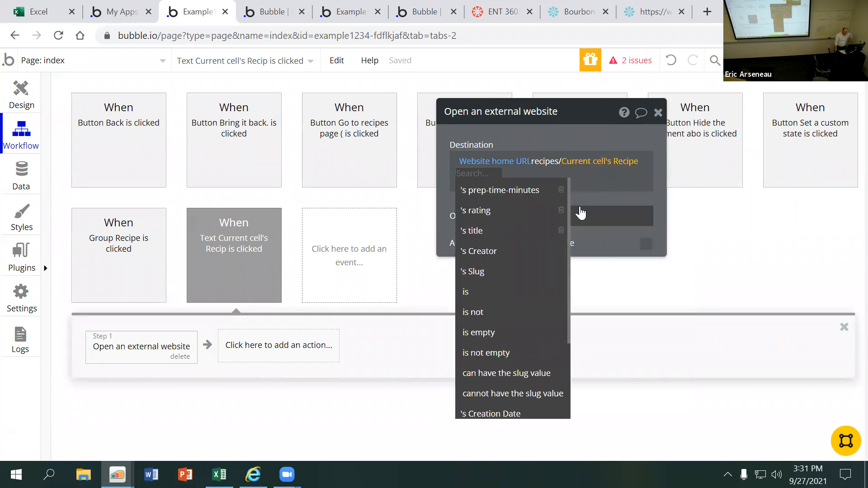
click(504, 272)
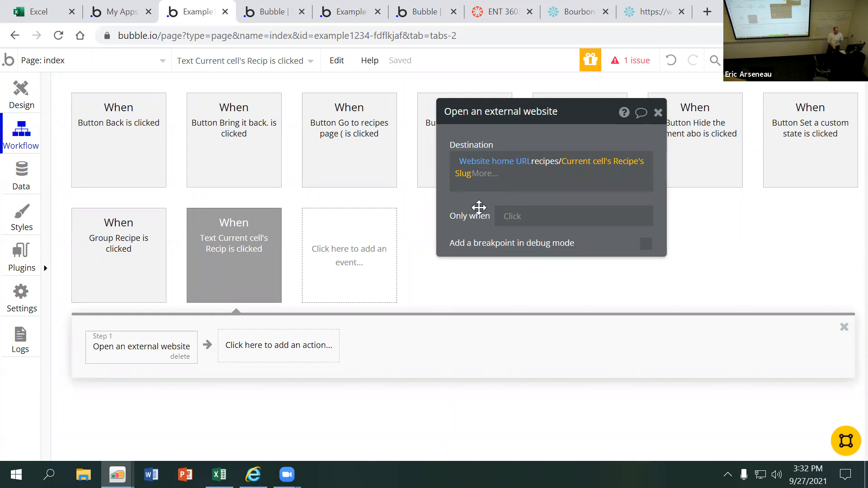
click(470, 211)
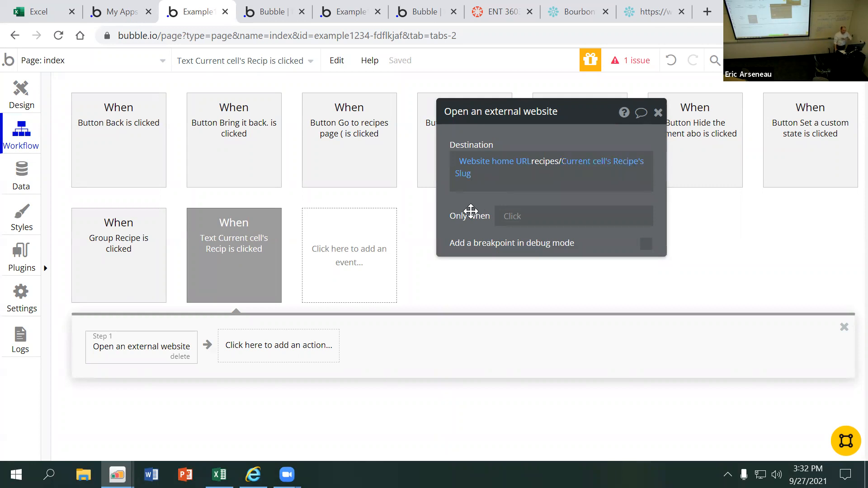
- Preview the index page and test the title workflow by opening BBQ Chicken from the recipe repeating group
click(31, 104)
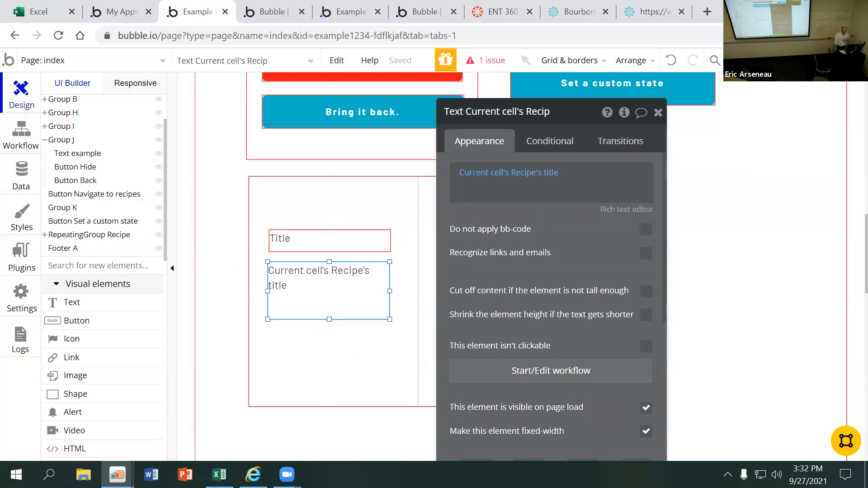
click(742, 60)
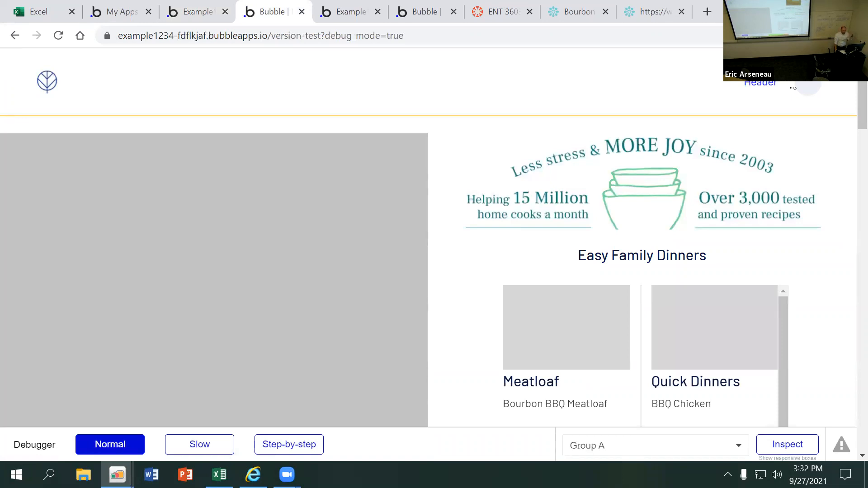
scroll(516, 198, down, 15)
scroll(515, 197, down, 5)
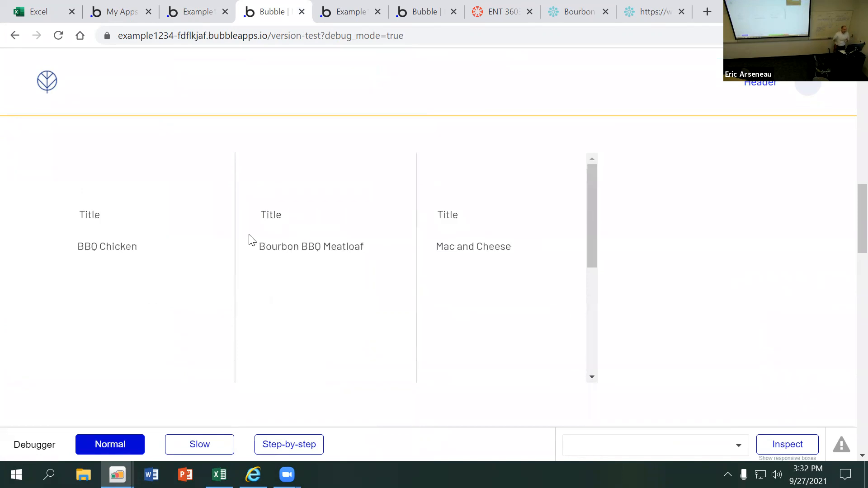
click(130, 252)
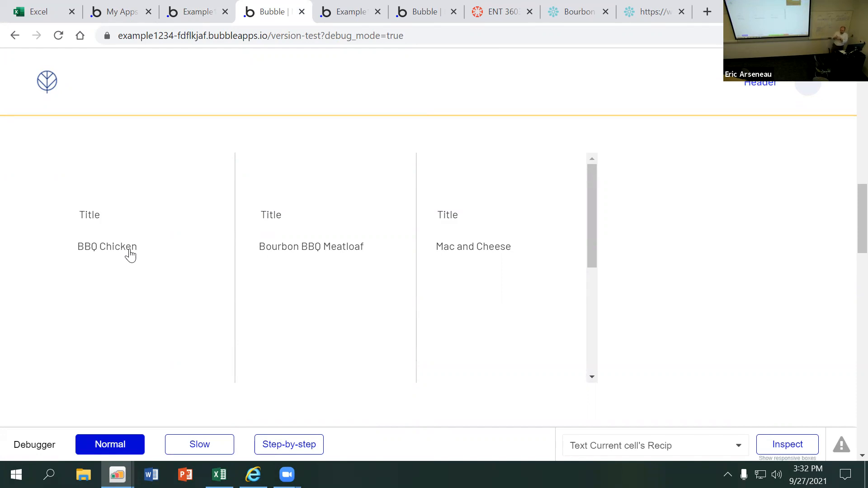
click(106, 248)
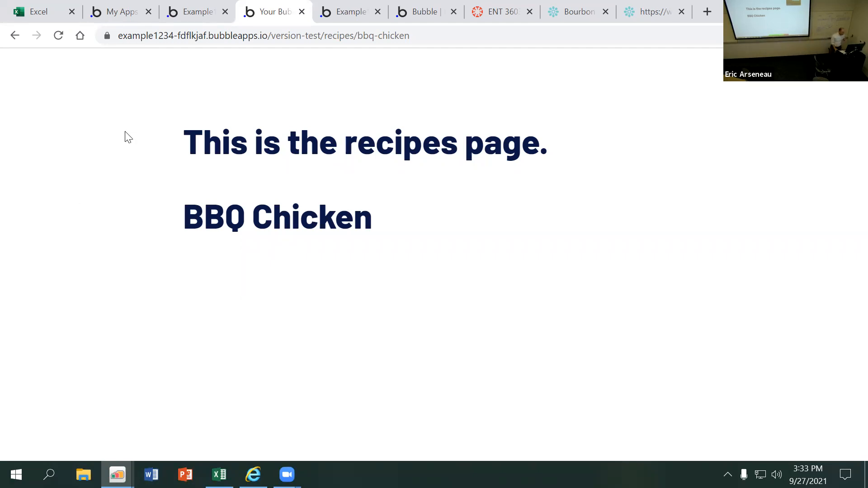
- Return to the Bubble editor and open the recipes page
click(203, 13)
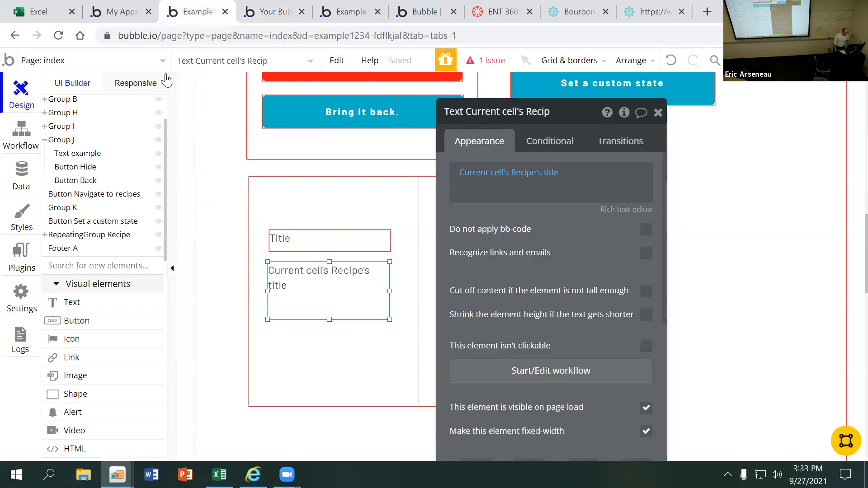
click(119, 60)
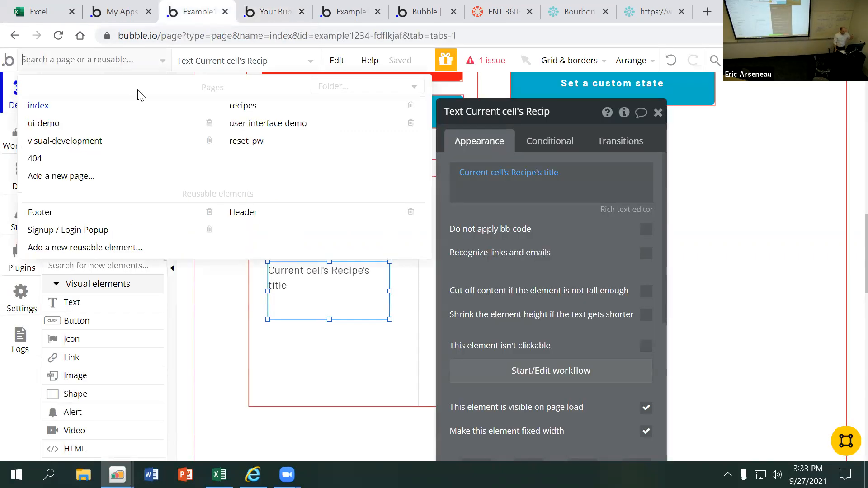
click(261, 111)
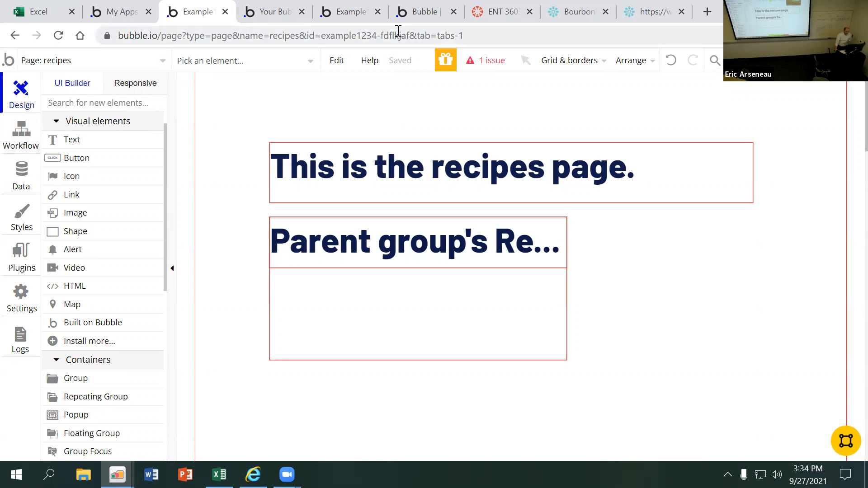
- Switch to Simply Recipes, go to its home page and examine the Family Dinners to Welcome Fall section
click(558, 17)
scroll(370, 200, down, 3)
scroll(226, 135, up, 3)
click(114, 84)
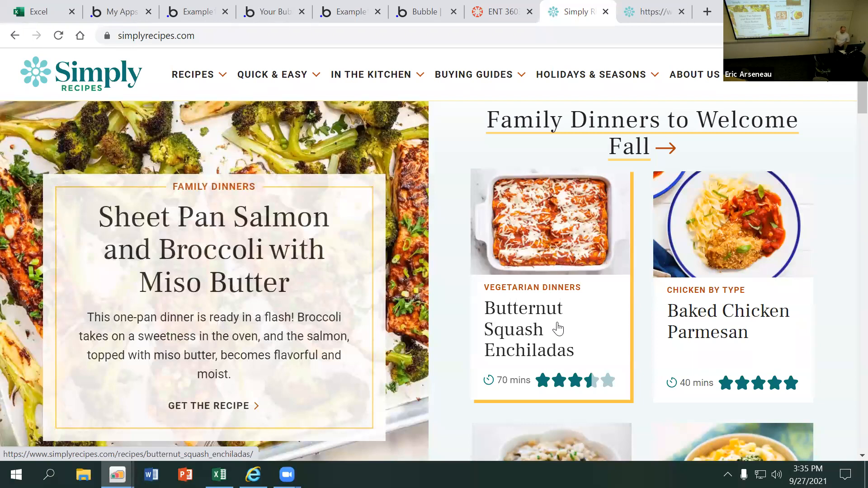
scroll(588, 307, up, 3)
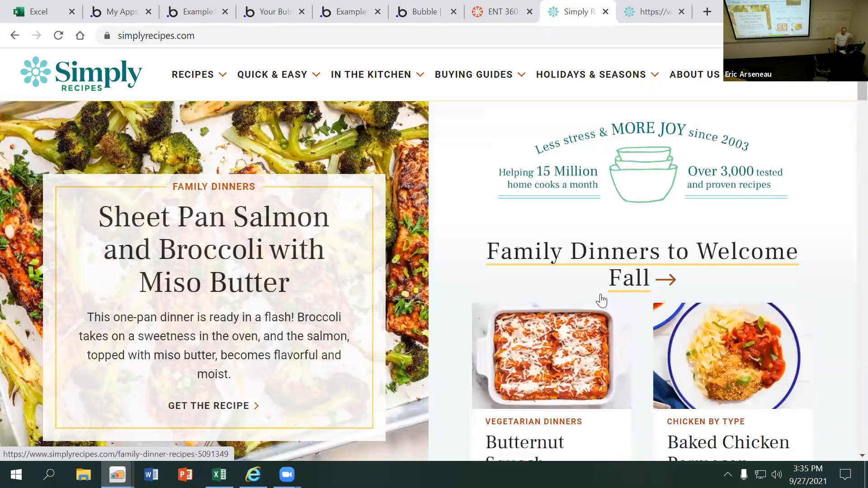
scroll(655, 316, down, 1)
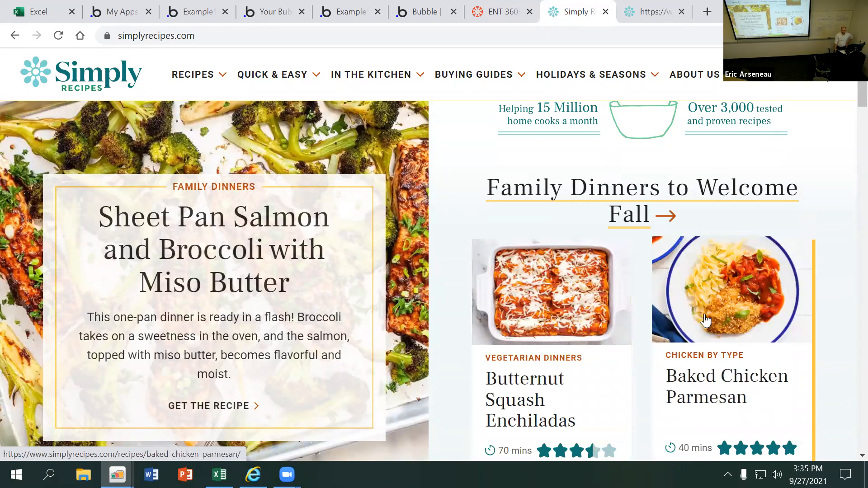
scroll(706, 320, up, 1)
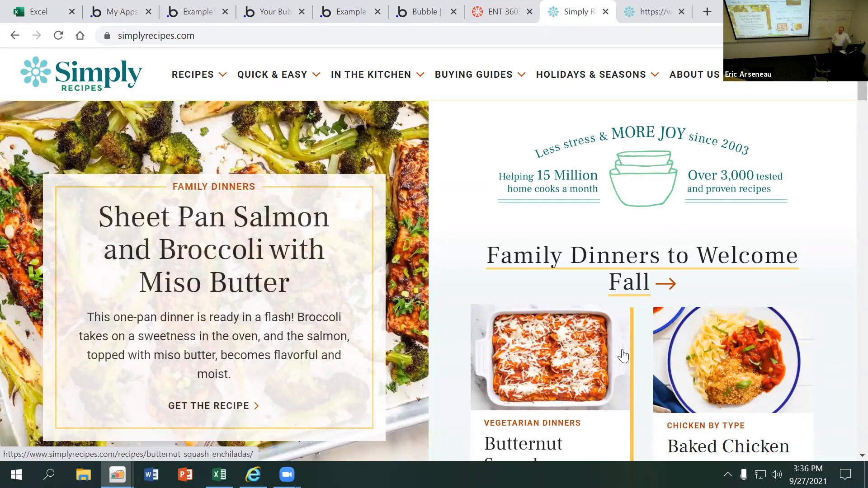
scroll(567, 357, down, 2)
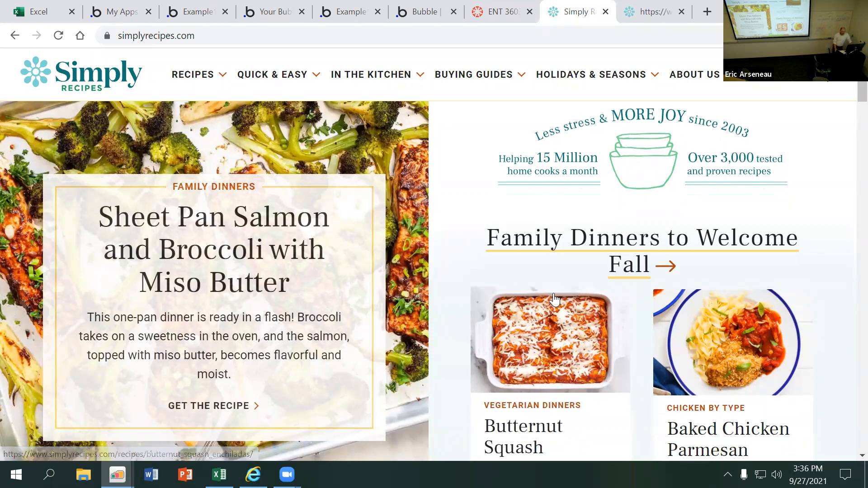
- Try appending /index to the Simply Recipes home page address
click(219, 37)
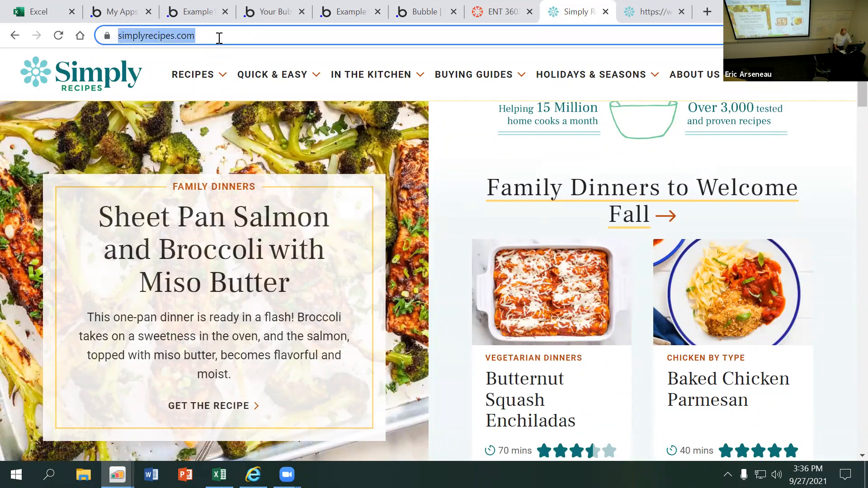
key(Right)
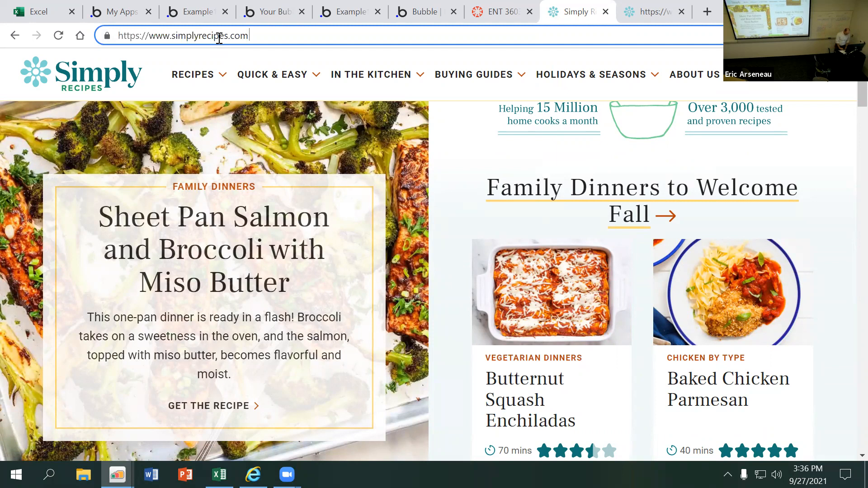
text(/index)
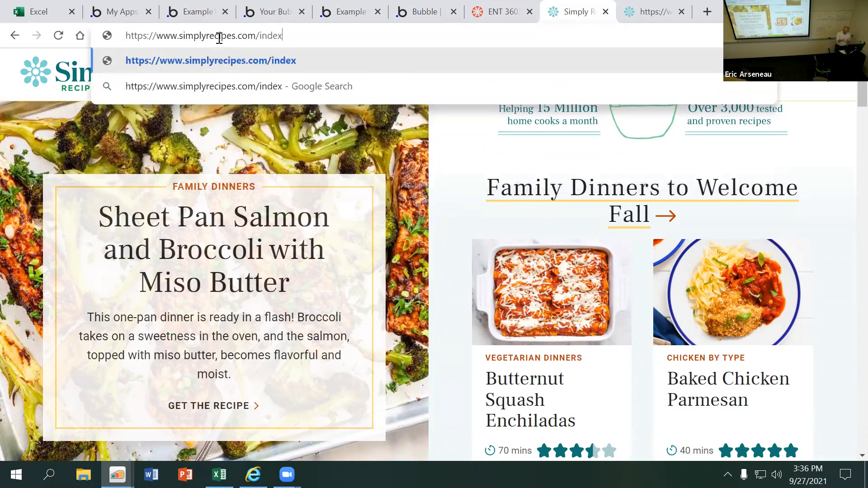
key(BackSpace)
key(BackSpace)
key(BackSpace)
key(BackSpace)
key(BackSpace)
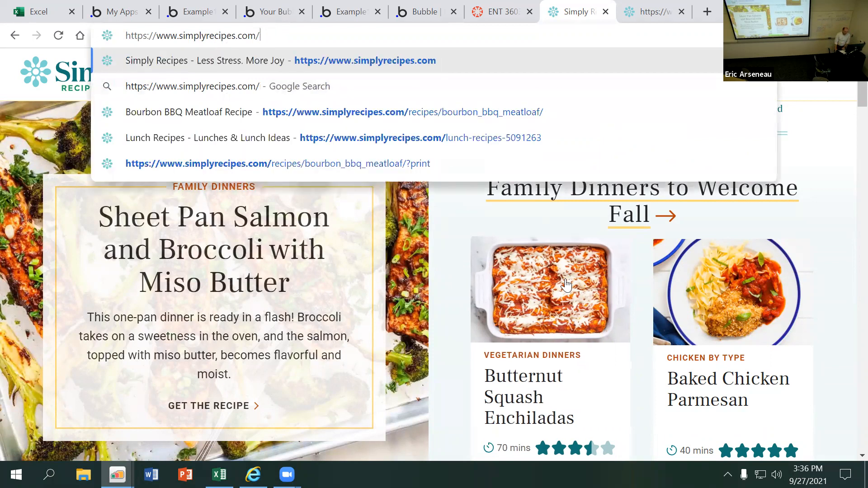
click(458, 256)
- Browse the Family Dinners to Welcome Fall recipes and open Butternut Squash Enchiladas
scroll(458, 256, down, 5)
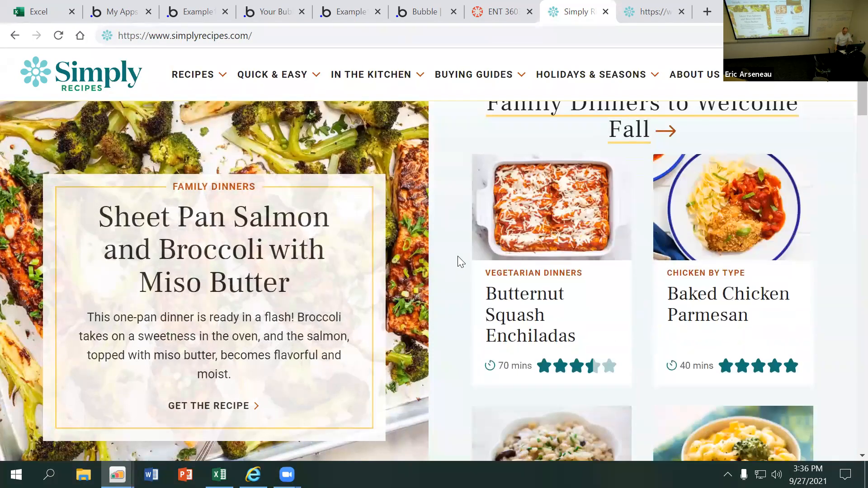
scroll(457, 256, down, 1)
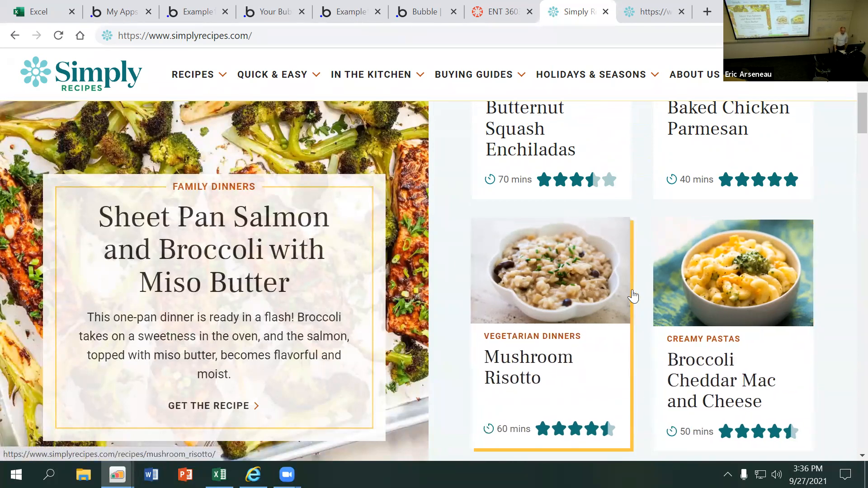
scroll(629, 294, up, 5)
scroll(483, 257, down, 3)
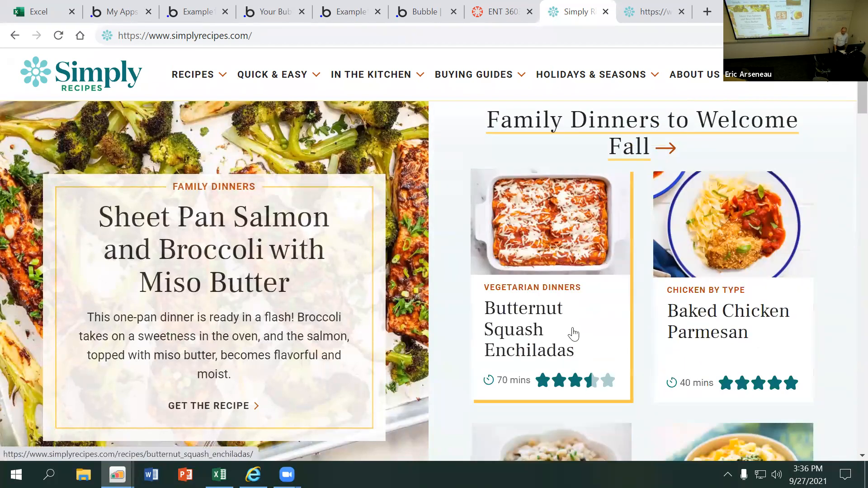
click(532, 277)
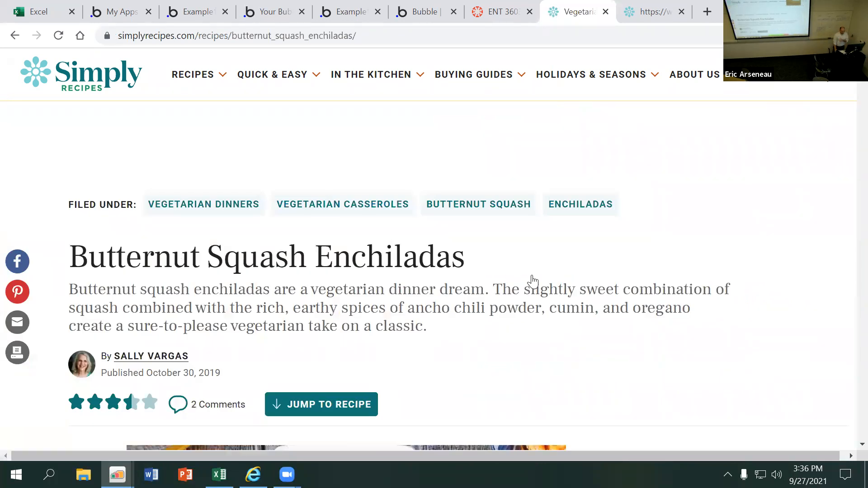
- Highlight the slug butternut_squash_enchiladas in the recipe's page address
click(238, 35)
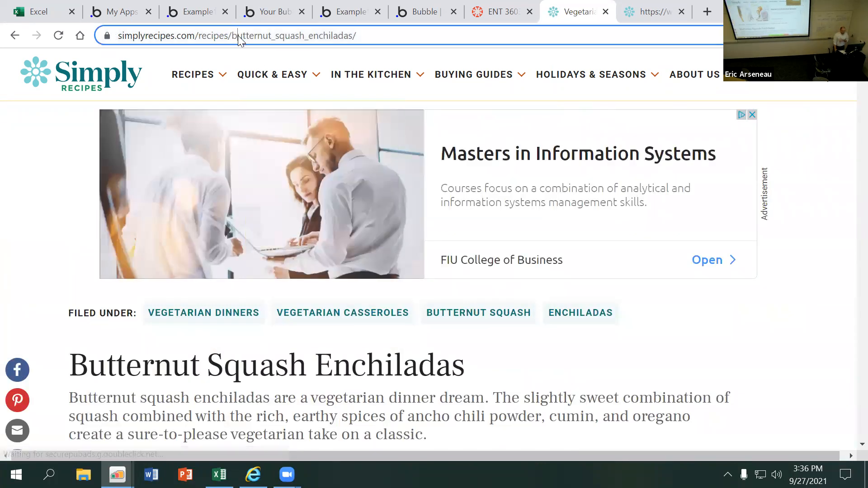
click(238, 35)
drag(286, 38, 404, 38)
mouse_move(420, 63)
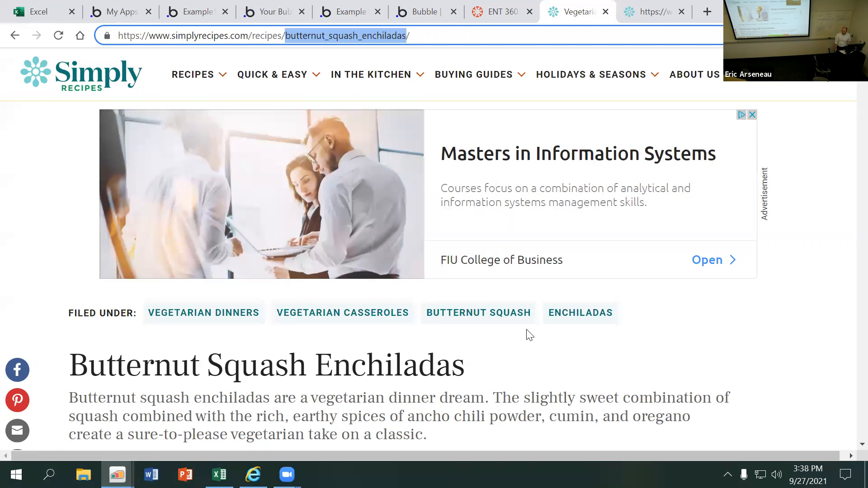
- Highlight the recipe's introductory description and examine the photos and sections of the Butternut Squash Enchiladas article
scroll(526, 333, down, 5)
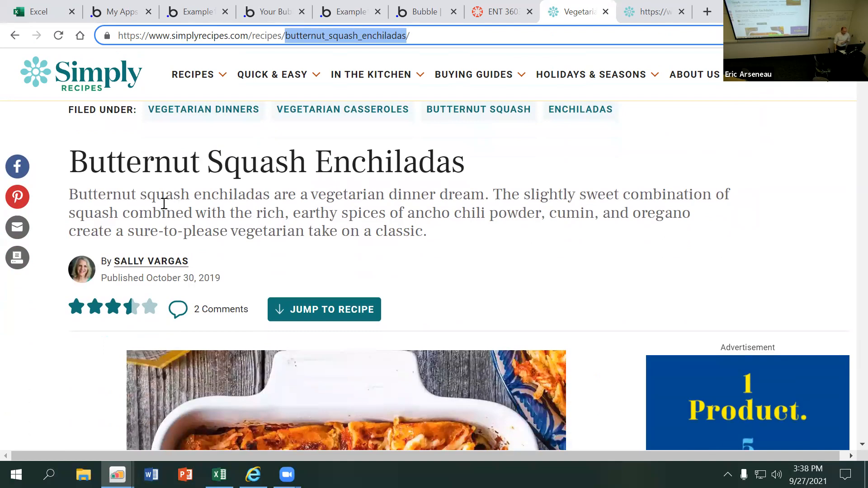
drag(69, 195, 433, 234)
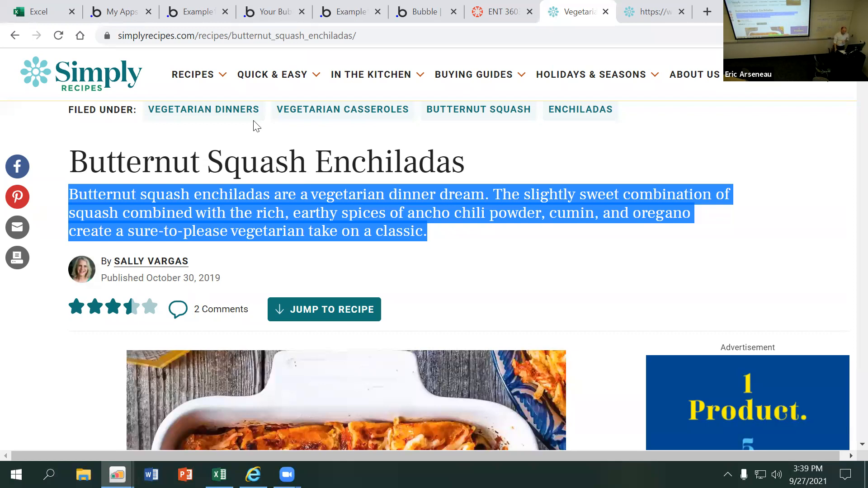
scroll(254, 124, down, 3)
scroll(337, 244, down, 1)
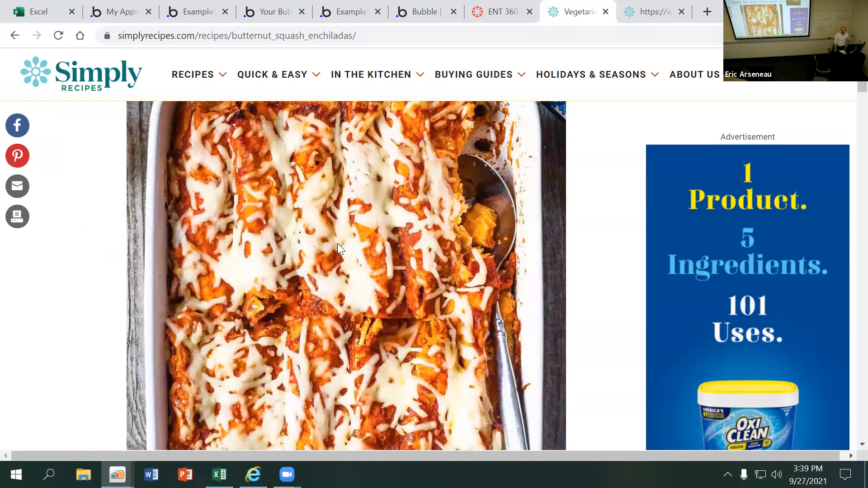
scroll(337, 244, up, 5)
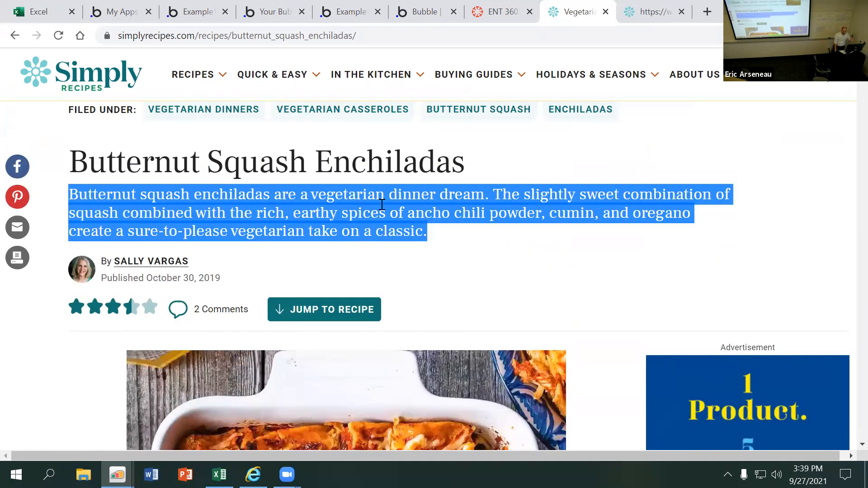
scroll(382, 204, down, 9)
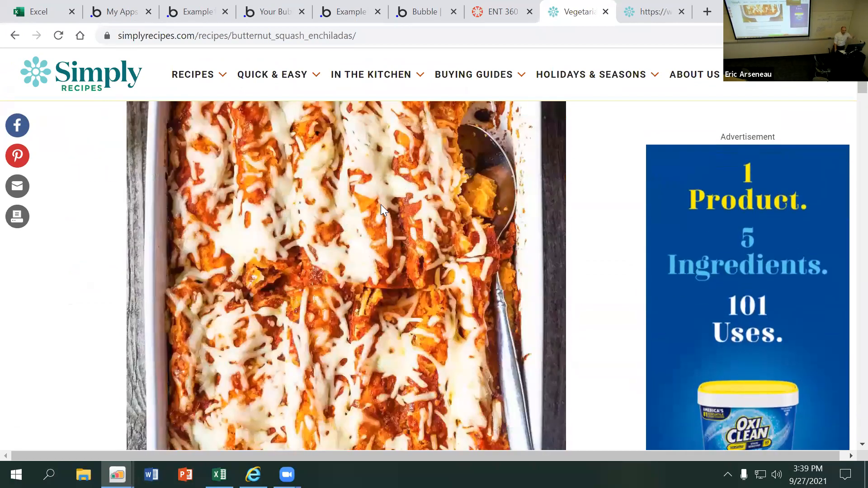
scroll(381, 205, down, 15)
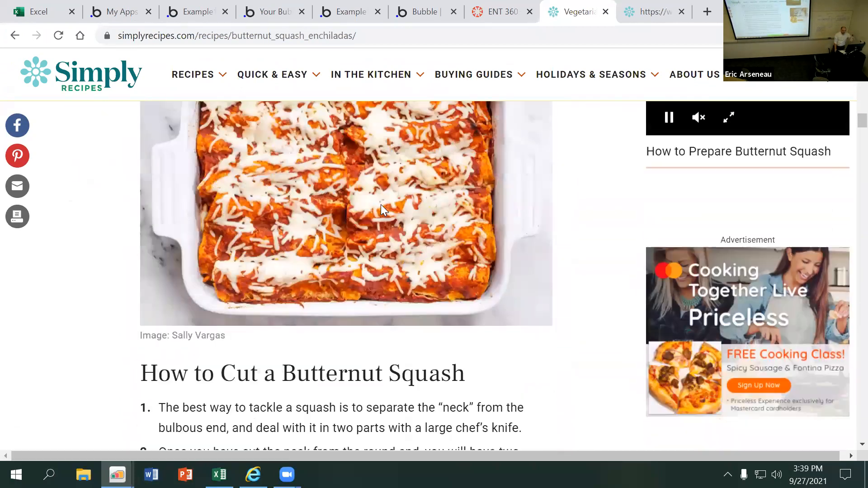
scroll(382, 205, down, 15)
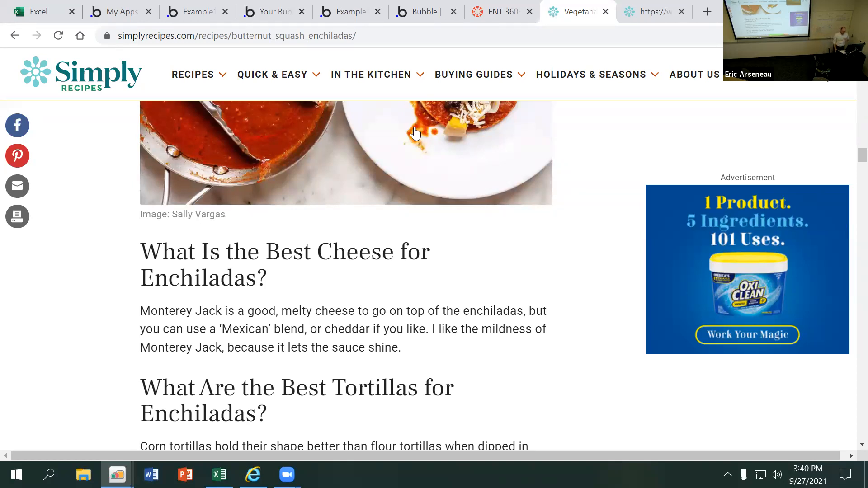
mouse_move(370, 74)
scroll(399, 178, up, 15)
scroll(308, 107, up, 12)
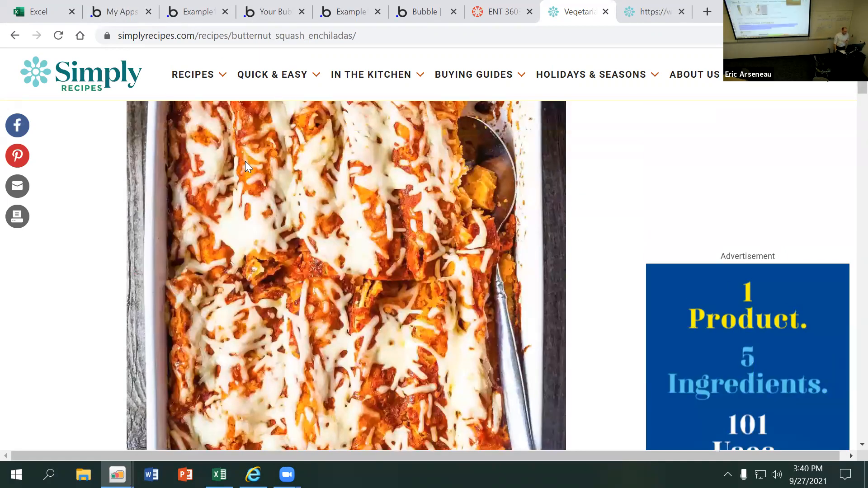
scroll(245, 161, up, 8)
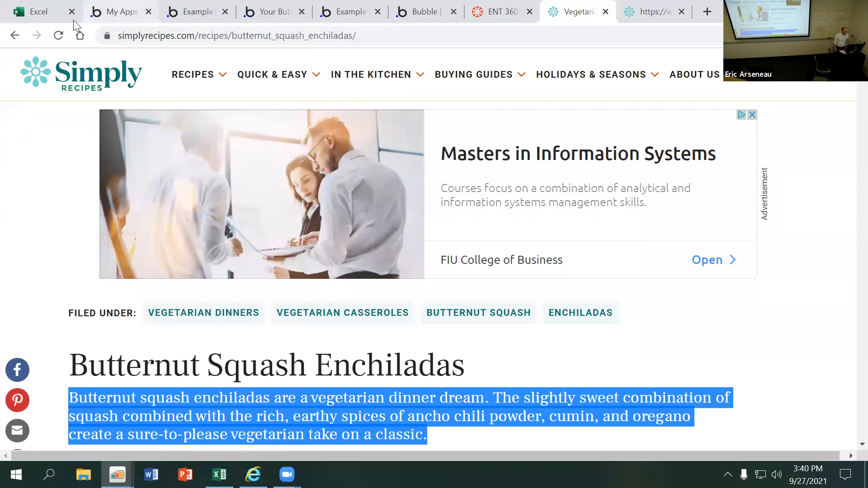
- Switch to the Bubble editor and start a new page with the name enchiladas
click(117, 15)
click(198, 12)
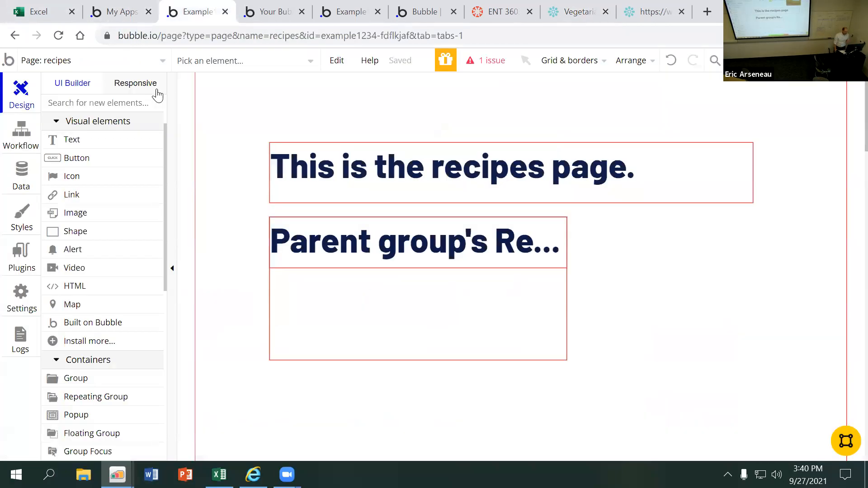
click(117, 60)
click(121, 177)
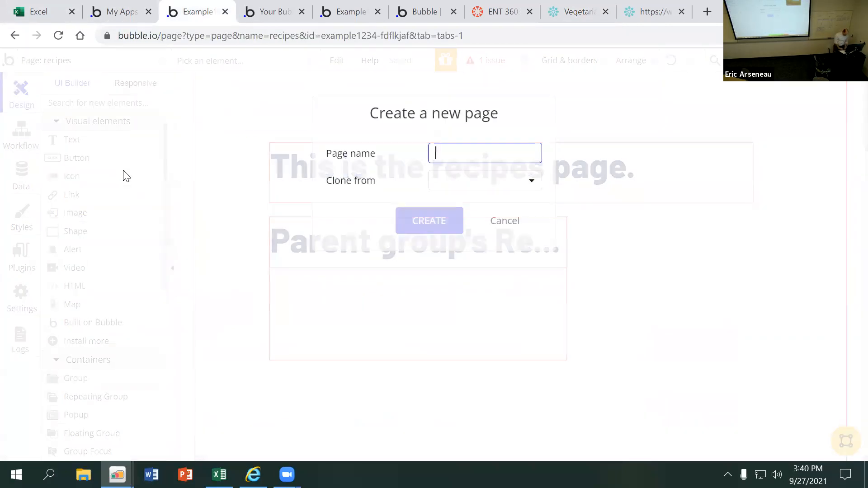
text(enchiladas)
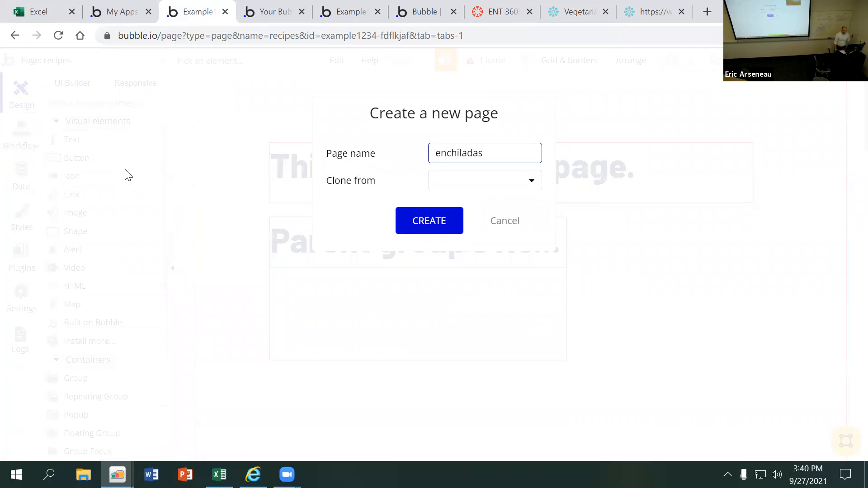
- Replace the new page's name with recipes
key(BackSpace)
key(BackSpace)
key(BackSpace)
key(BackSpace)
key(BackSpace)
key(BackSpace)
key(BackSpace)
key(BackSpace)
key(BackSpace)
key(BackSpace)
text(recipes)
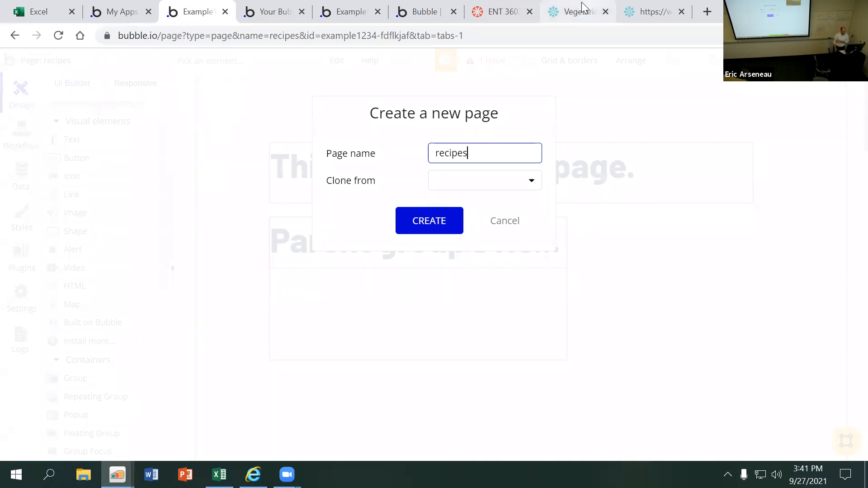
- Check the index page preview and editor, then return to the Butternut Squash Enchiladas article and highlight part of its title
click(425, 17)
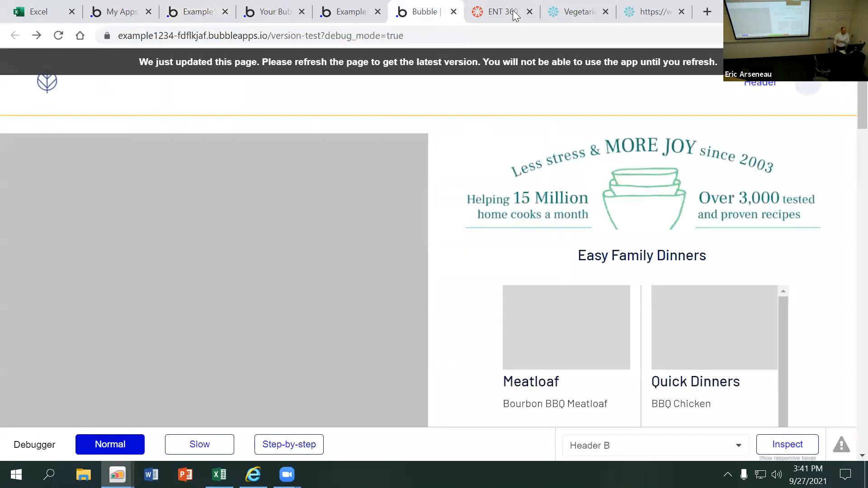
click(358, 14)
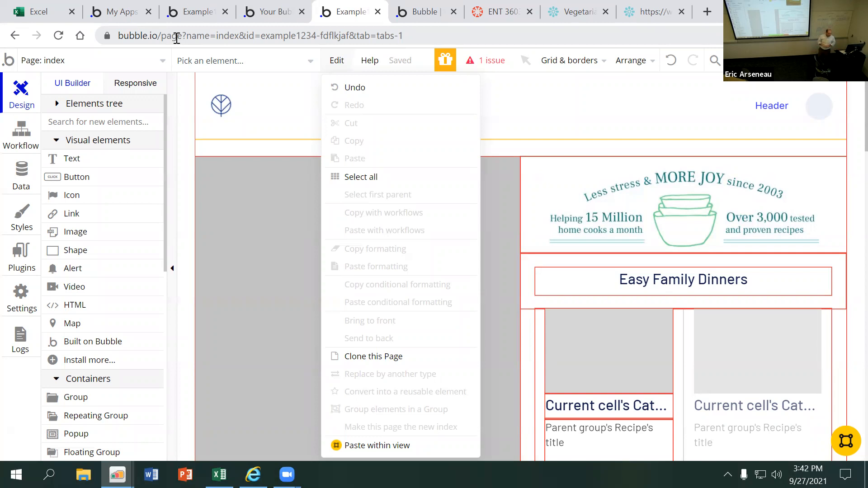
click(580, 12)
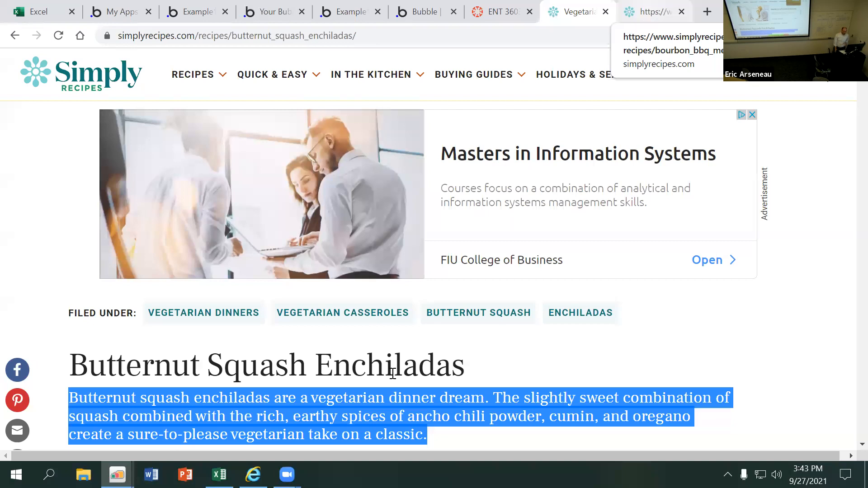
click(468, 376)
scroll(468, 376, down, 5)
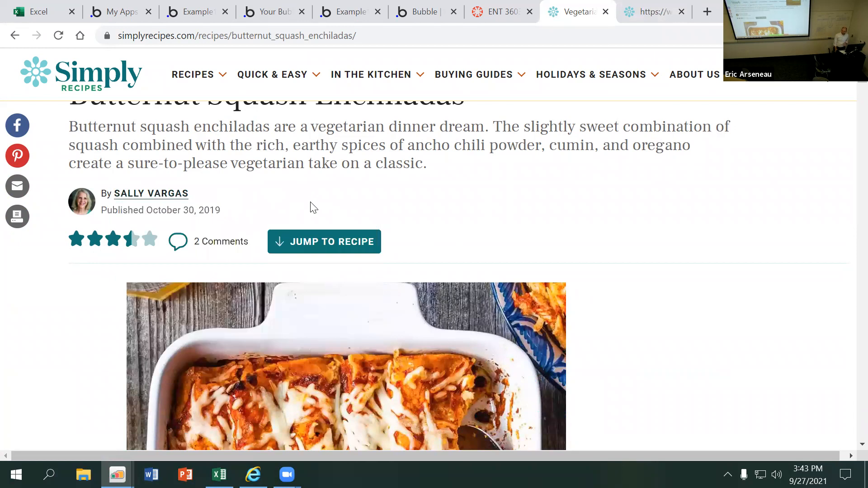
scroll(312, 208, up, 4)
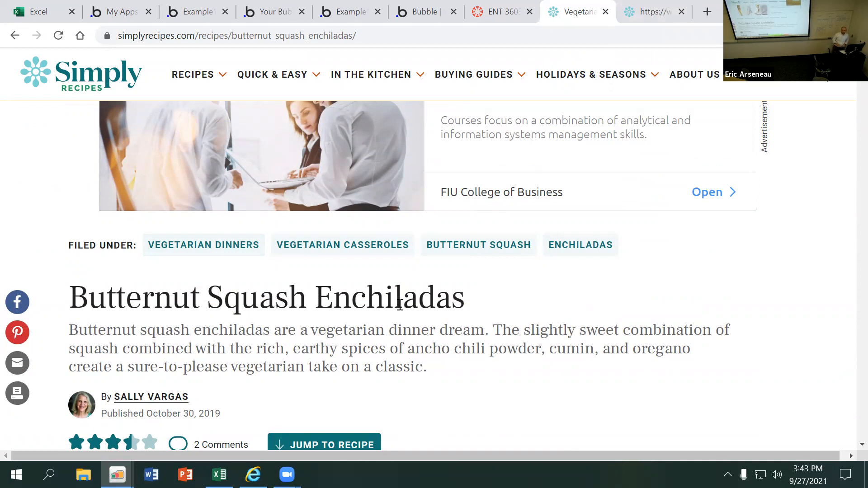
drag(68, 305, 259, 300)
- Replace the trailing slash of the recipe's page address with an underscore followed by arbitrary characters
click(372, 37)
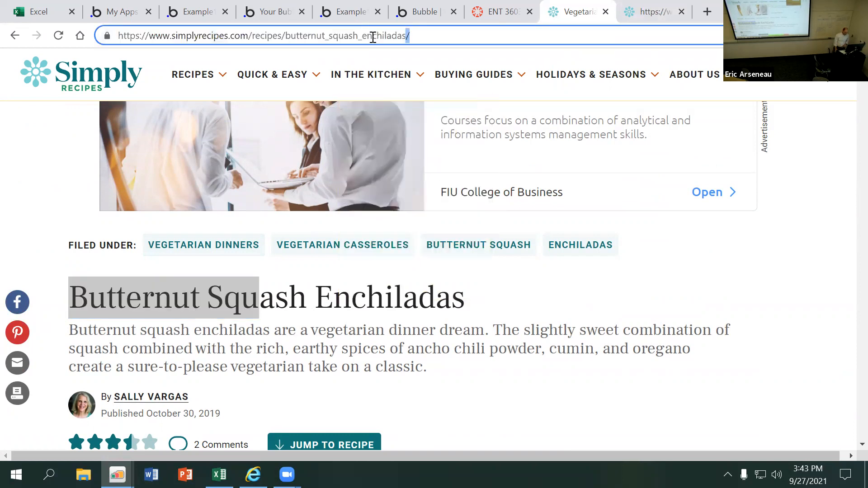
key(End)
key(BackSpace)
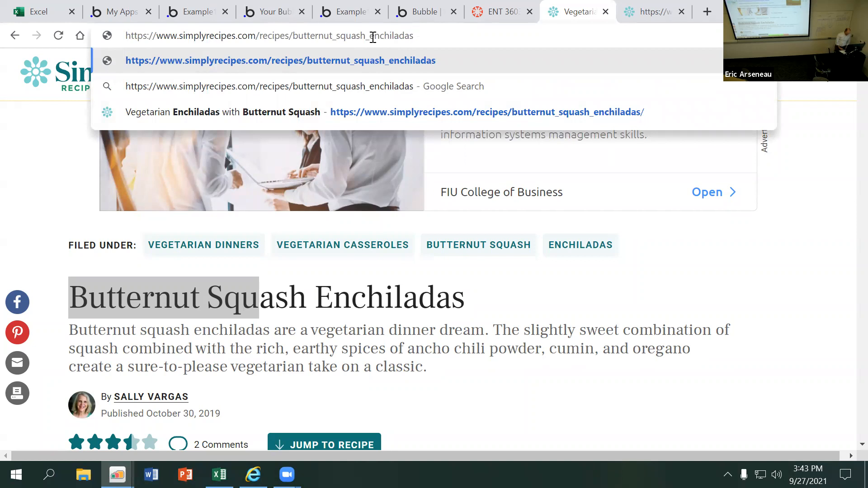
text(_alkjaflkj)
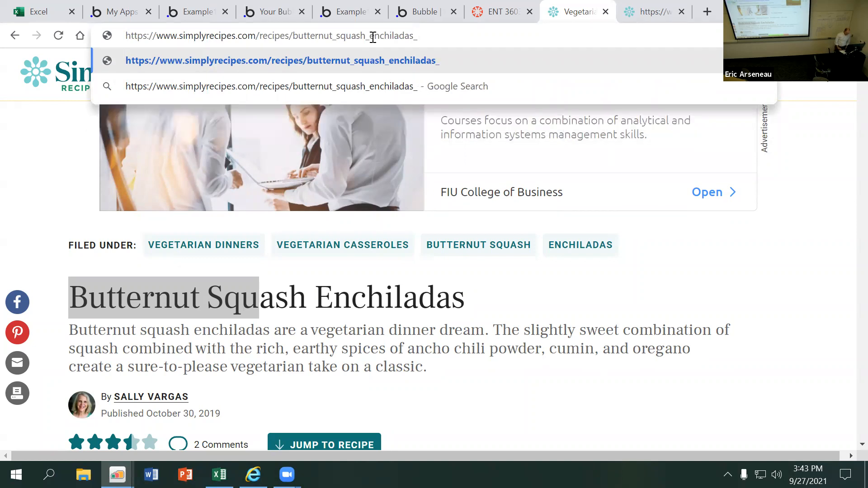
text(asdfljk)
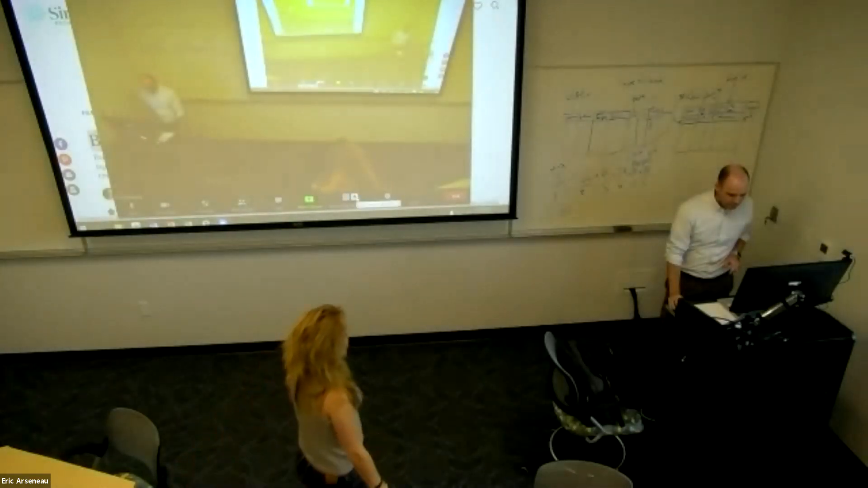
click(354, 197)
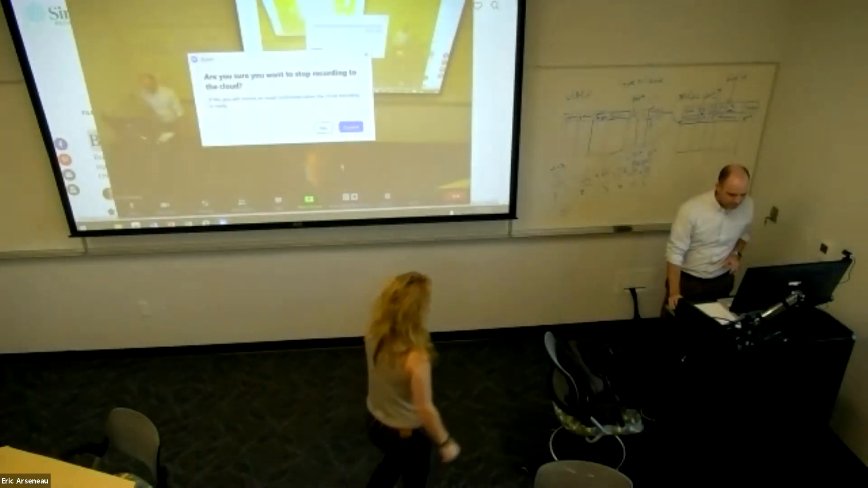